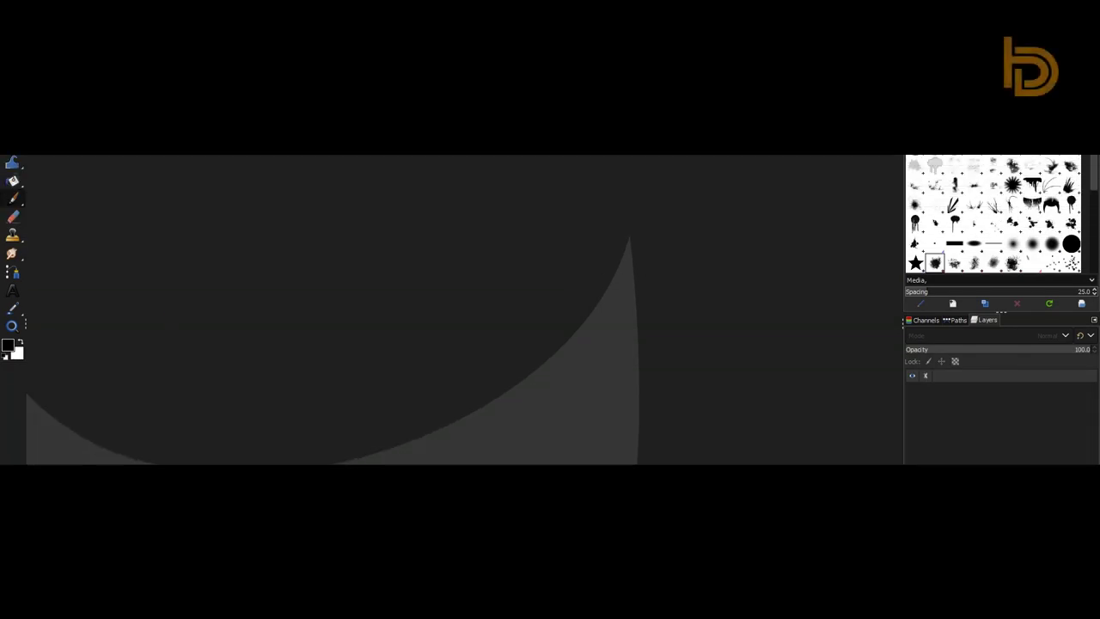
Create a new 2000×2500 px image filled with transparency.
left_click(24, 58)
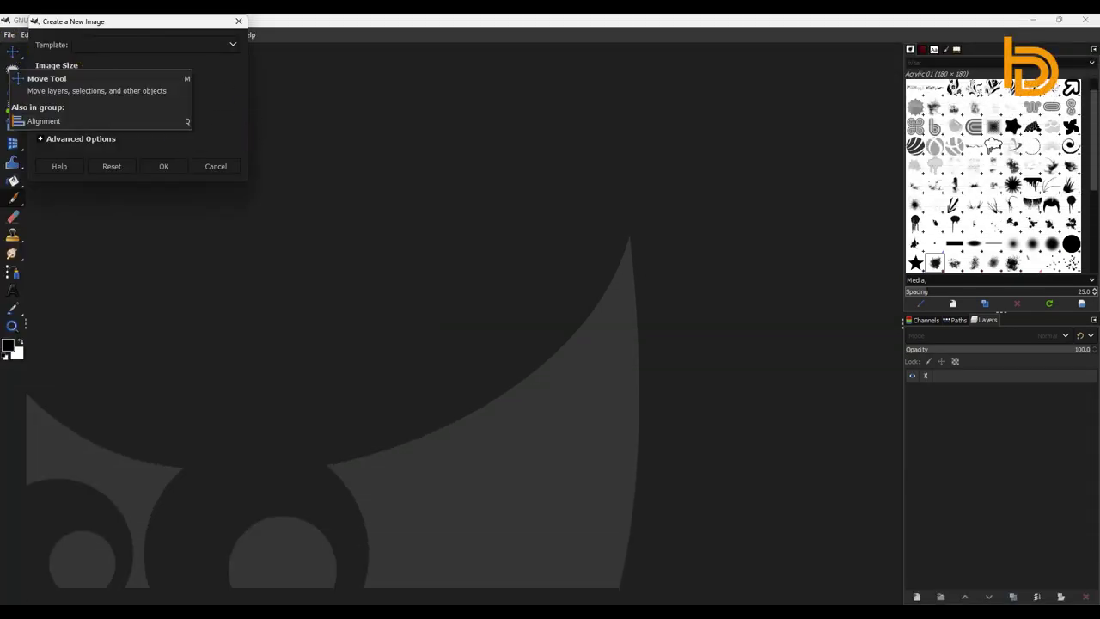
type("720")
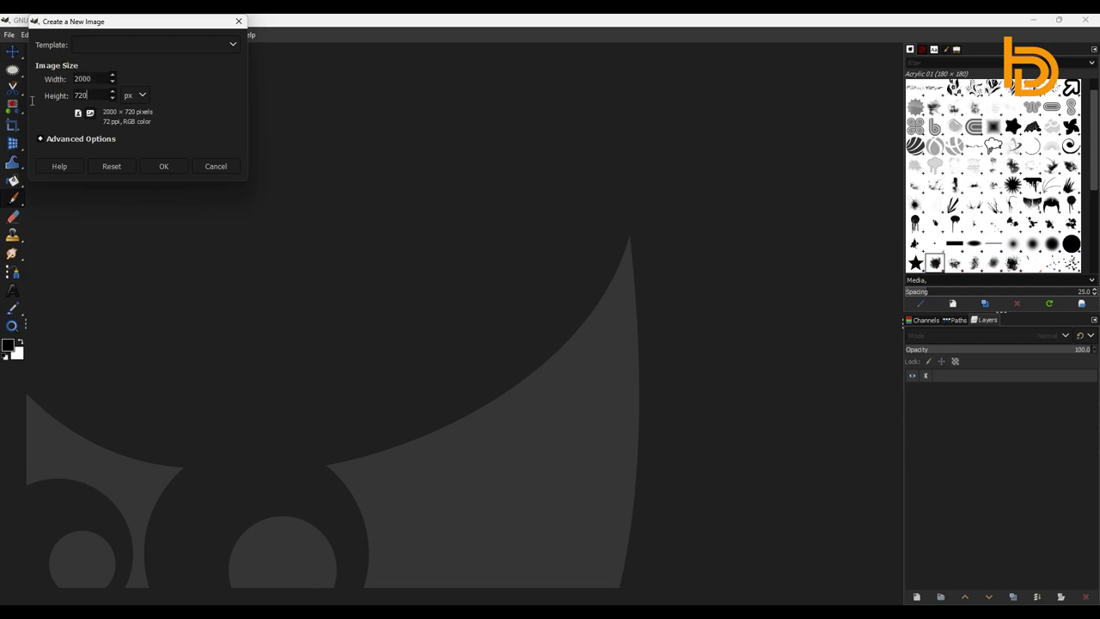
type("2")
left_click(79, 138)
left_click(148, 290)
left_click(120, 348)
left_click(174, 350)
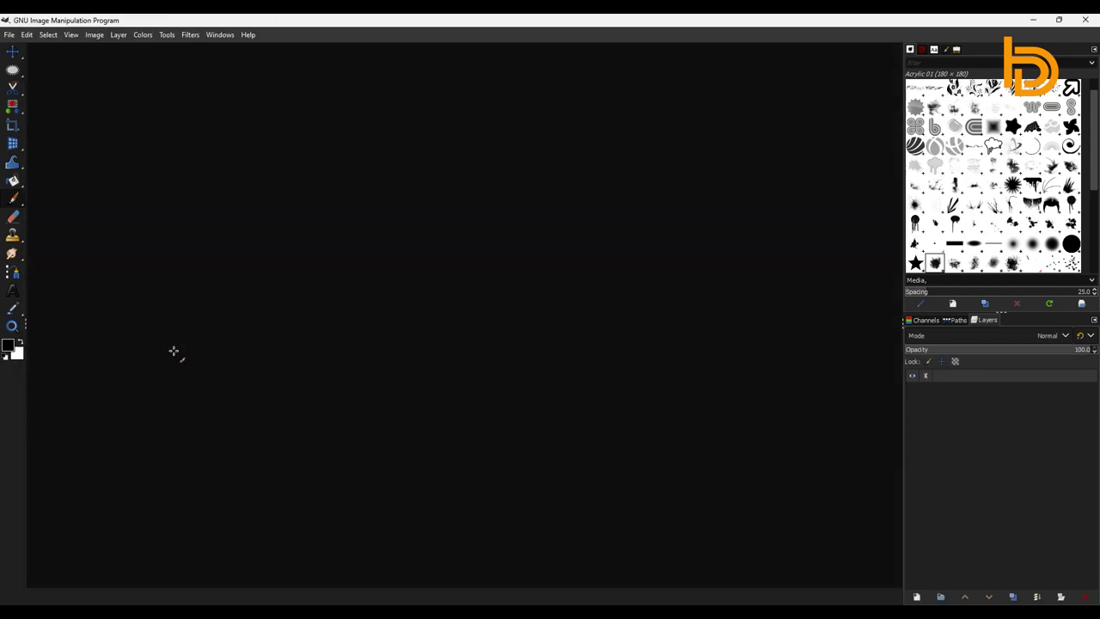
Open the fantasy_warrior stock photo, keeping its colour profile.
left_click(8, 34)
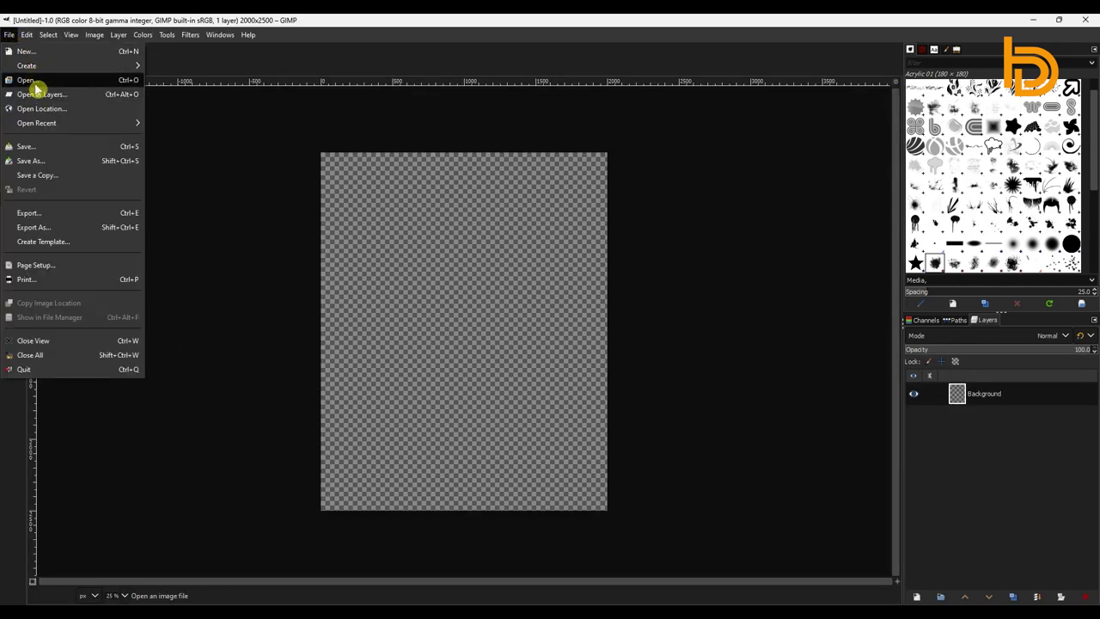
left_click(30, 79)
left_click(284, 162)
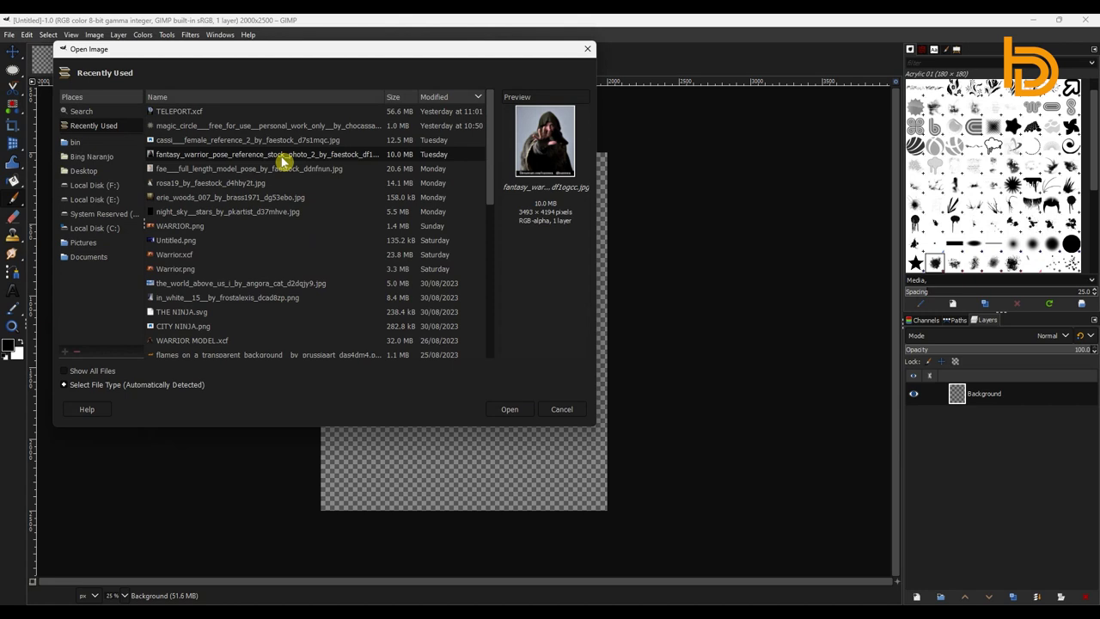
left_click(507, 410)
left_click(471, 239)
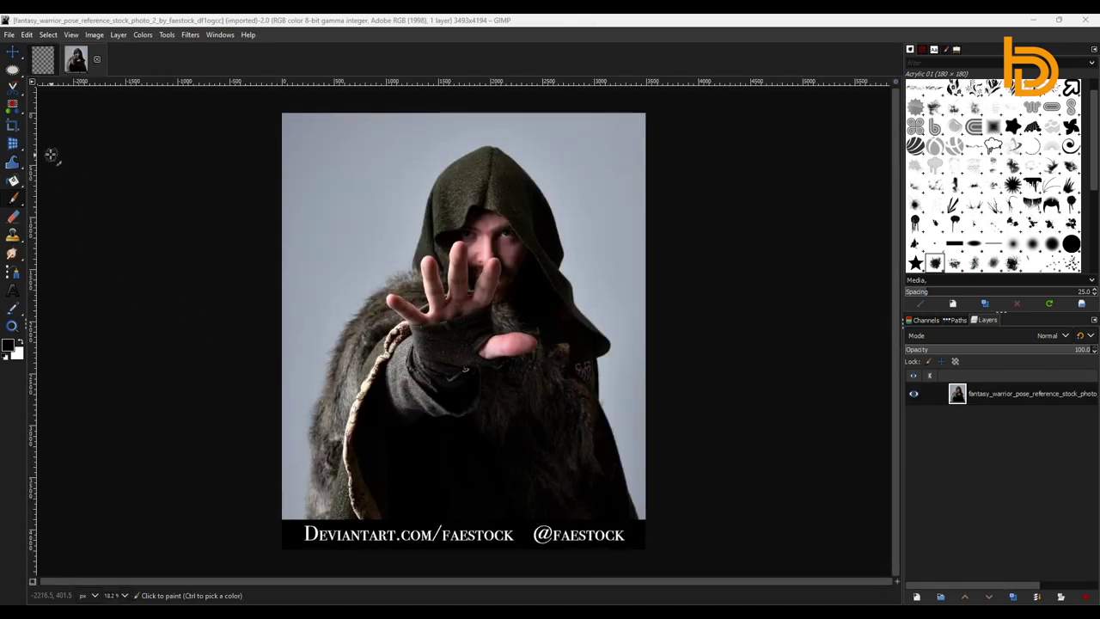
With Free Select, trace the warrior from the cloak's lower-left up and over the hood.
left_click(14, 75)
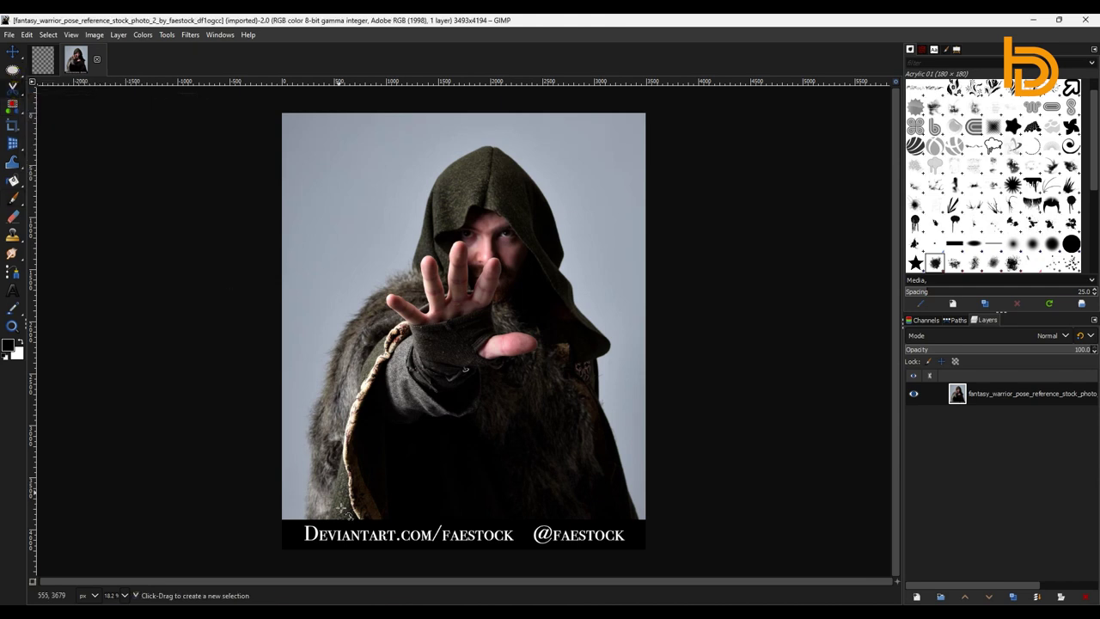
left_click(306, 520)
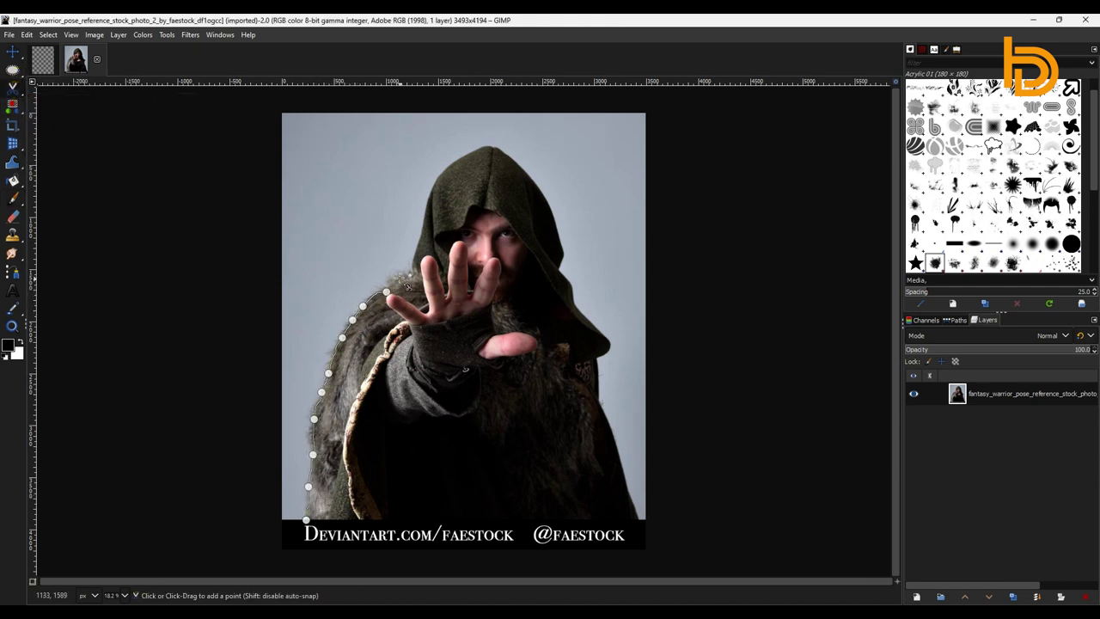
left_click(400, 279)
left_click(406, 273)
left_click(414, 270)
left_click(422, 224)
left_click(516, 160)
left_click(550, 201)
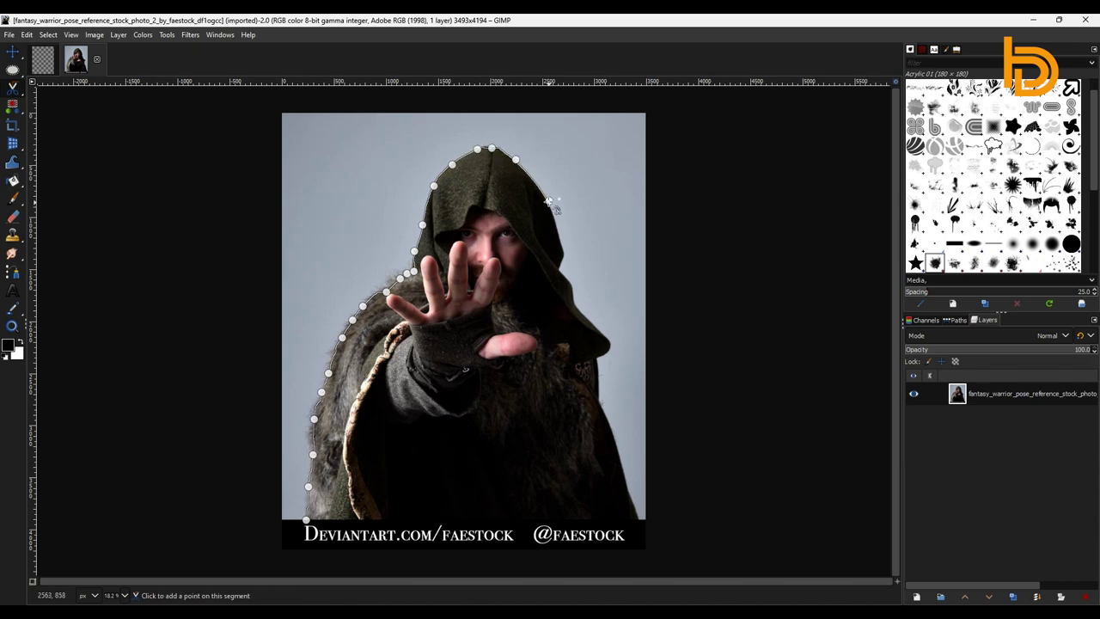
left_click(556, 226)
left_click(560, 267)
left_click(567, 285)
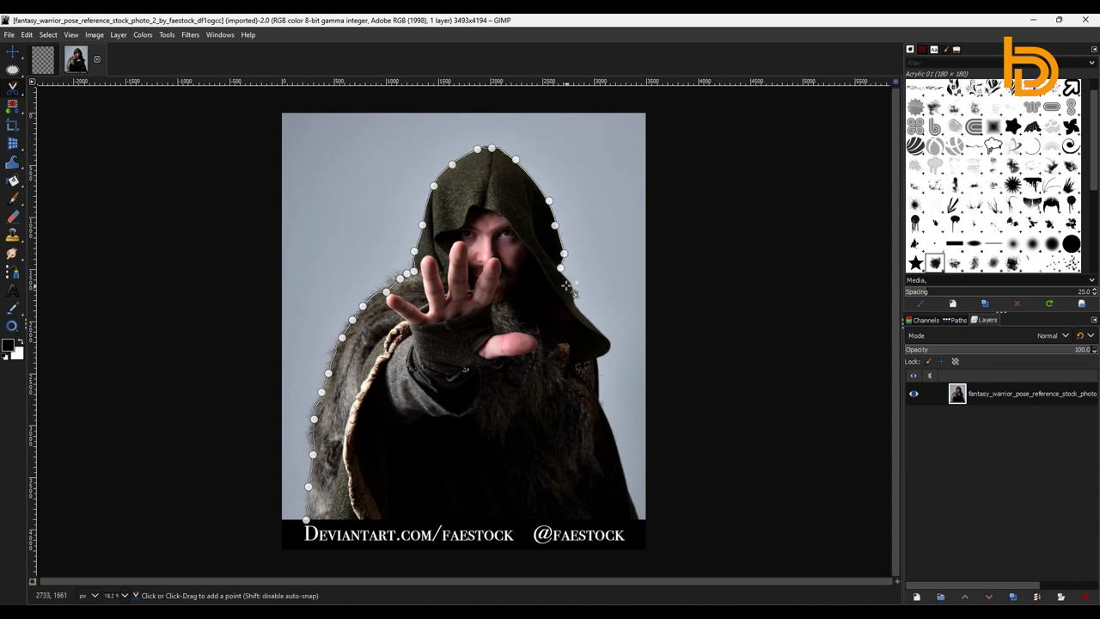
Trace down the right shoulder and cloak to the bottom, closing the outline into a selection.
left_click(606, 338)
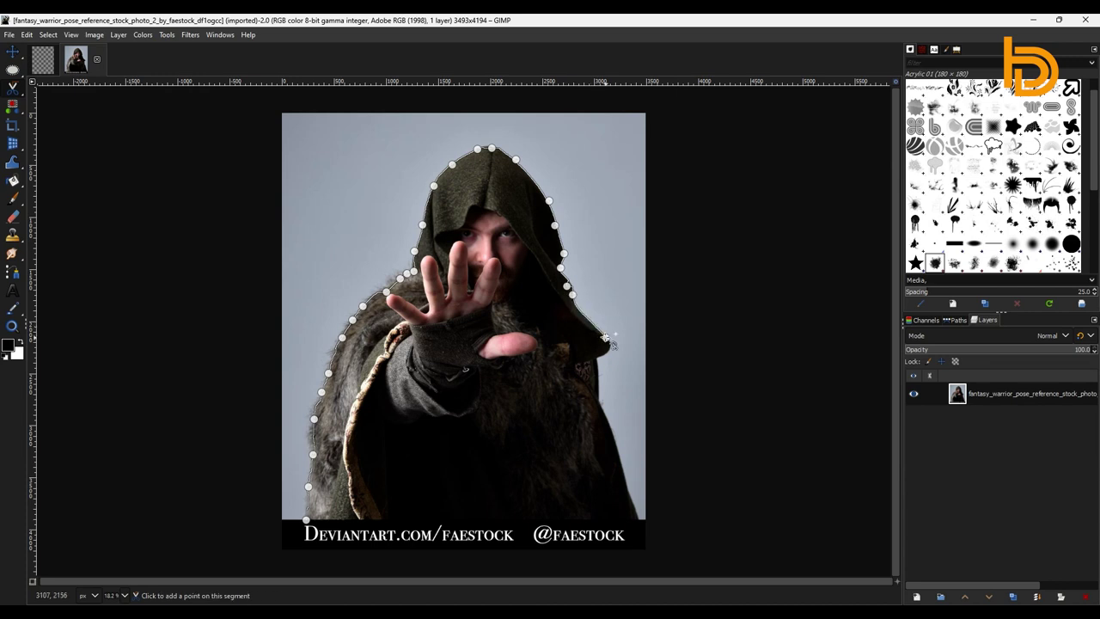
left_click(599, 360)
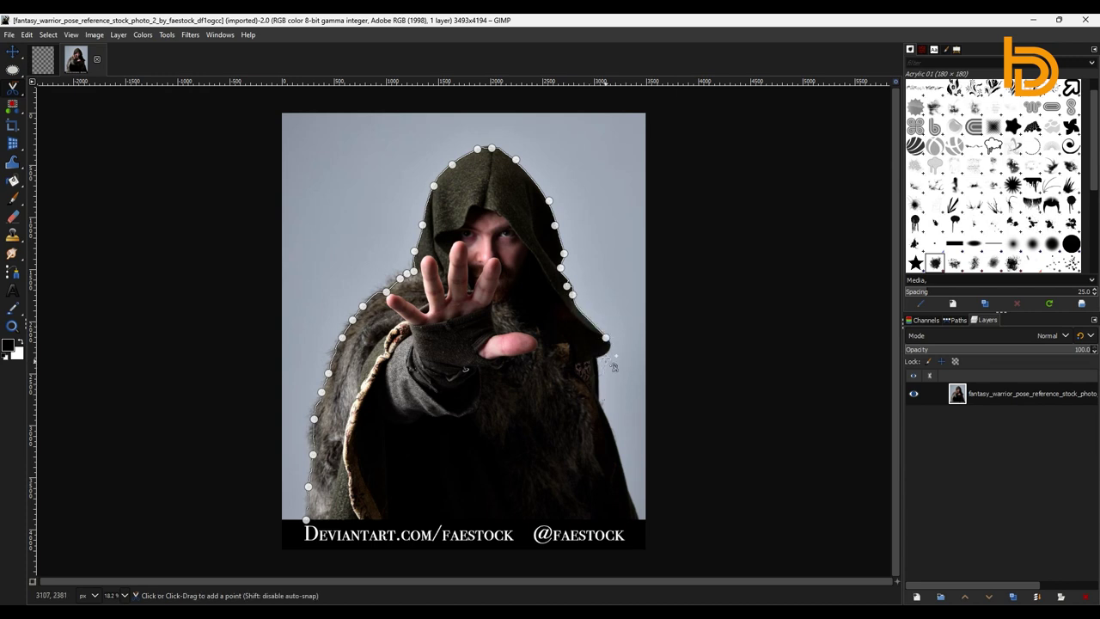
left_click(608, 352)
left_click(623, 468)
left_click(635, 522)
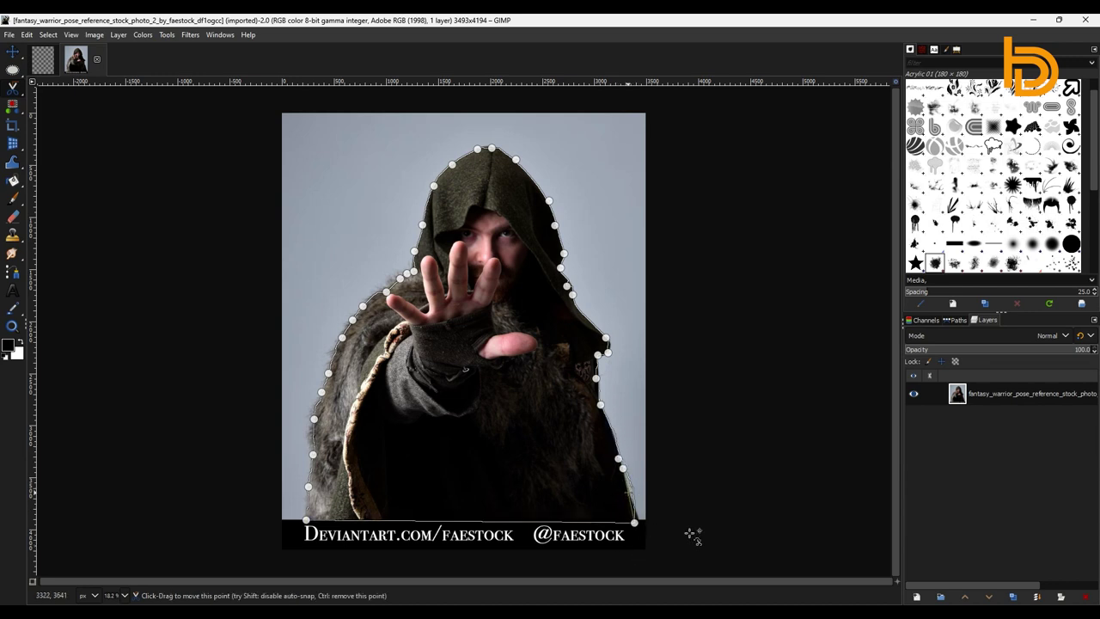
left_click(628, 492)
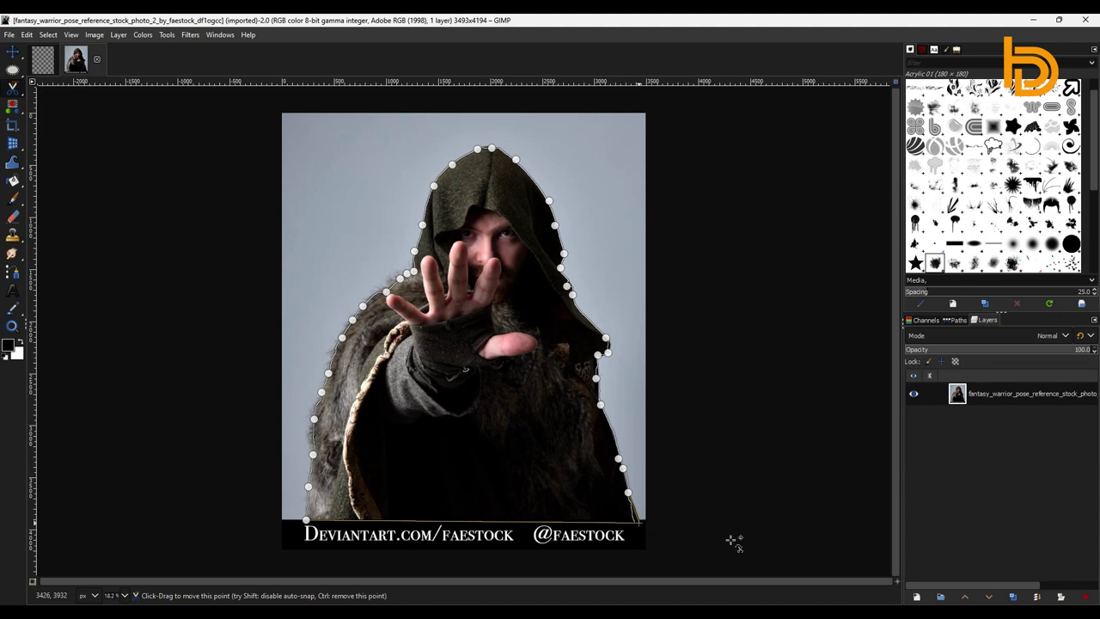
left_click(640, 521)
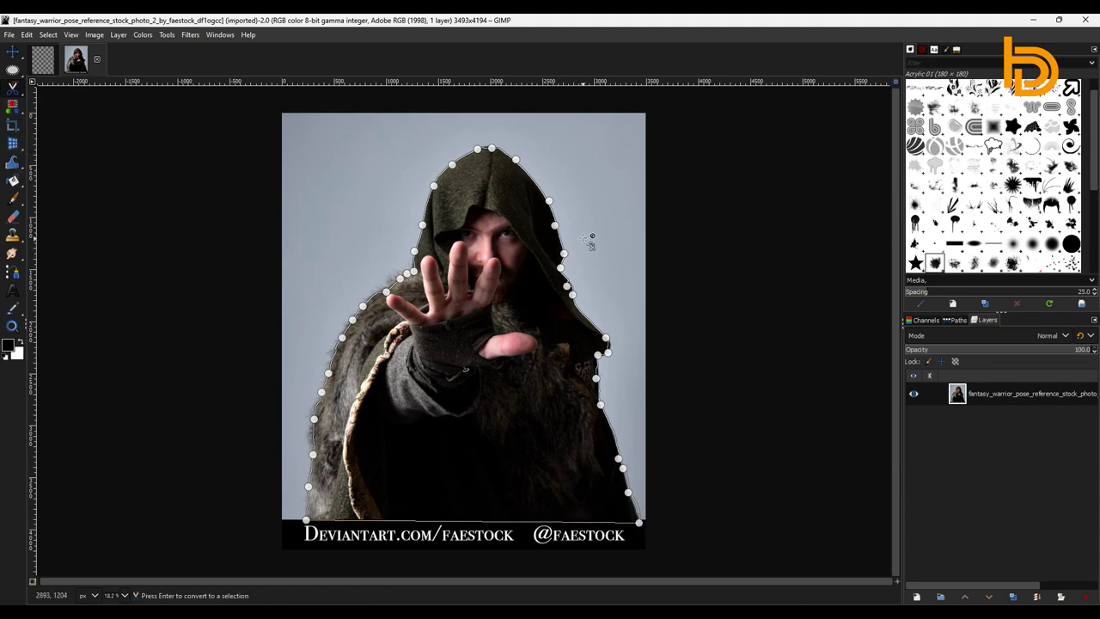
key("Return")
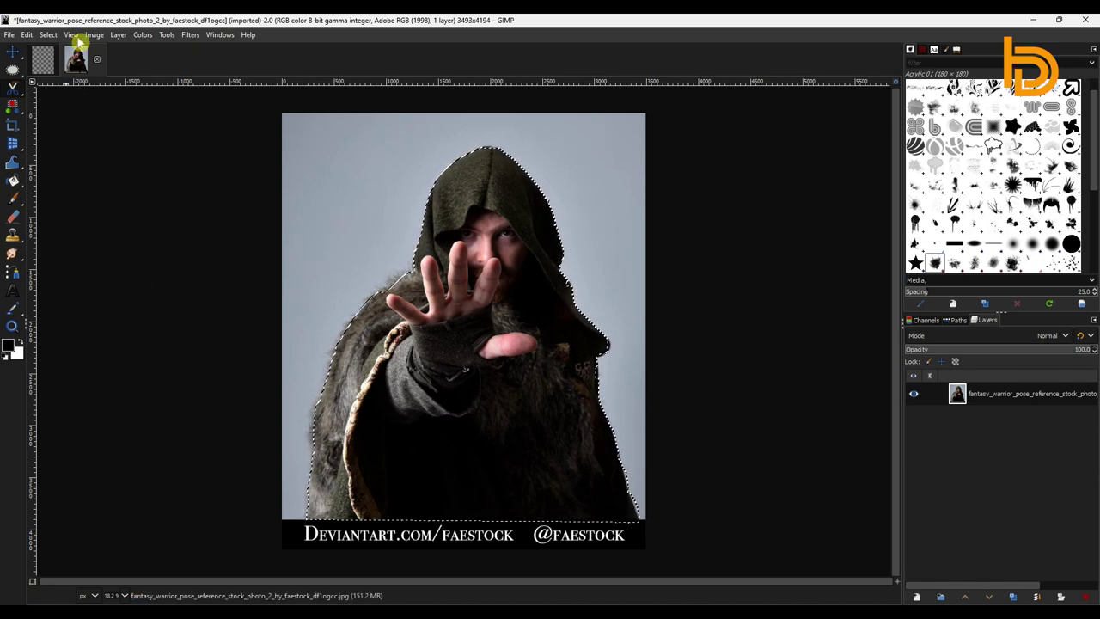
Invert the selection, delete the grey backdrop and watermark bar, then clear the selection.
left_click(53, 35)
left_click(76, 80)
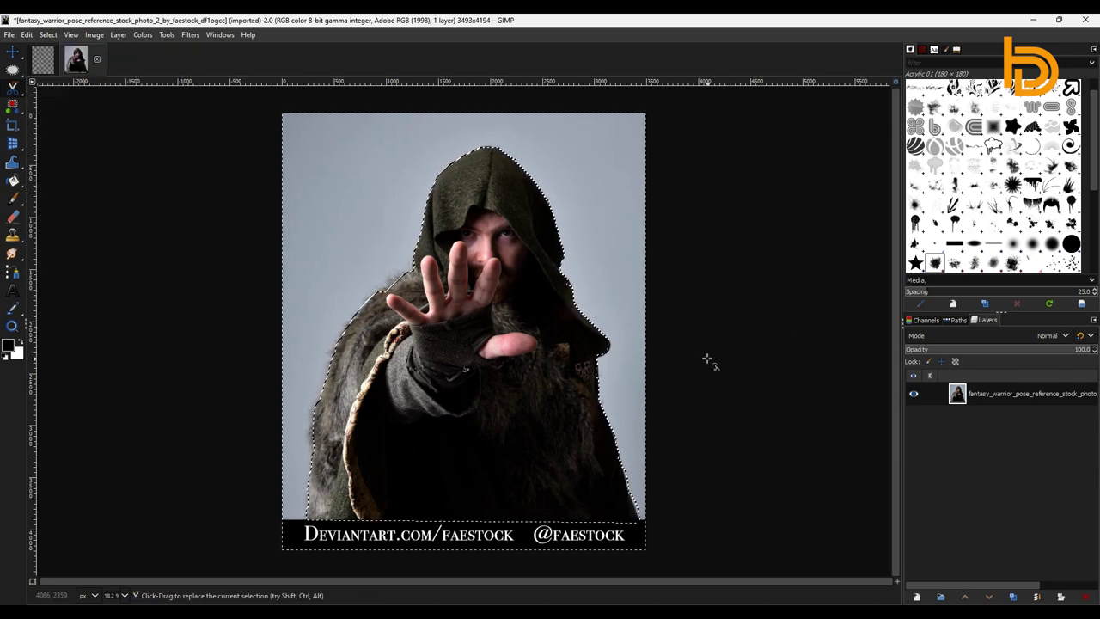
right_click(1021, 422)
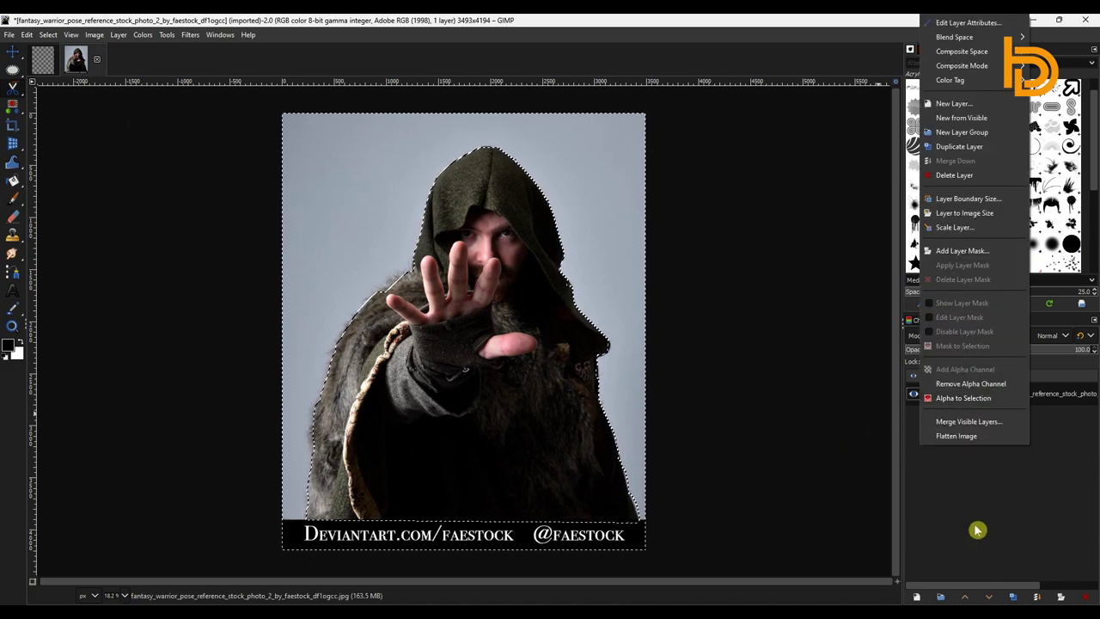
left_click(1035, 444)
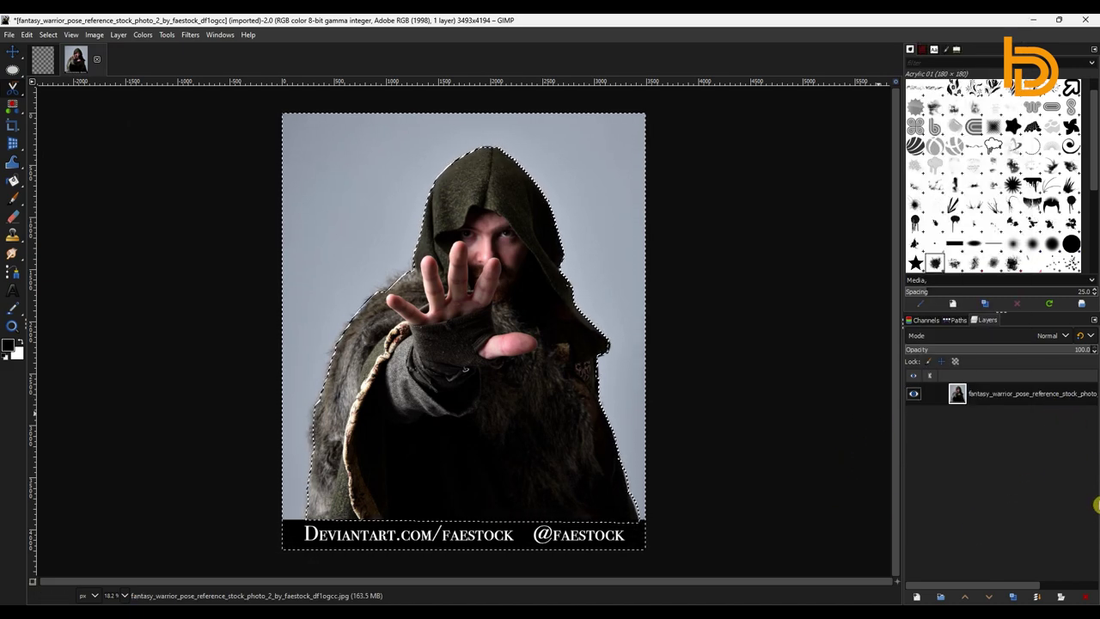
key("Delete")
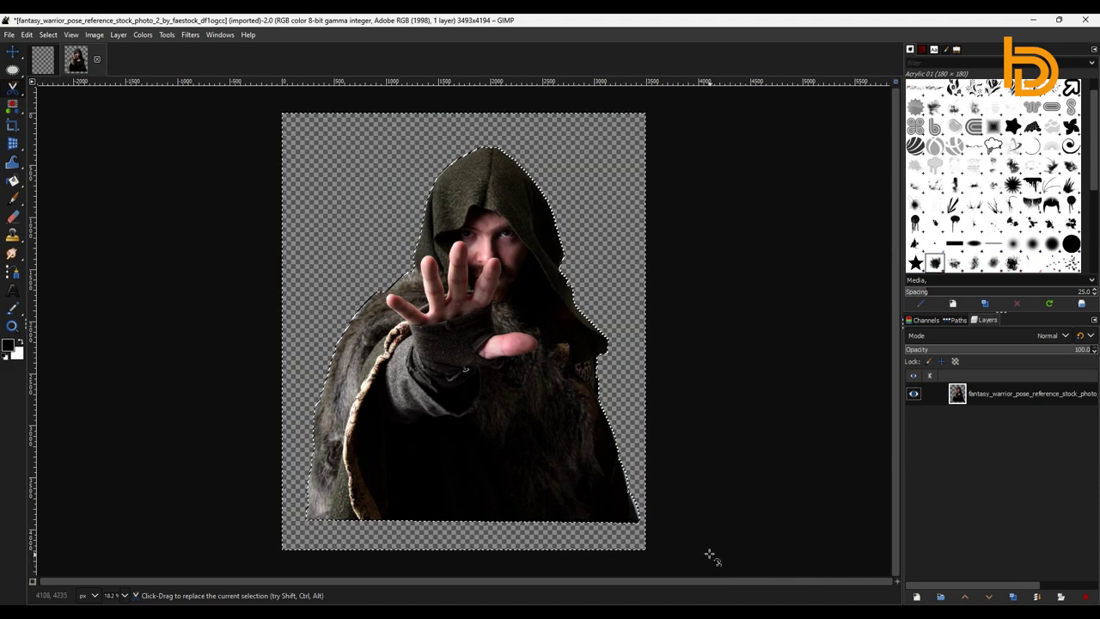
left_click(707, 550)
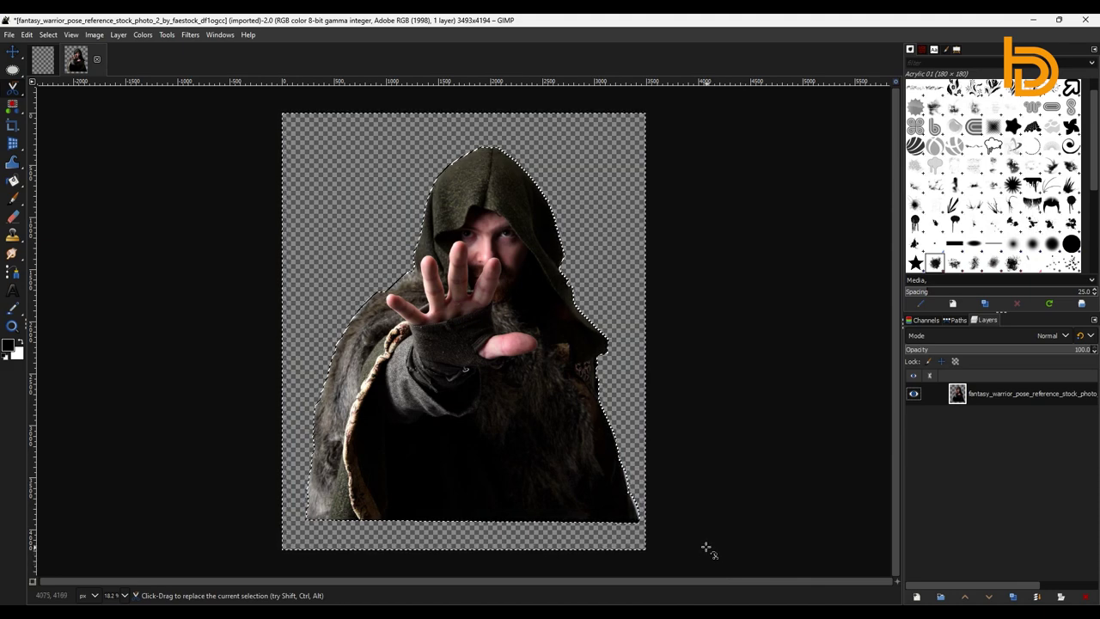
Reselect the warrior with Alpha to Selection and hide the selection outline.
right_click(995, 393)
left_click(954, 399)
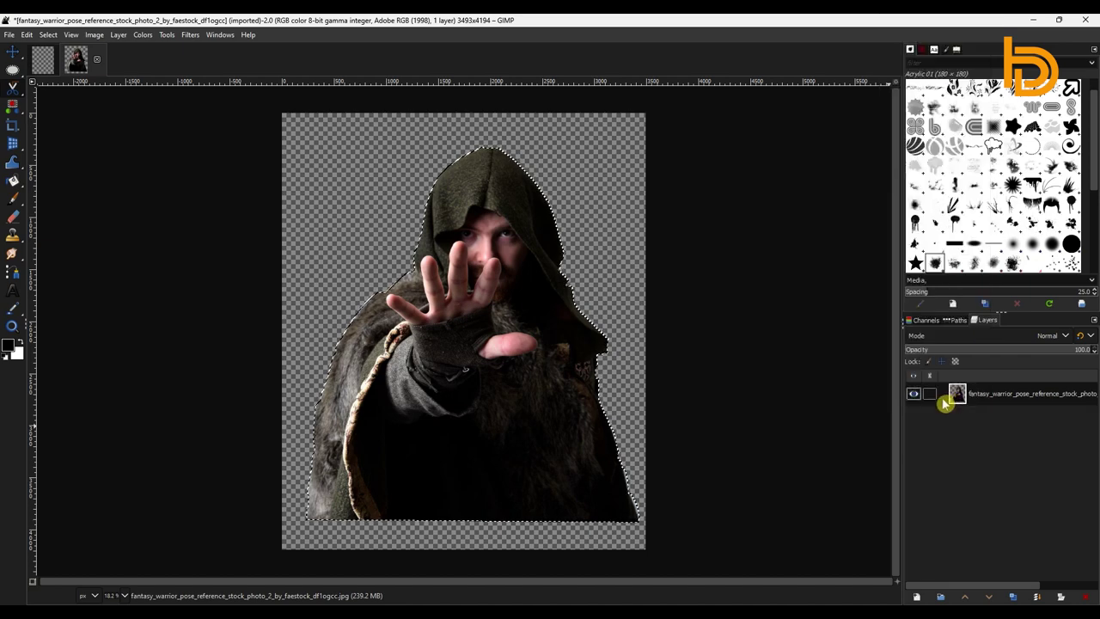
left_click(92, 36)
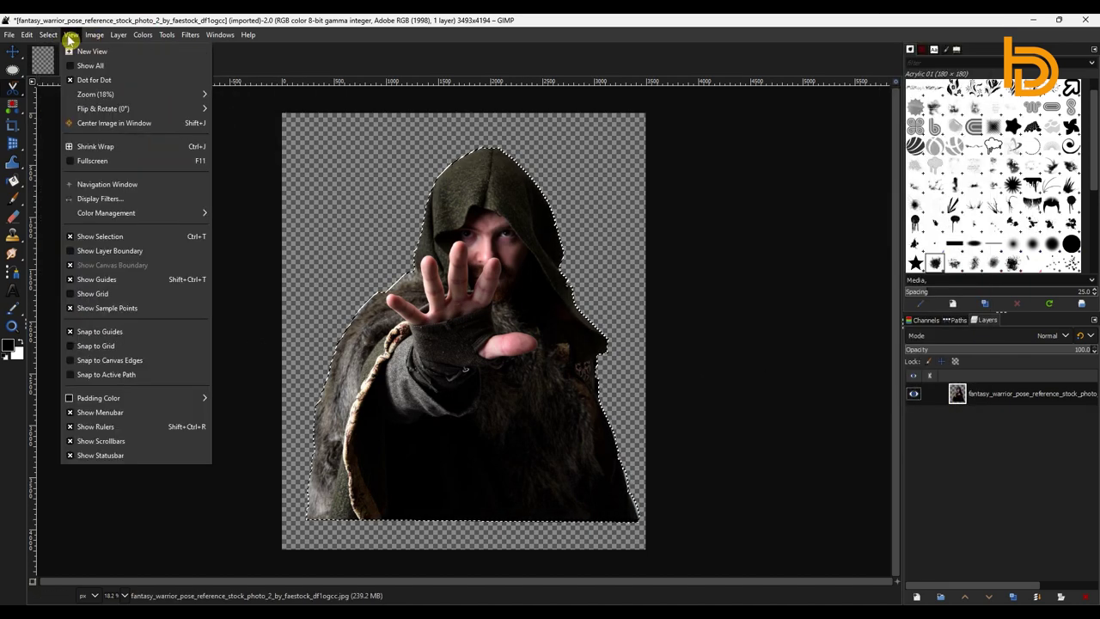
left_click(112, 234)
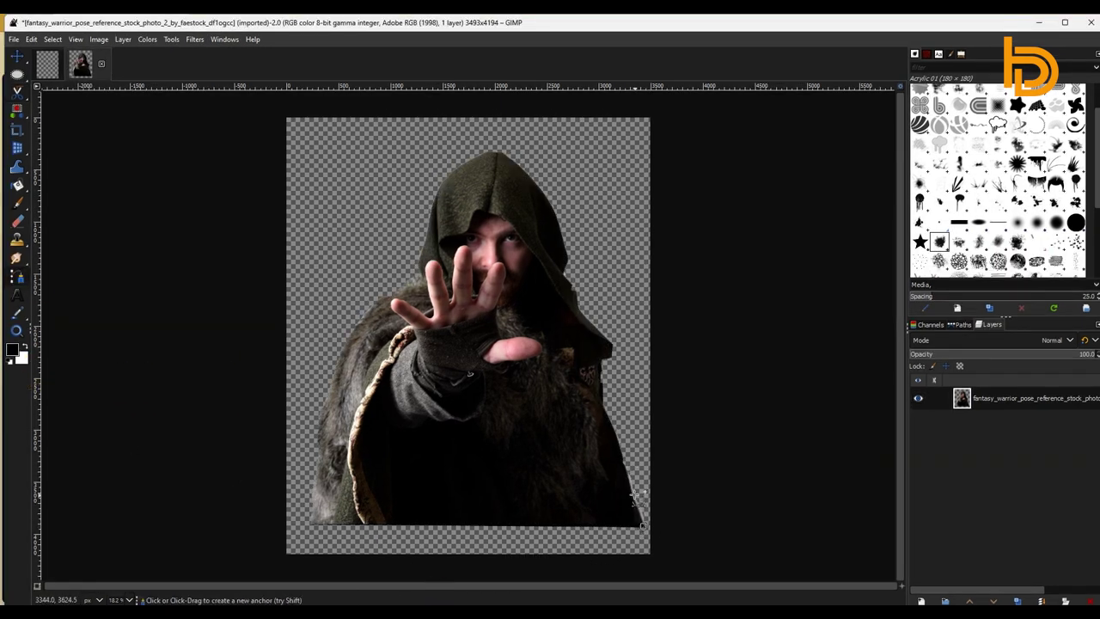
Select a small path area at the cloak's lower-right corner and smudge the fur along the cloak edge.
left_click(633, 496)
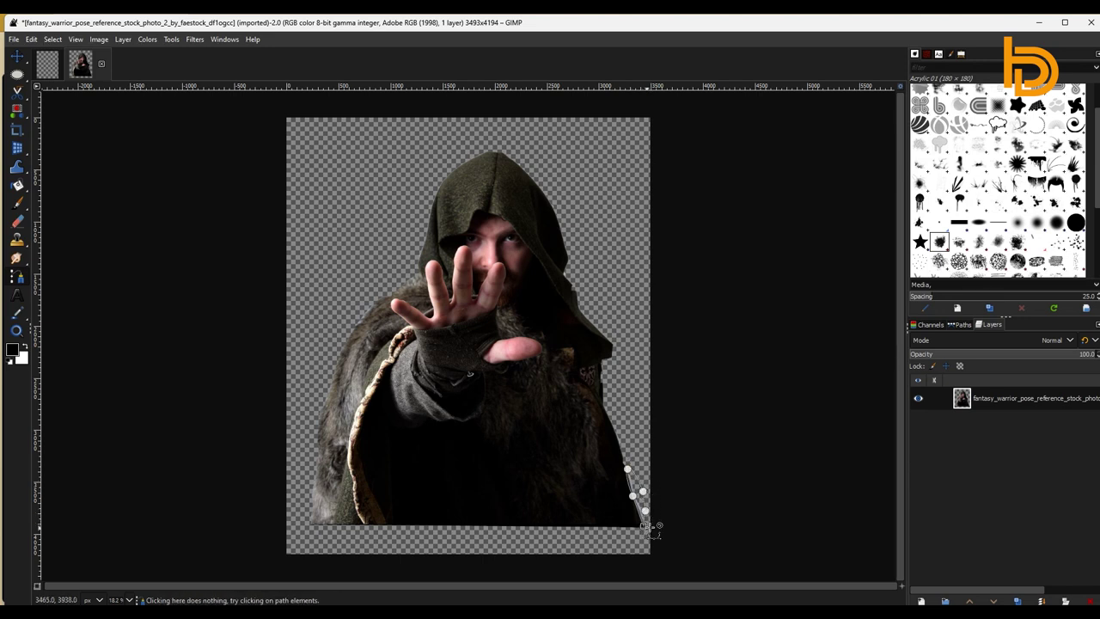
left_click_drag(644, 526, 645, 510)
key("Return")
left_click(16, 56)
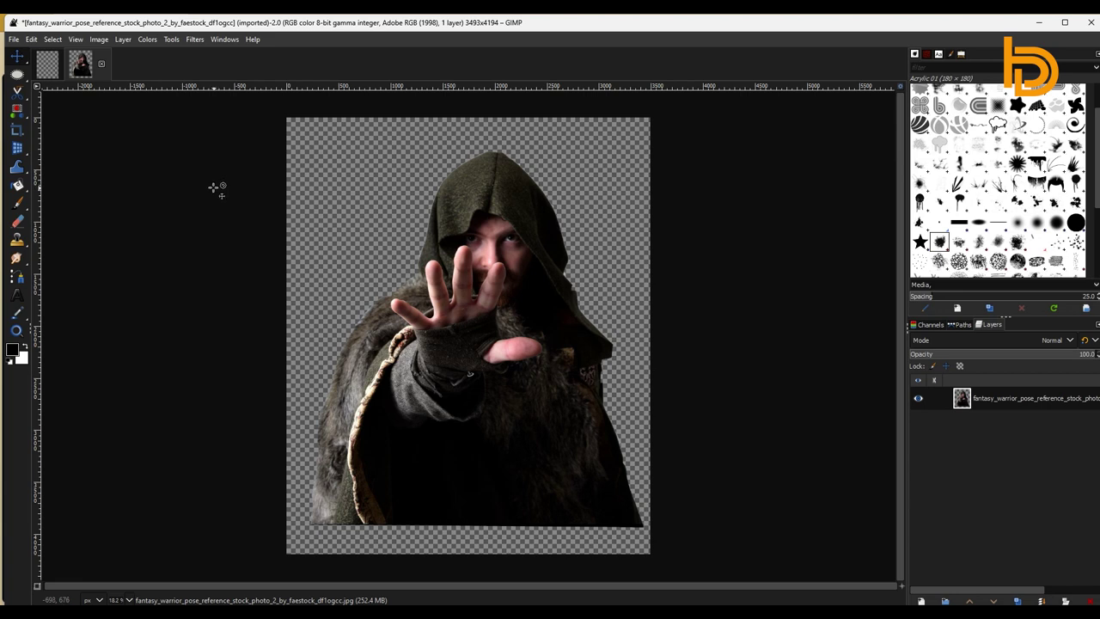
key("s")
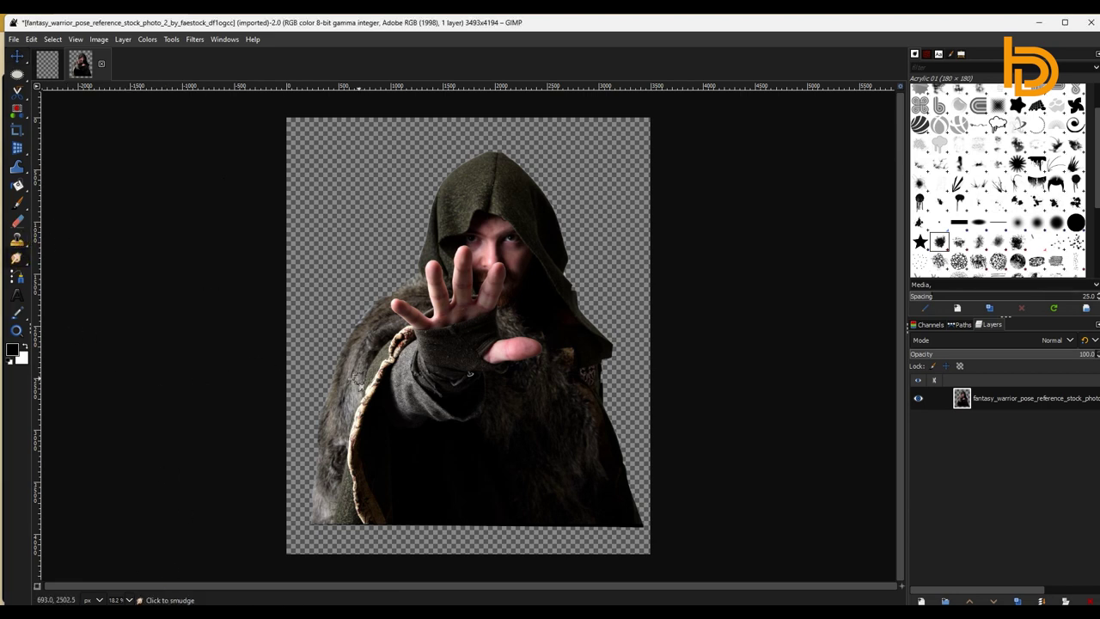
left_click_drag(336, 384, 329, 394)
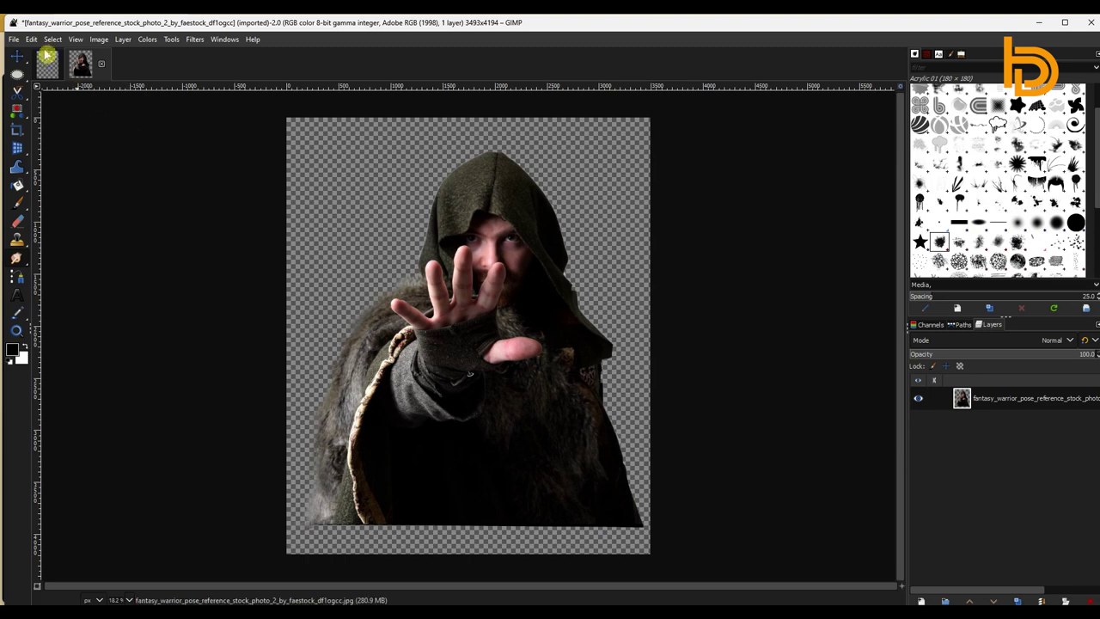
Open the recent cloud sky photo, copy all of it, and paste it into the untitled canvas as a new layer.
left_click(14, 39)
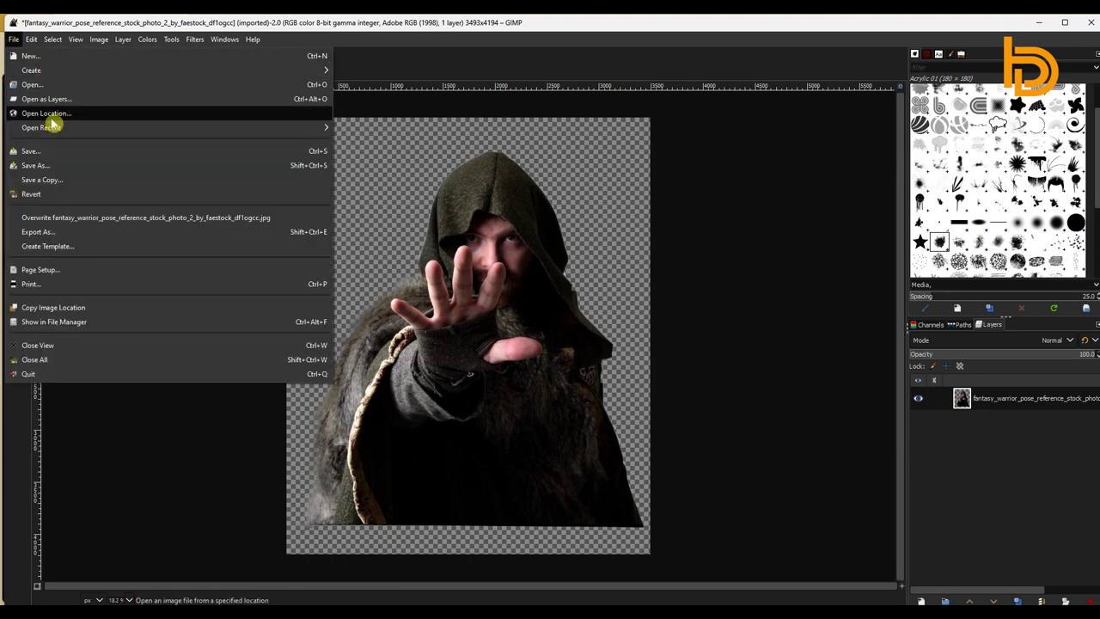
left_click(410, 252)
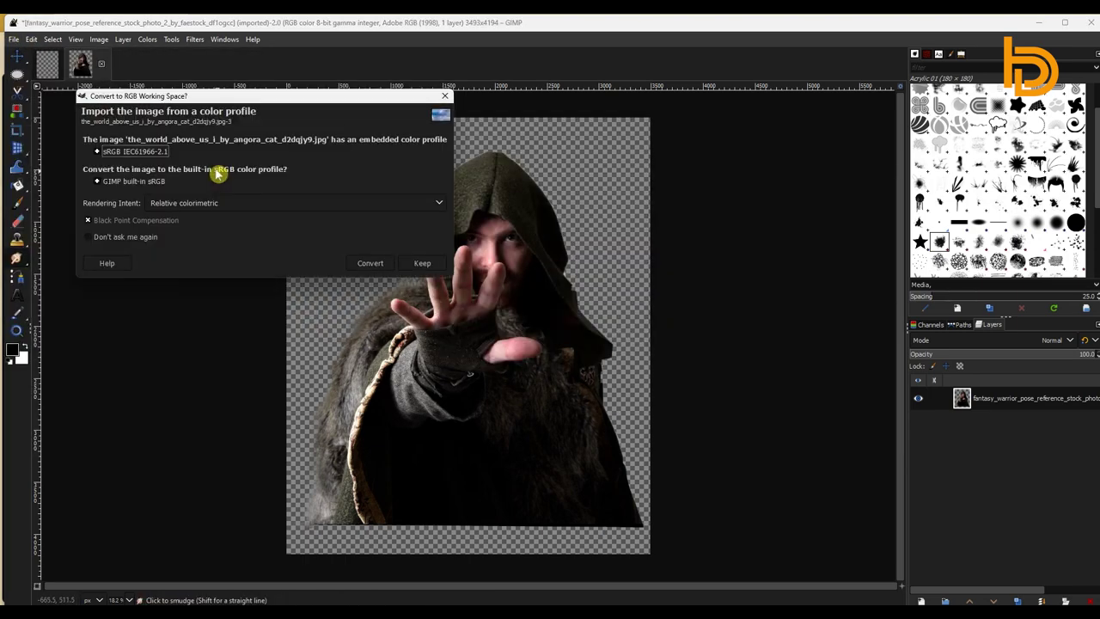
left_click(370, 263)
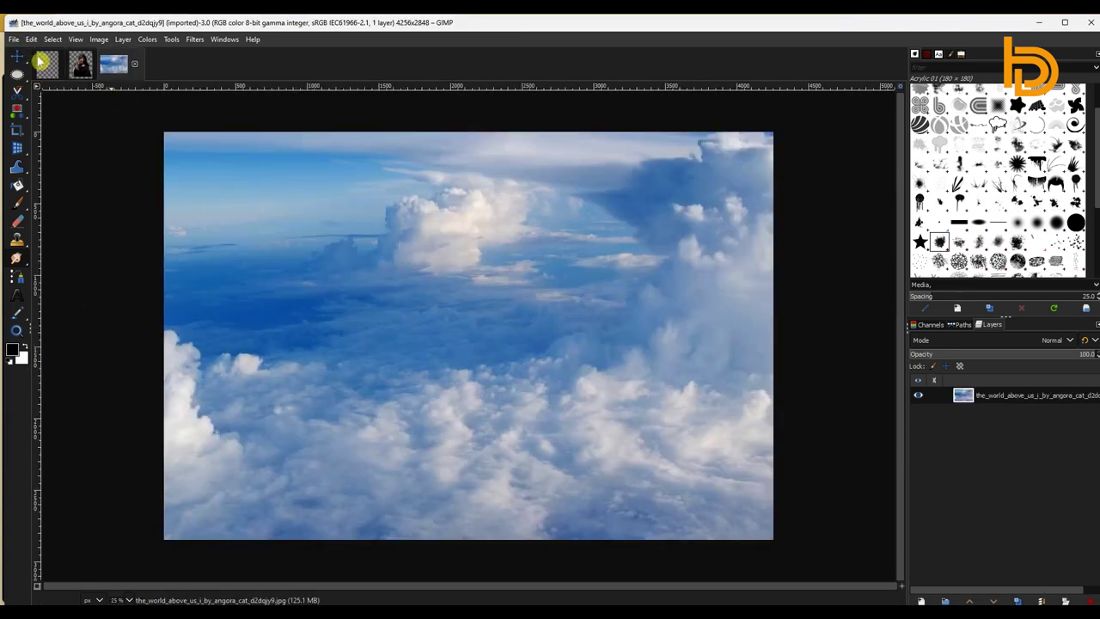
left_click(53, 40)
left_click(63, 58)
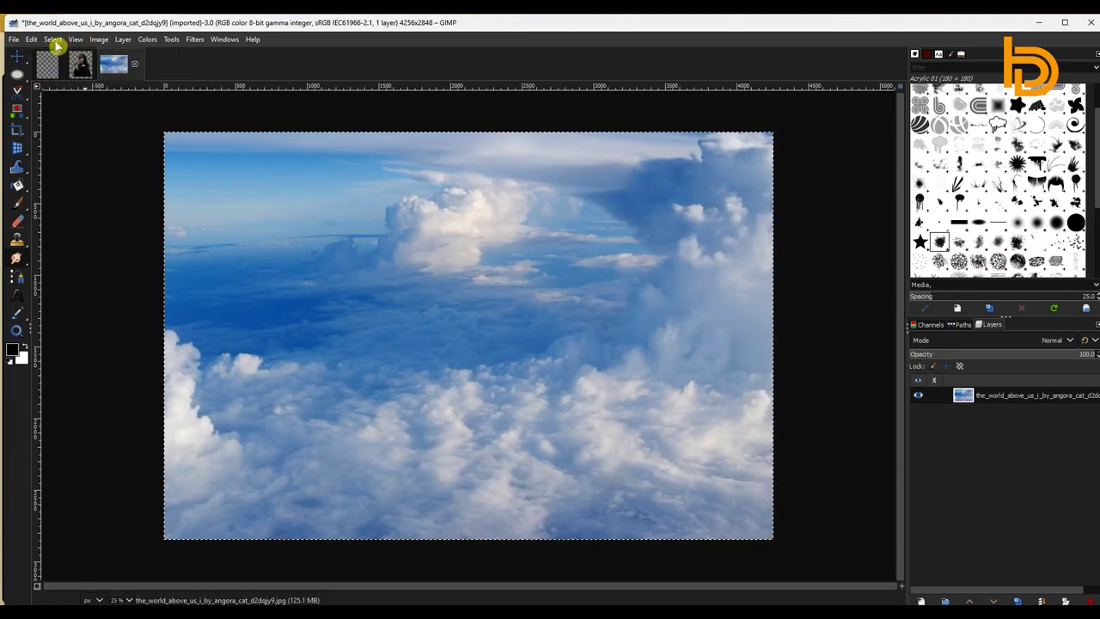
left_click(31, 39)
left_click(54, 118)
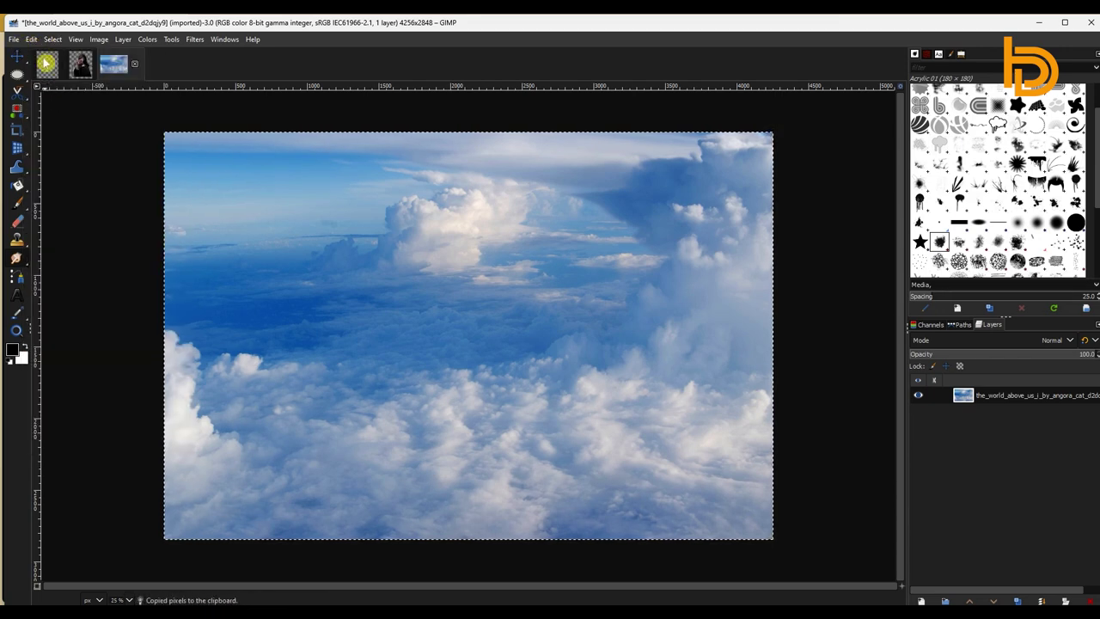
left_click(47, 63)
left_click(31, 40)
left_click(74, 152)
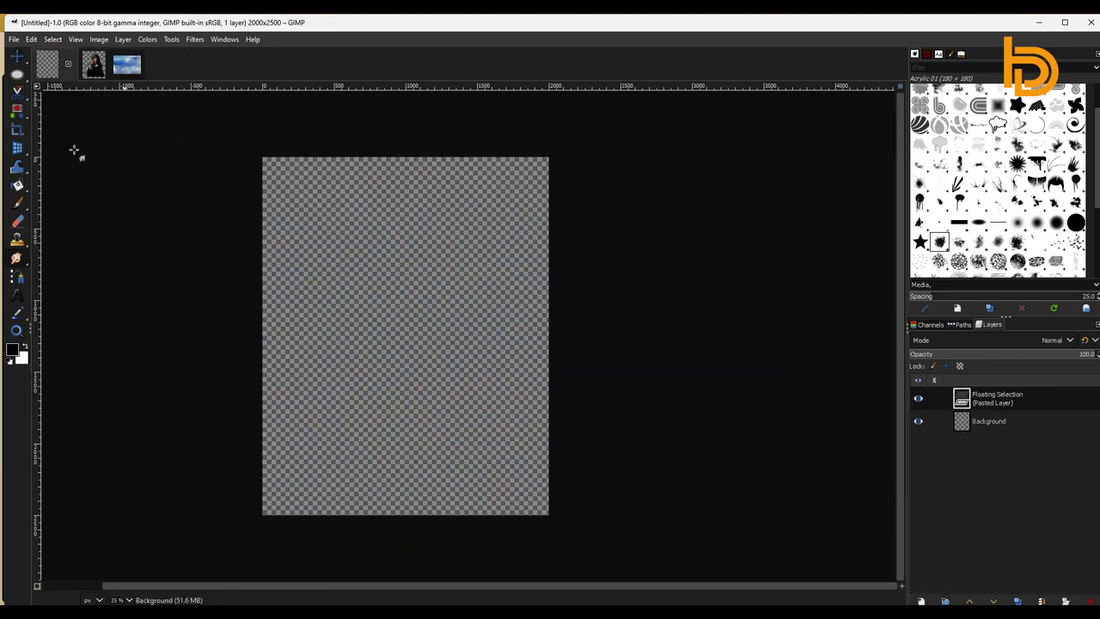
key("shift+ctrl+n")
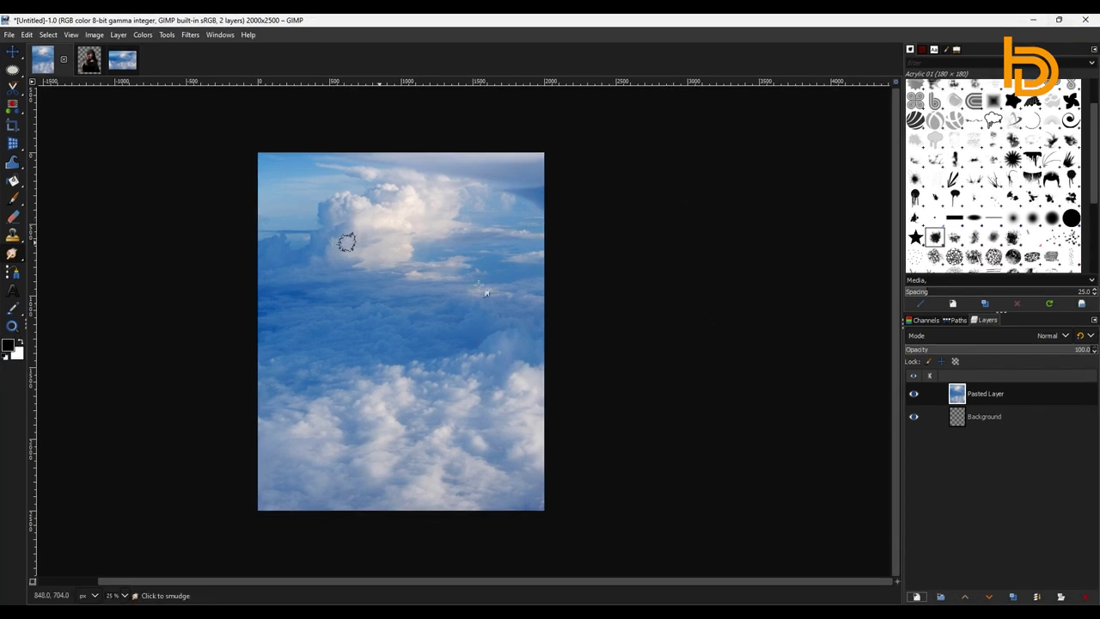
Scale the sky layer with Snap to Canvas Edges to about 2002×2298, meeting the sides and top.
key("shift+s")
left_click(804, 306)
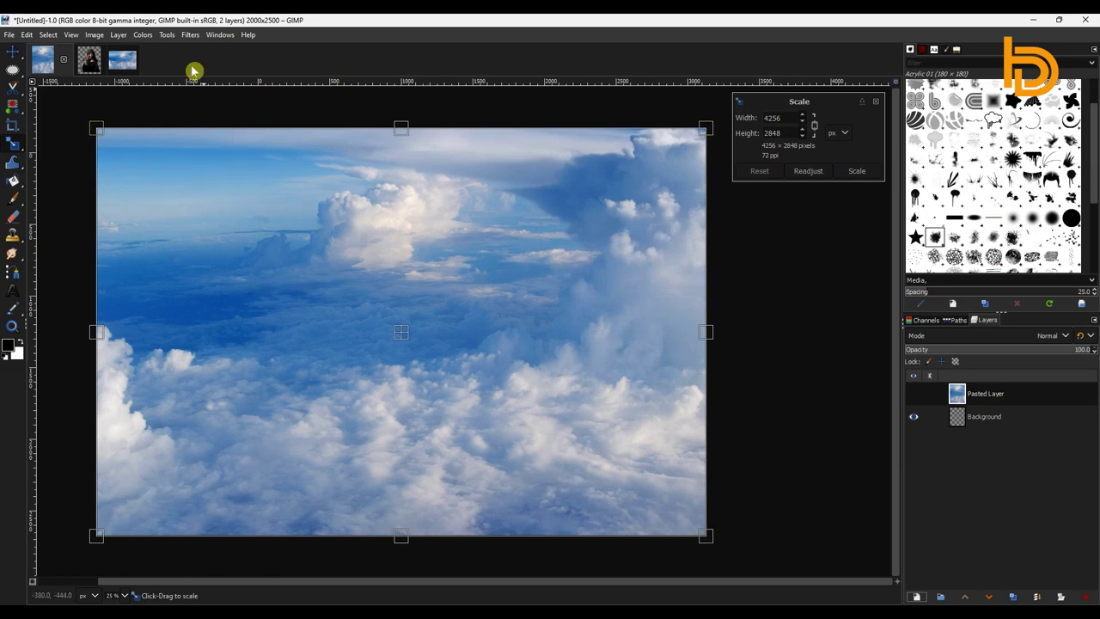
left_click(49, 35)
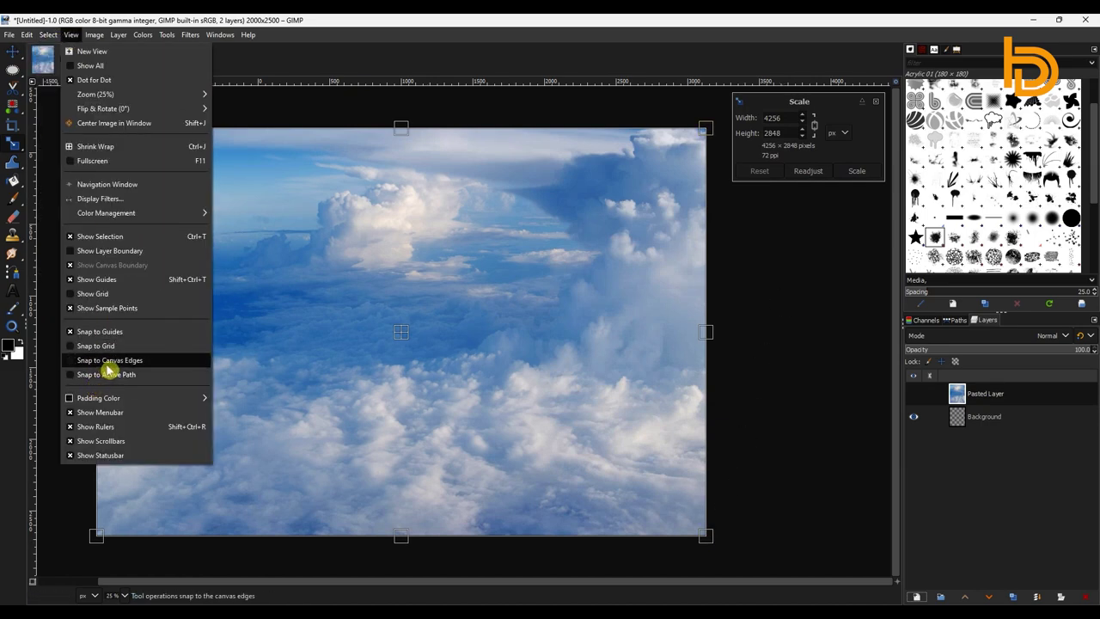
left_click(74, 361)
left_click_drag(97, 335, 258, 333)
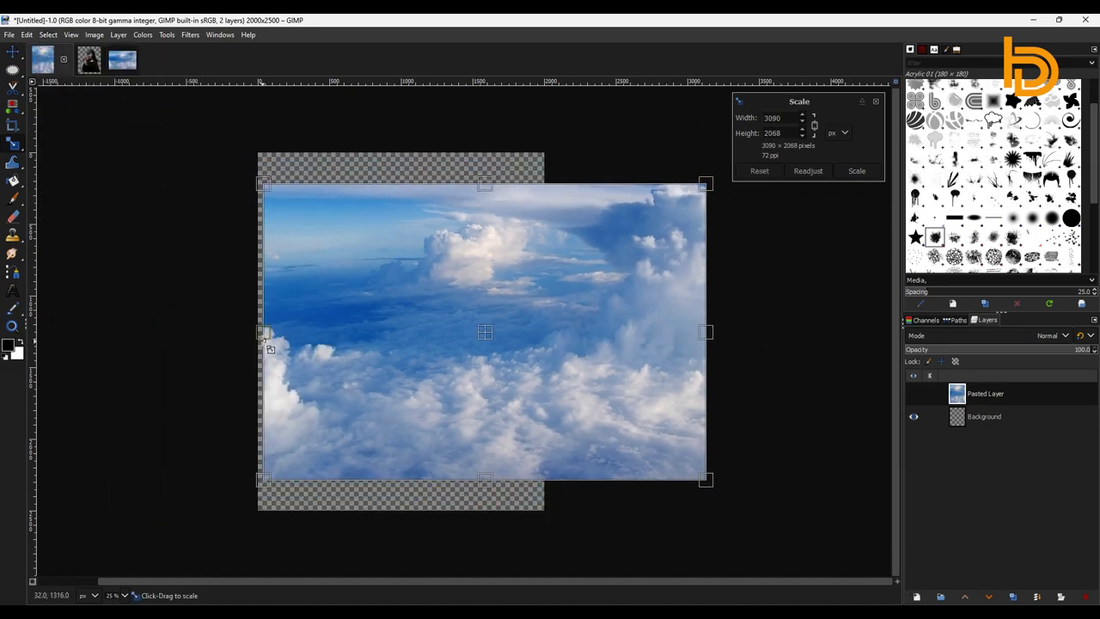
left_click_drag(705, 332, 544, 332)
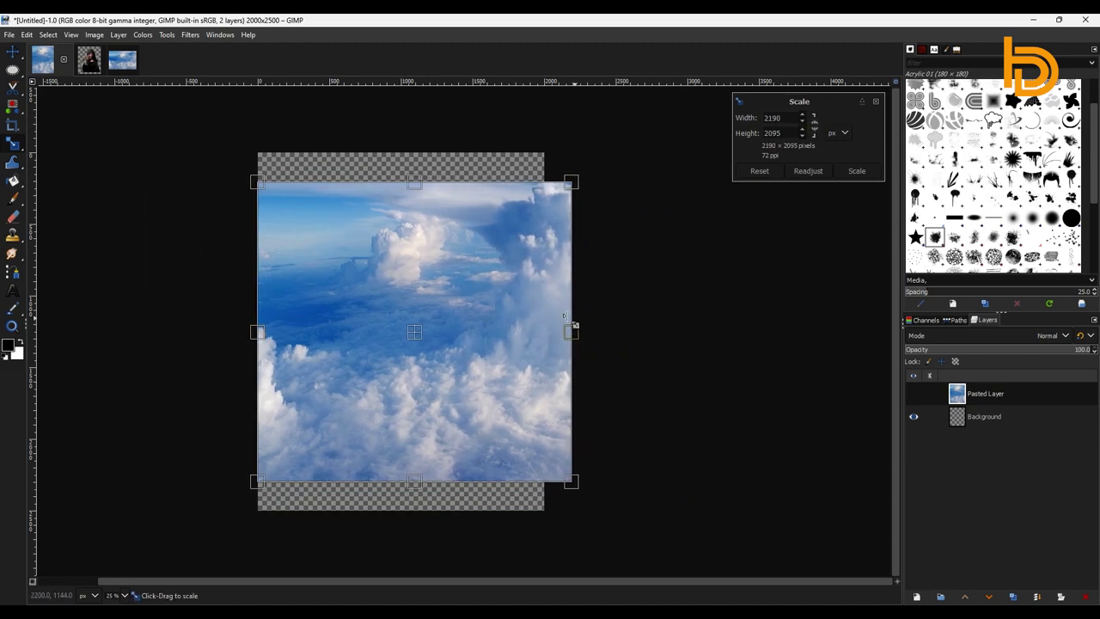
left_click_drag(401, 185, 401, 155)
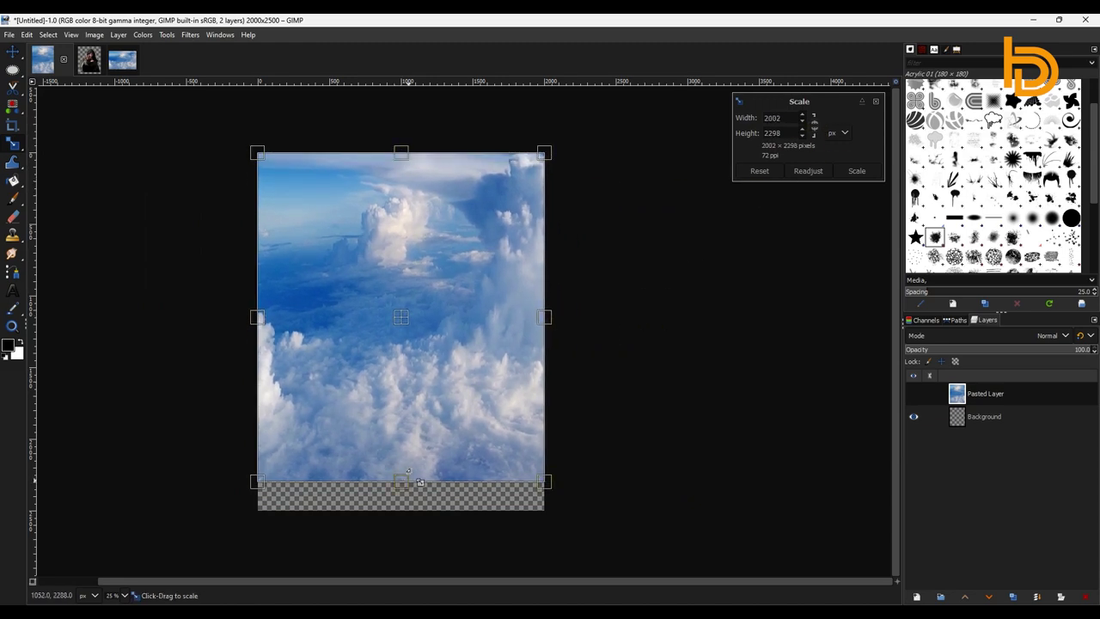
left_click(857, 170)
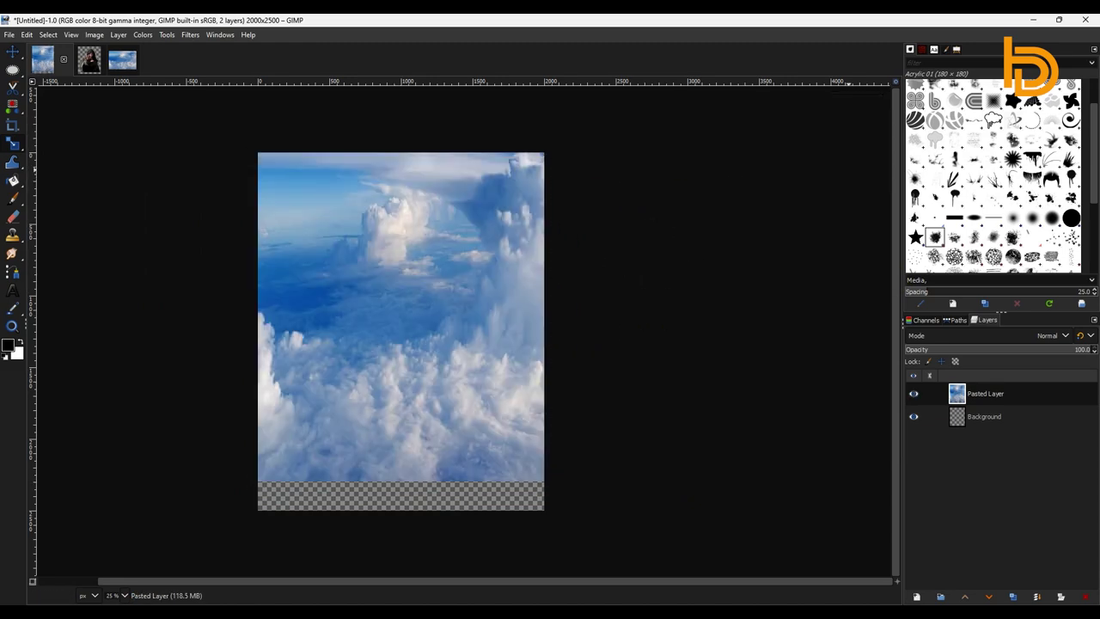
Apply Polar Coordinates to the sky layer with offset angle 260 and circle depth about 86.34.
left_click(190, 34)
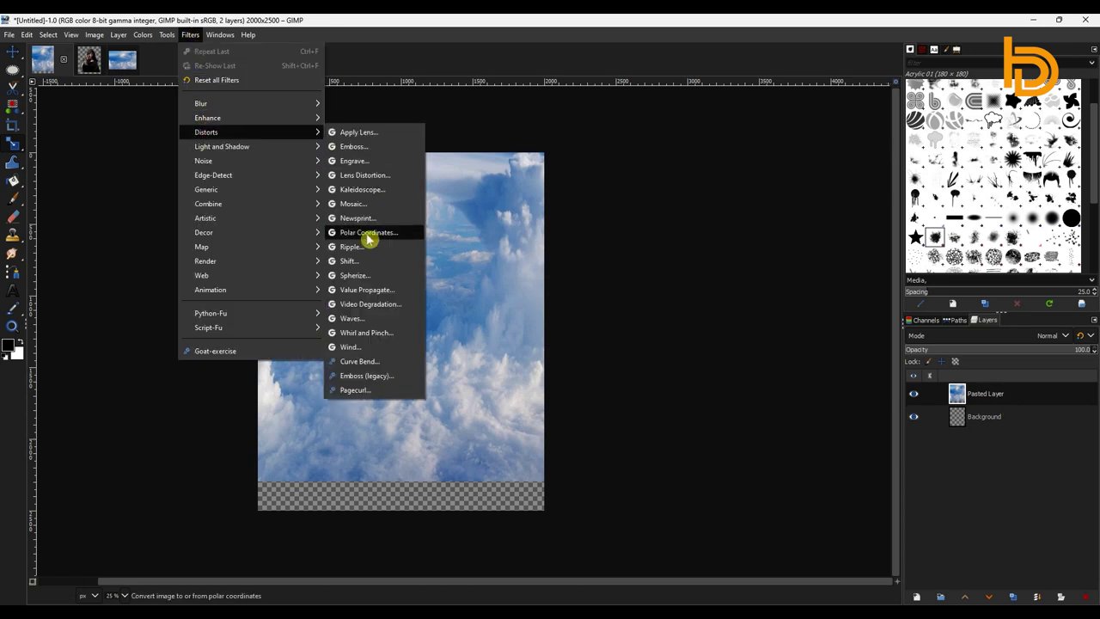
left_click(371, 235)
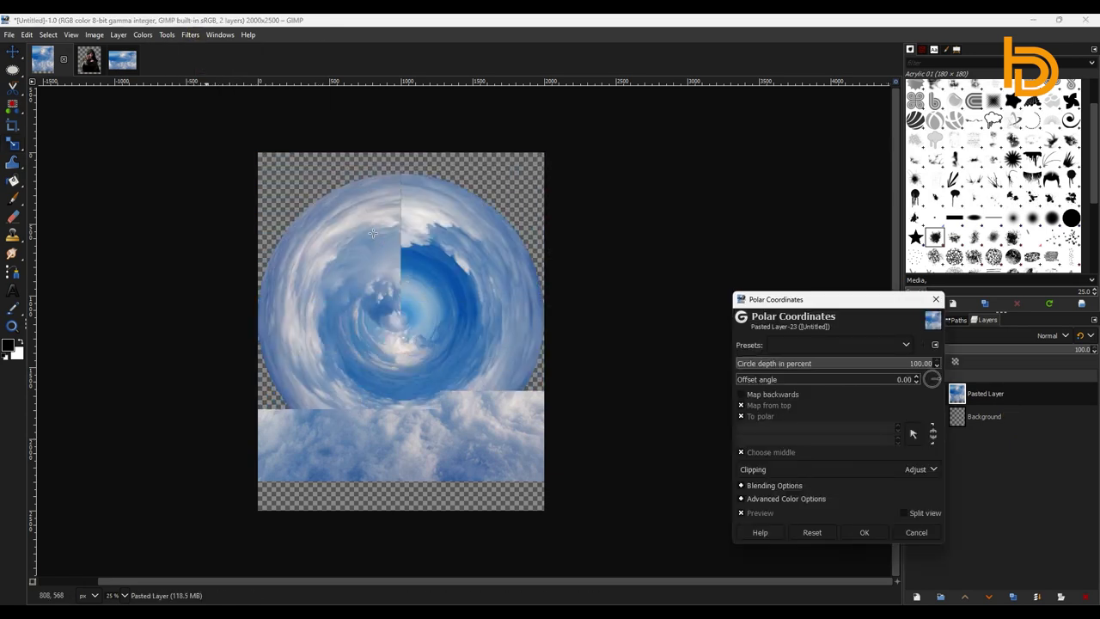
left_click(907, 382)
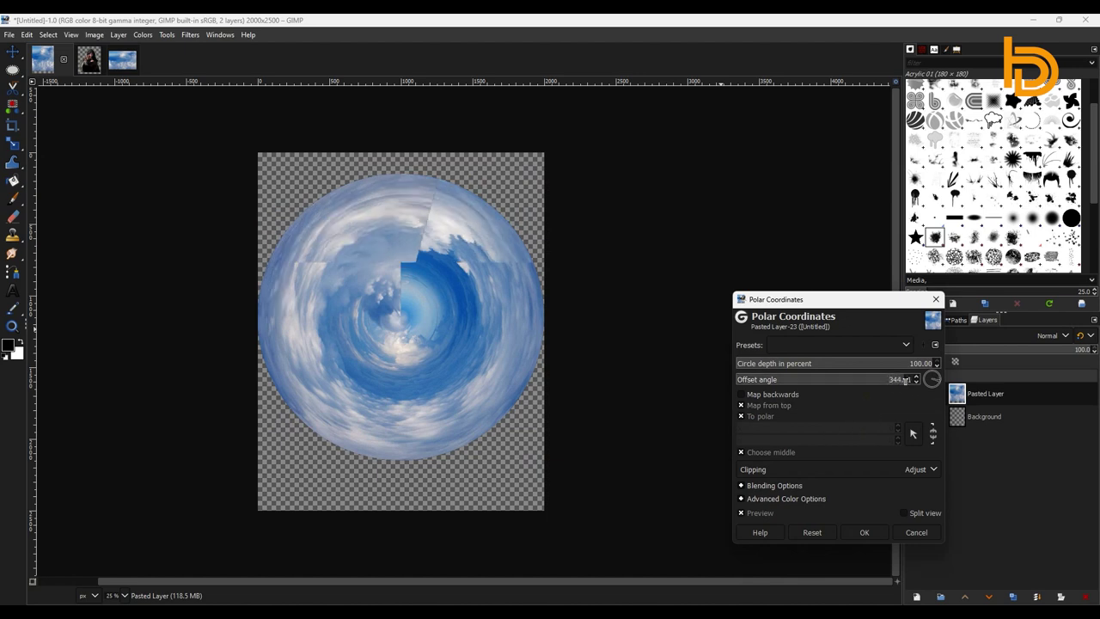
type("260")
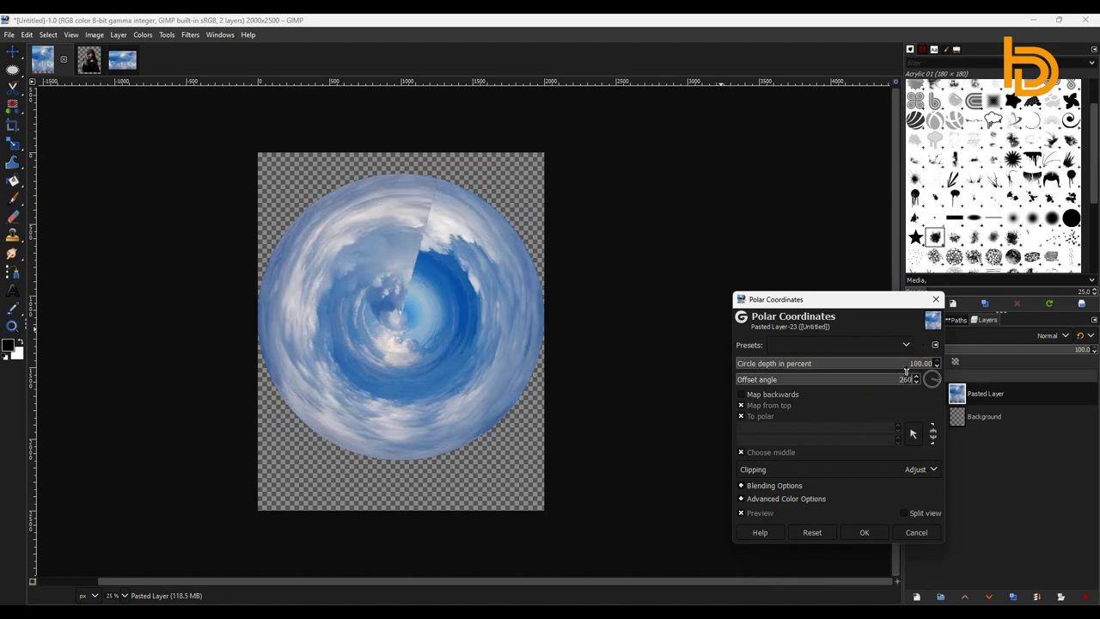
left_click(918, 363)
left_click_drag(918, 365, 914, 365)
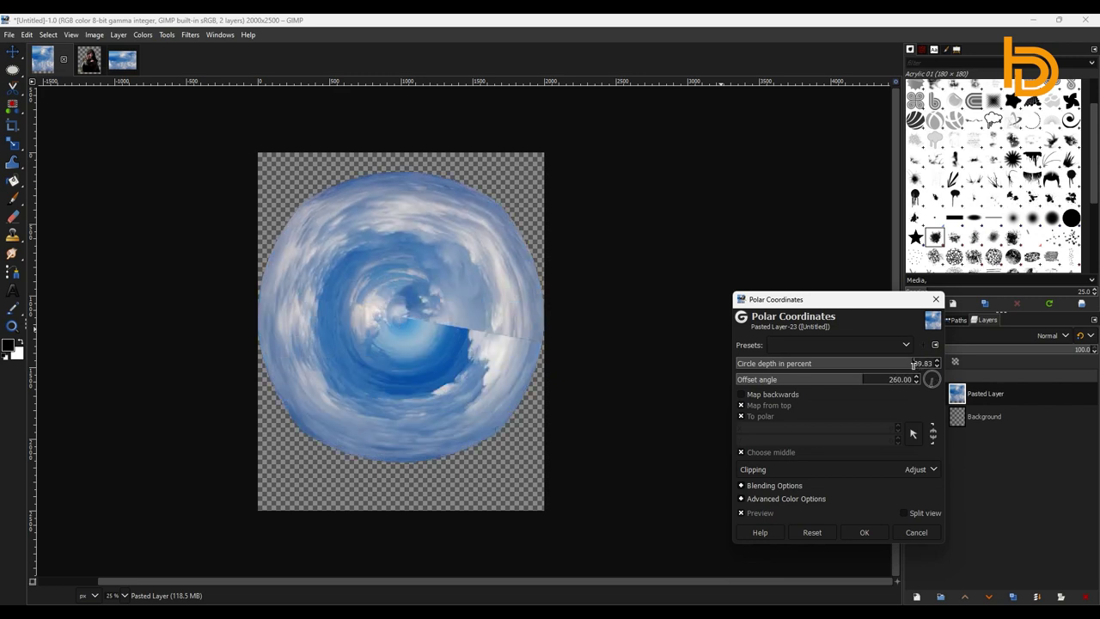
left_click_drag(909, 364, 906, 365)
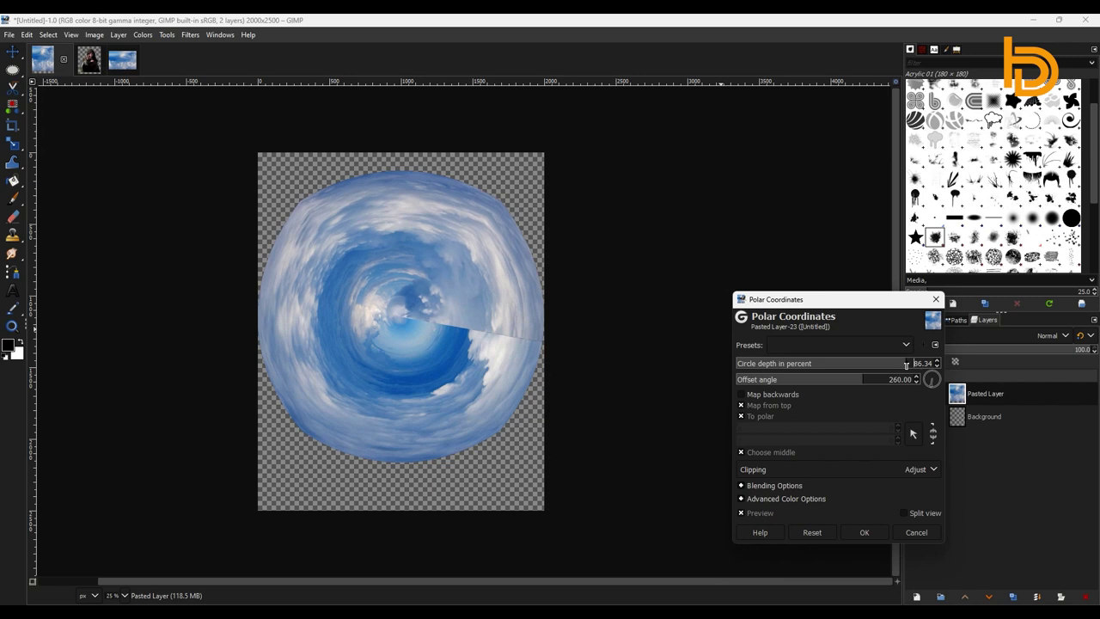
left_click(874, 533)
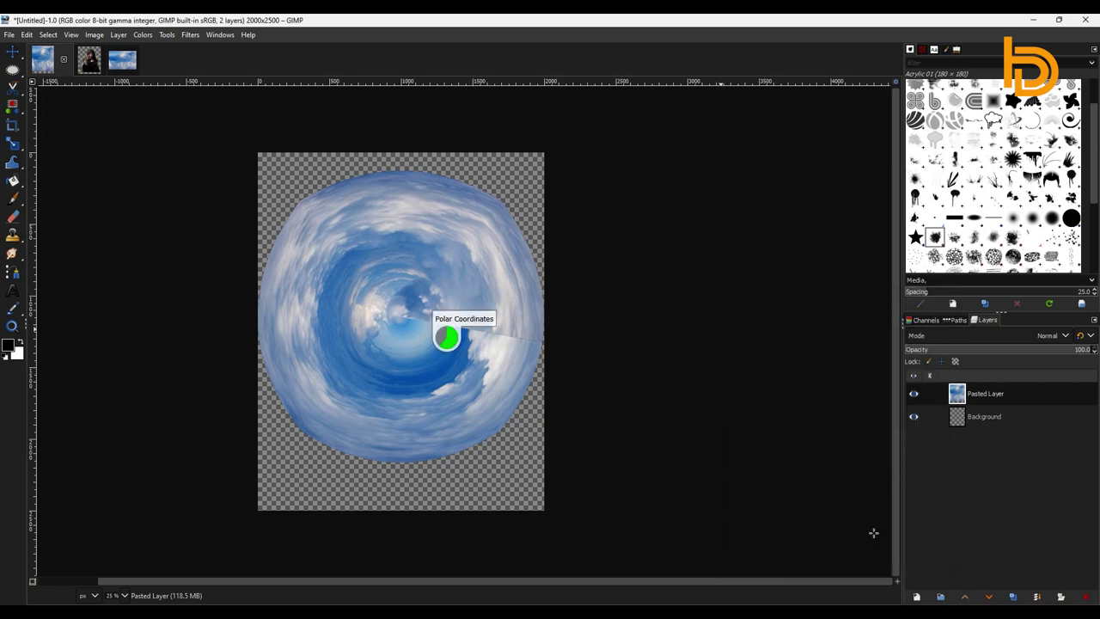
Duplicate the vortex layer and rotate the copy about 88 degrees.
left_click(1013, 597)
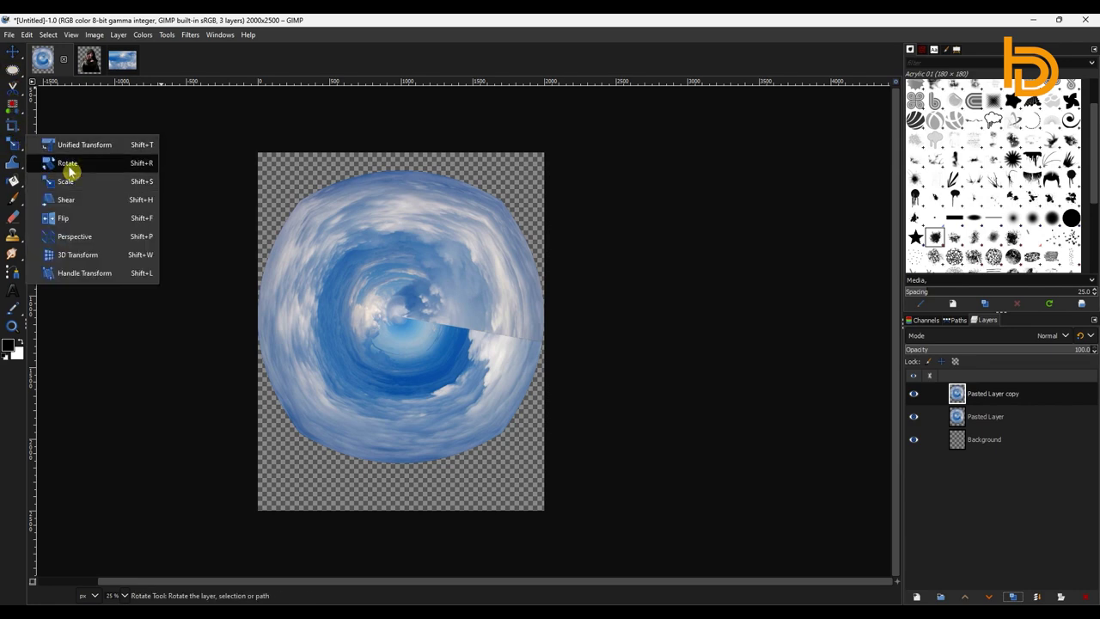
left_click(72, 167)
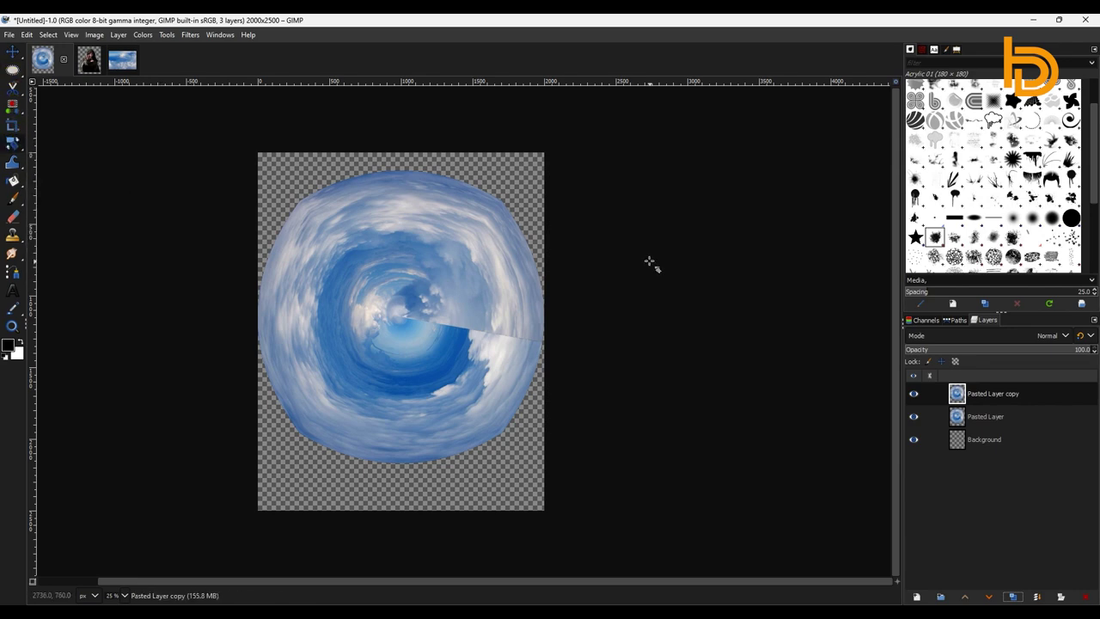
left_click(649, 262)
mouse_move(616, 236)
left_mouse_down()
mouse_move(436, 379)
mouse_move(394, 366)
left_mouse_up()
left_click(848, 184)
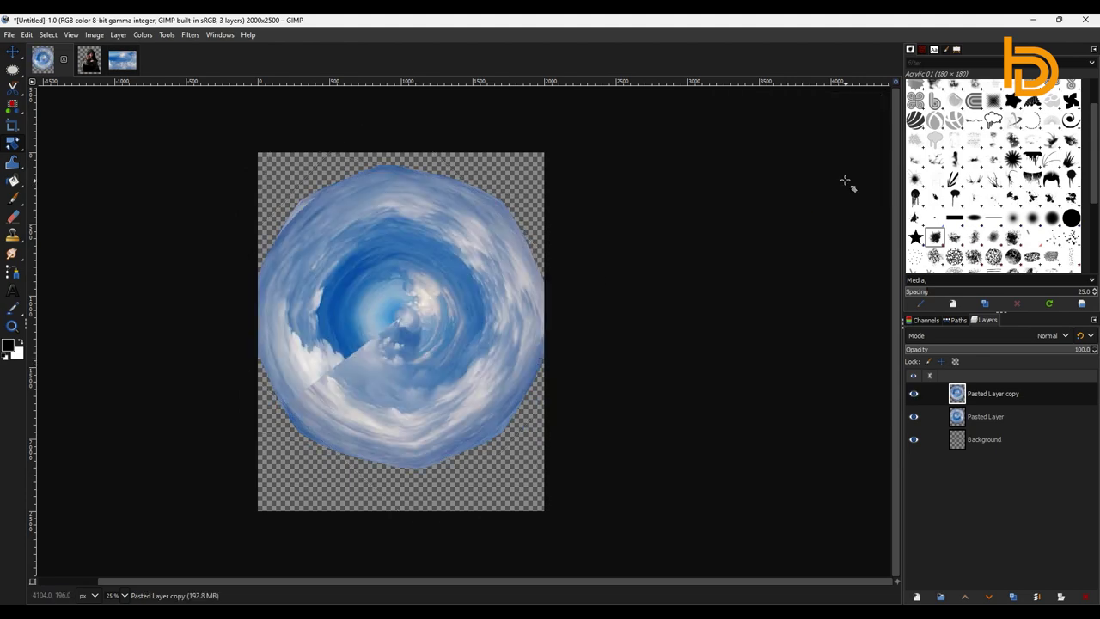
Add a white mask to the copy and paint out the seam with a soft brush of size about 449.
left_click(1063, 598)
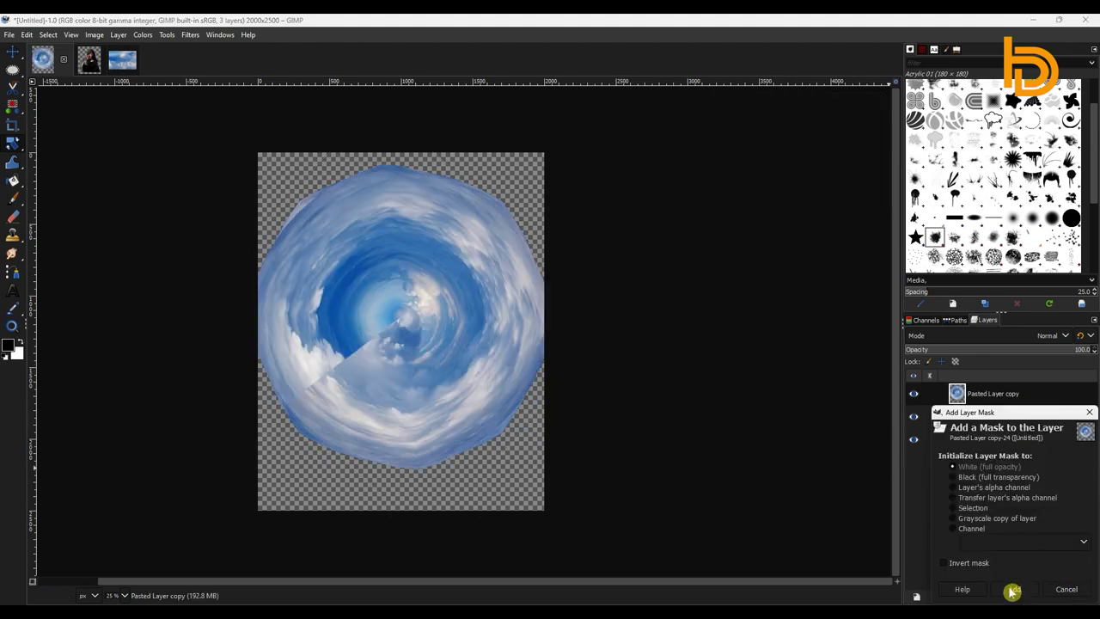
left_click(1012, 592)
left_click(16, 203)
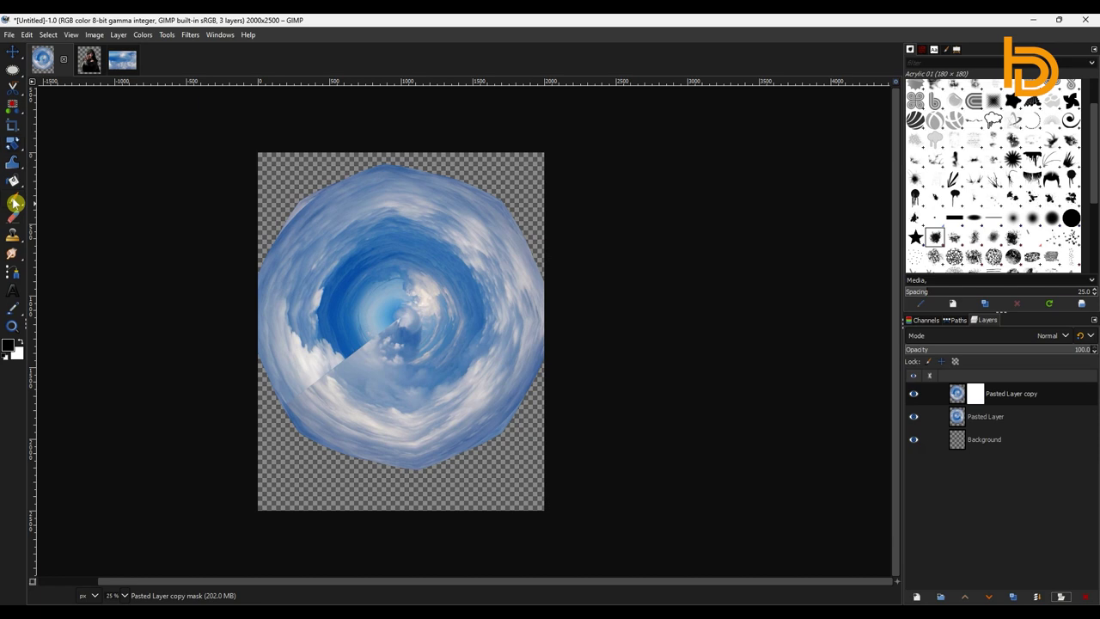
left_click(1034, 218)
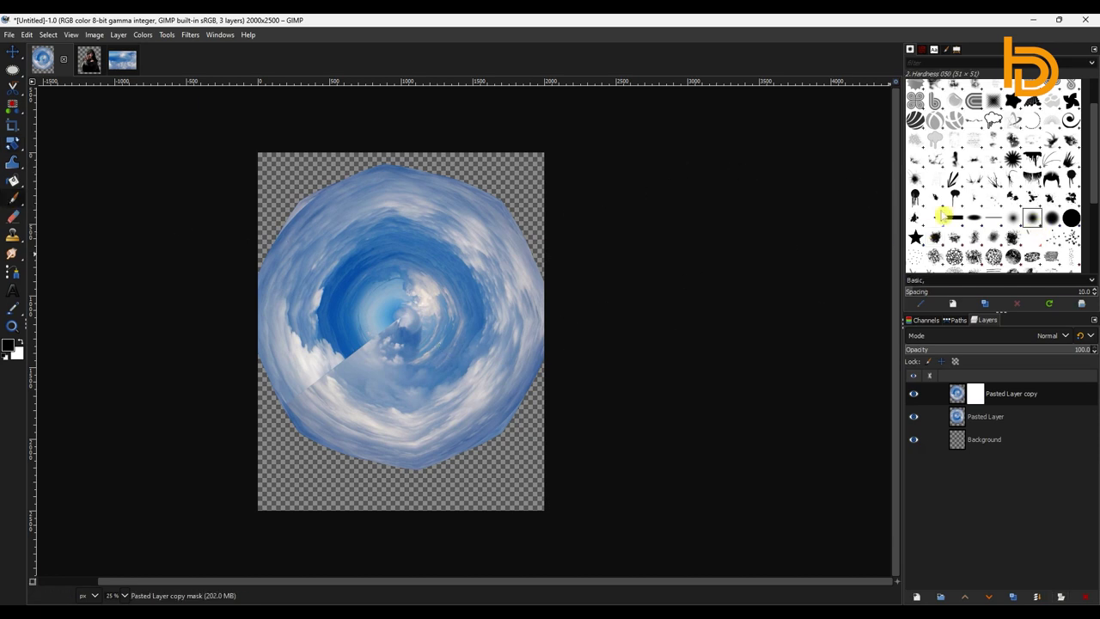
left_click(956, 49)
left_click_drag(966, 129, 999, 129)
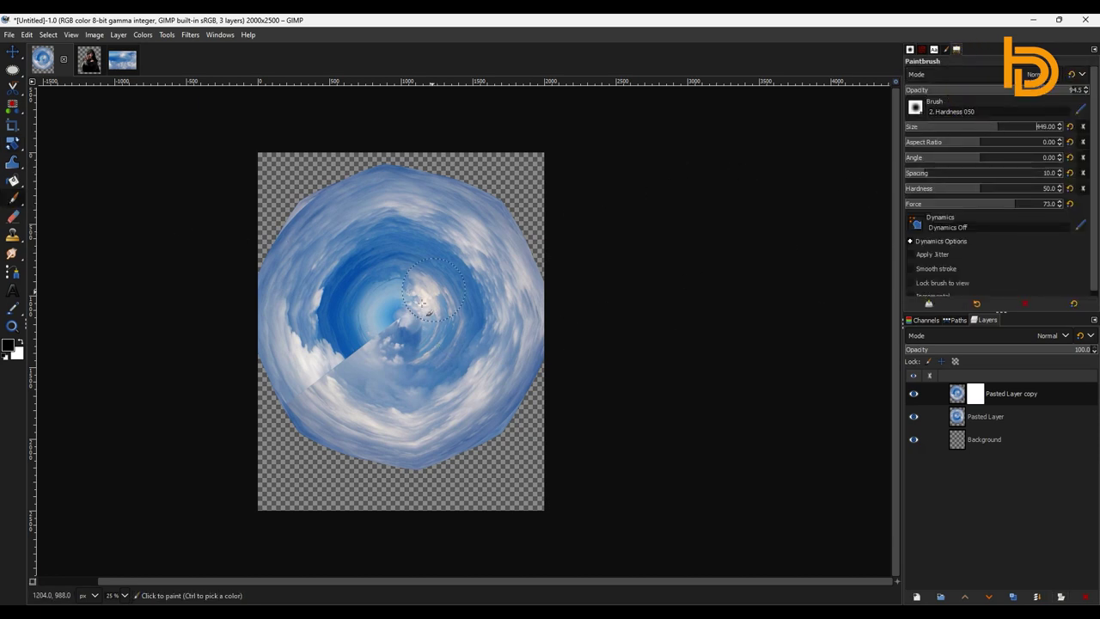
left_click_drag(379, 335, 328, 374)
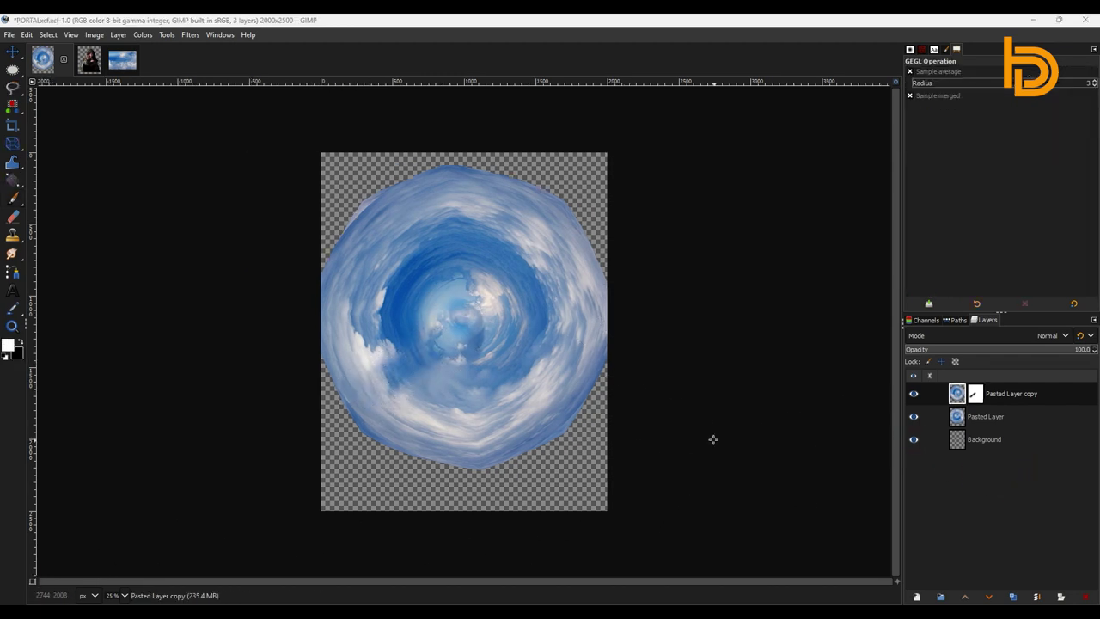
Create a New from Visible layer and delete the old swirl and sky layers.
right_click(1037, 393)
left_click(986, 123)
left_click(1014, 421)
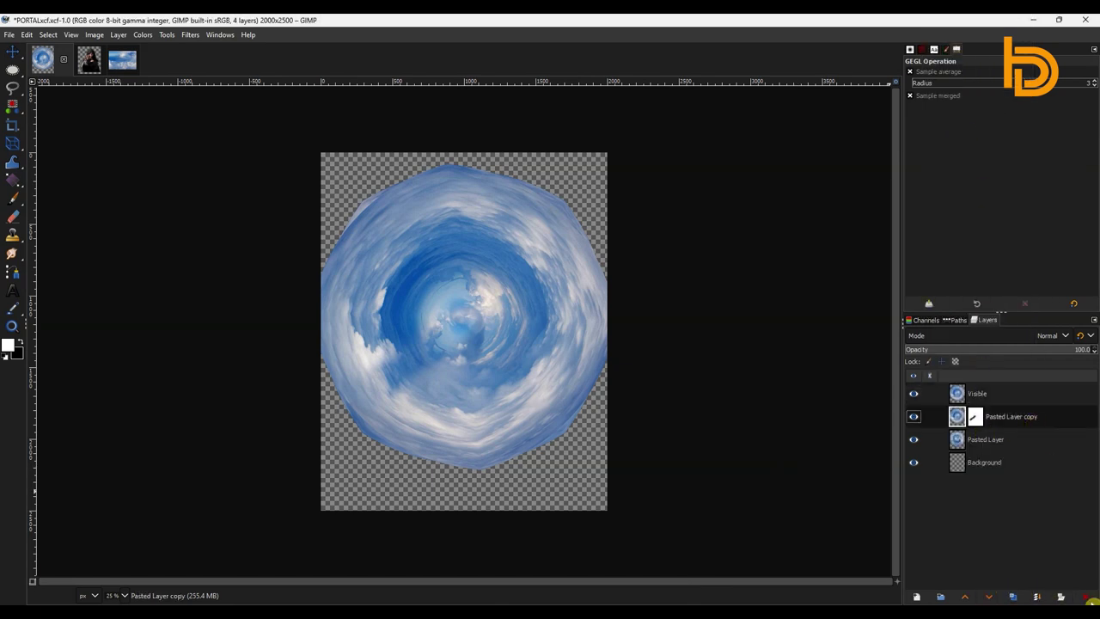
left_click(1085, 597)
left_click(1085, 597)
Scale the merged portal layer to 1752×2088 and nudge it slightly up and right.
key("shift+s")
left_click(674, 314)
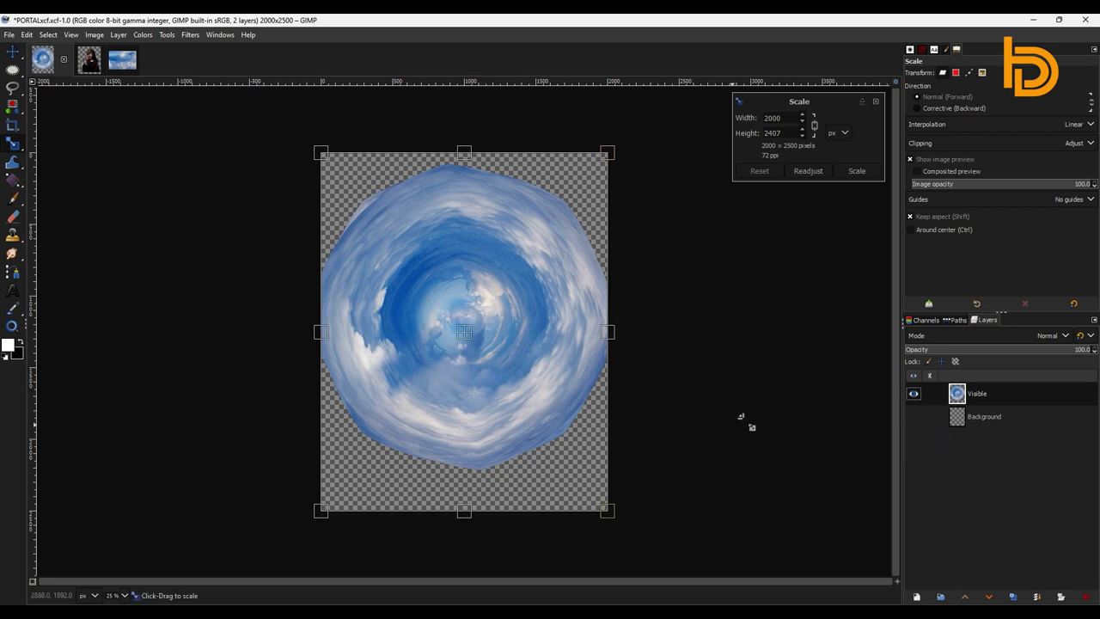
mouse_move(605, 507)
left_mouse_down()
mouse_move(562, 435)
mouse_move(570, 449)
left_mouse_up()
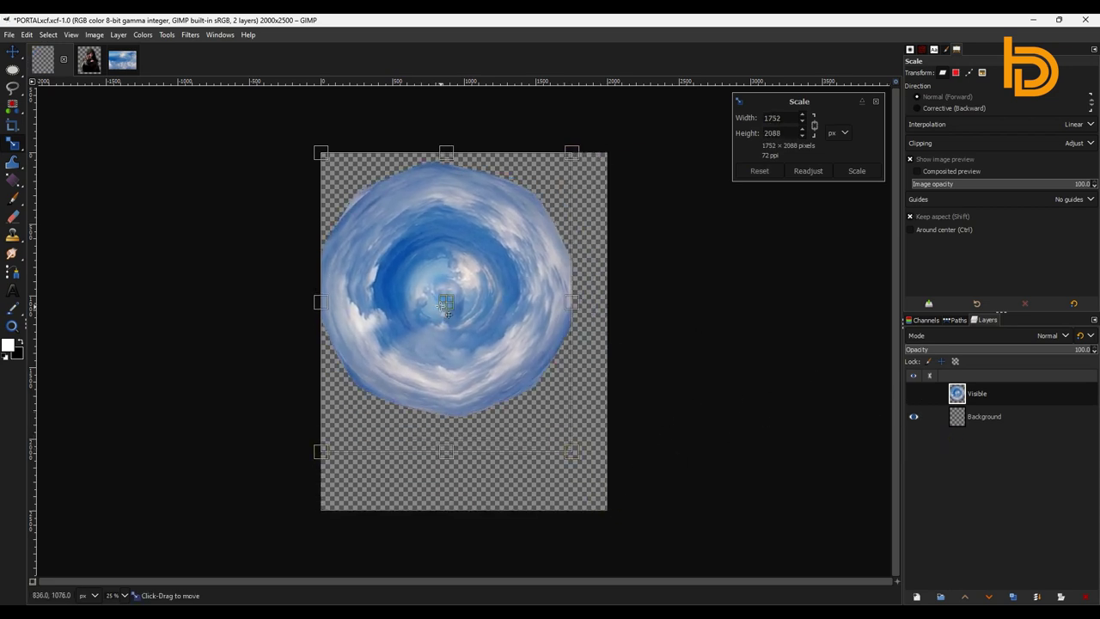
left_click_drag(448, 314, 470, 310)
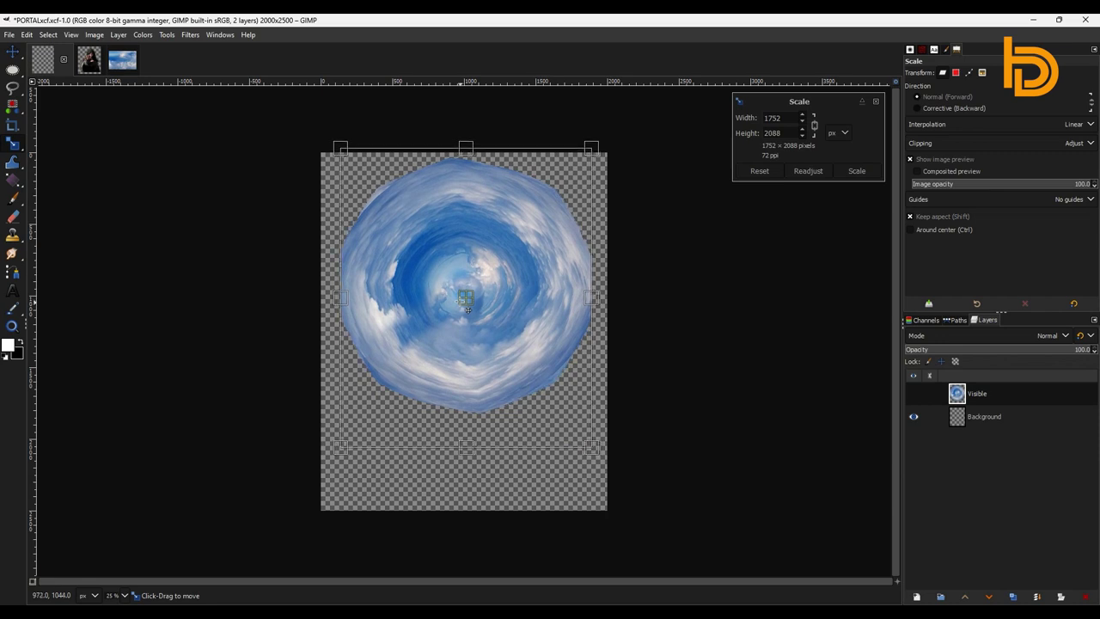
left_click(857, 170)
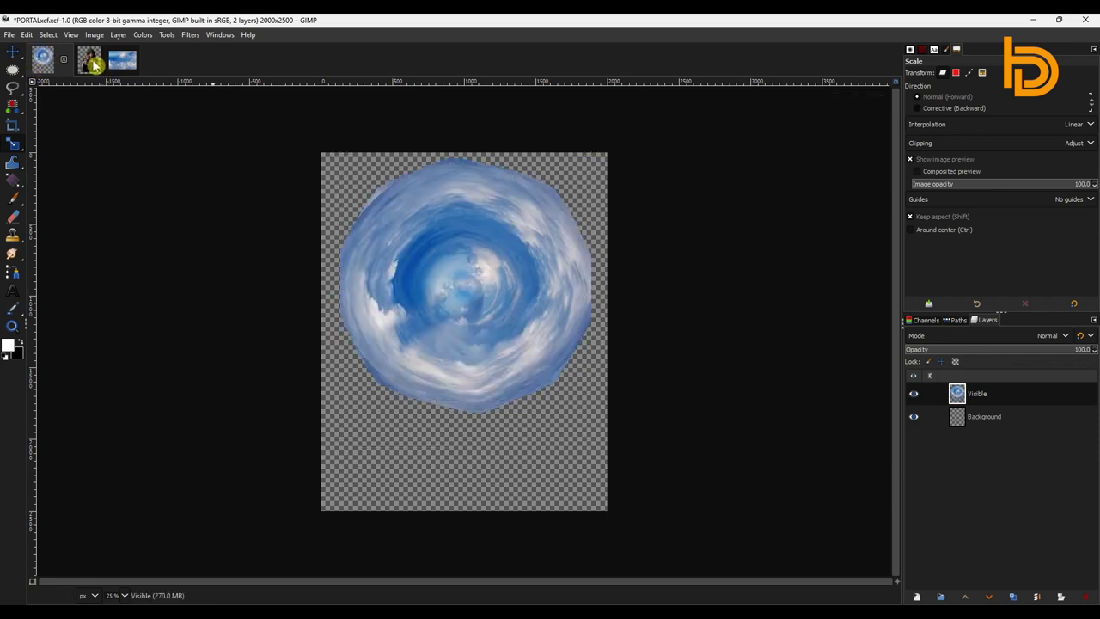
Close the clouds source image and paste the warrior into PORTAL.xcf as a new layer.
left_click(89, 60)
left_click(116, 62)
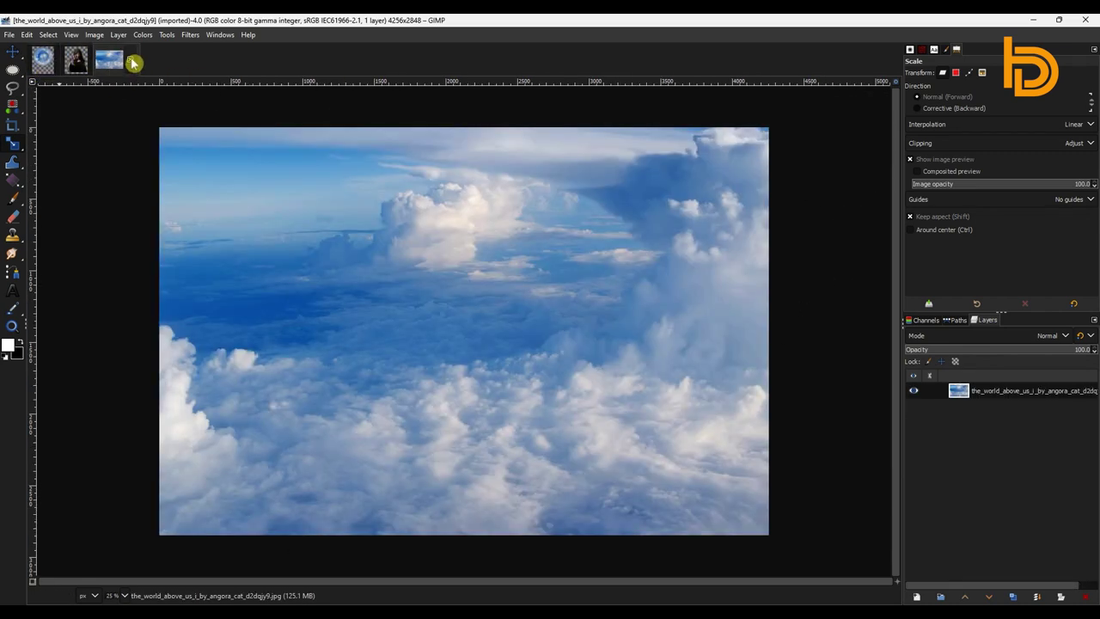
left_click(134, 63)
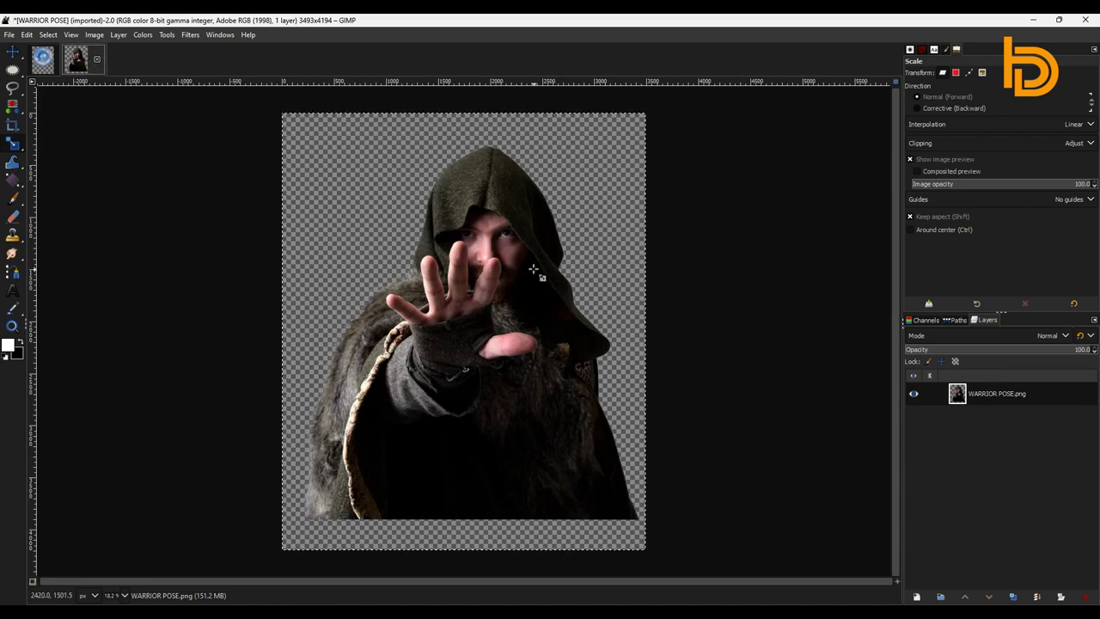
key("ctrl+Page_Up")
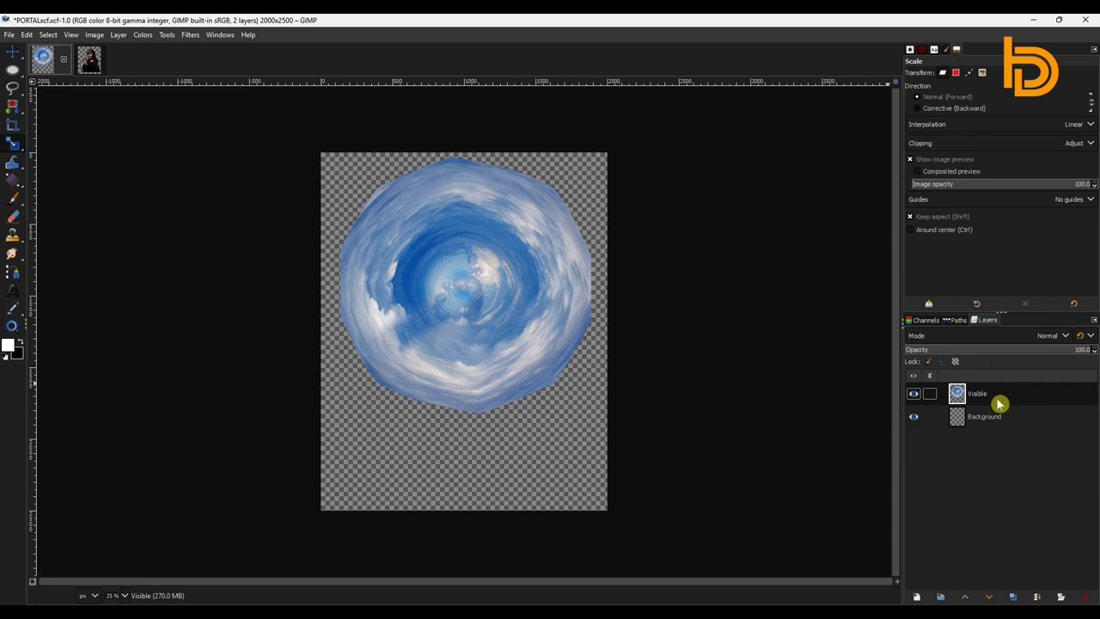
key("ctrl+v")
key("ctrl+shift+n")
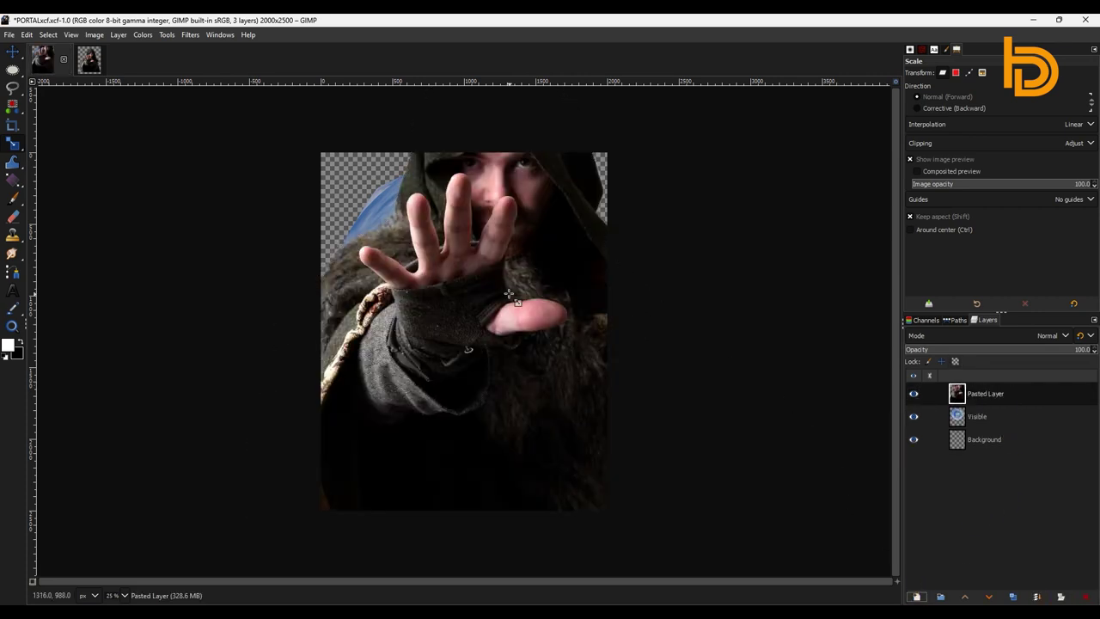
Scale the warrior to about 1250×1501 inside the cloud ring and add a new layer group.
key("shift+r")
left_click(508, 295)
key("shift+s")
left_click(508, 295)
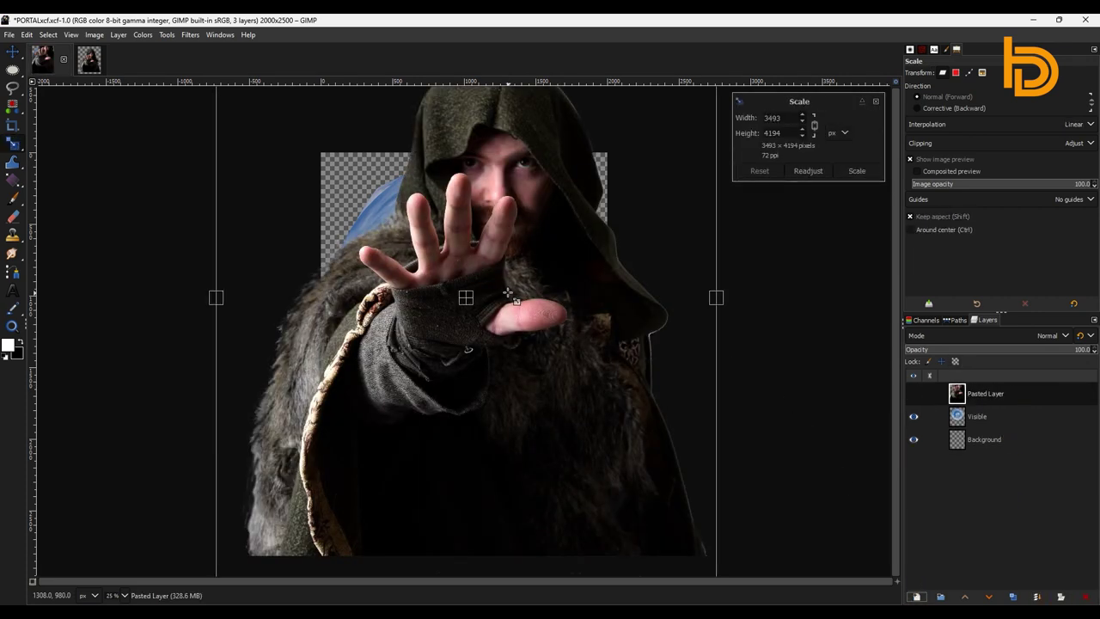
mouse_move(593, 232)
left_mouse_down()
mouse_move(642, 148)
mouse_move(458, 294)
mouse_move(563, 393)
left_mouse_up()
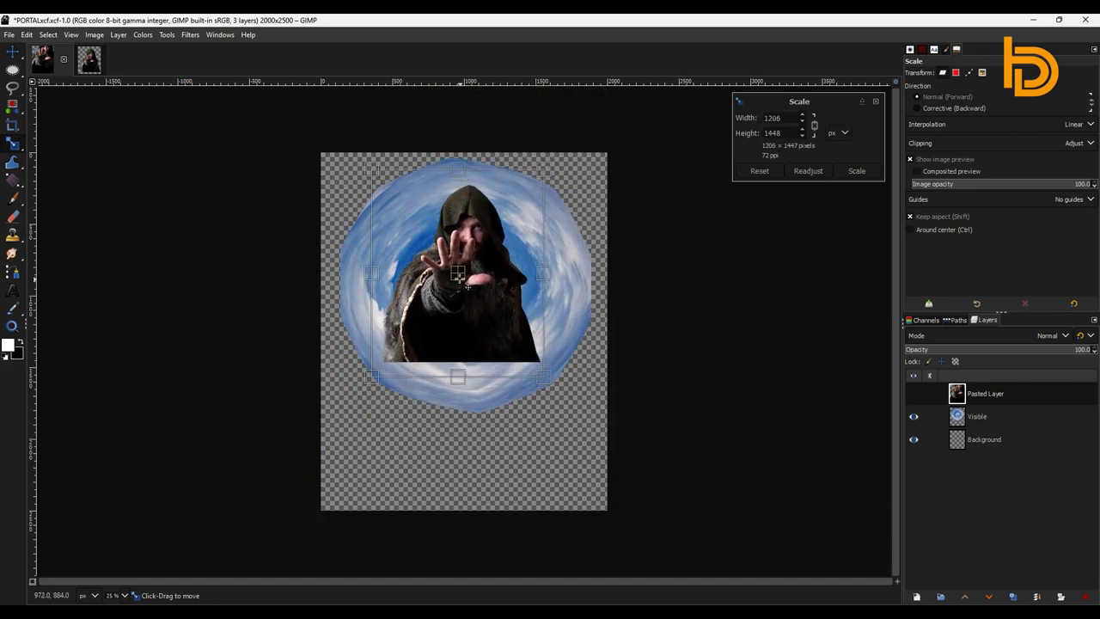
left_click_drag(370, 381, 367, 383)
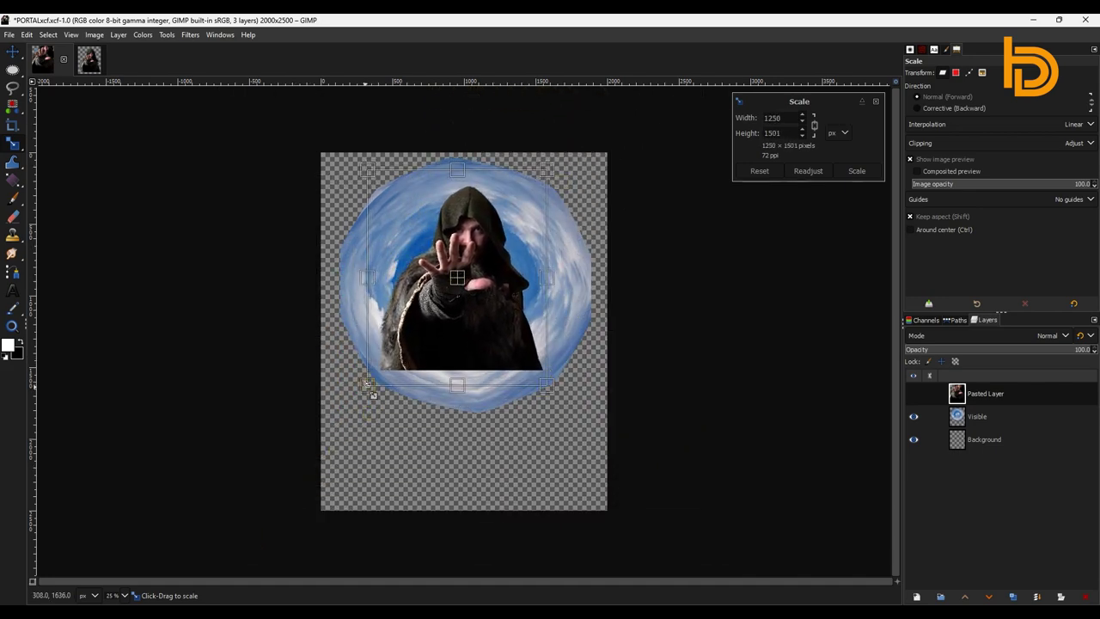
left_click(855, 171)
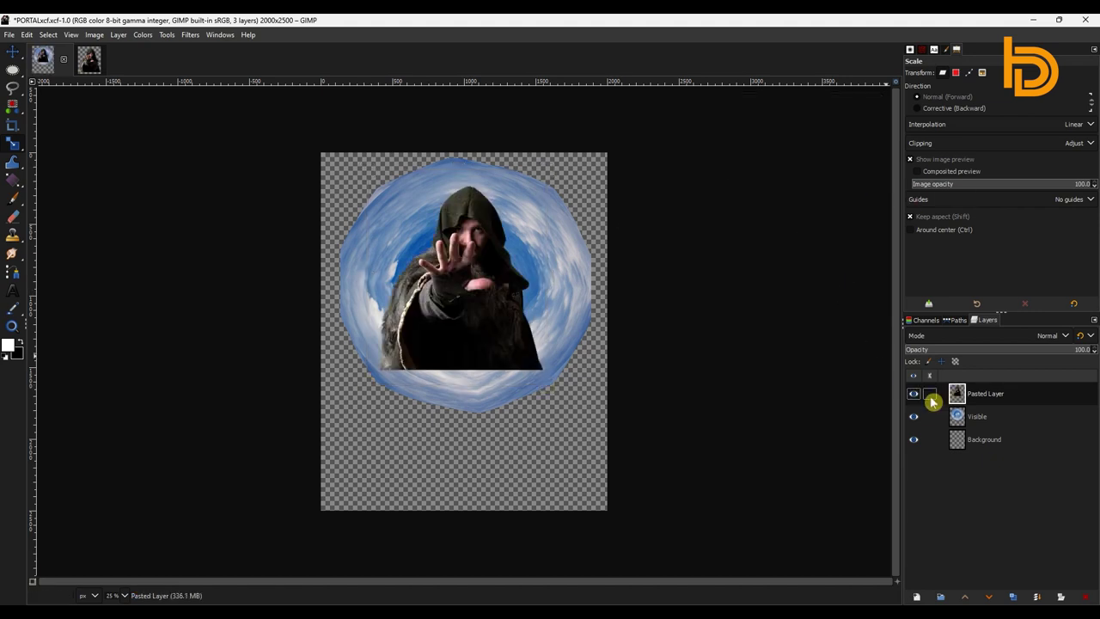
left_click(943, 599)
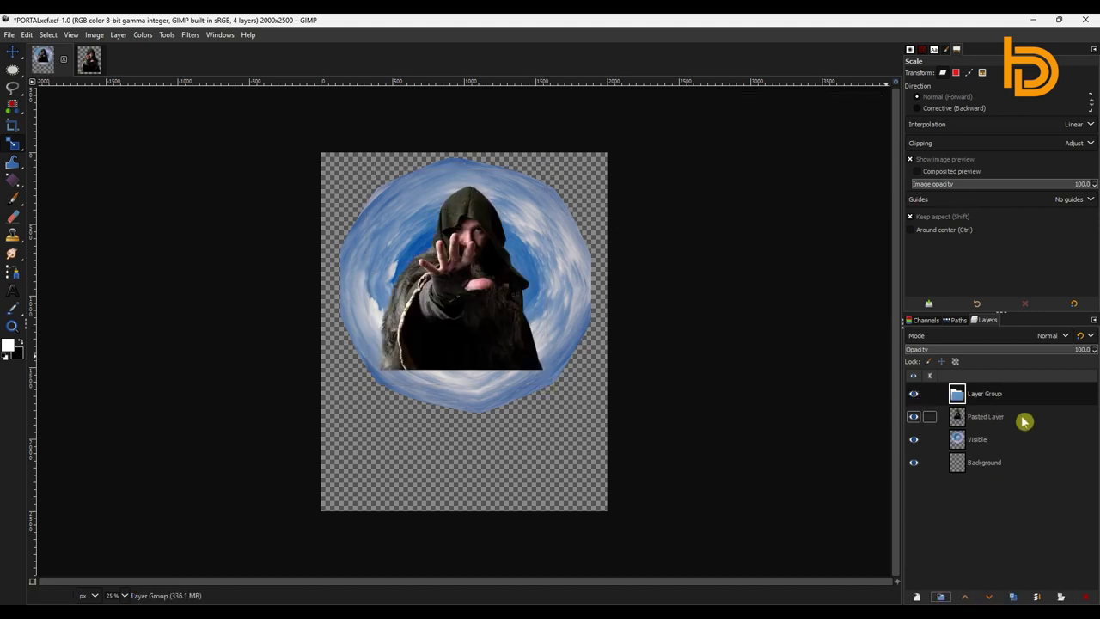
mouse_move(1020, 417)
left_mouse_down()
mouse_move(954, 400)
mouse_move(993, 426)
mouse_move(1000, 484)
left_mouse_up()
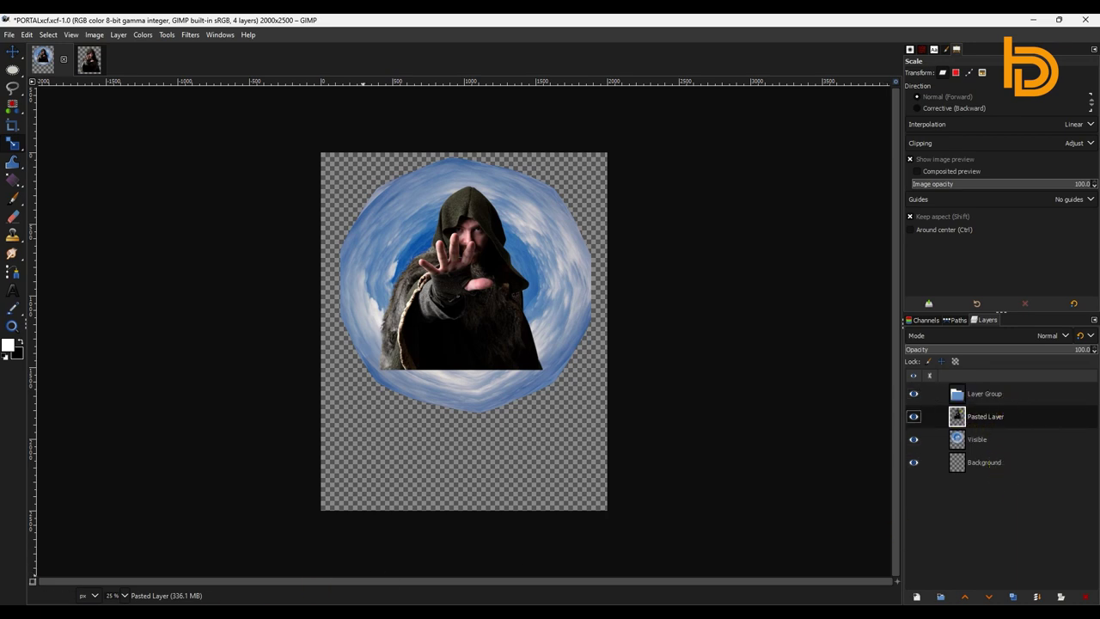
Undo the layer group, then tint the portal cyan via Color Balance on midtones (green) and shadows (yellow–blue).
key("ctrl+z")
left_click(958, 420)
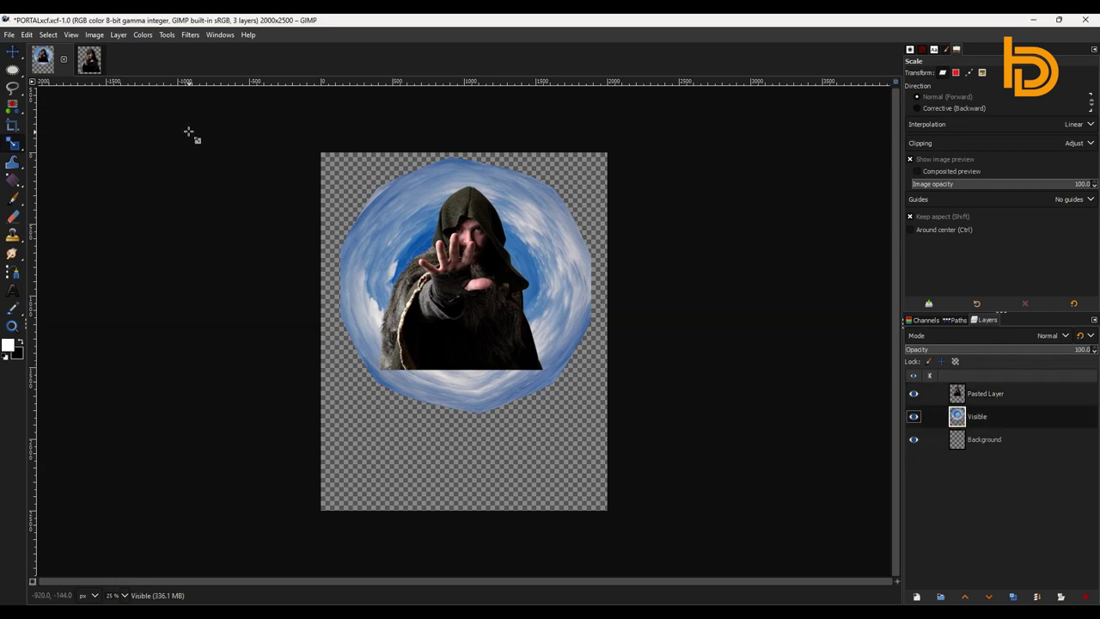
left_click(145, 35)
left_click(168, 52)
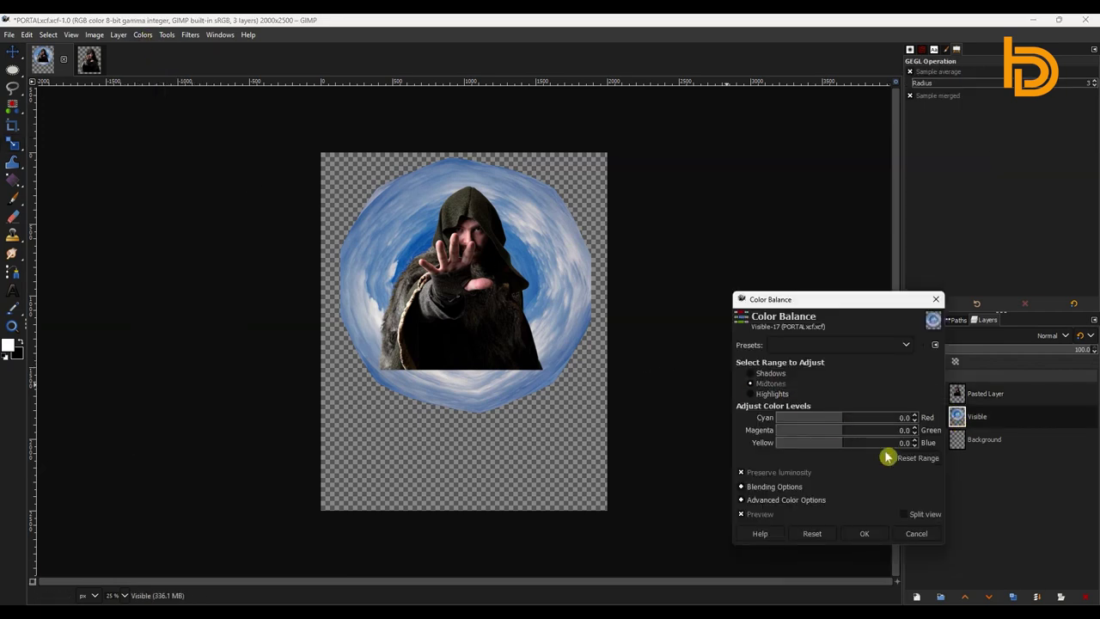
left_click_drag(846, 431, 856, 432)
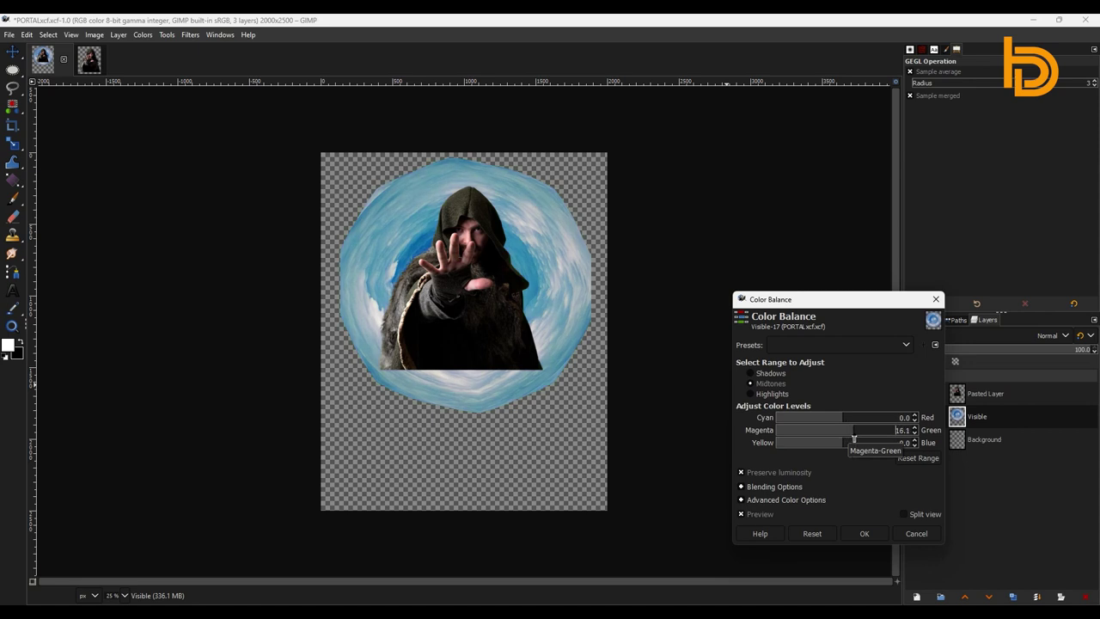
left_click(767, 374)
mouse_move(827, 446)
left_mouse_down()
mouse_move(812, 451)
mouse_move(827, 454)
left_mouse_up()
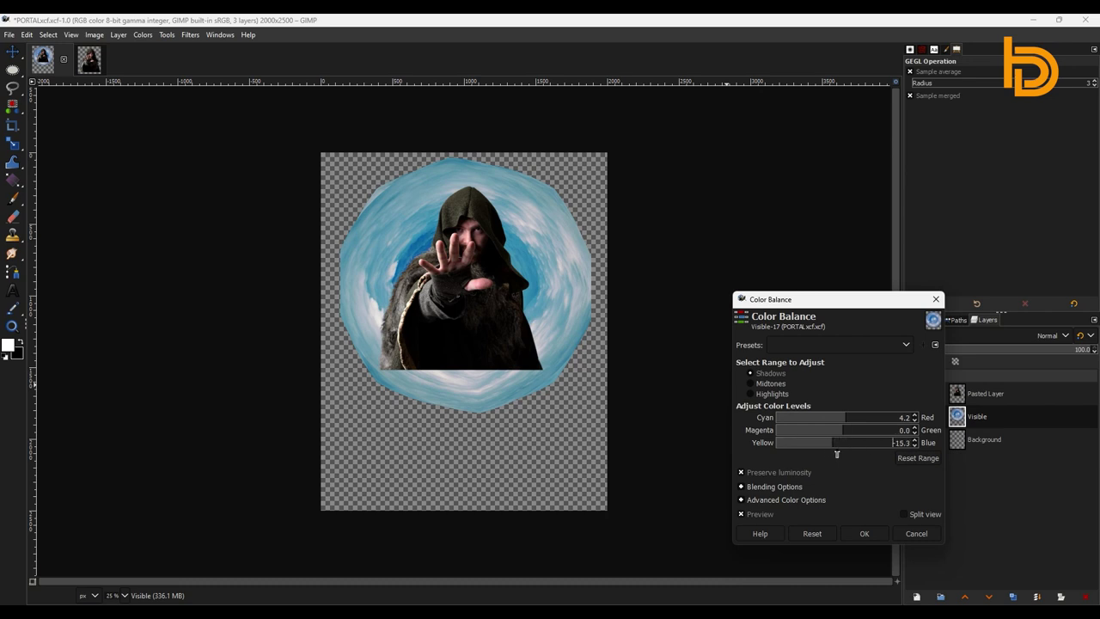
left_click(866, 533)
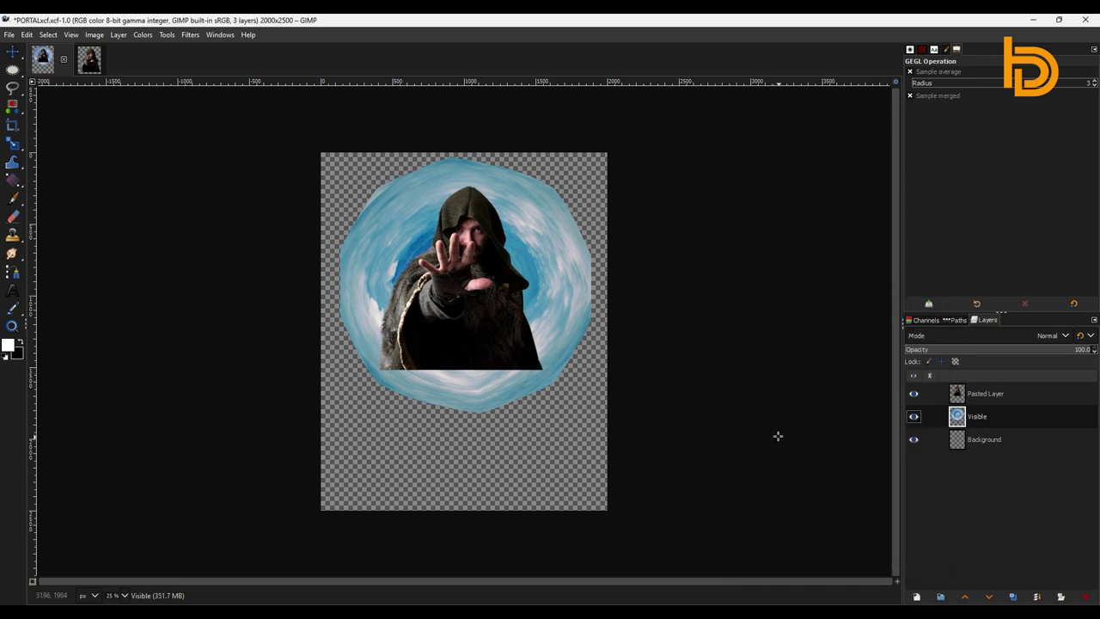
Rename the warrior layer to MODEL and the cloud portal layer to PORTAL.
left_click(1012, 393)
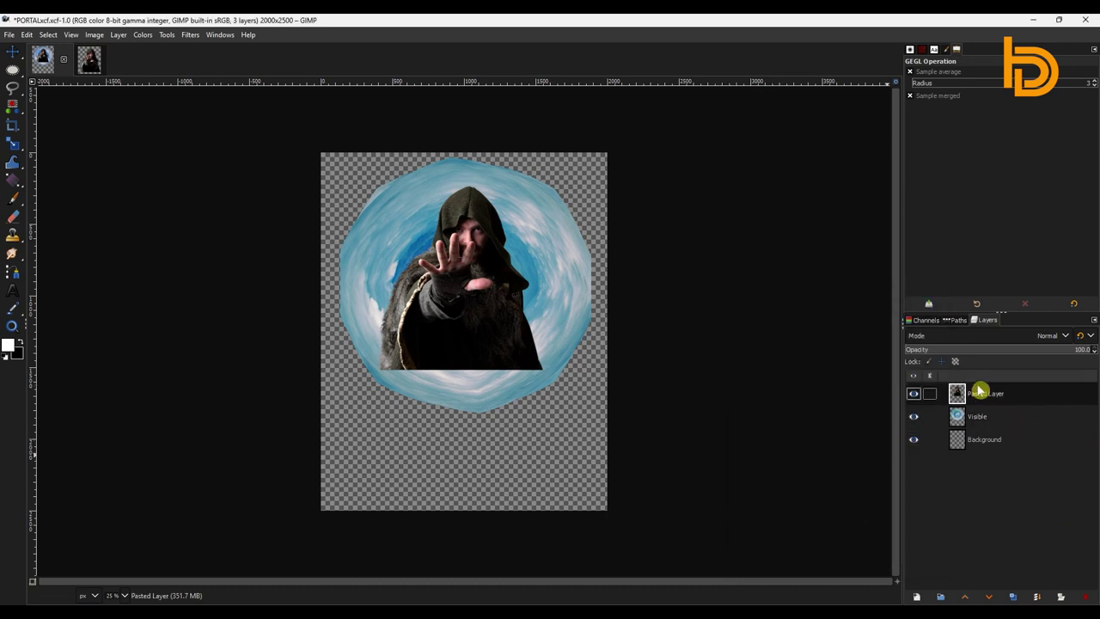
double_click(982, 394)
key("Return")
double_click(978, 416)
type("PORTAL")
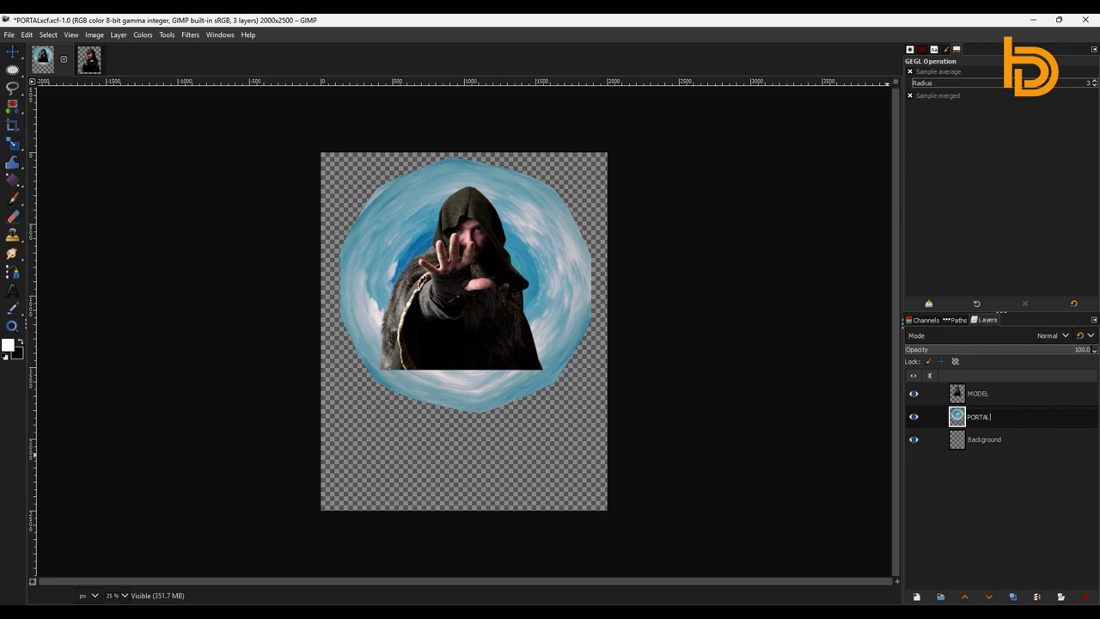
key("Return")
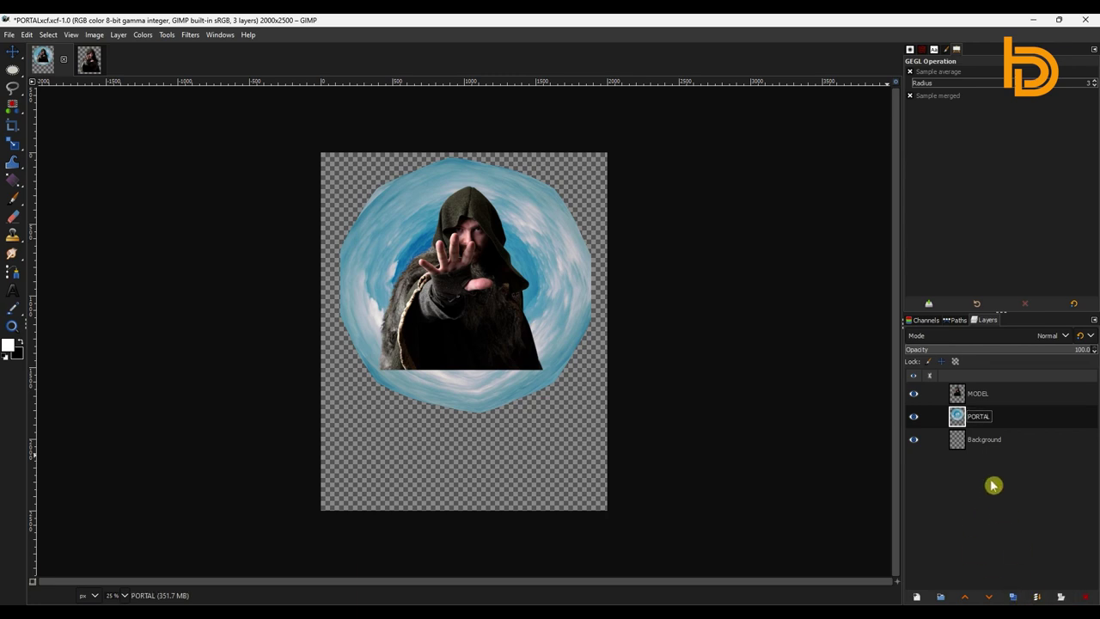
Add a white (full opacity) layer mask to the MODEL layer.
left_click(1004, 394)
right_click(1004, 393)
left_click(998, 412)
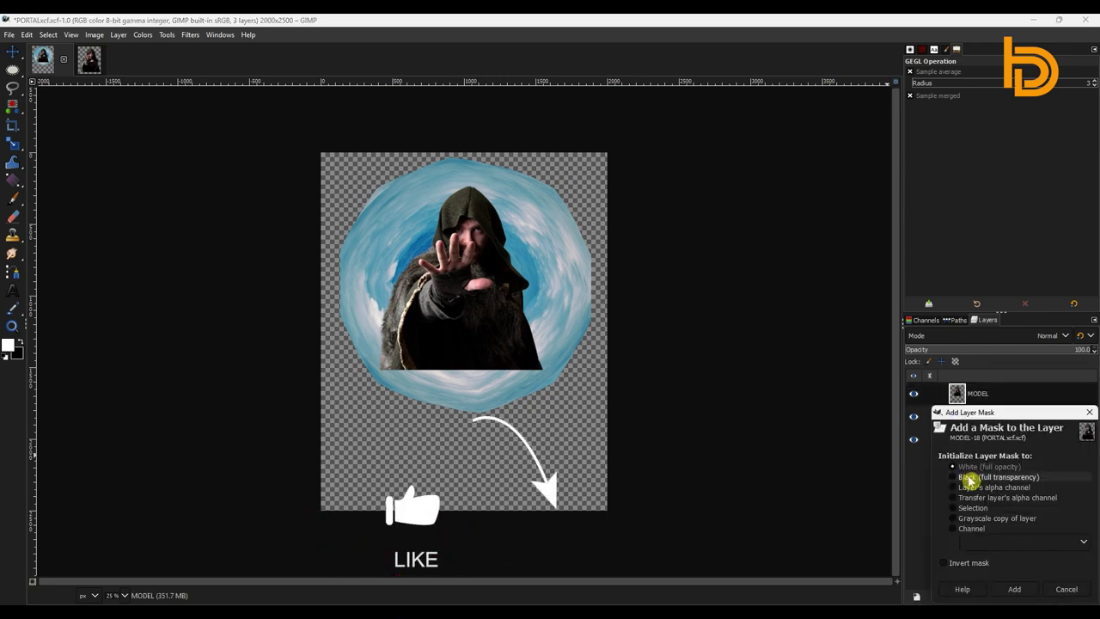
left_click(1023, 592)
Paint black with a soft brush along the cloak bottom so it fades into the portal, restoring with white where needed.
key("p")
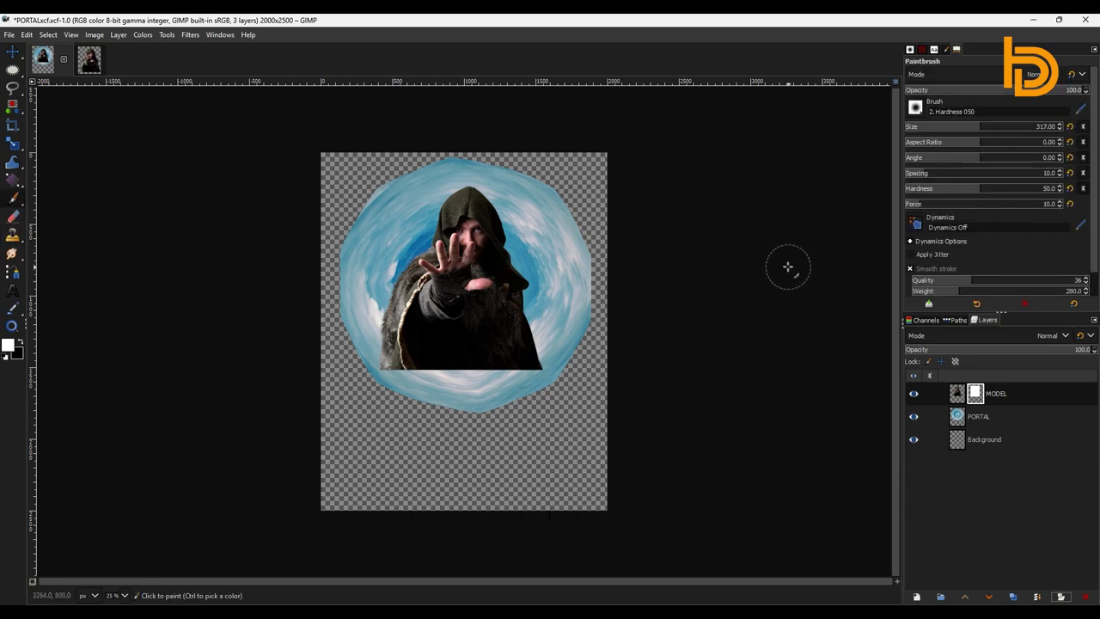
left_click(543, 378)
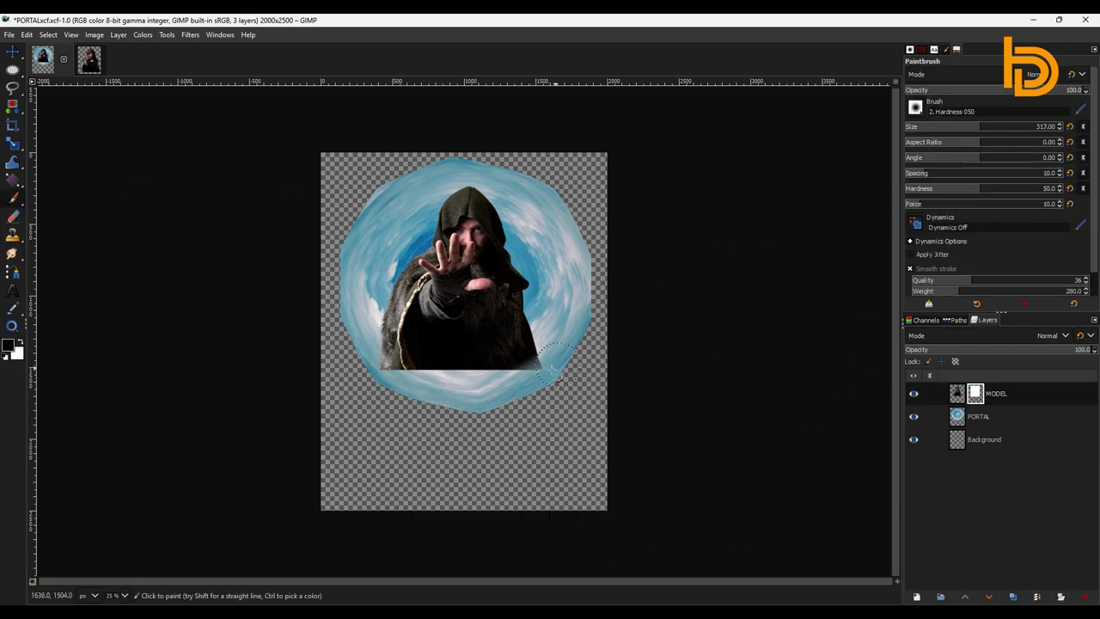
mouse_move(551, 369)
left_mouse_down()
mouse_move(491, 388)
mouse_move(531, 363)
left_mouse_up()
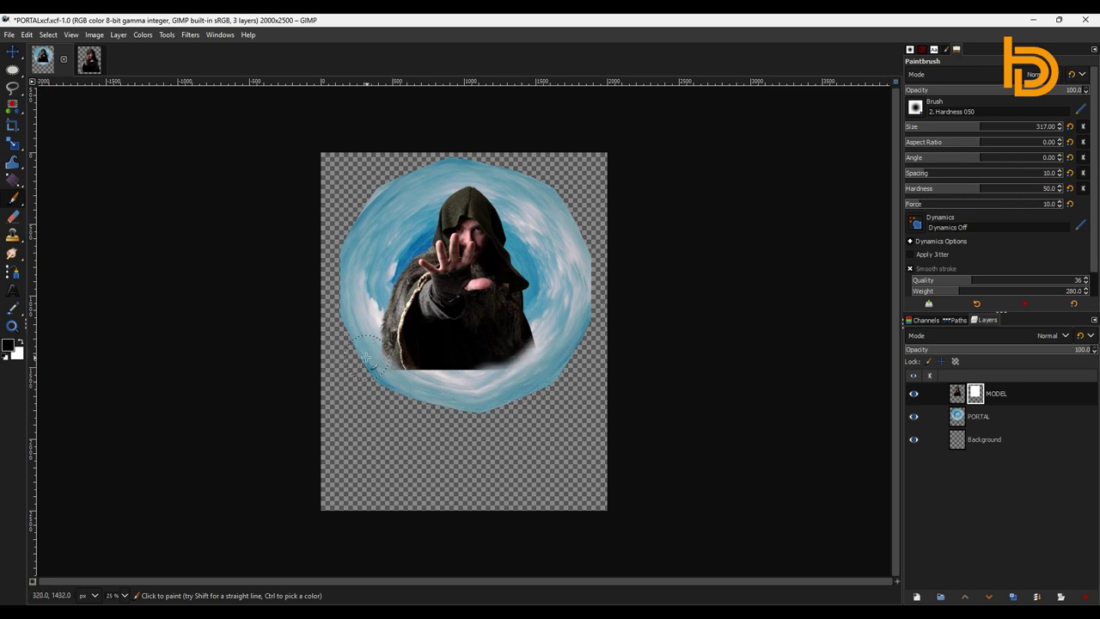
mouse_move(366, 356)
left_mouse_down()
mouse_move(382, 367)
mouse_move(372, 340)
mouse_move(396, 371)
mouse_move(482, 355)
left_mouse_up()
key("x")
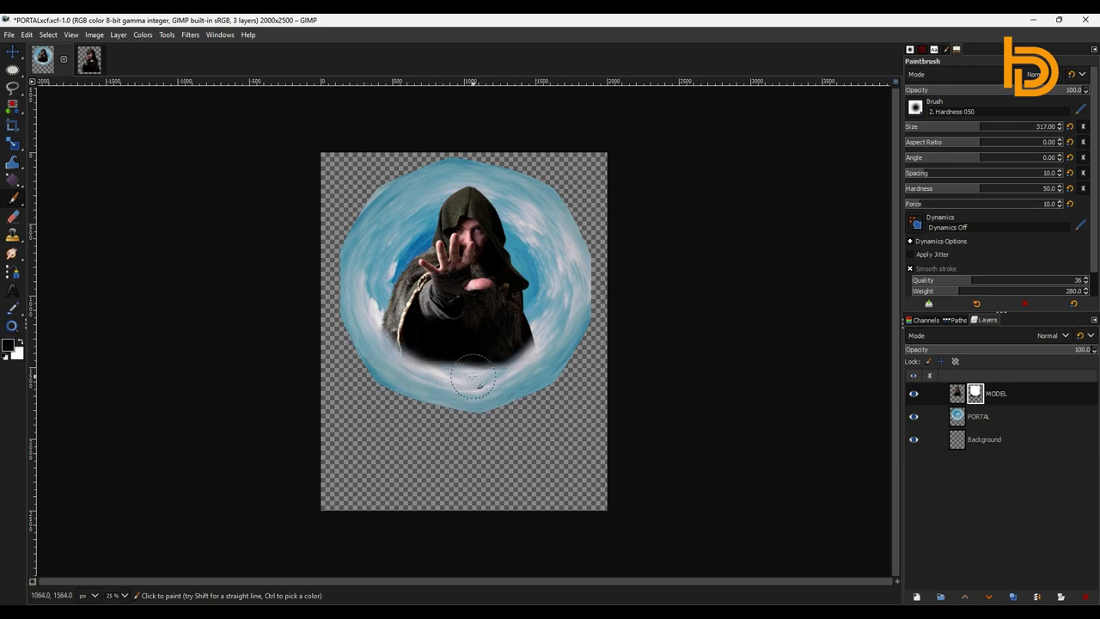
mouse_move(473, 376)
left_mouse_down()
mouse_move(503, 383)
mouse_move(547, 343)
left_mouse_up()
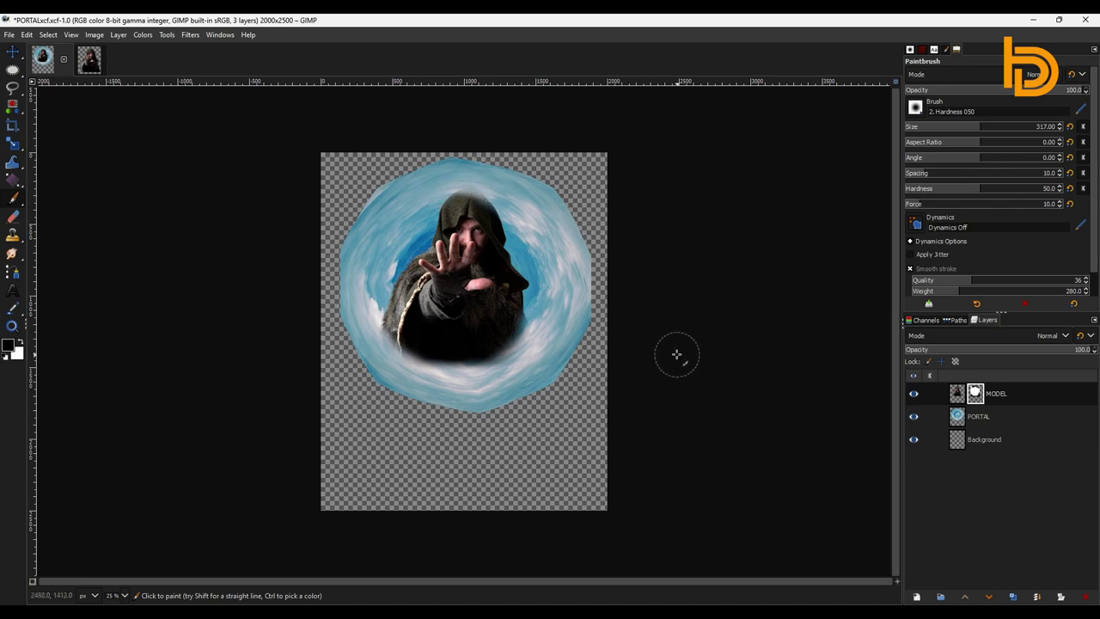
key("x")
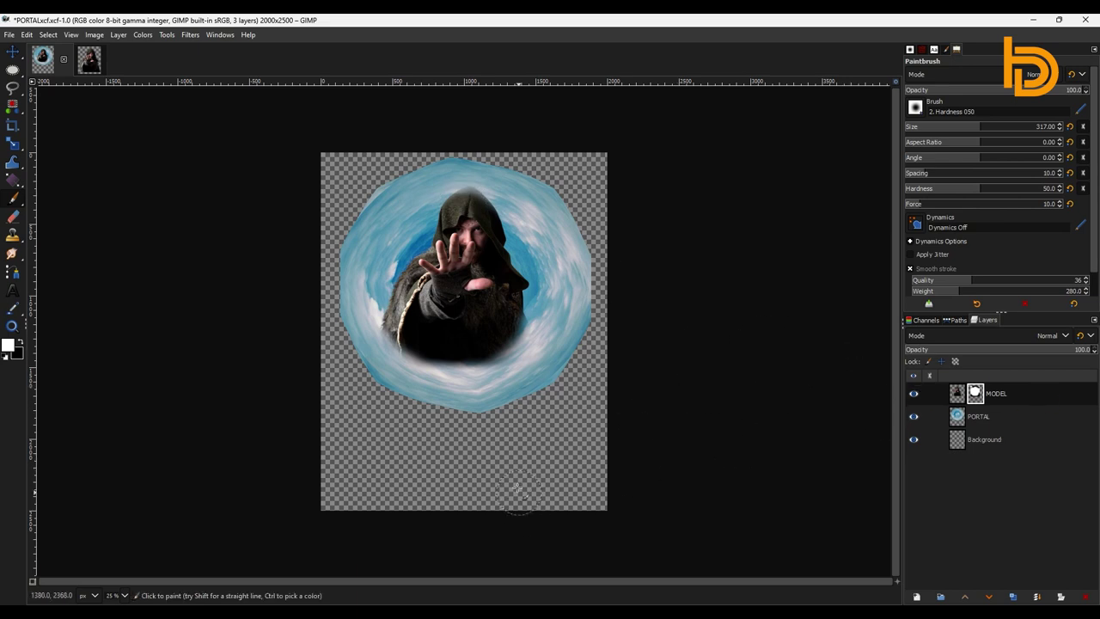
Close the hooded warrior image without saving and open the recent night_sky stars photo.
left_click(87, 57)
key("ctrl+w")
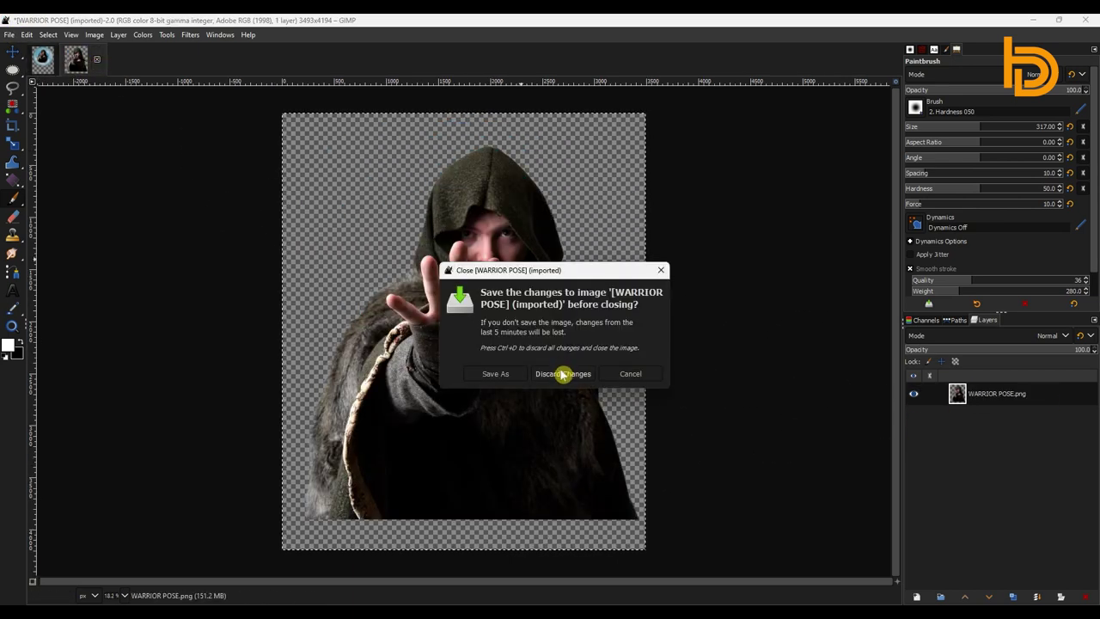
left_click(563, 373)
left_click(12, 39)
mouse_move(37, 123)
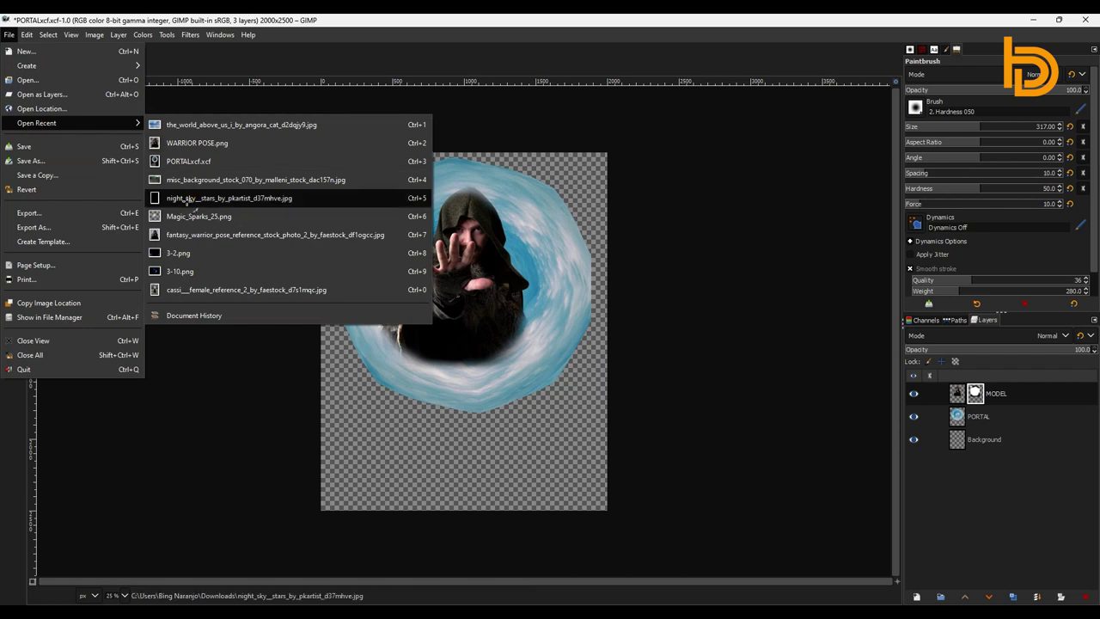
left_click(224, 189)
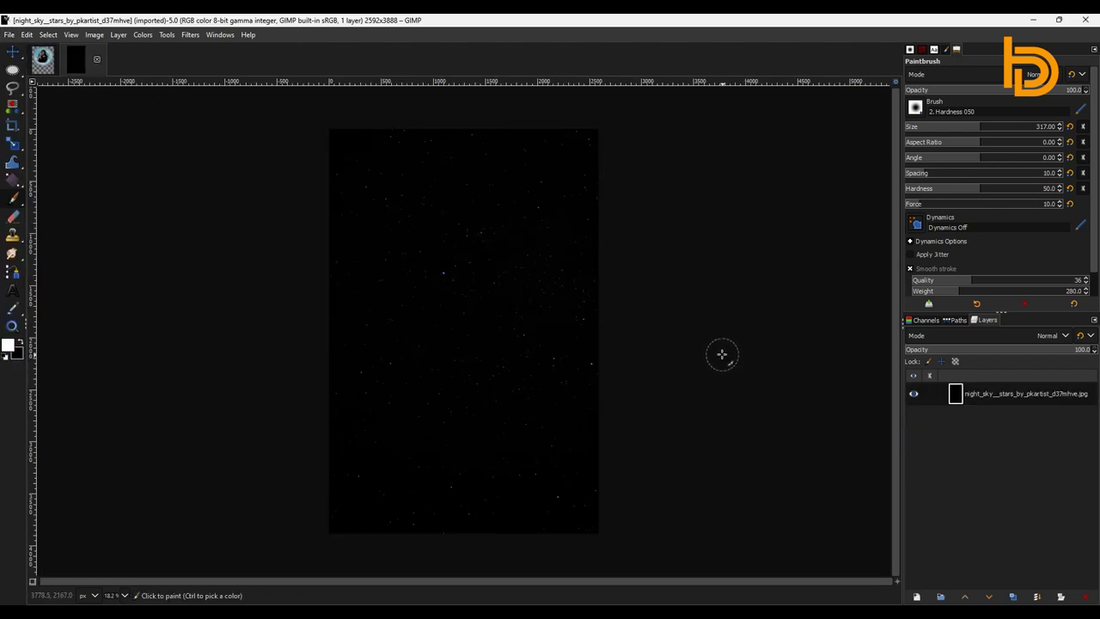
Paste the night sky into PORTAL.xcf as a new layer and lower it below PORTAL.
left_click(12, 52)
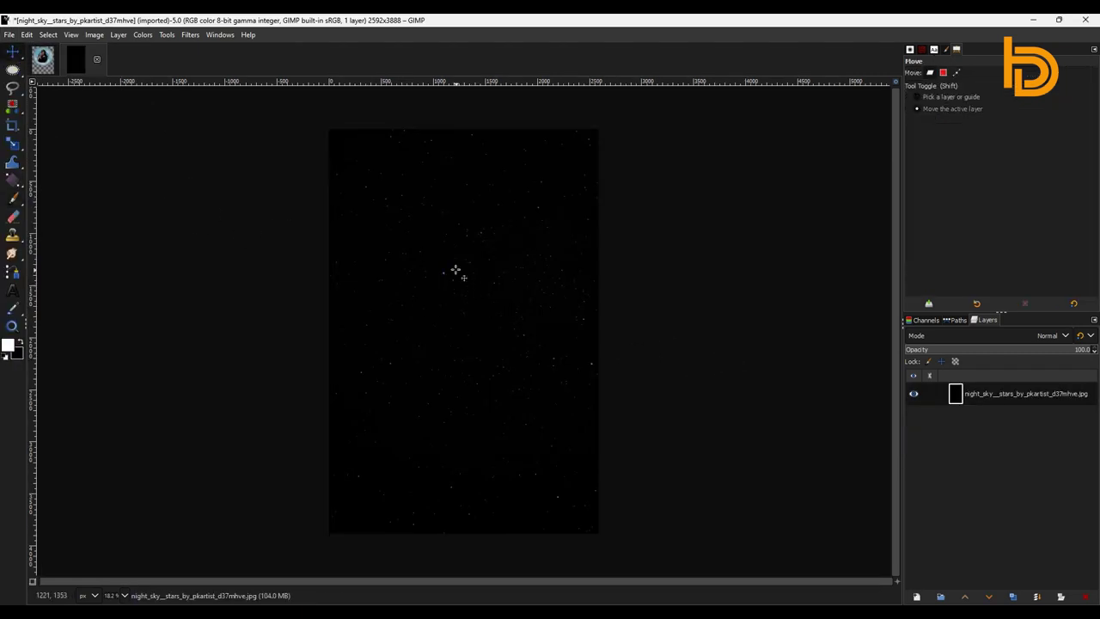
left_click(42, 63)
key("ctrl+v")
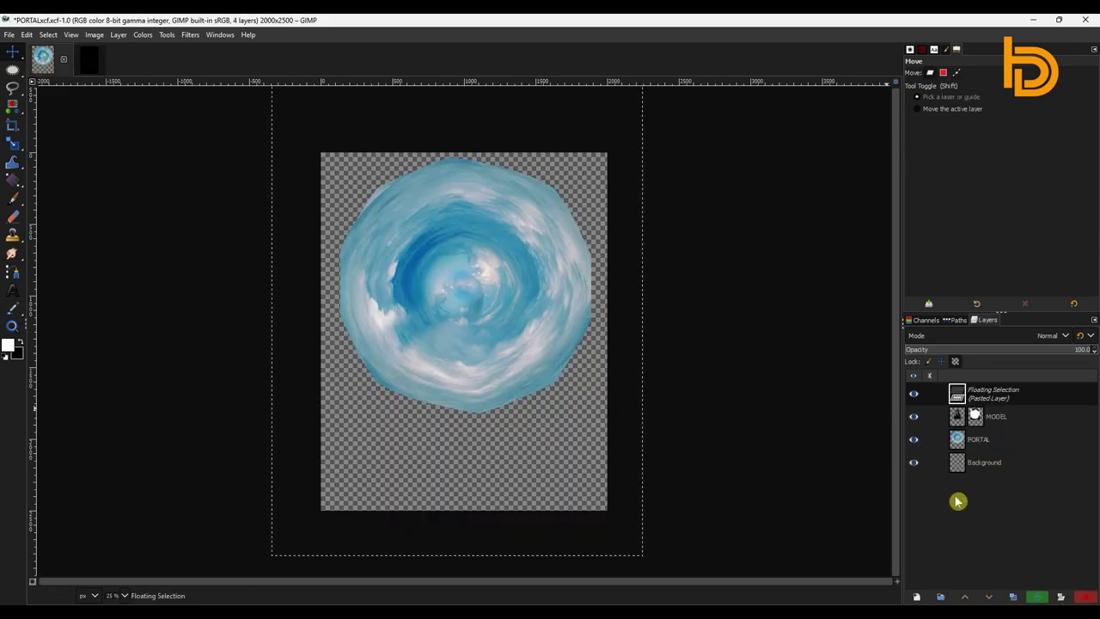
key("ctrl+h")
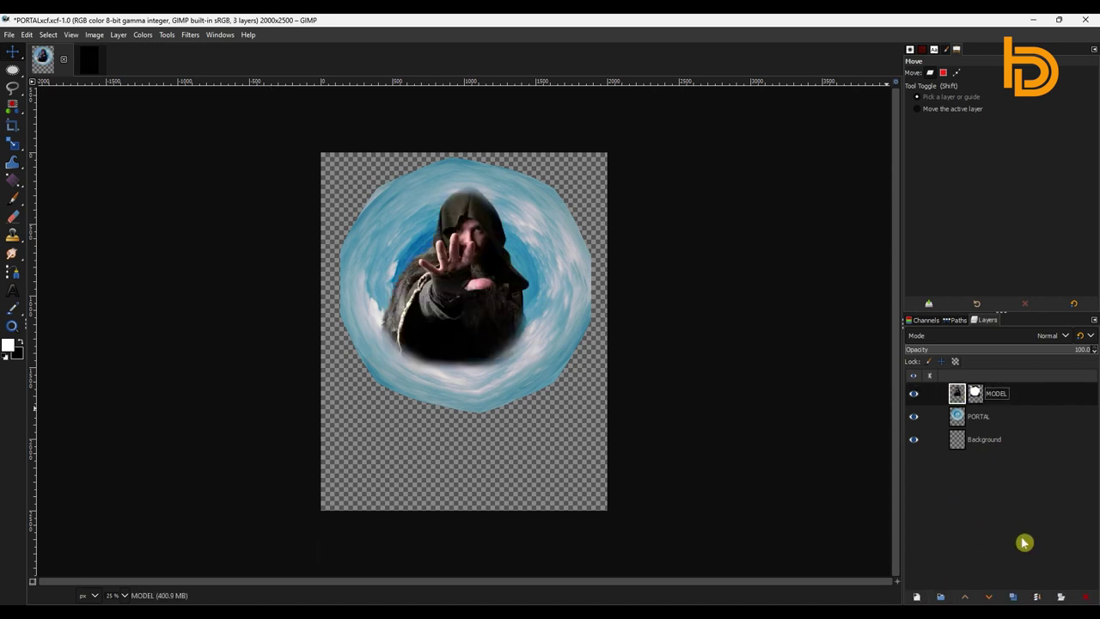
key("ctrl+v")
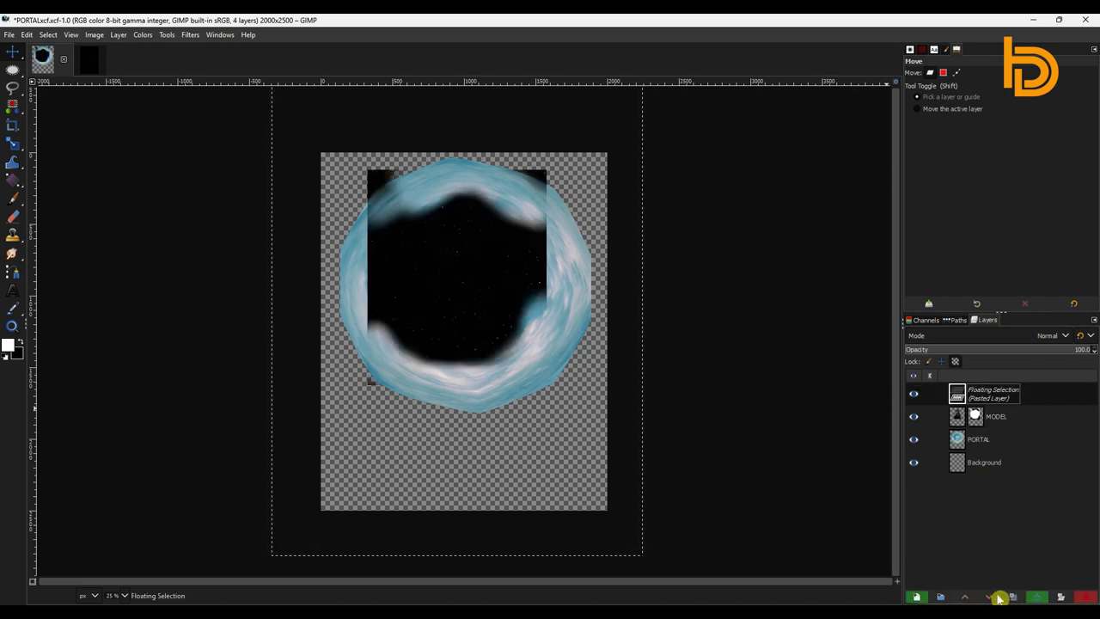
left_click(917, 596)
left_click_drag(1039, 398, 983, 599)
left_click(988, 596)
left_click(988, 597)
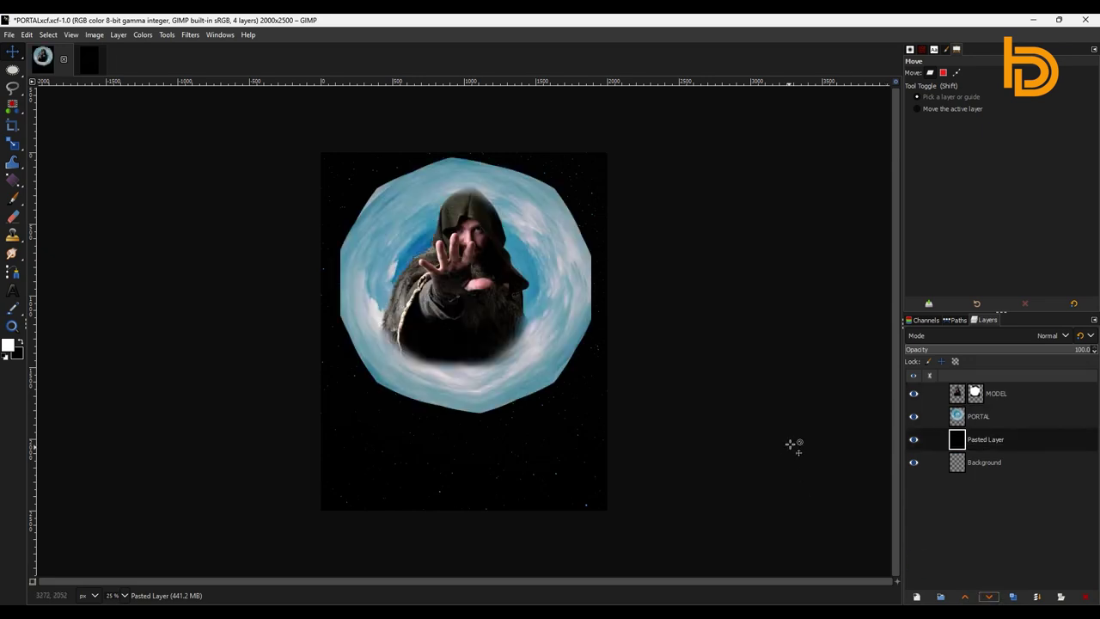
Add a white mask to PORTAL and paint black to fade its right and top edges.
left_click(1026, 420)
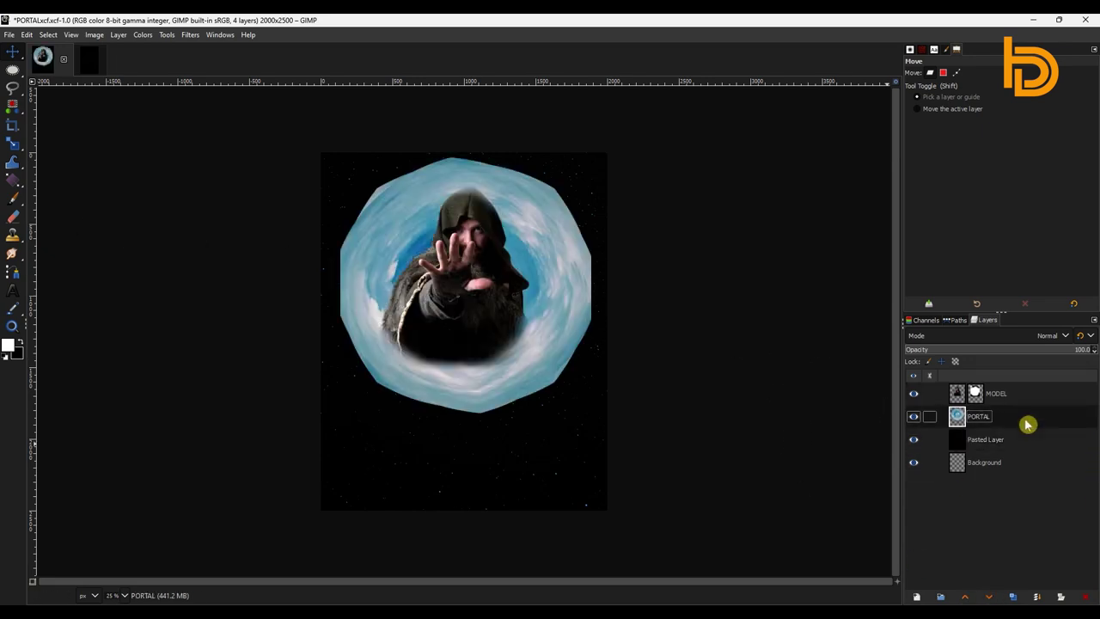
left_click(1060, 596)
left_click(1034, 573)
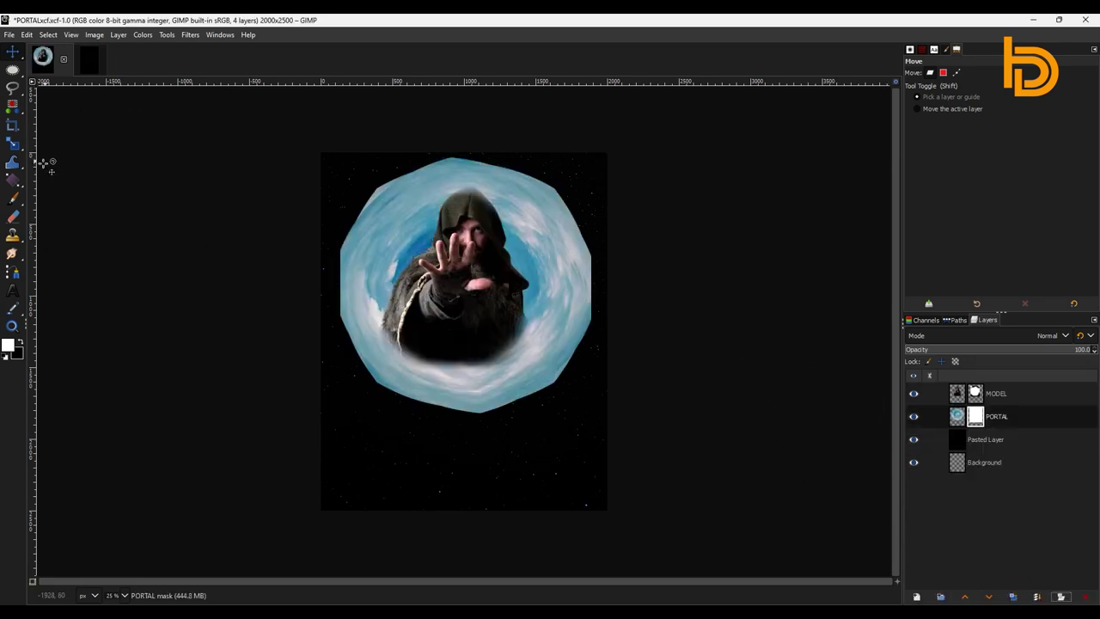
key("p")
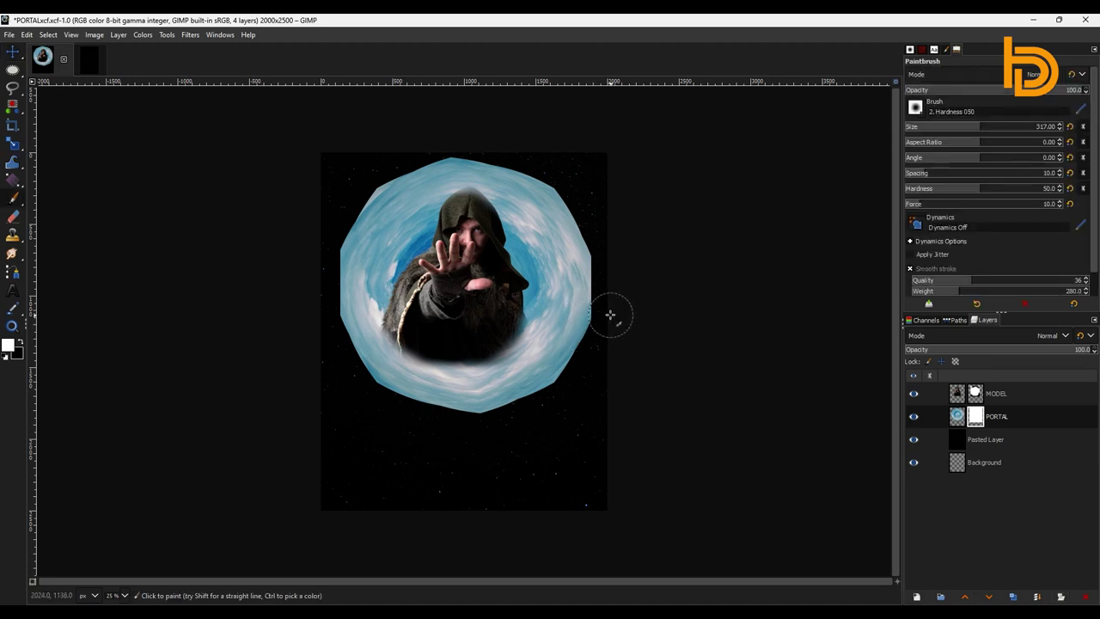
key("x")
mouse_move(604, 300)
left_mouse_down()
mouse_move(570, 373)
mouse_move(520, 409)
mouse_move(484, 418)
mouse_move(507, 400)
mouse_move(448, 411)
mouse_move(457, 417)
mouse_move(350, 383)
mouse_move(363, 386)
mouse_move(364, 369)
mouse_move(326, 289)
mouse_move(347, 361)
mouse_move(442, 415)
mouse_move(503, 417)
mouse_move(602, 315)
mouse_move(588, 325)
mouse_move(596, 278)
mouse_move(570, 201)
mouse_move(590, 226)
mouse_move(541, 166)
mouse_move(579, 186)
mouse_move(555, 186)
mouse_move(471, 137)
mouse_move(407, 140)
left_mouse_up()
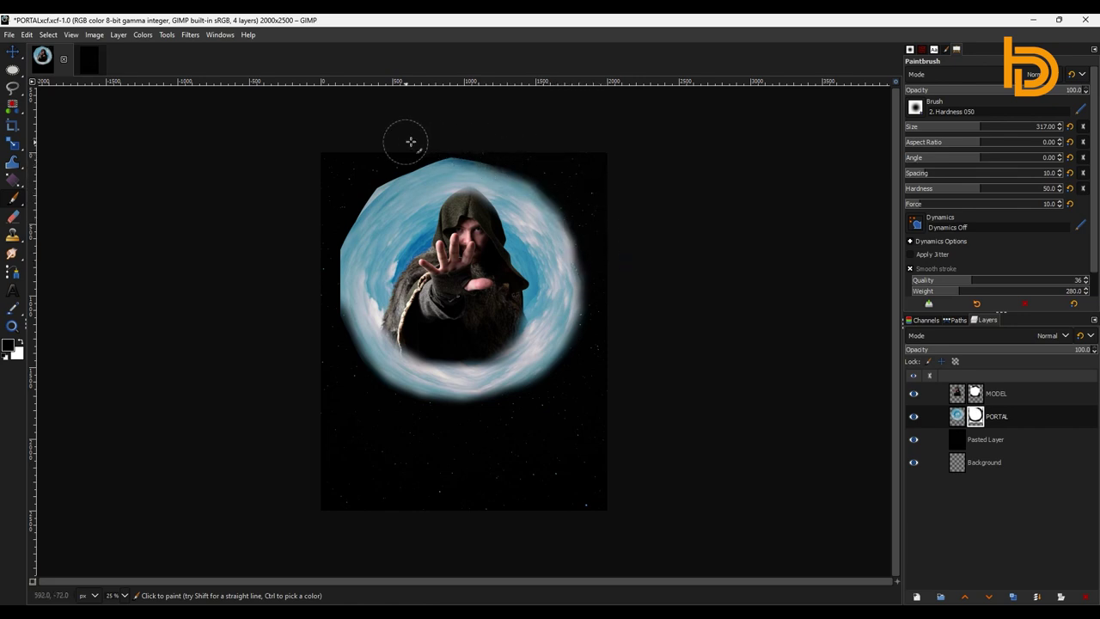
left_click_drag(509, 157, 400, 143)
mouse_move(472, 148)
left_mouse_down()
mouse_move(496, 153)
mouse_move(411, 153)
left_mouse_up()
mouse_move(553, 163)
left_mouse_down()
mouse_move(522, 171)
mouse_move(467, 147)
mouse_move(351, 177)
mouse_move(396, 167)
mouse_move(334, 238)
mouse_move(332, 269)
mouse_move(327, 249)
mouse_move(386, 181)
mouse_move(339, 242)
mouse_move(336, 319)
mouse_move(381, 180)
mouse_move(369, 177)
mouse_move(438, 158)
mouse_move(405, 164)
mouse_move(386, 183)
mouse_move(444, 155)
mouse_move(462, 163)
left_mouse_up()
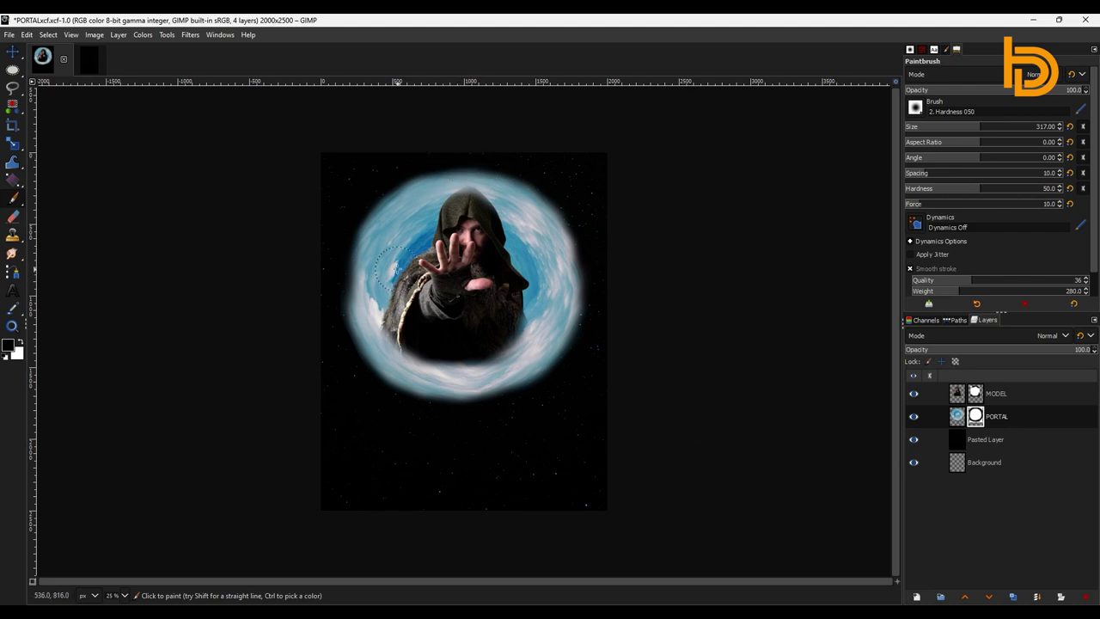
Paint white on the PORTAL mask to restore part of the portal's left edge.
key("x")
left_click_drag(387, 273, 354, 311)
left_click_drag(354, 311, 373, 269)
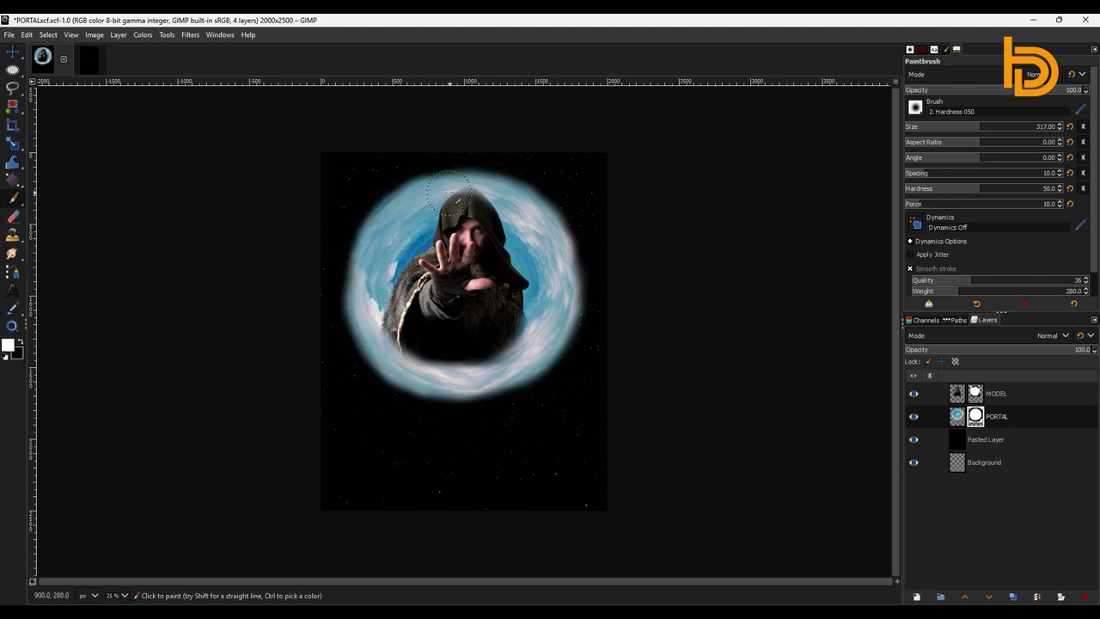
key("x")
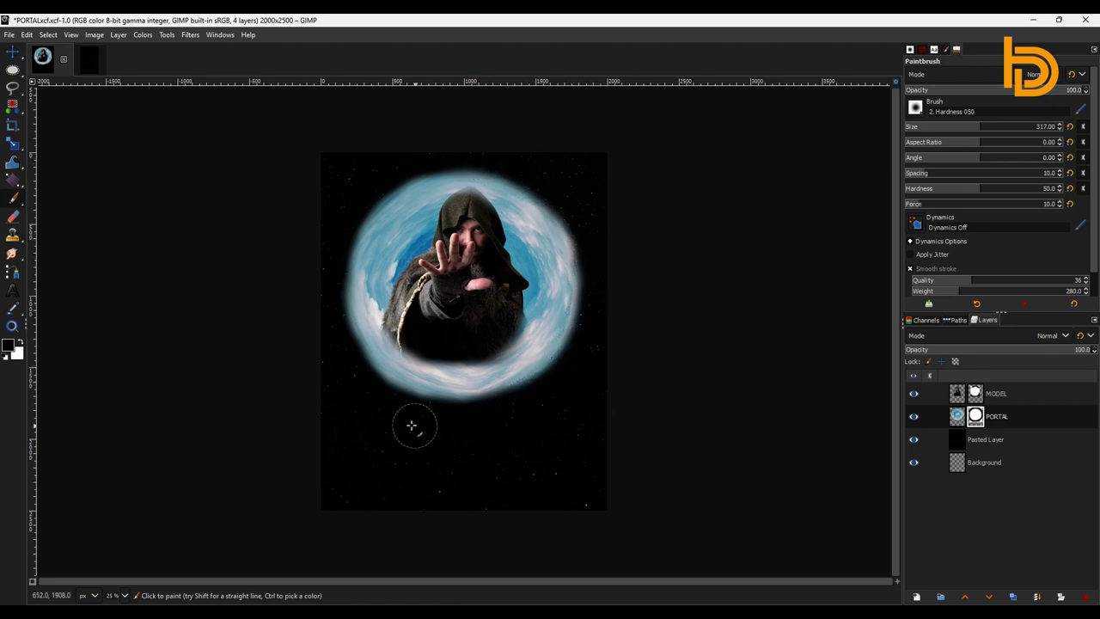
left_click(1032, 396)
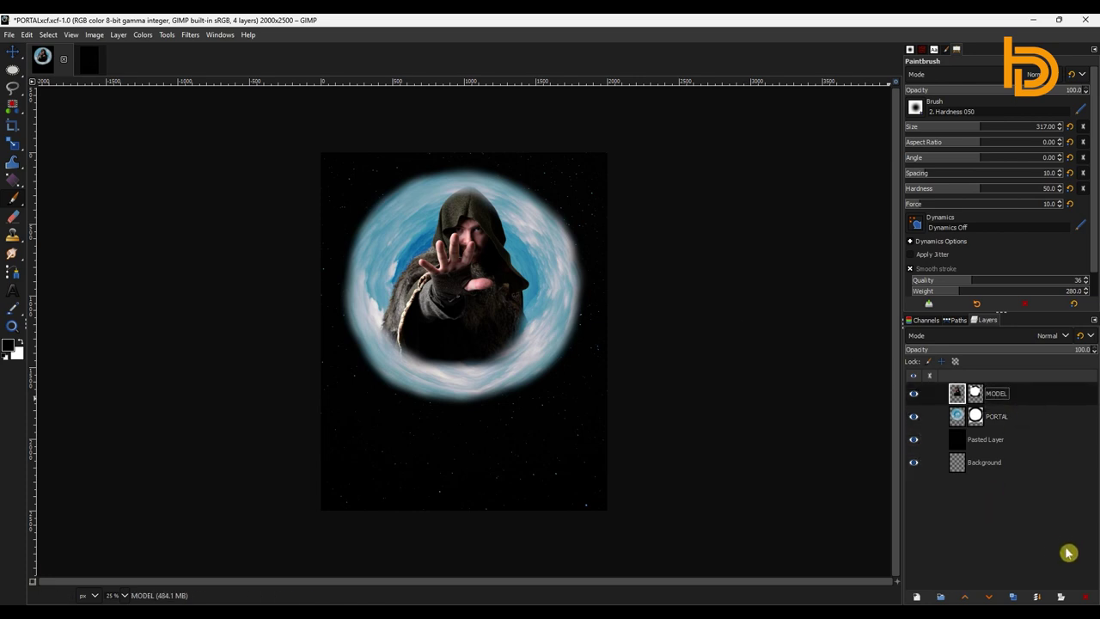
Create a new Layer Group containing MODEL and PORTAL, then close night_sky with Discard Changes.
left_click(941, 596)
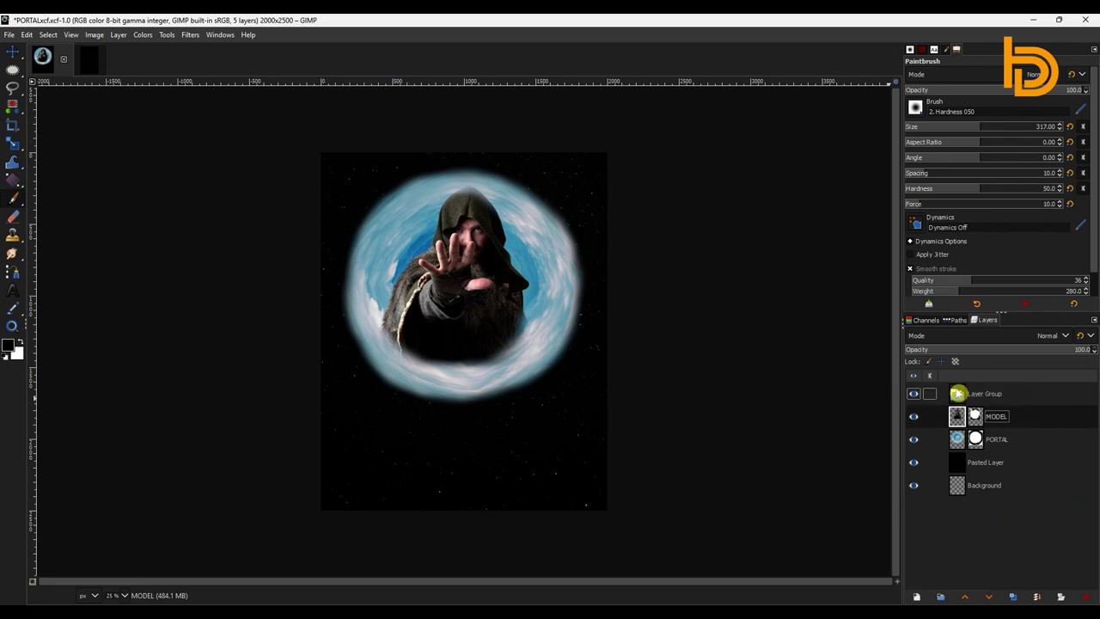
left_click_drag(957, 416, 957, 394)
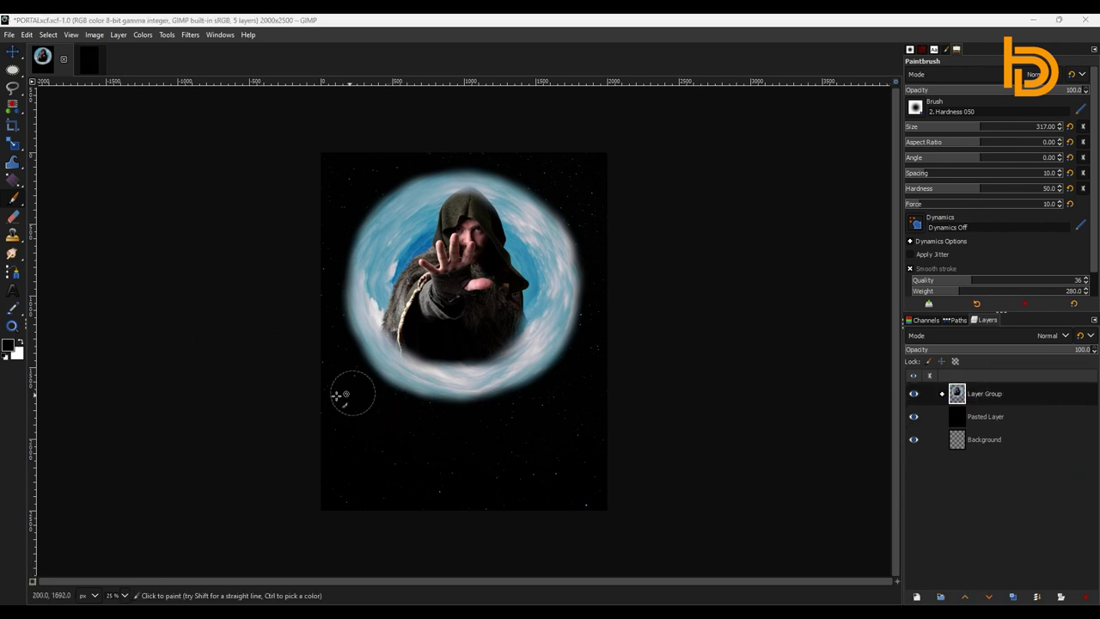
left_click(93, 64)
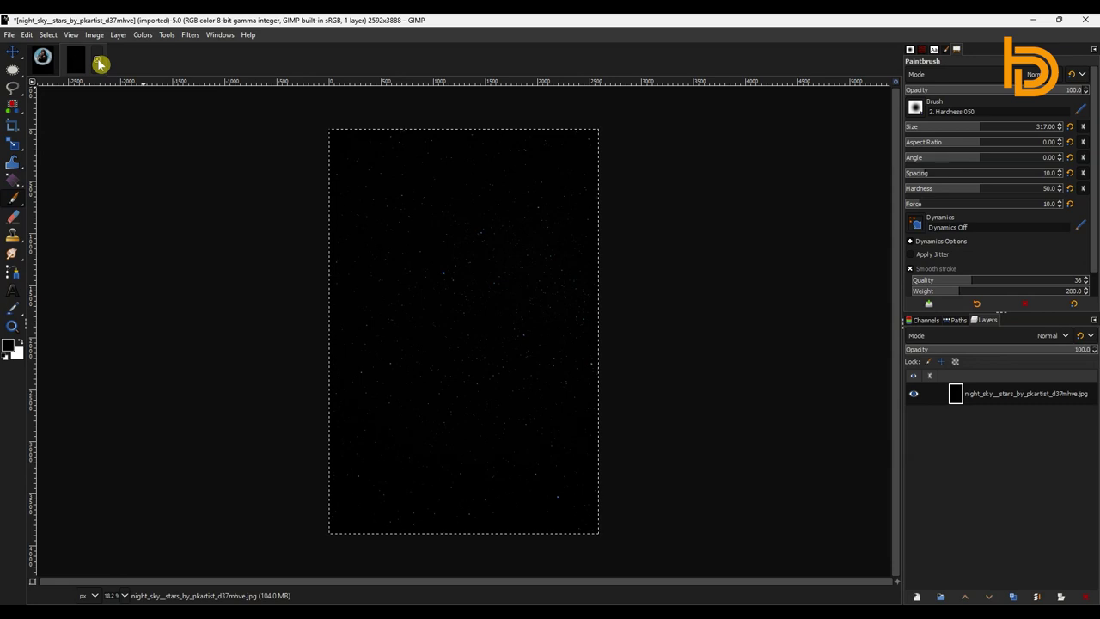
left_click(100, 63)
left_click(563, 384)
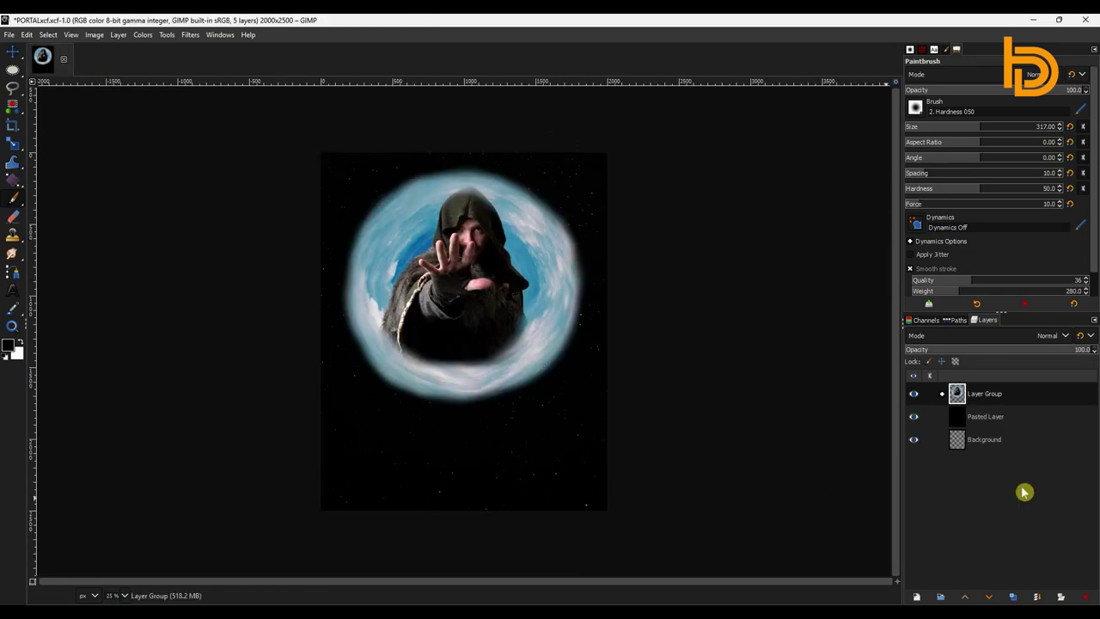
left_click(942, 395)
left_click(941, 395)
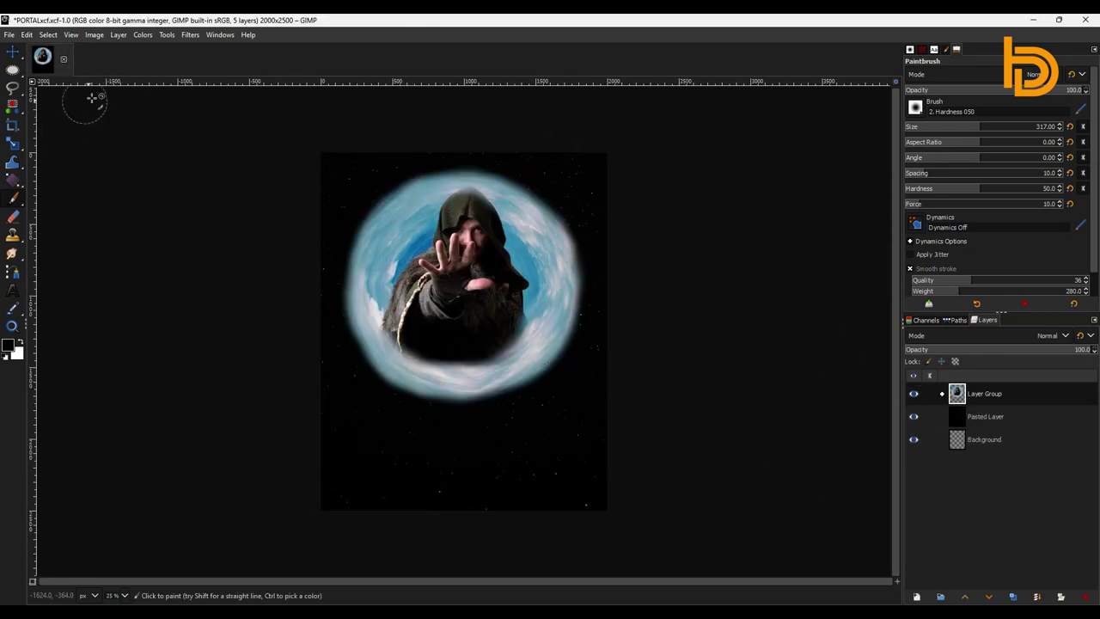
left_click(9, 34)
mouse_move(37, 123)
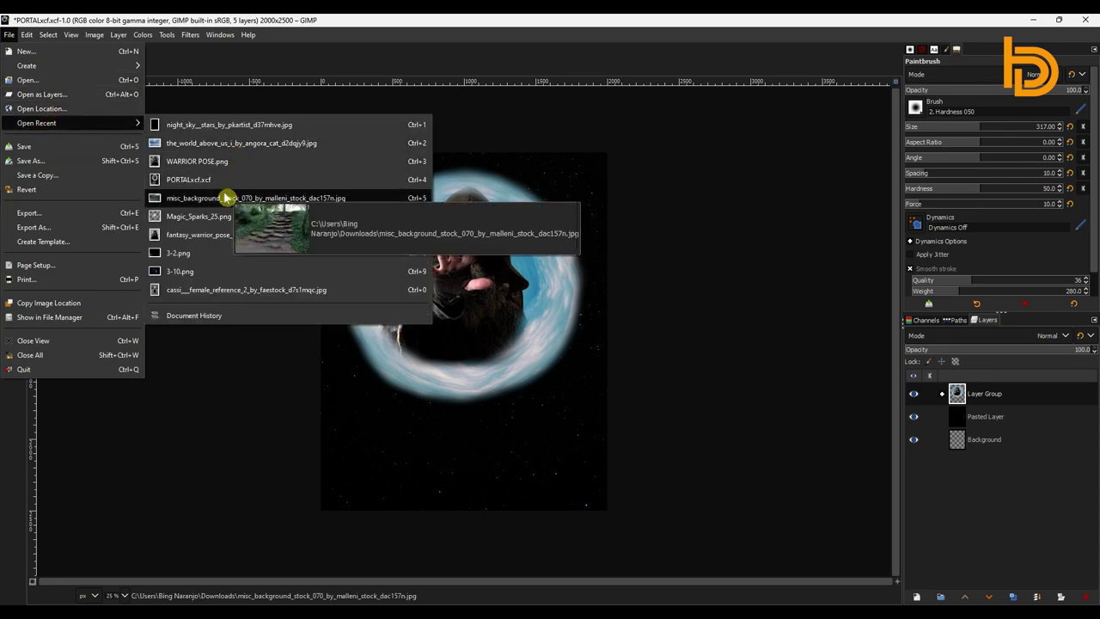
Open misc_background_stock_070, free-select the stone stairs, invert the selection and delete the surroundings.
left_click(225, 196)
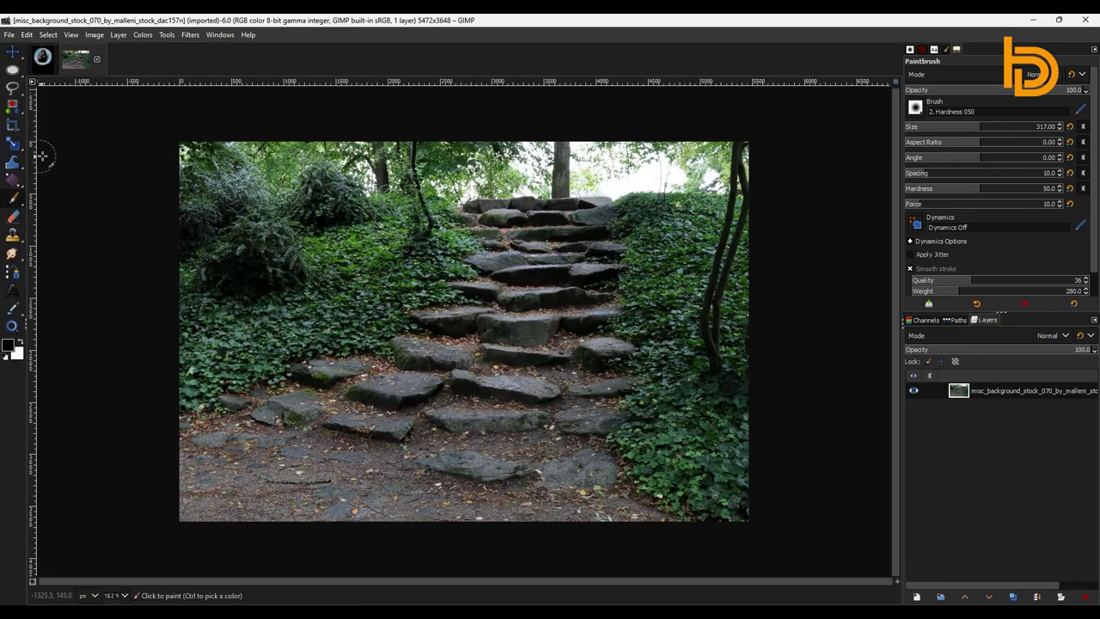
left_click(15, 92)
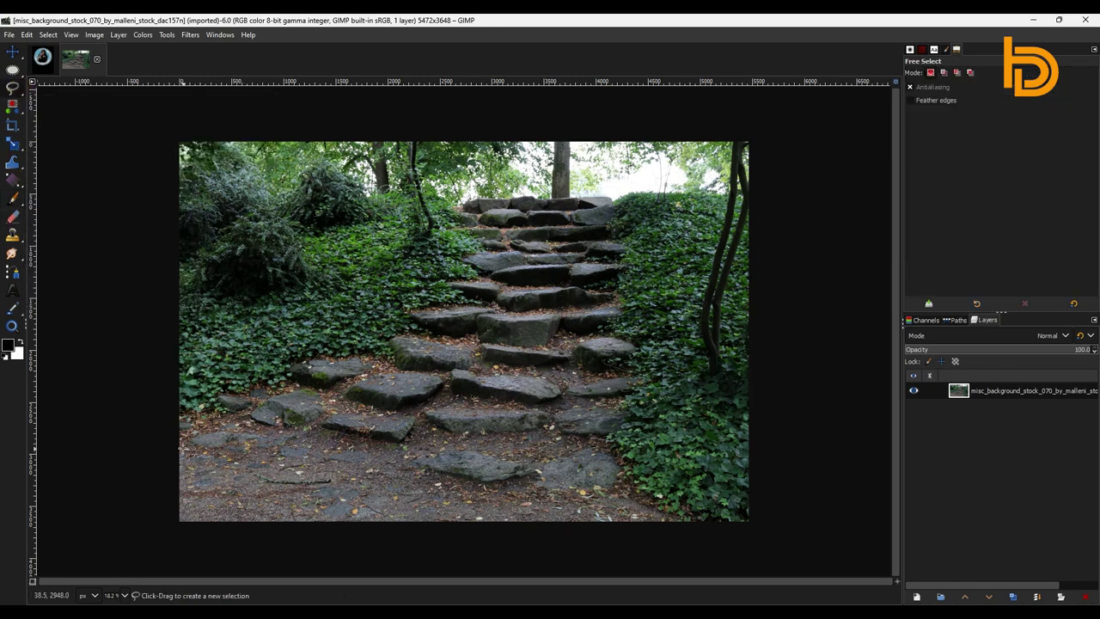
left_click(176, 423)
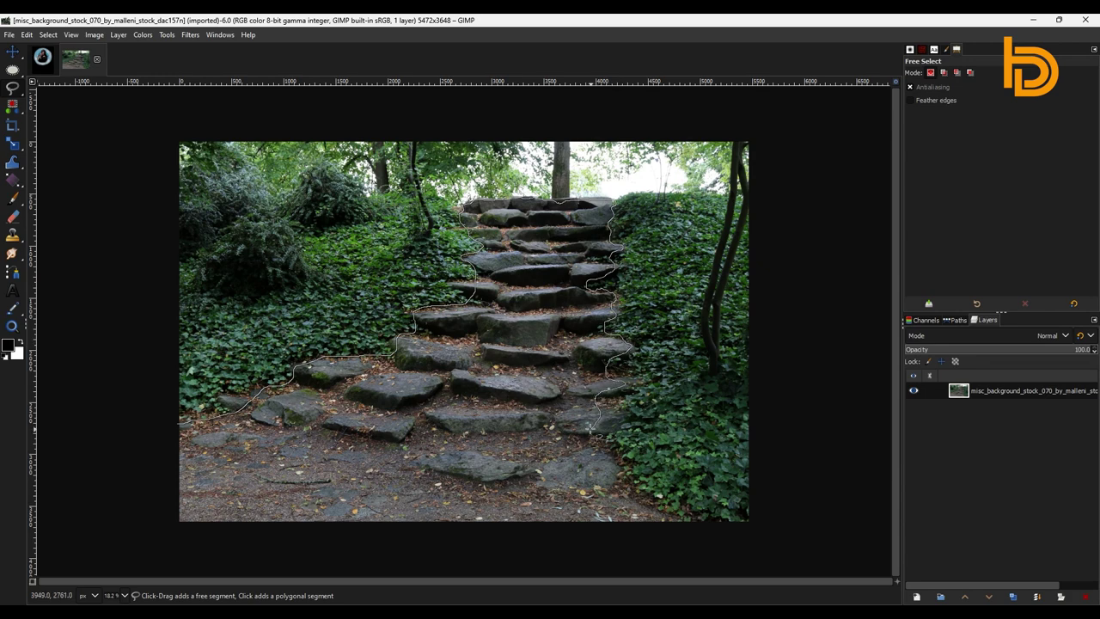
left_click(176, 423)
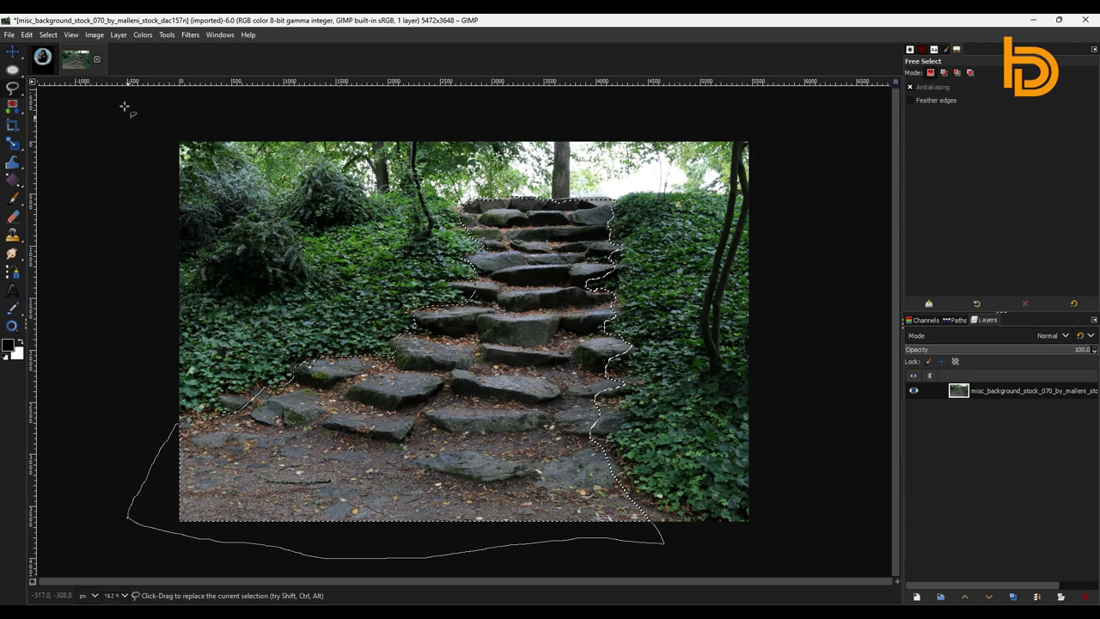
left_click(48, 34)
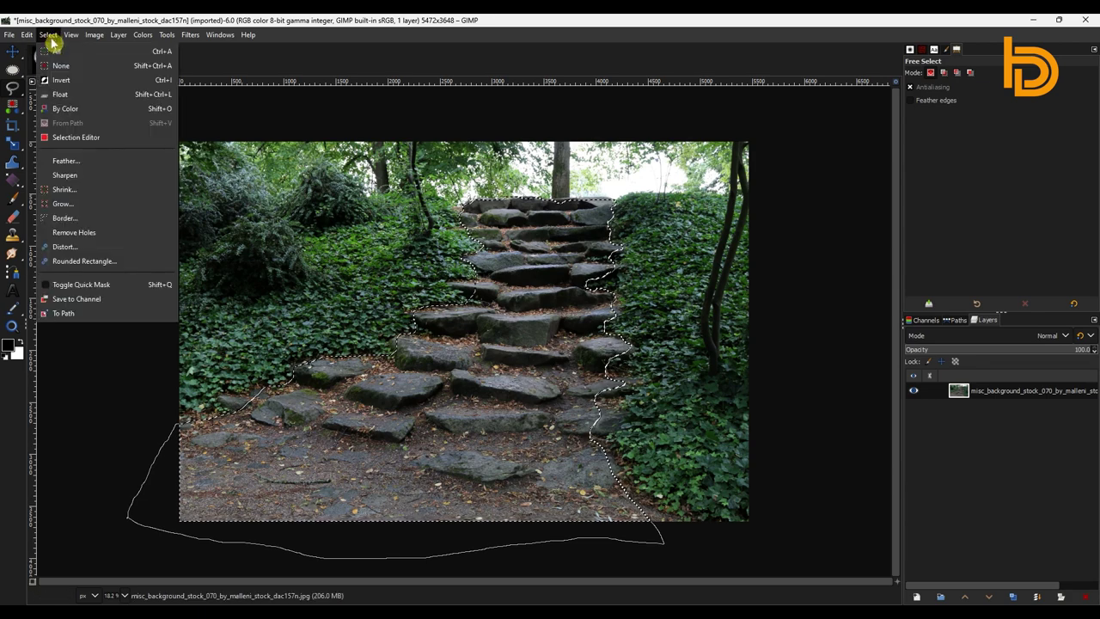
left_click(60, 84)
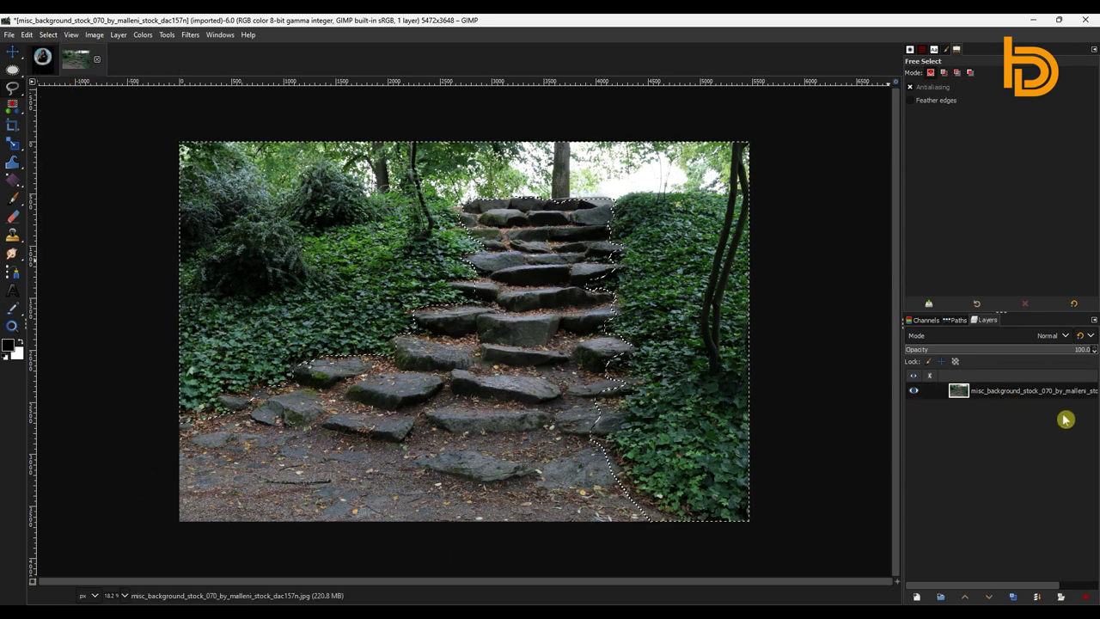
key("Delete")
Select all and copy the cut-out stairs.
key("m")
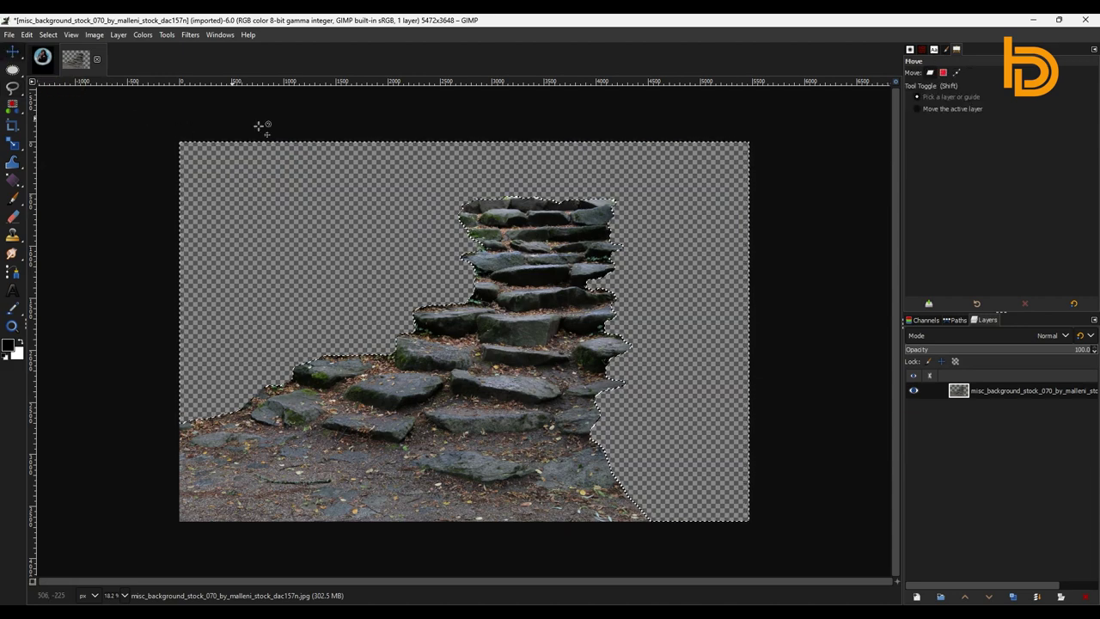
key("ctrl+a")
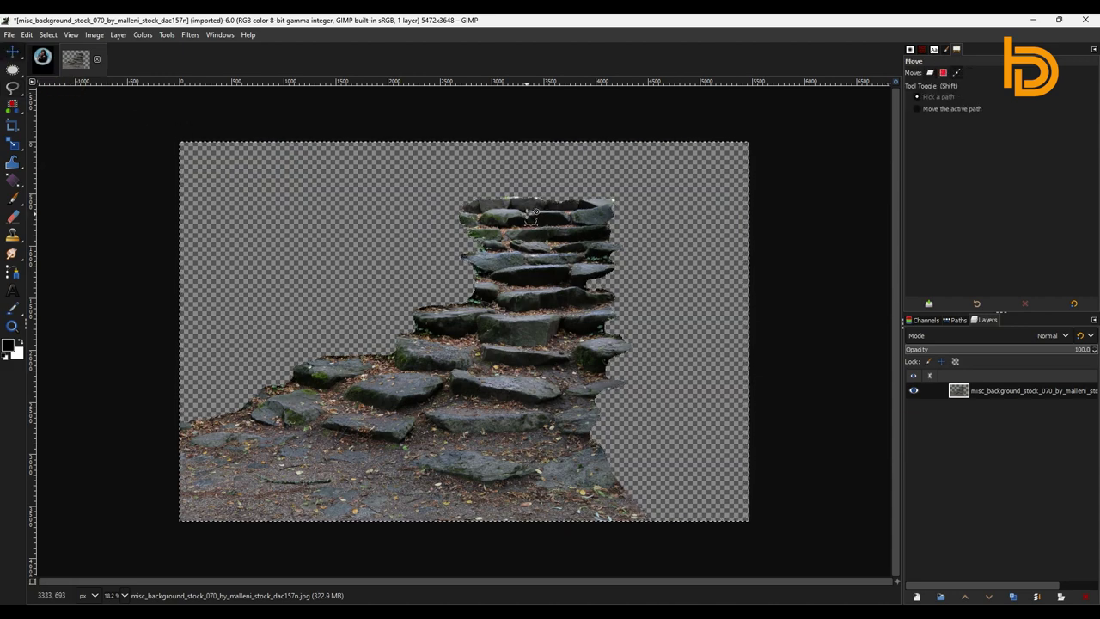
key("ctrl+c")
left_click(45, 60)
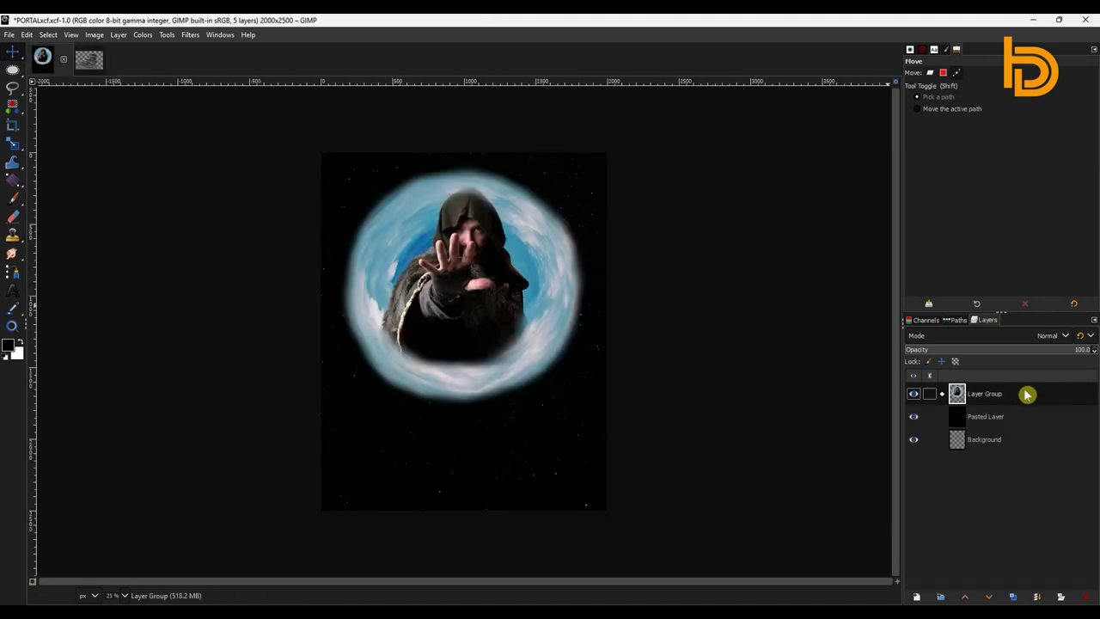
Paste the stairs as a new layer and scale it to about 2237×1491, positioned beneath the portal.
key("ctrl+v")
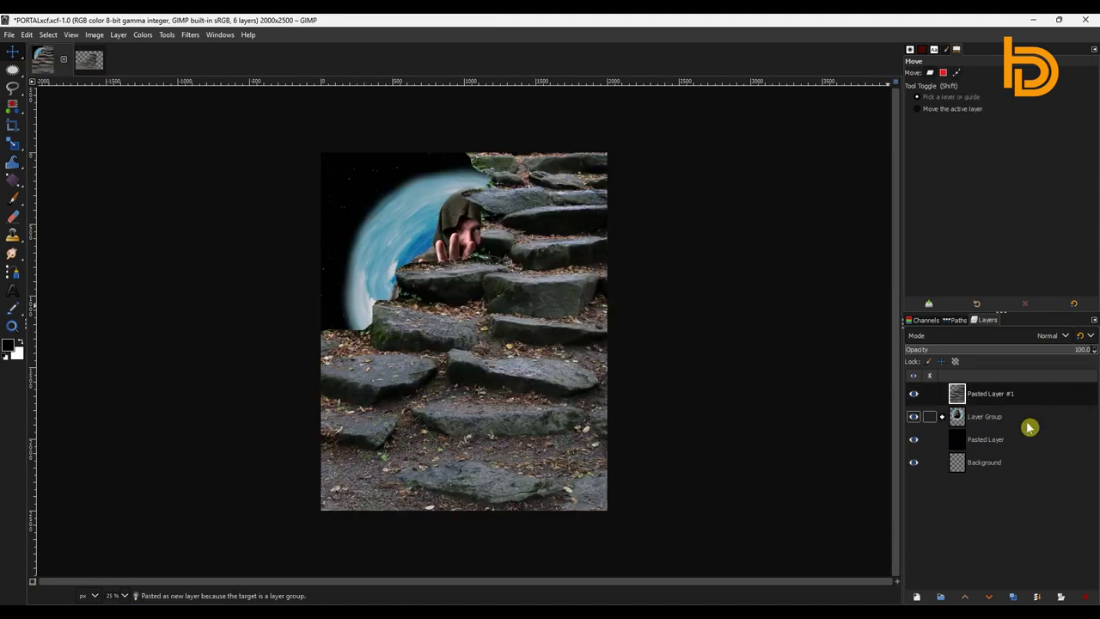
key("shift+s")
left_click(513, 294)
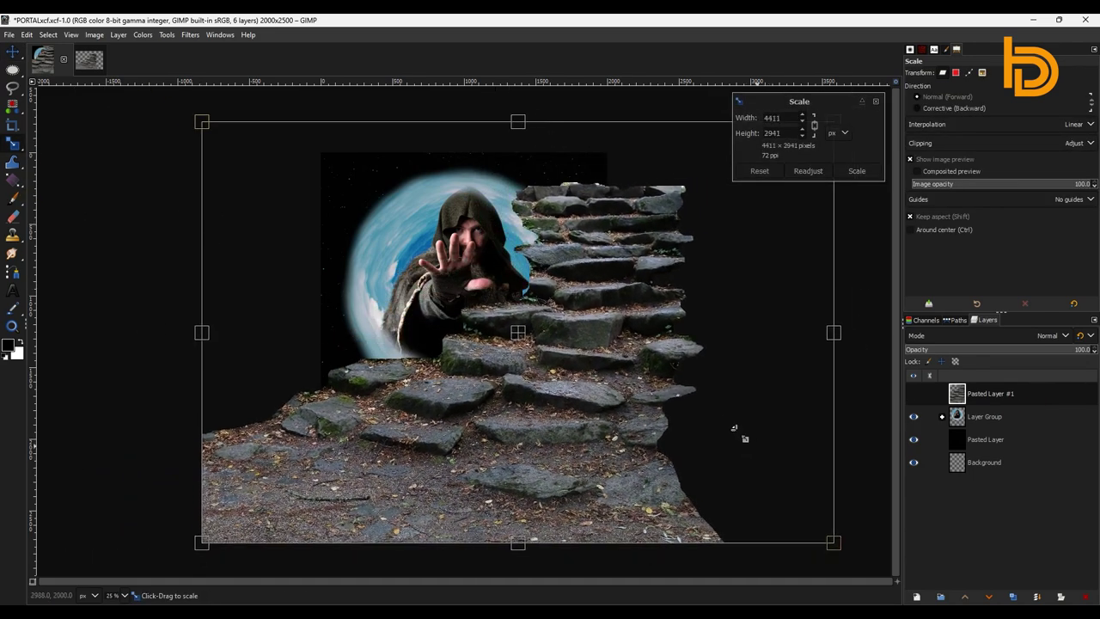
left_click_drag(735, 428, 496, 308)
left_click_drag(201, 429, 283, 404)
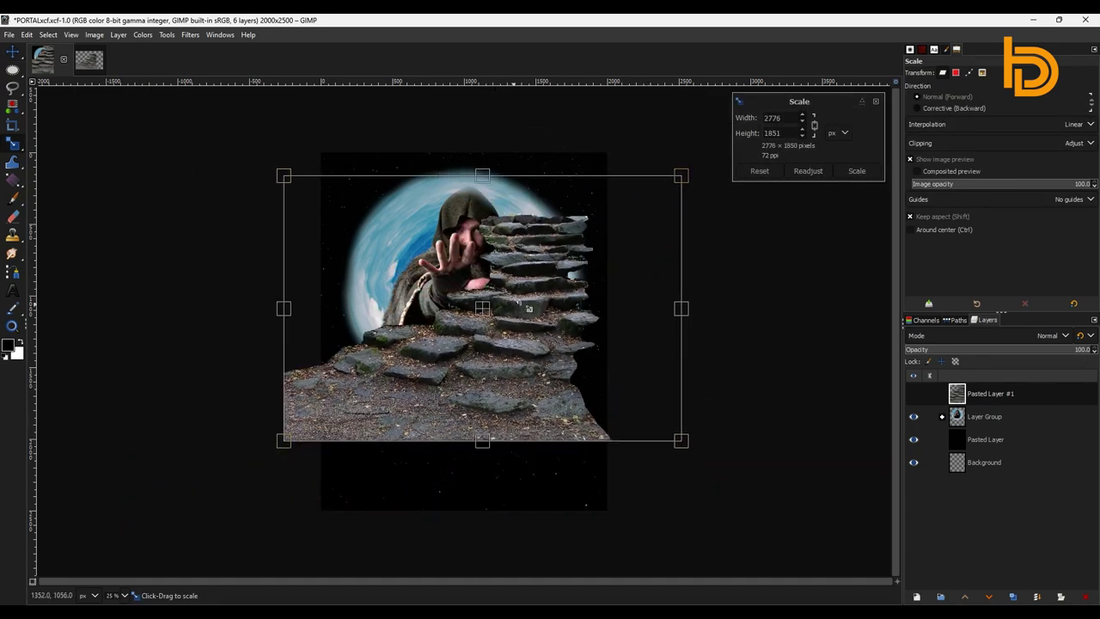
left_click_drag(693, 335, 653, 323)
left_click_drag(434, 365, 384, 479)
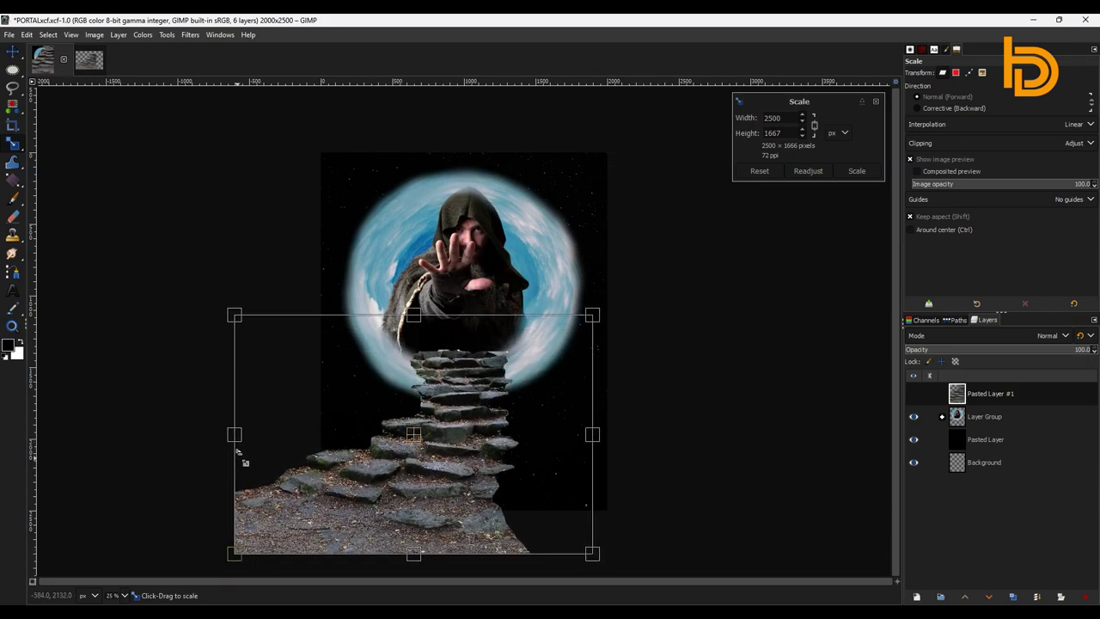
left_click_drag(238, 449, 245, 439)
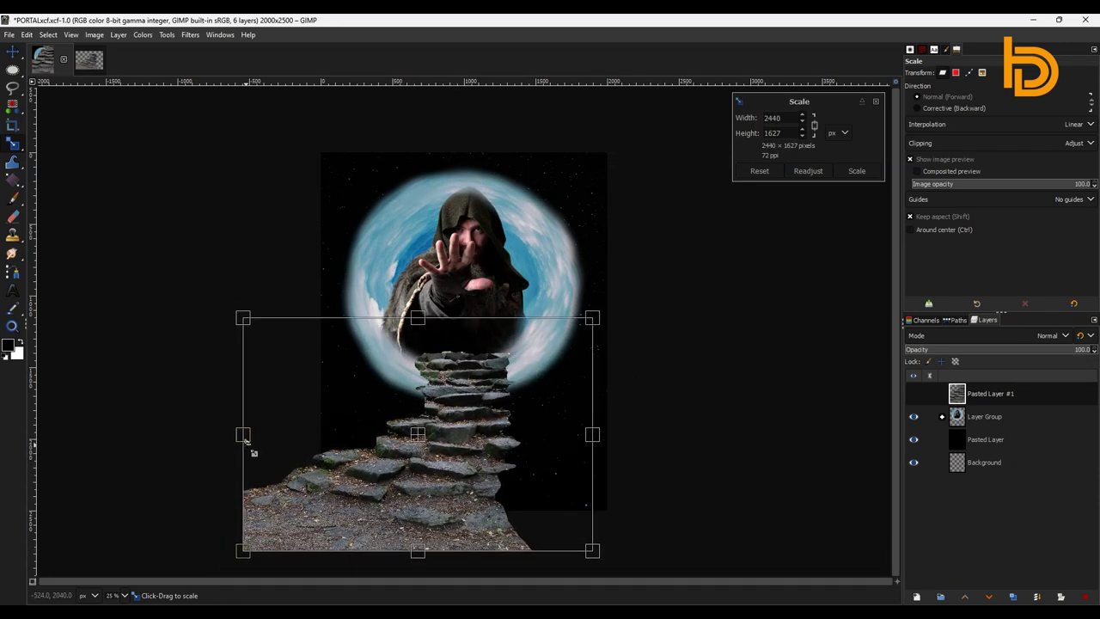
left_click_drag(243, 550, 267, 531)
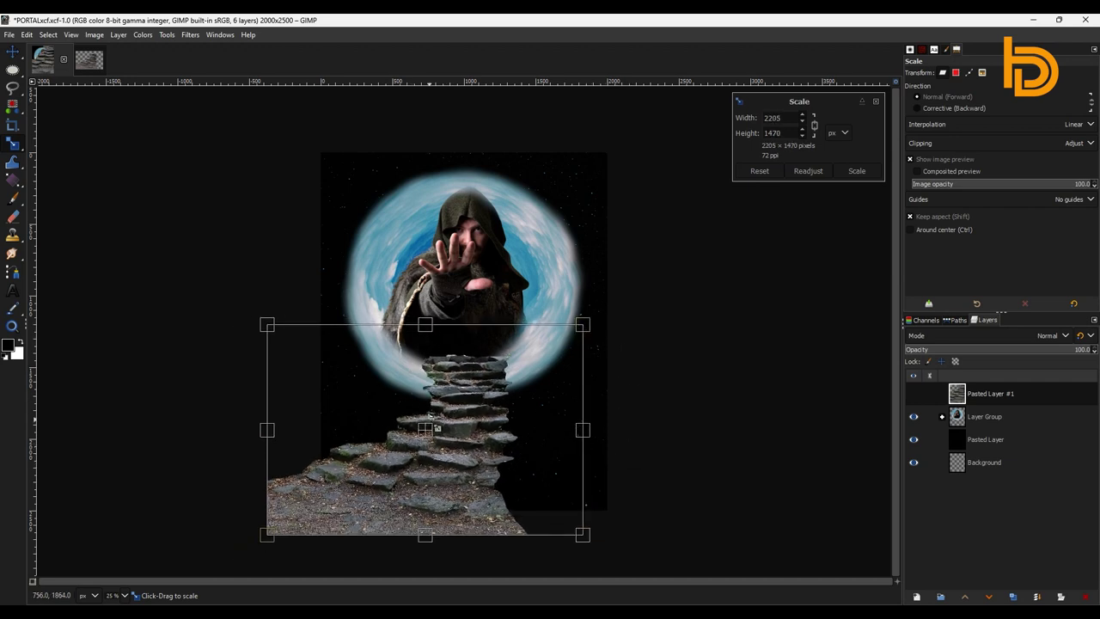
mouse_move(437, 441)
left_mouse_down()
mouse_move(448, 424)
mouse_move(437, 406)
left_mouse_up()
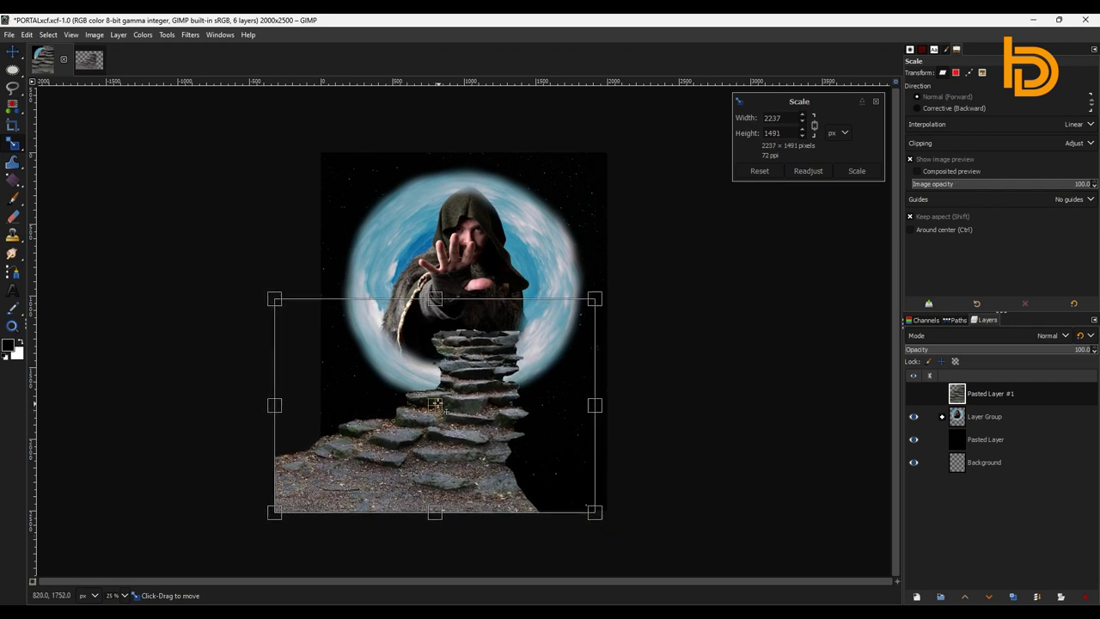
left_click(859, 171)
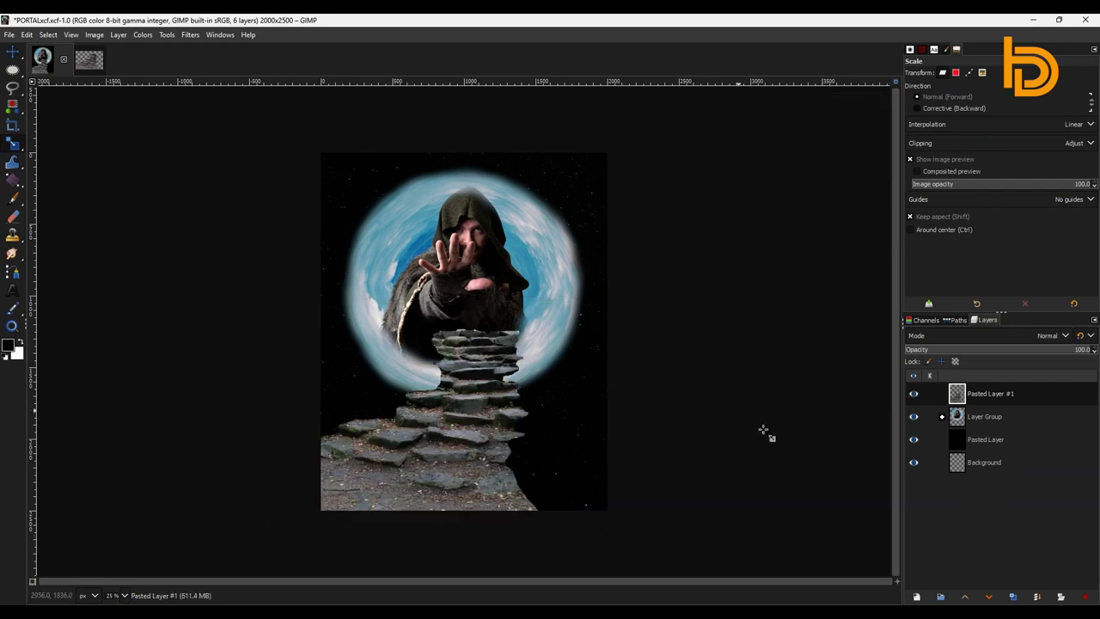
Add a white mask to Pasted Layer #1 and paint black over the stair tops, right edge and top-left rocks.
left_click(1064, 599)
left_click(1042, 590)
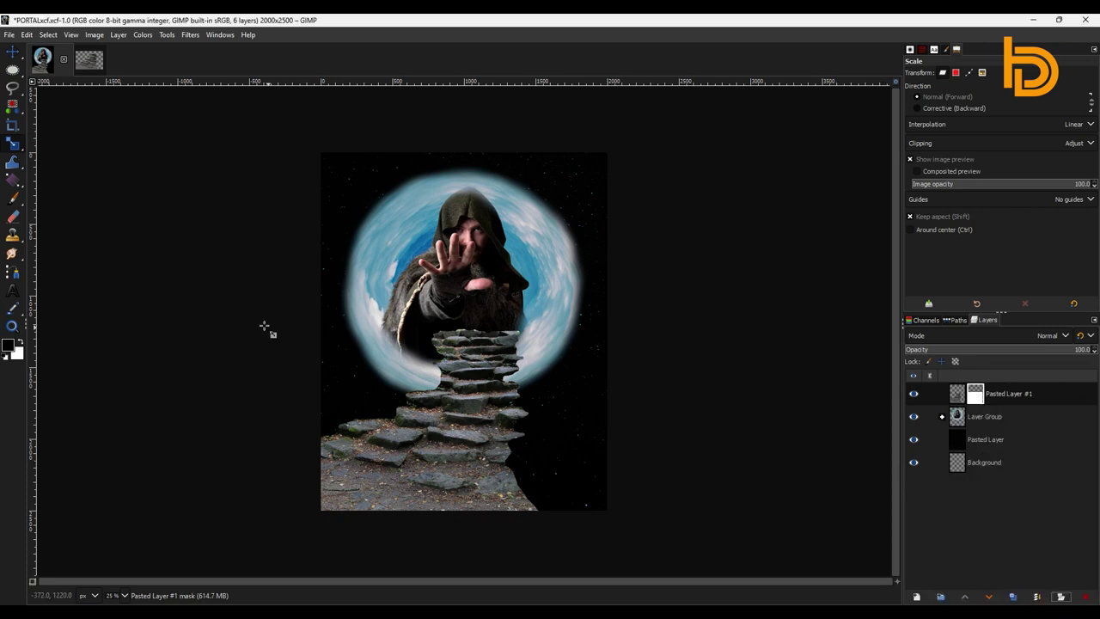
left_click(11, 199)
mouse_move(413, 331)
left_mouse_down()
mouse_move(442, 370)
mouse_move(511, 322)
left_mouse_up()
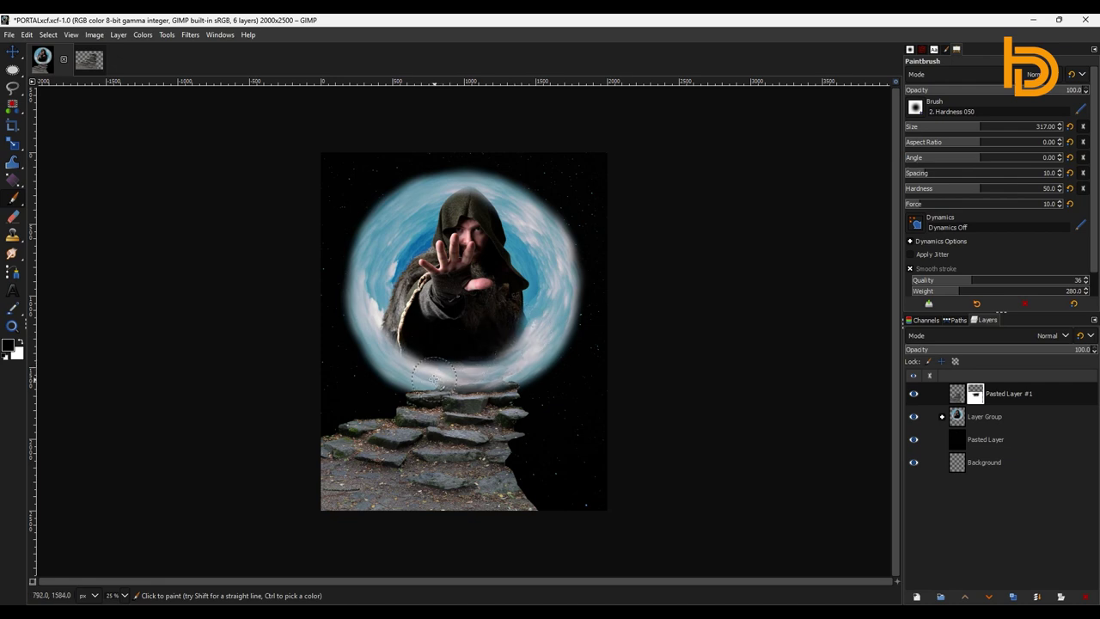
left_click_drag(434, 376, 500, 368)
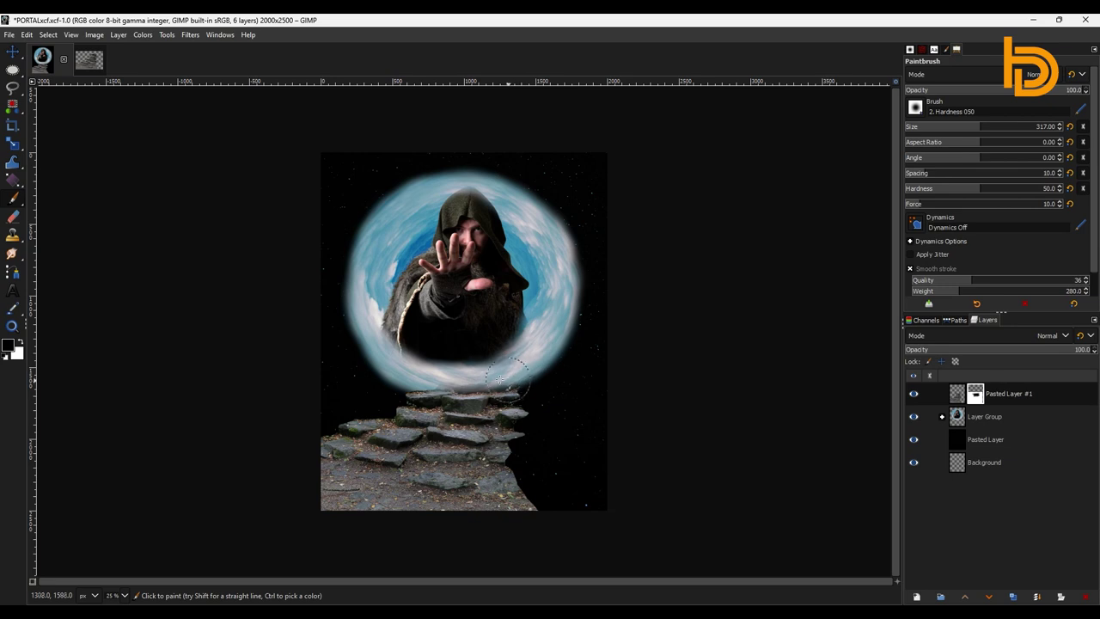
left_click_drag(501, 380, 413, 368)
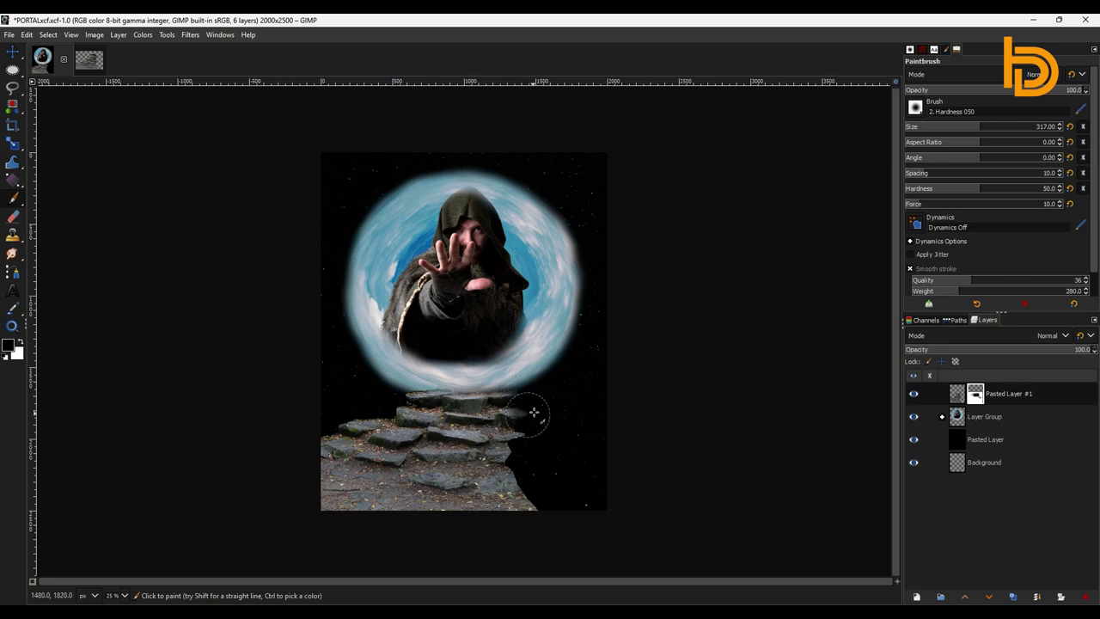
mouse_move(520, 447)
left_mouse_down()
mouse_move(530, 482)
mouse_move(516, 504)
mouse_move(545, 516)
mouse_move(550, 504)
left_mouse_up()
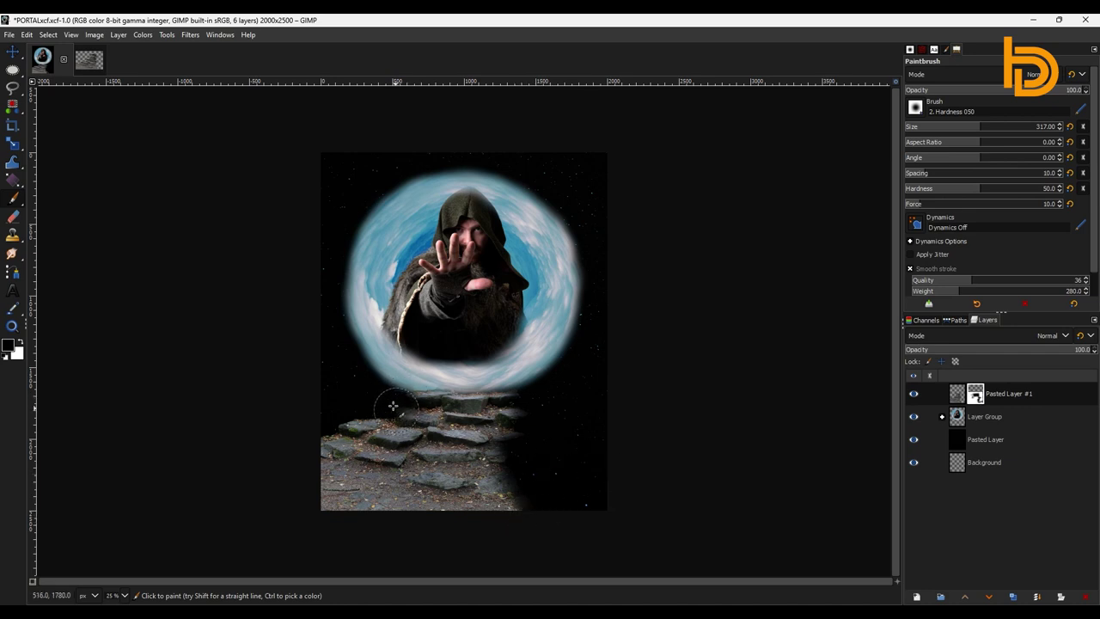
mouse_move(392, 406)
left_mouse_down()
mouse_move(369, 430)
mouse_move(324, 429)
left_mouse_up()
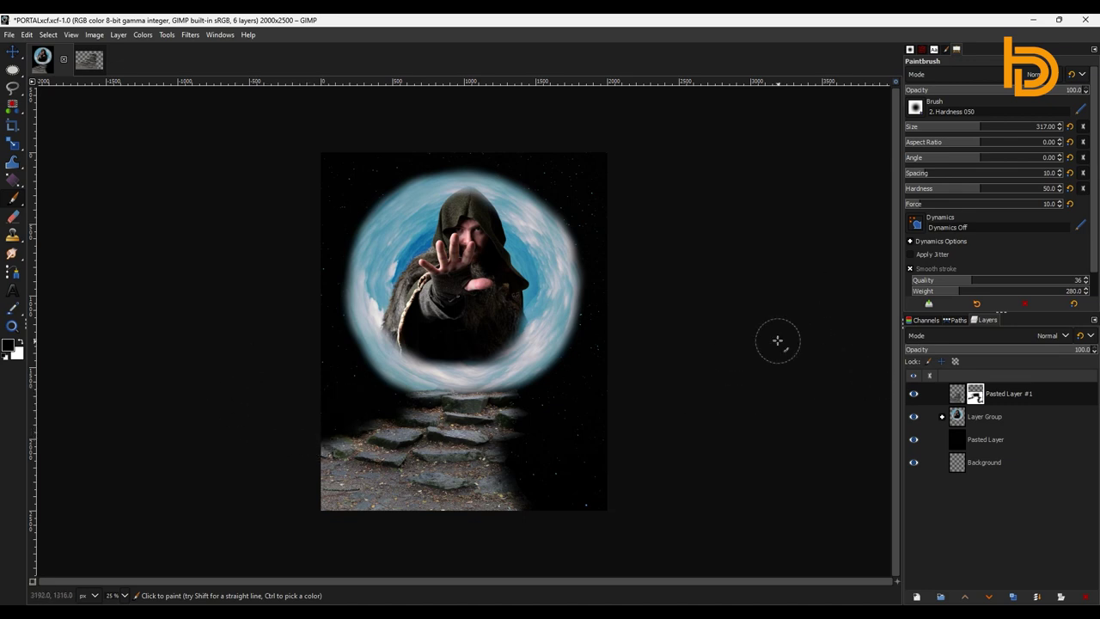
Apply the layer mask on the stairs layer permanently.
right_click(987, 394)
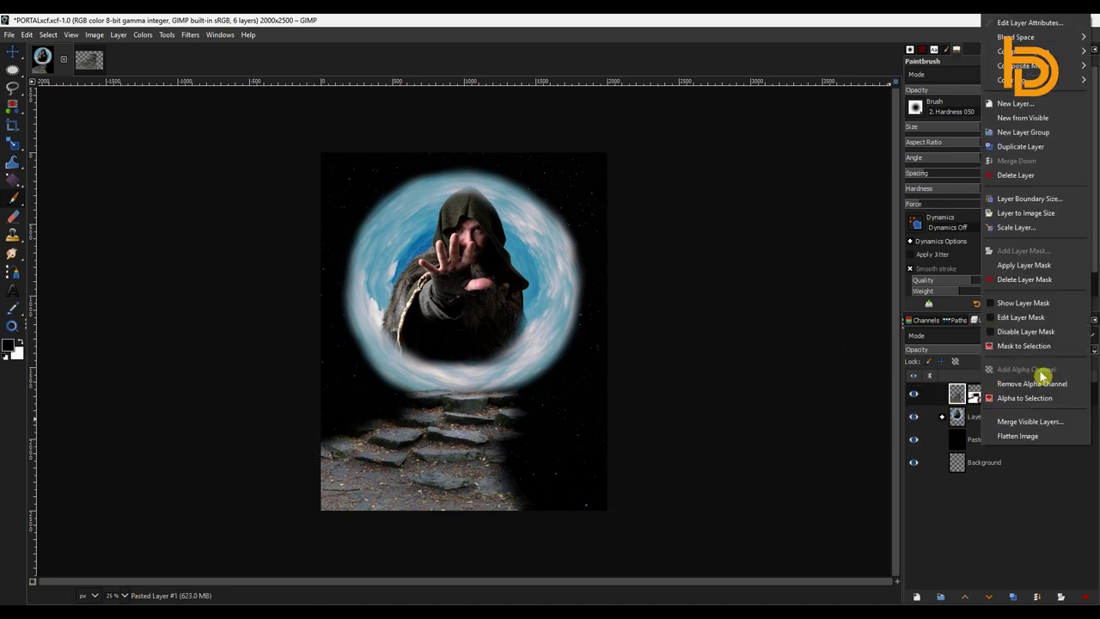
left_click(978, 393)
right_click(974, 395)
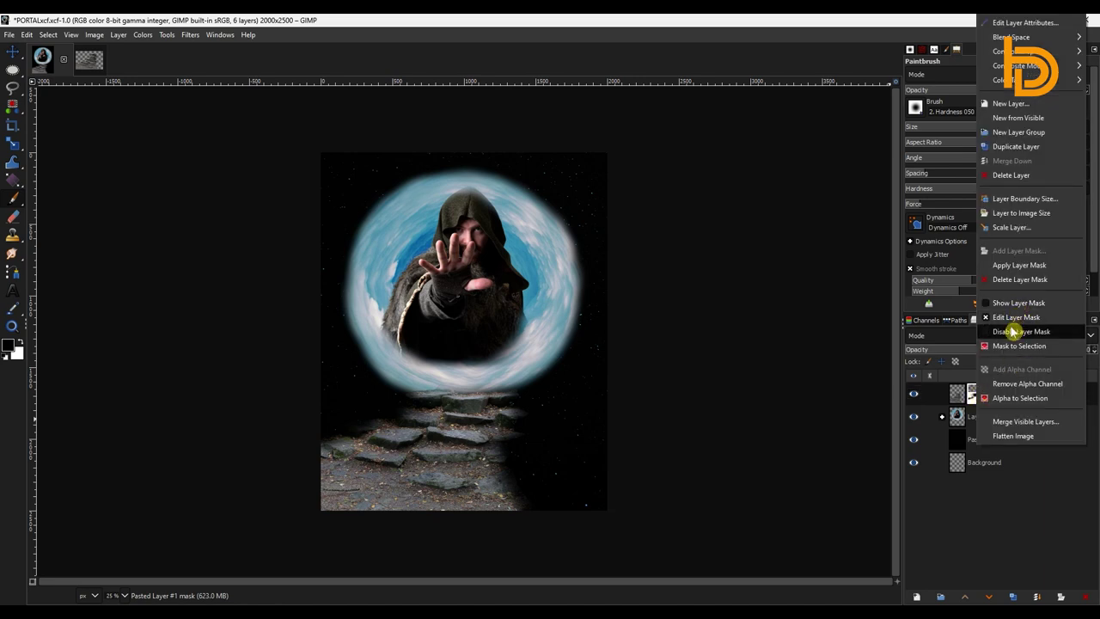
left_click(962, 331)
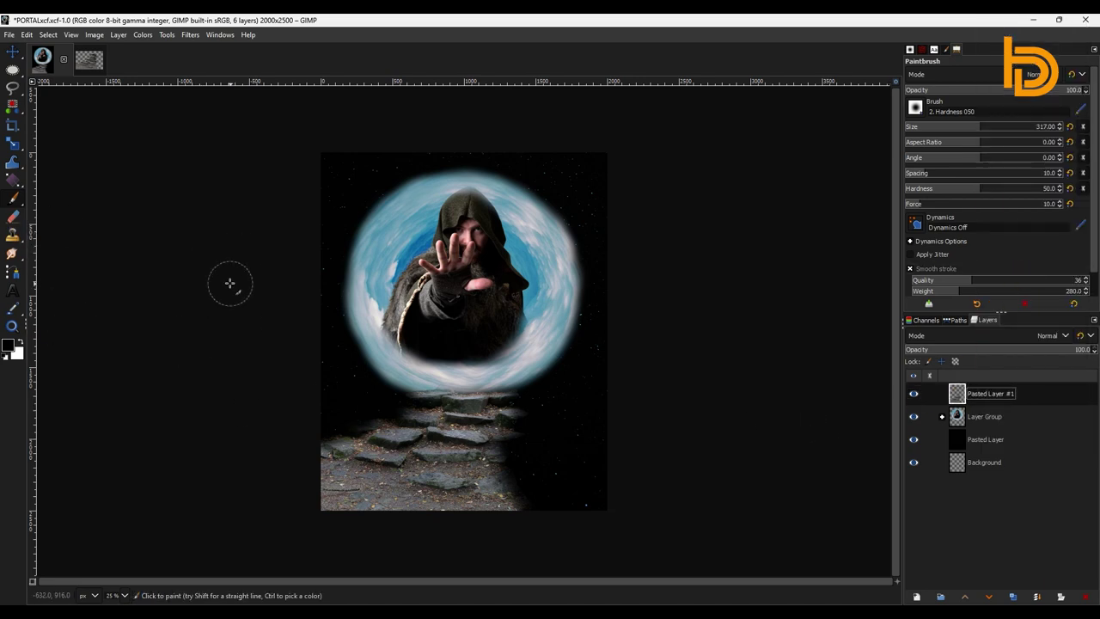
Run Color Balance on the stairs with Magenta-Green set to 7.6.
left_click(143, 34)
left_click(159, 52)
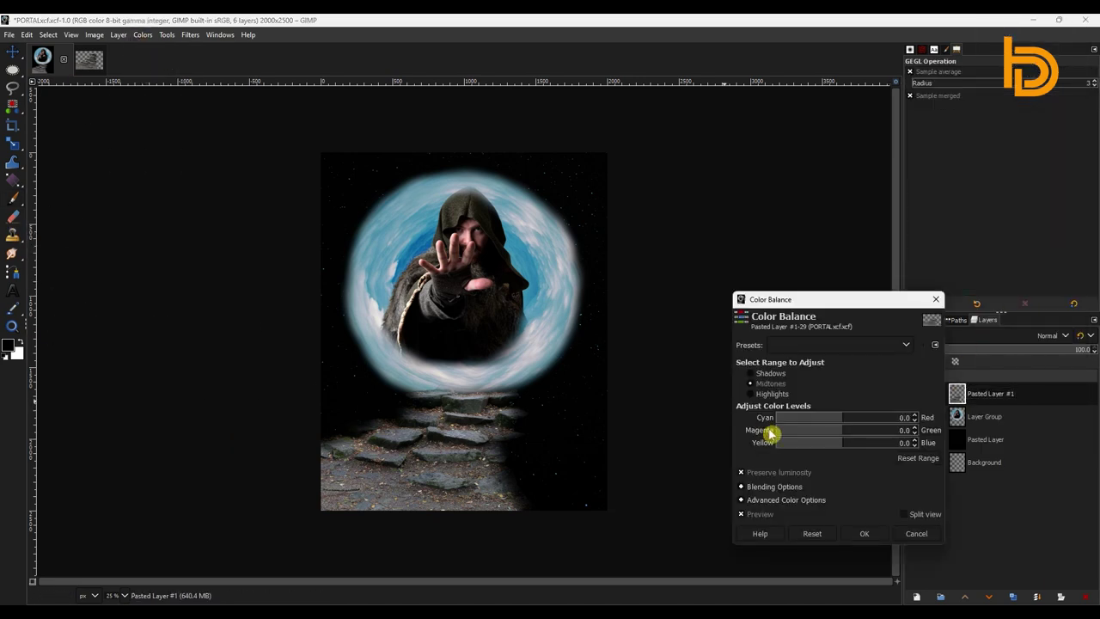
left_click_drag(851, 431, 848, 431)
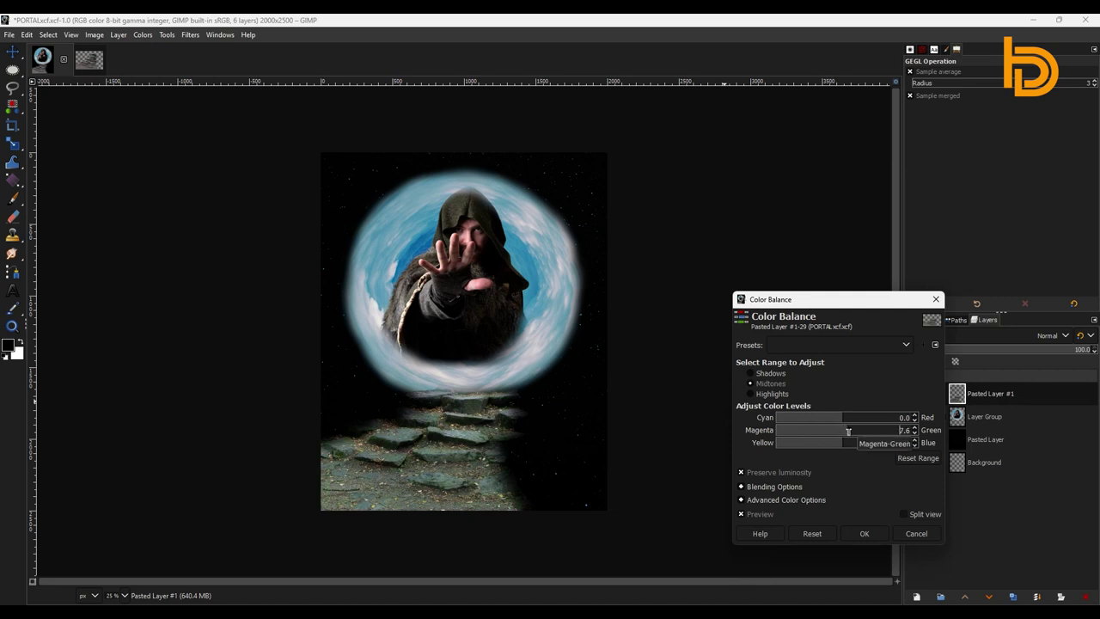
left_click(862, 535)
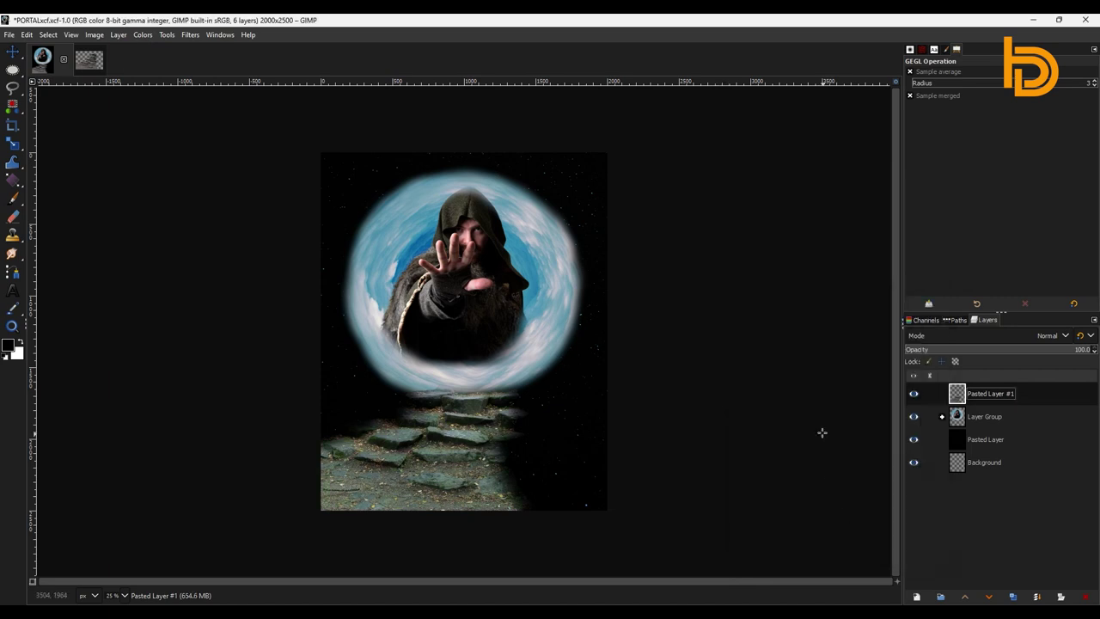
Close the stairs source image, discarding its changes.
left_click(101, 64)
left_click(109, 58)
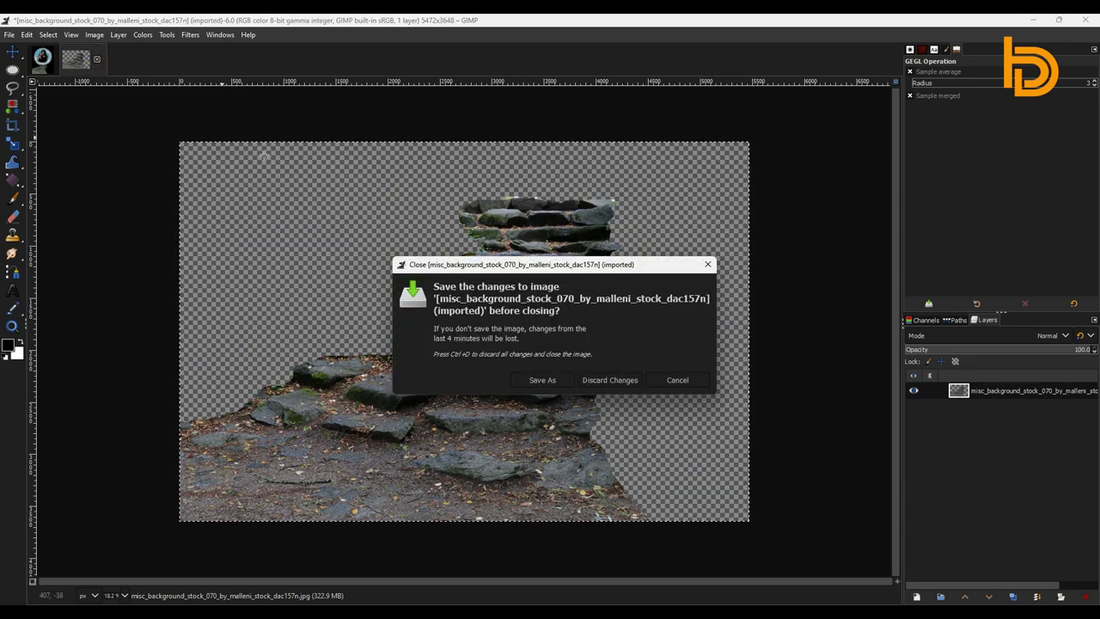
left_click(627, 381)
Open the recent photo elfen_39_by_faestock_d4iw61w.jpg, keeping its embedded colour profile.
key("p")
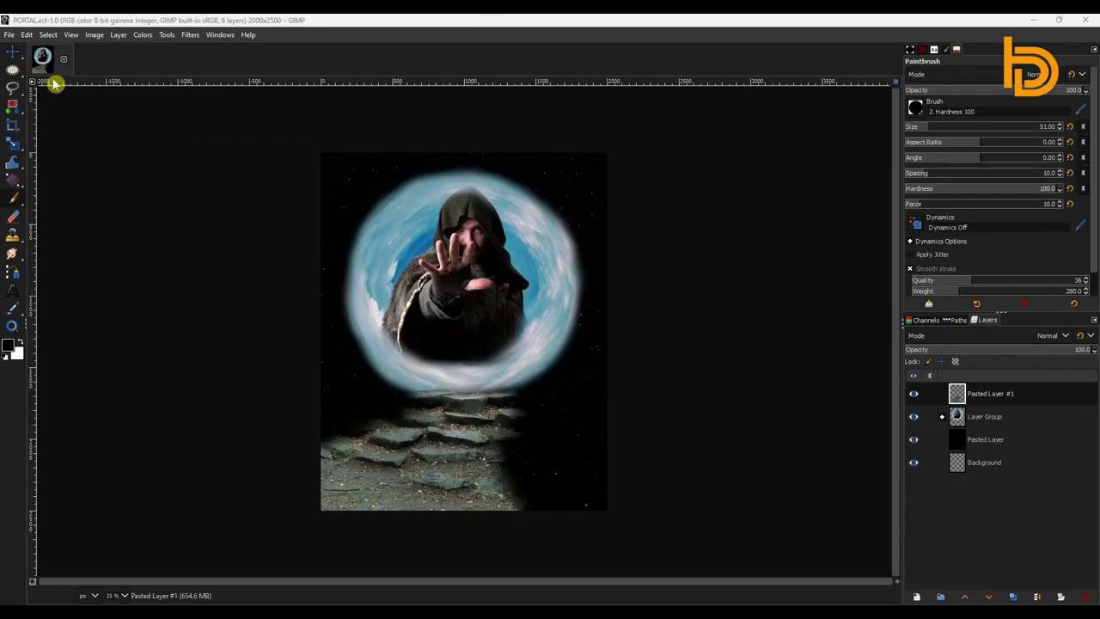
left_click(9, 35)
mouse_move(37, 123)
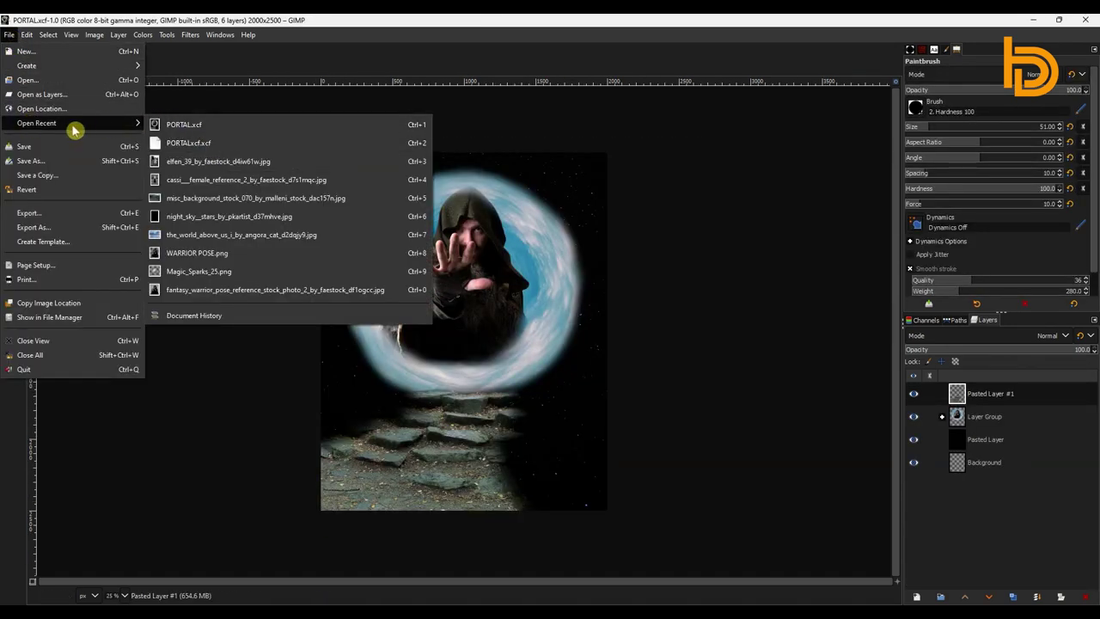
left_click(172, 162)
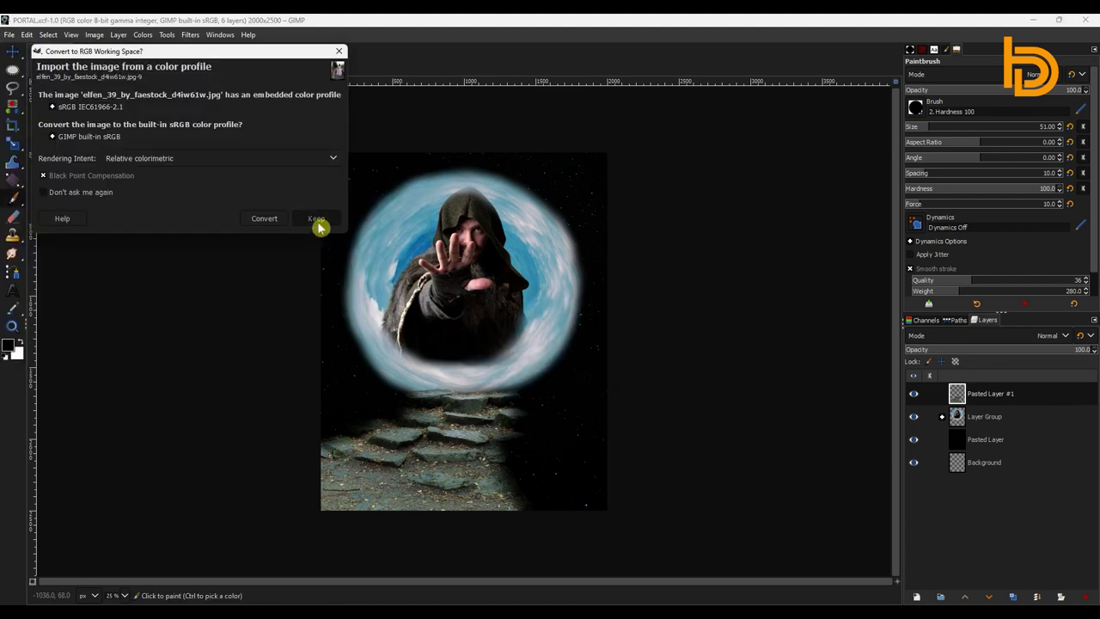
left_click(316, 222)
Switch to the Paths tool and magnify the elf photo to 200%.
left_click(21, 271)
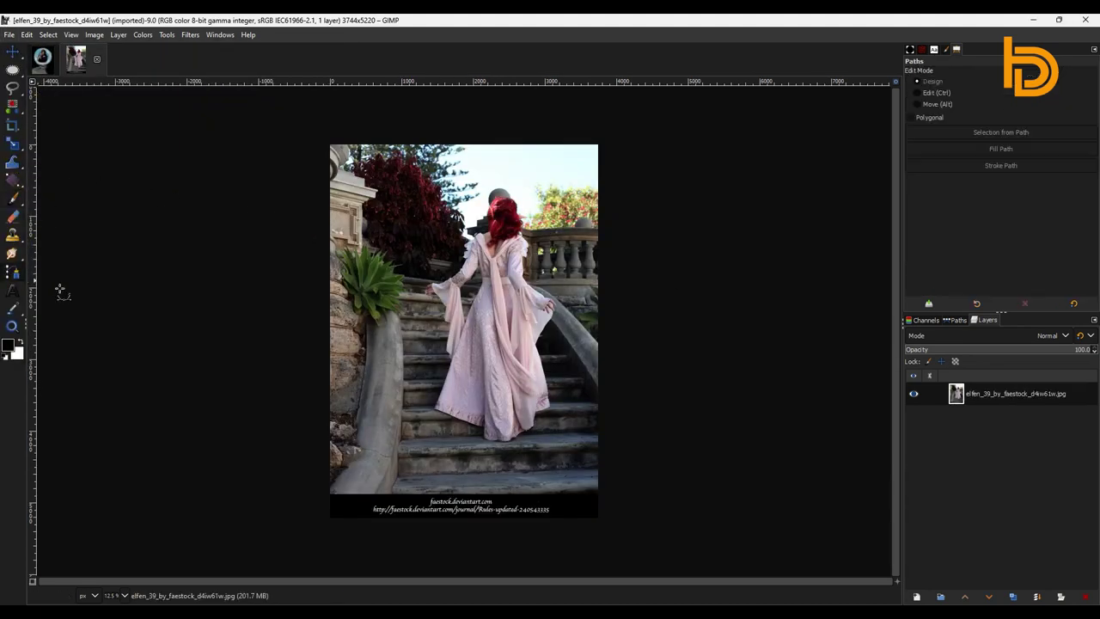
left_click(123, 597)
left_click(127, 524)
left_click_drag(472, 584, 403, 584)
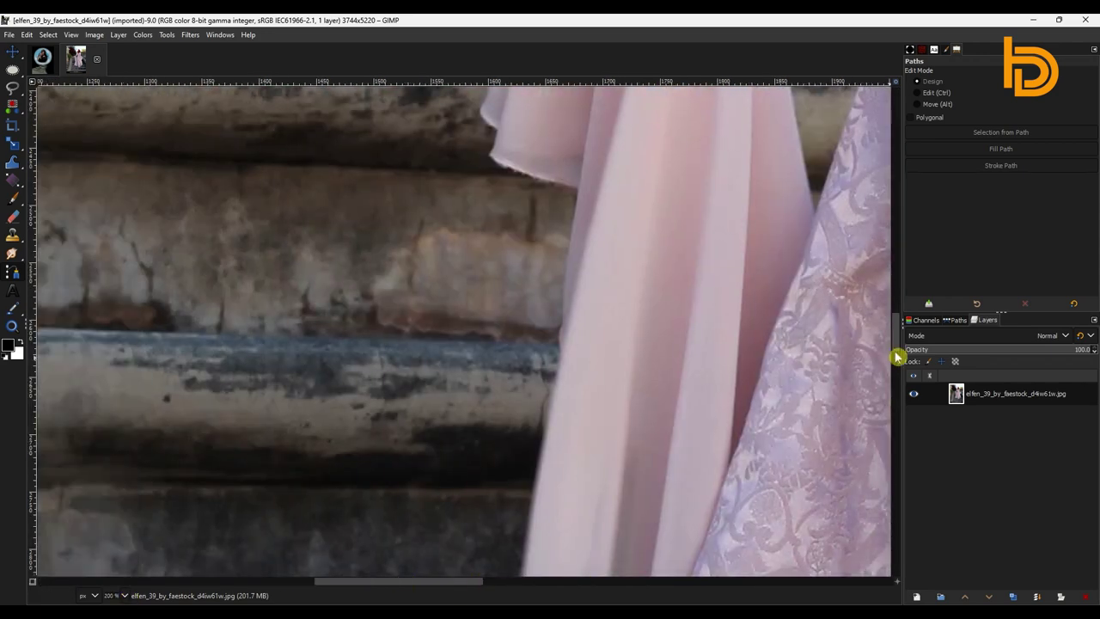
left_click_drag(895, 356, 894, 437)
Start the path at the dress hem and trace up the dress edge to the sleeve.
left_click(528, 486)
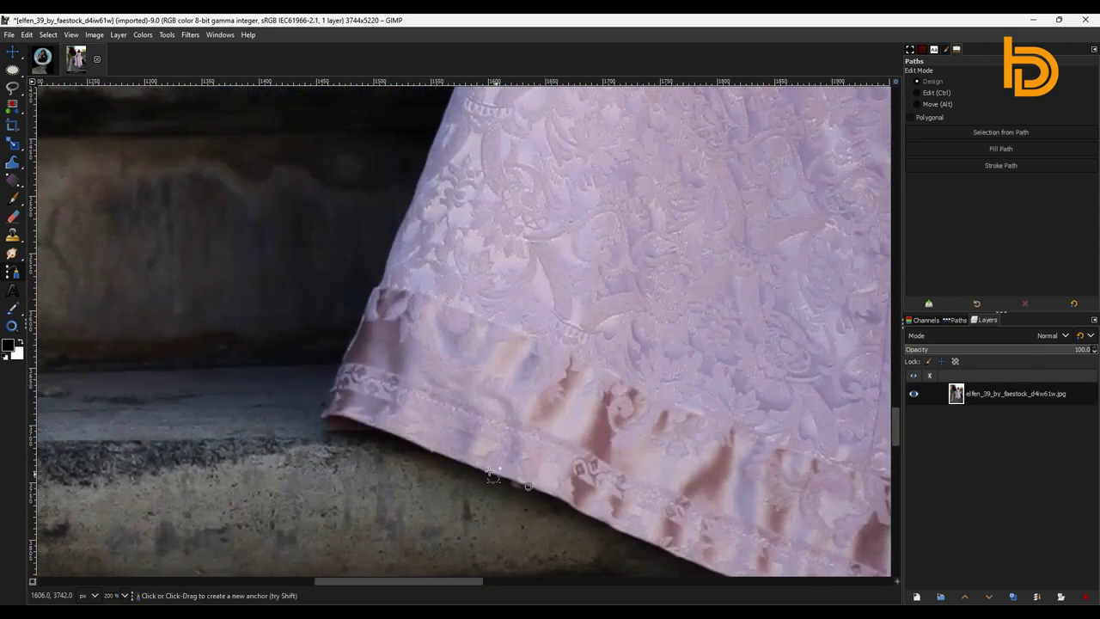
scroll(352, 430, "up", 3)
left_click(381, 352)
scroll(381, 352, "up", 3)
left_click(332, 467)
scroll(455, 352, "up", 2)
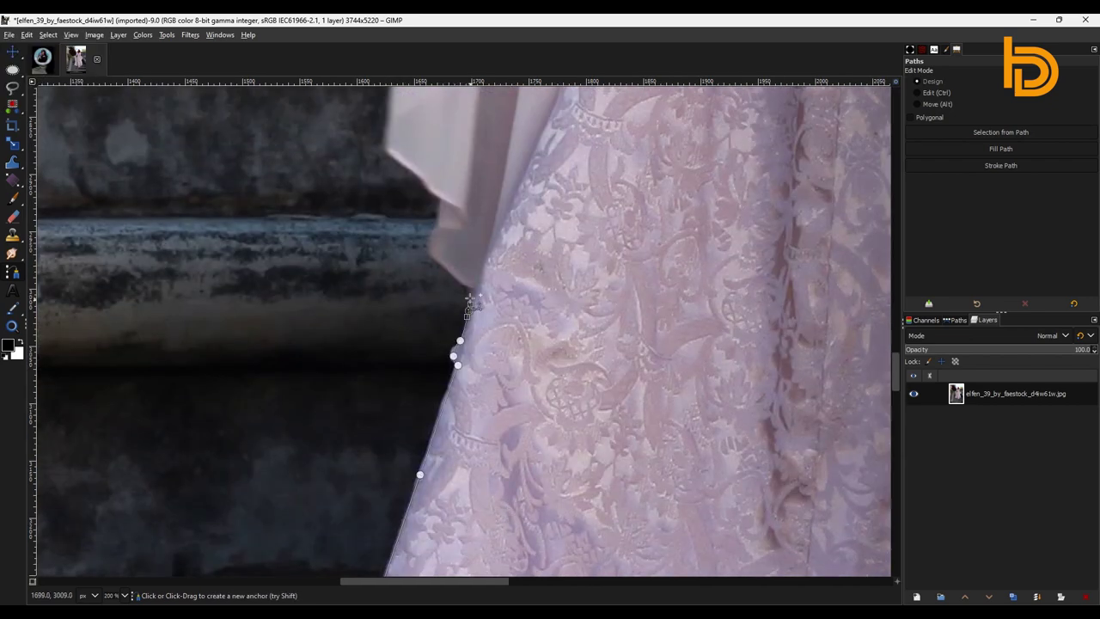
left_click(411, 170)
scroll(424, 164, "up", 3)
left_click(283, 152)
scroll(283, 152, "left", 2)
left_click(251, 249)
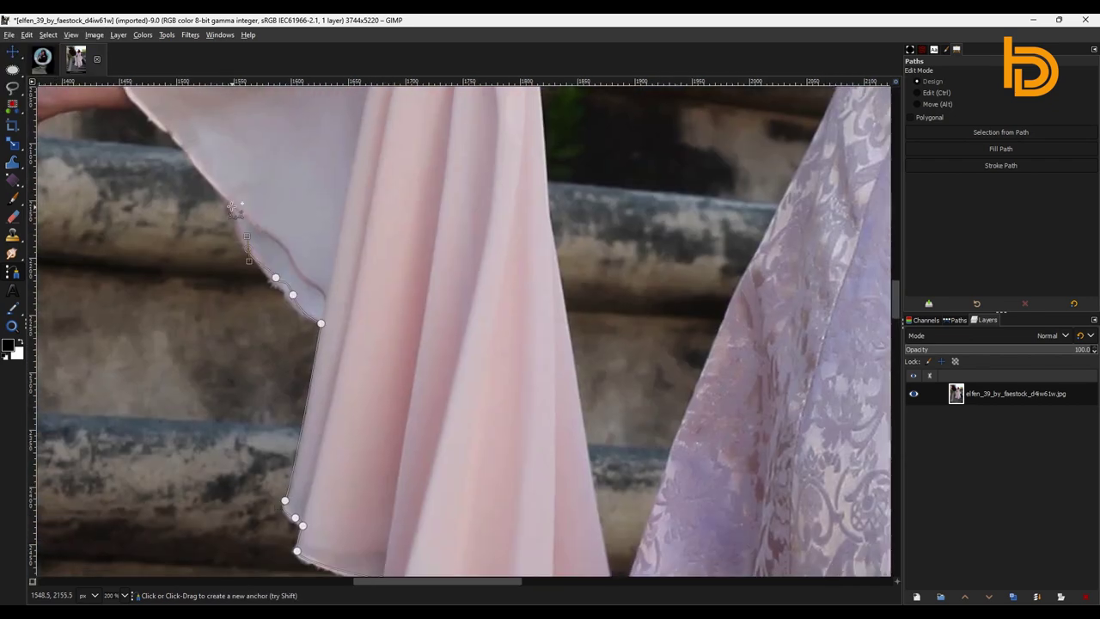
scroll(251, 250, "up", 3)
Trace the path around the left hand's fingers and fingertip.
left_click(182, 348)
left_click(134, 354)
left_click(141, 338)
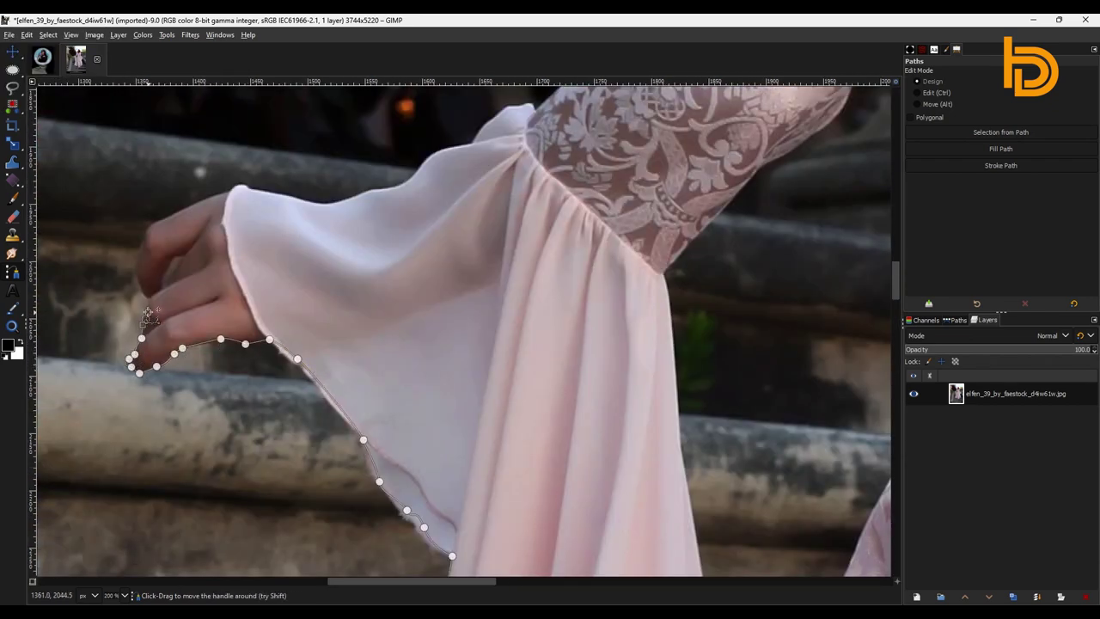
left_click(145, 318)
left_click(148, 297)
left_click_drag(136, 261, 136, 239)
Trace along the back of the hand and the sleeve top toward the upper arm.
left_click(160, 221)
left_click(229, 193)
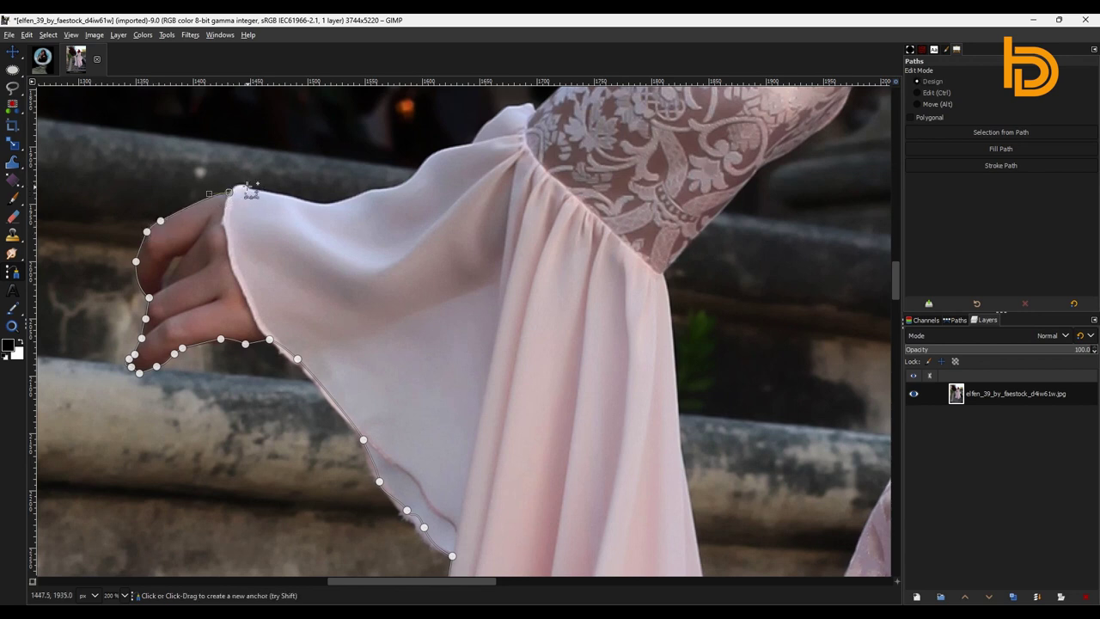
left_click(279, 197)
left_click(348, 201)
left_click(383, 188)
left_click(449, 147)
left_click(481, 129)
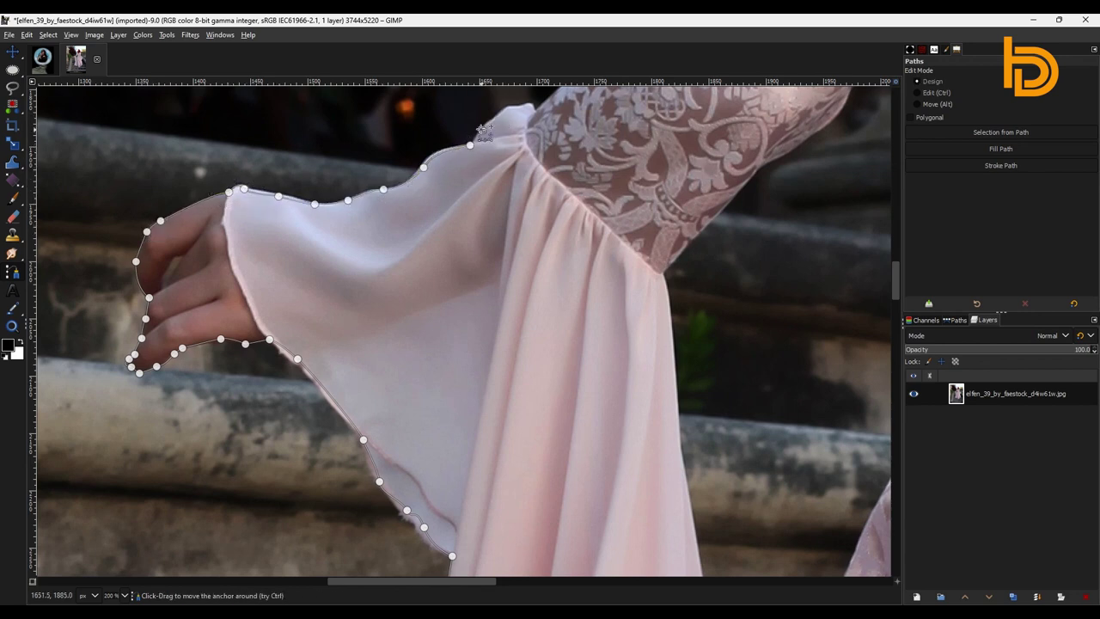
left_click(516, 107)
left_click(540, 112)
Follow the lace arm up to the shoulder and around its ruffle.
scroll(540, 111, "up", 5)
scroll(540, 112, "right", 3)
left_click(386, 403)
left_click(415, 379)
left_click(445, 362)
left_click(460, 312)
left_click(503, 259)
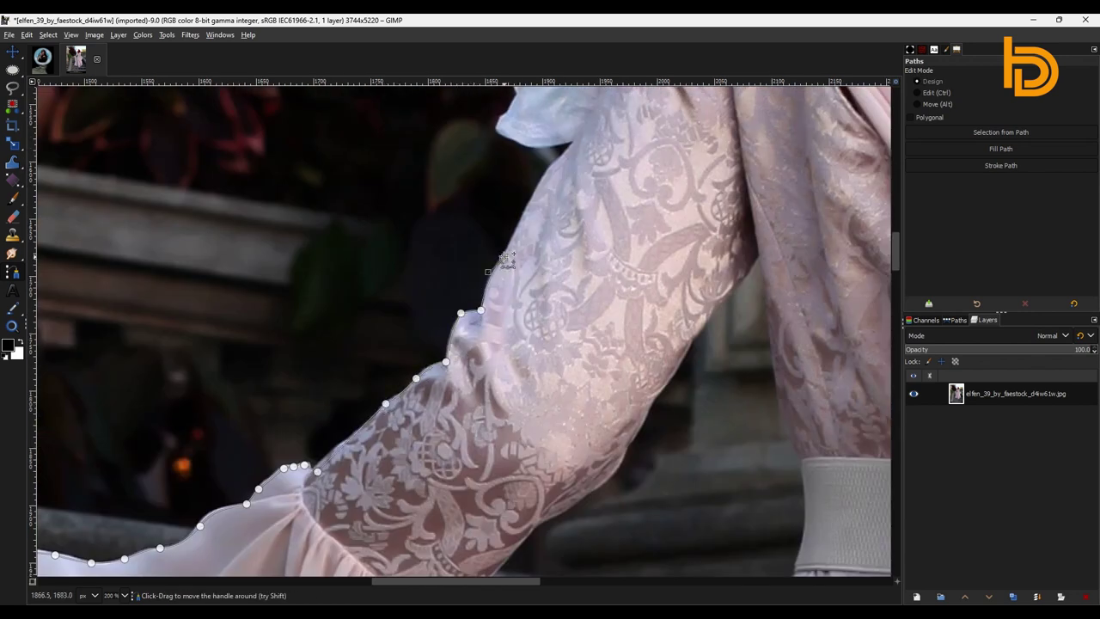
left_click(561, 160)
left_click(511, 113)
scroll(520, 96, "up", 5)
left_click(540, 229)
left_click(523, 176)
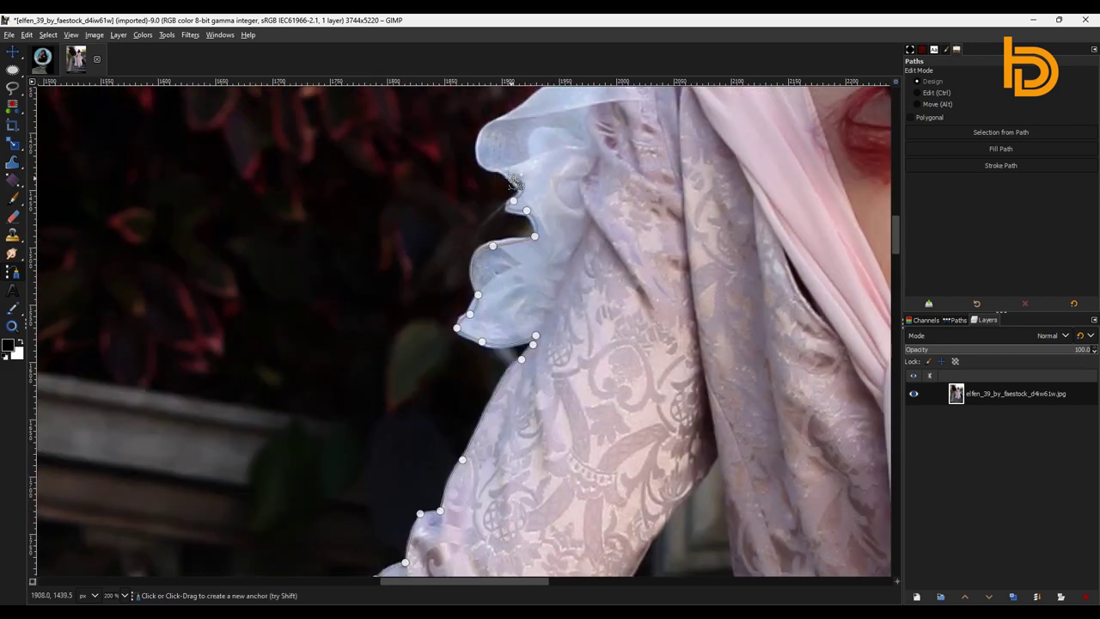
left_click(497, 119)
Trace past the brooch and neck, then up the hair to the top of the head.
scroll(533, 104, "up", 5)
left_click(585, 152)
left_click(631, 127)
left_click(666, 147)
left_click(712, 137)
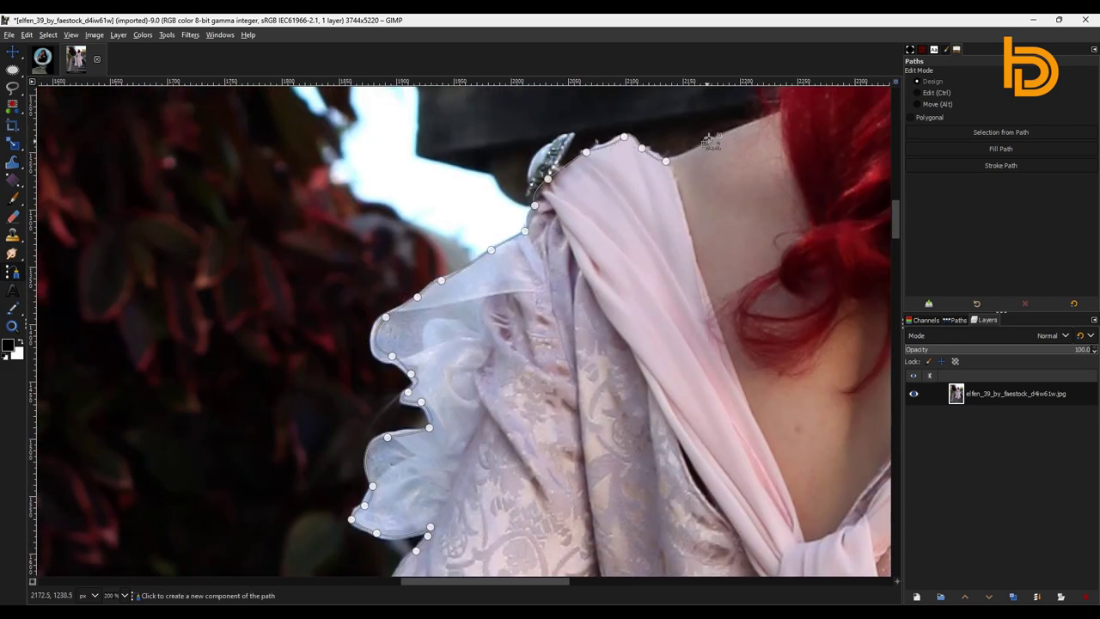
scroll(737, 221, "up", 3)
scroll(601, 258, "up", 5)
left_click(539, 309)
left_click(560, 136)
Trace down the hair around the pointed right ear and past the right brooch.
scroll(560, 136, "up", 5)
scroll(673, 168, "right", 5)
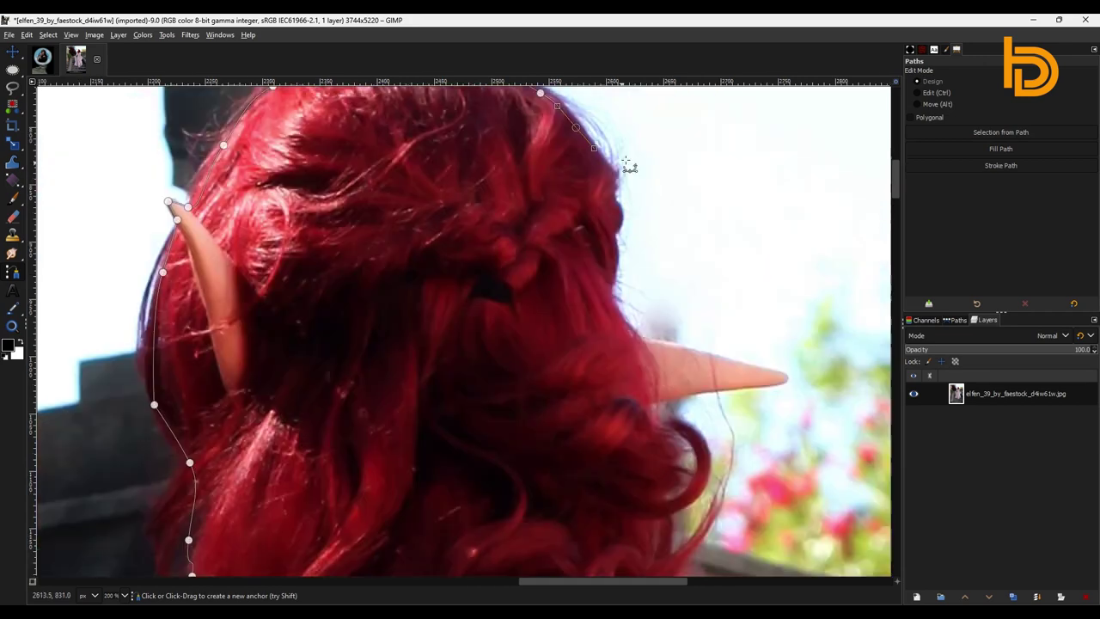
left_click(636, 339)
left_click(715, 354)
left_click(780, 371)
left_click(710, 391)
left_click(656, 402)
left_click(639, 409)
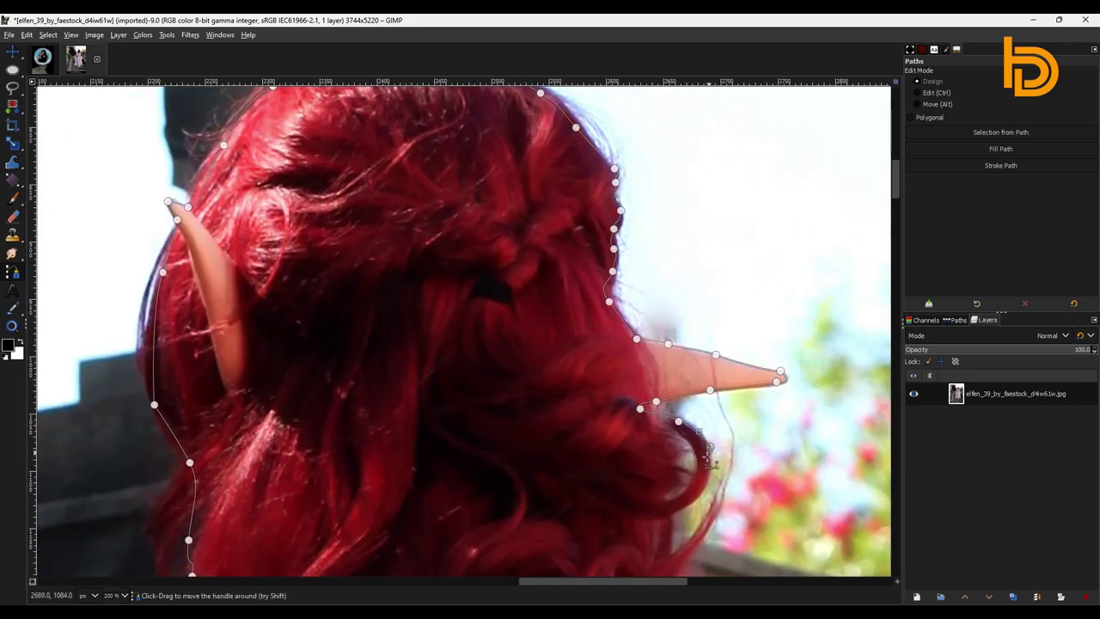
scroll(688, 507, "down", 3)
scroll(618, 367, "down", 1)
left_click(641, 395)
left_click(645, 418)
Follow the folds of the right shoulder ruffle down to its lower point.
scroll(633, 426, "down", 5)
scroll(632, 426, "right", 3)
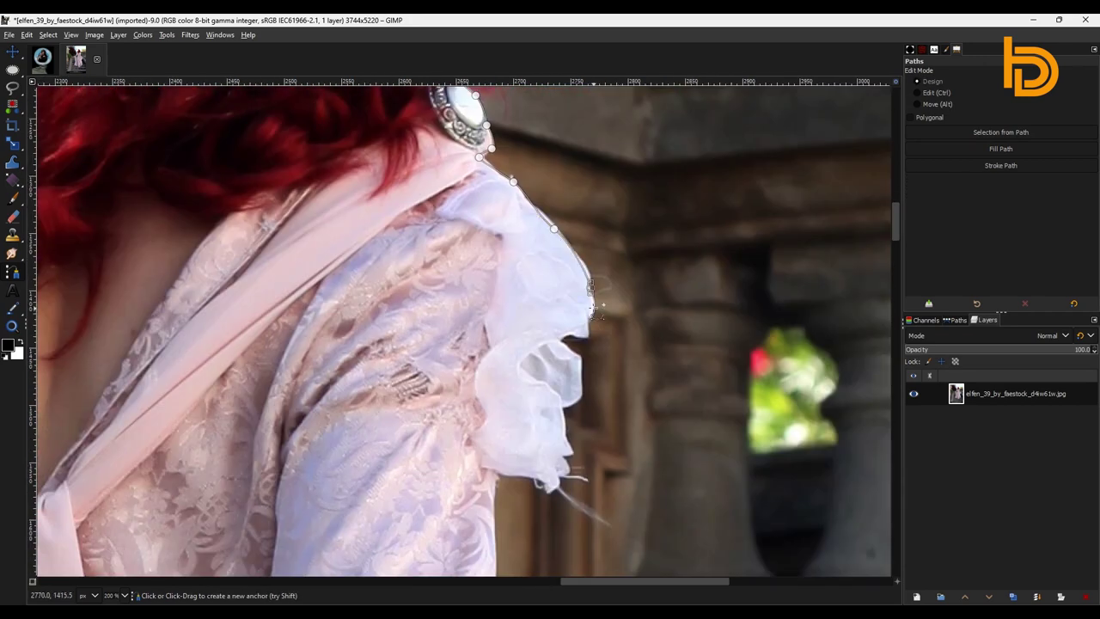
left_click(586, 311)
left_click(578, 322)
left_click(555, 333)
left_click(578, 363)
left_click(576, 384)
left_click(570, 405)
Trace the right sleeve's upper edge and around the right hand's fingers.
scroll(496, 499, "down", 5)
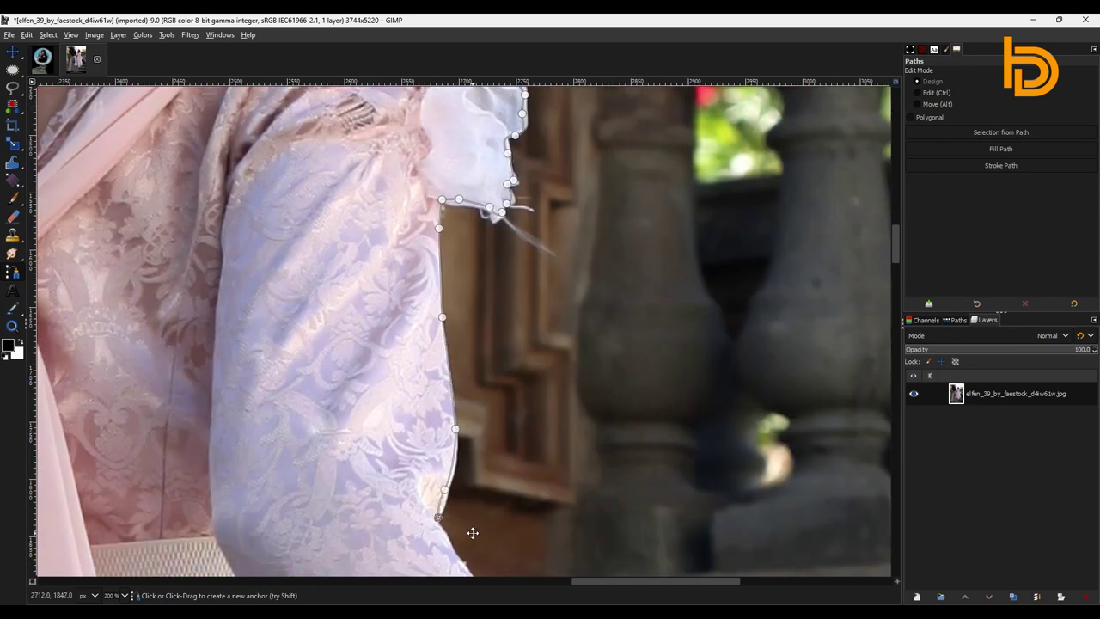
scroll(472, 531, "down", 5)
left_click(460, 411)
scroll(499, 447, "down", 3)
left_click(632, 353)
left_click(677, 380)
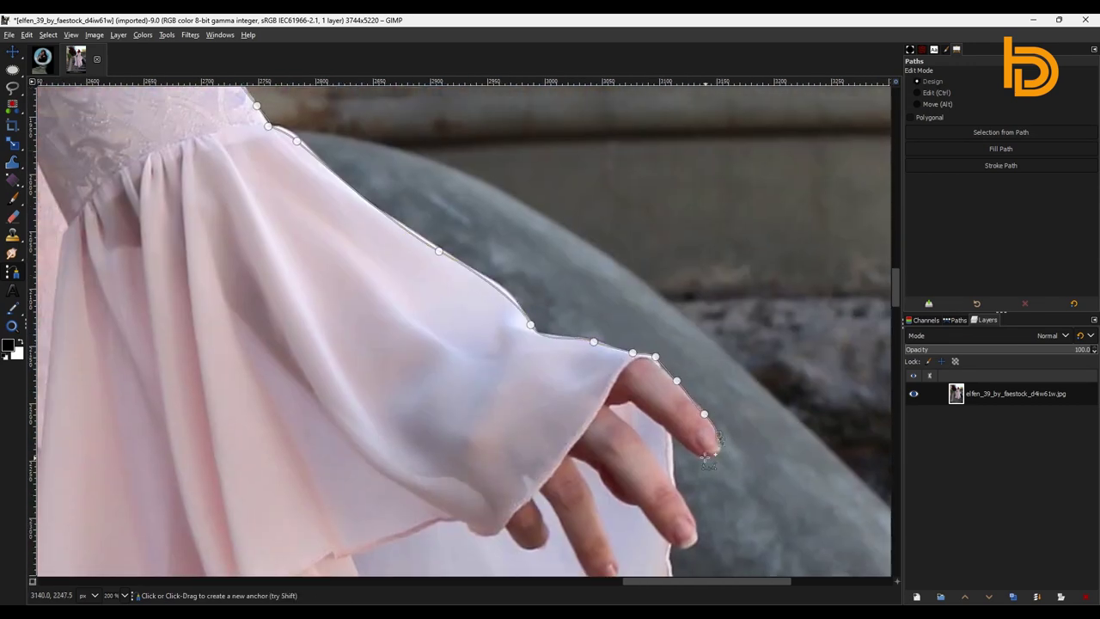
left_click(720, 440)
left_click(671, 434)
scroll(671, 434, "down", 3)
left_click(677, 418)
left_click(653, 427)
Continue the path down the sleeve fabric to the skirt edge near the hem.
scroll(654, 428, "down", 5)
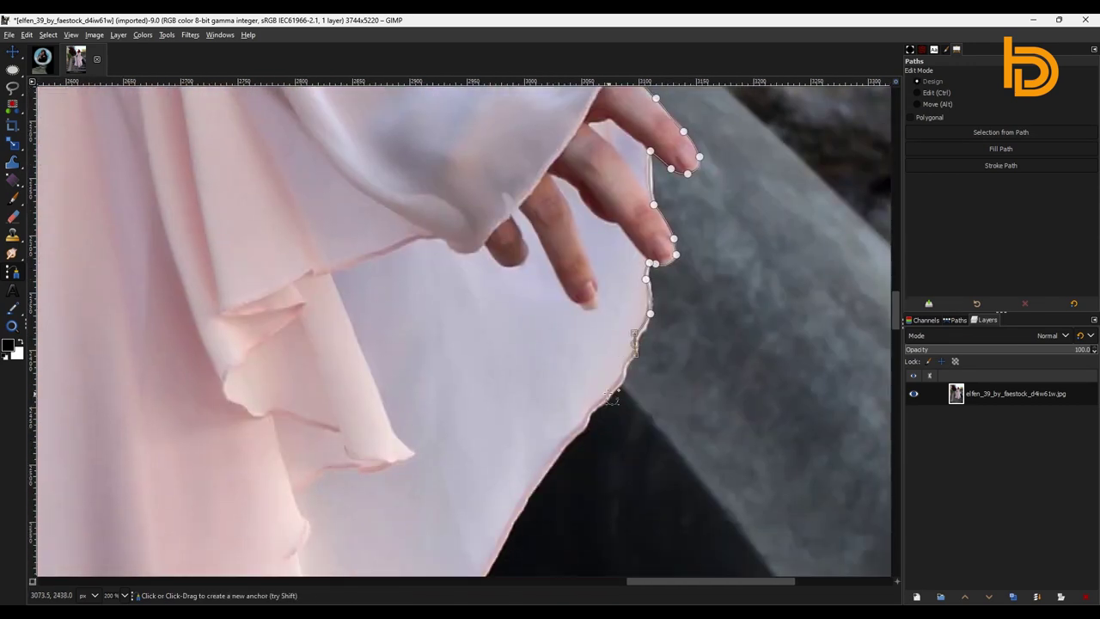
scroll(584, 413, "down", 5)
scroll(516, 482, "down", 5)
left_click(498, 273)
scroll(513, 453, "down", 3)
scroll(513, 453, "down", 5)
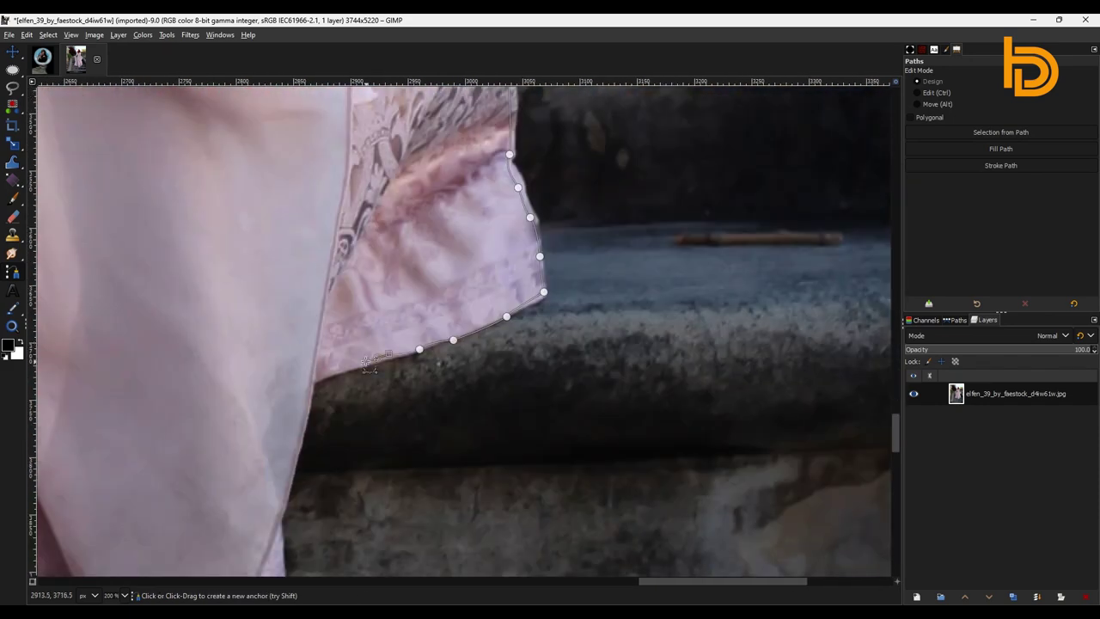
left_click(516, 362)
Trace the skirt hem leftward and up the left skirt edge.
scroll(430, 387, "left", 5)
left_click(405, 418)
scroll(316, 367, "down", 3)
scroll(317, 367, "left", 5)
left_click(186, 421)
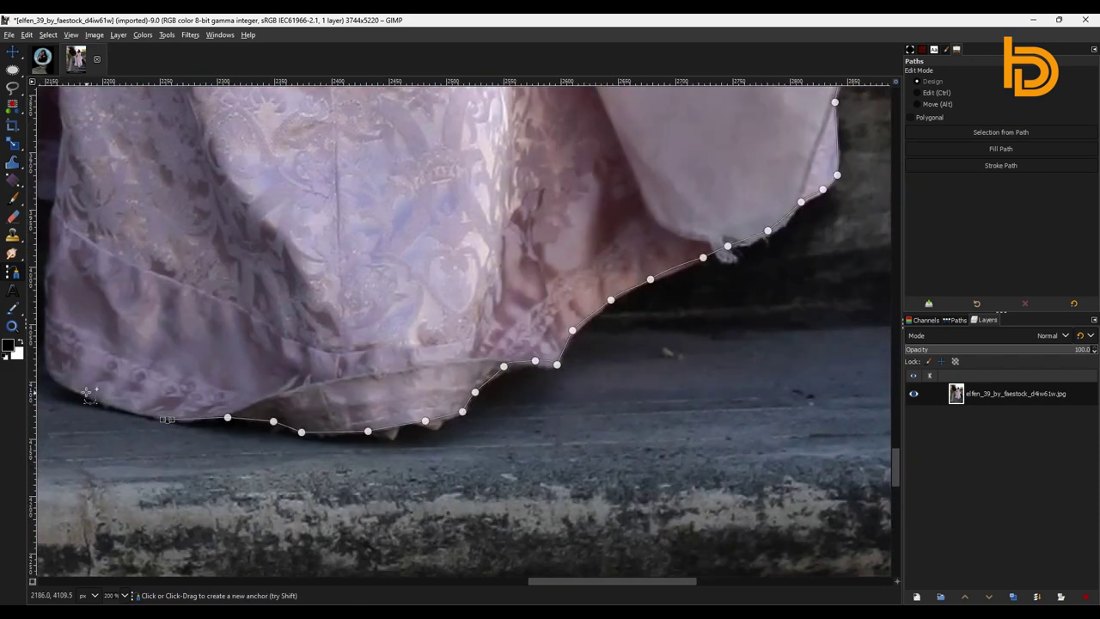
scroll(258, 413, "left", 5)
left_click(401, 233)
scroll(401, 233, "left", 5)
left_click(438, 220)
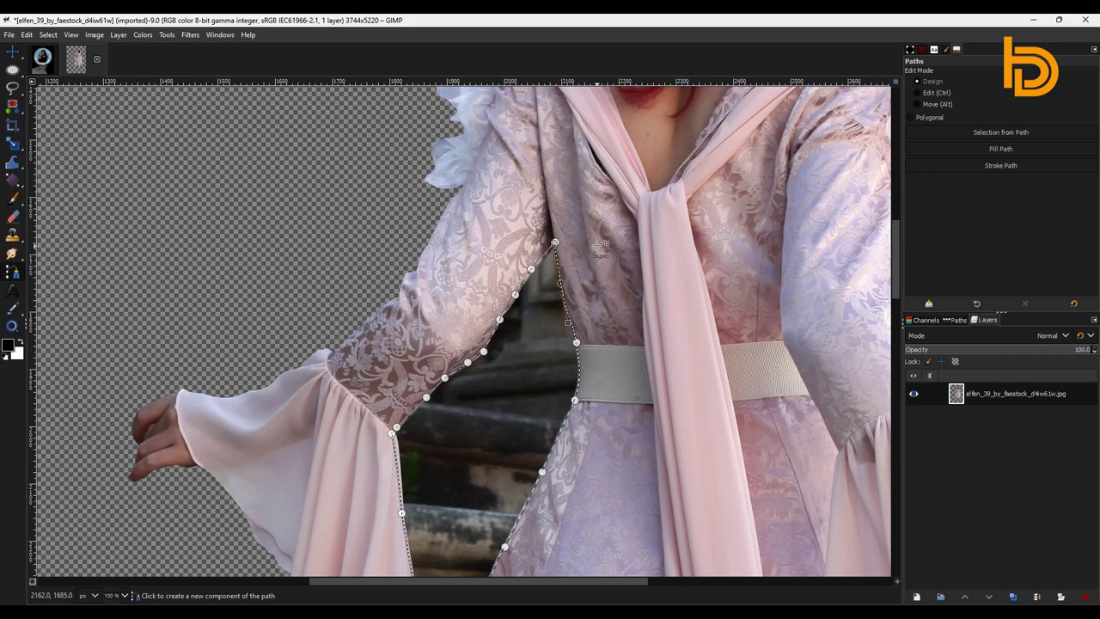
Shrink the woman's layer and place her on the portal steps.
key("m")
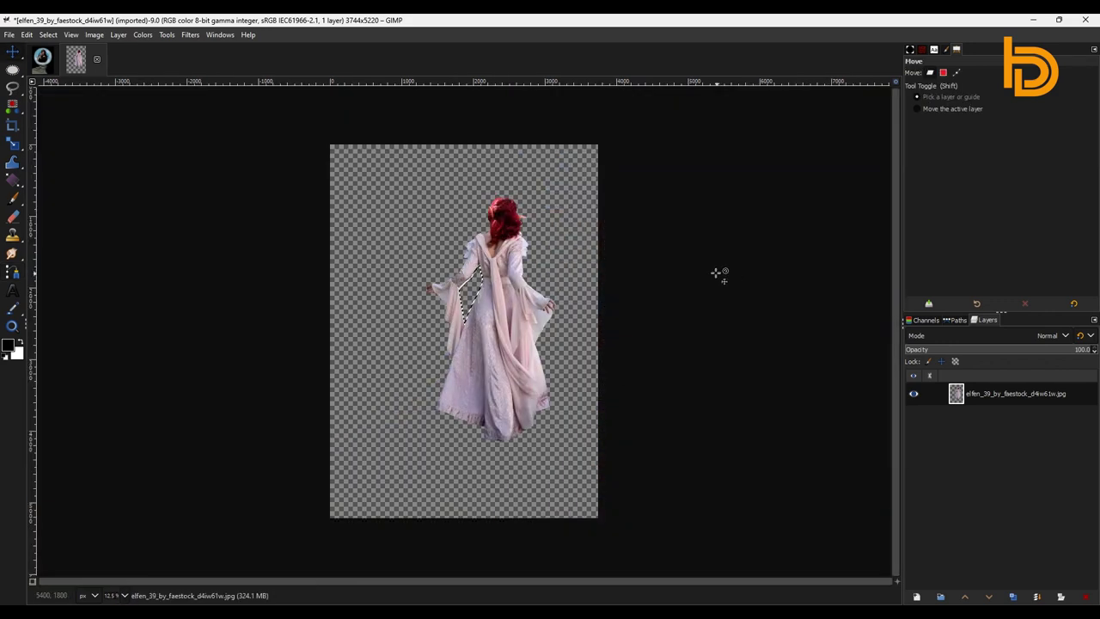
key("shift+s")
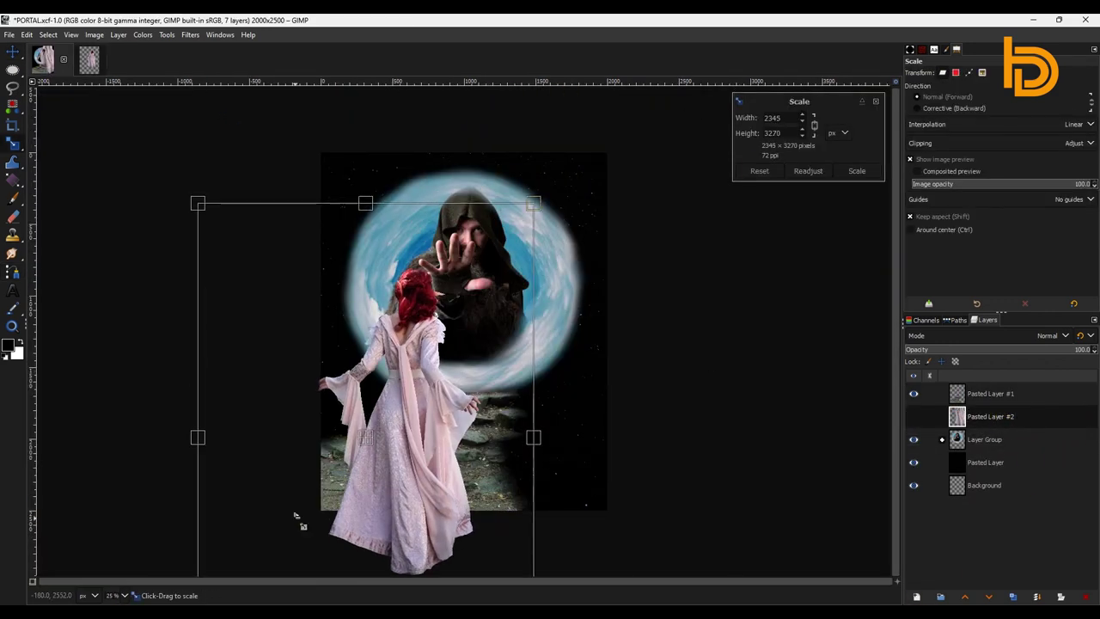
left_click_drag(295, 516, 395, 430)
left_click(852, 174)
mouse_move(989, 416)
left_mouse_down()
mouse_move(1041, 391)
mouse_move(988, 388)
left_mouse_up()
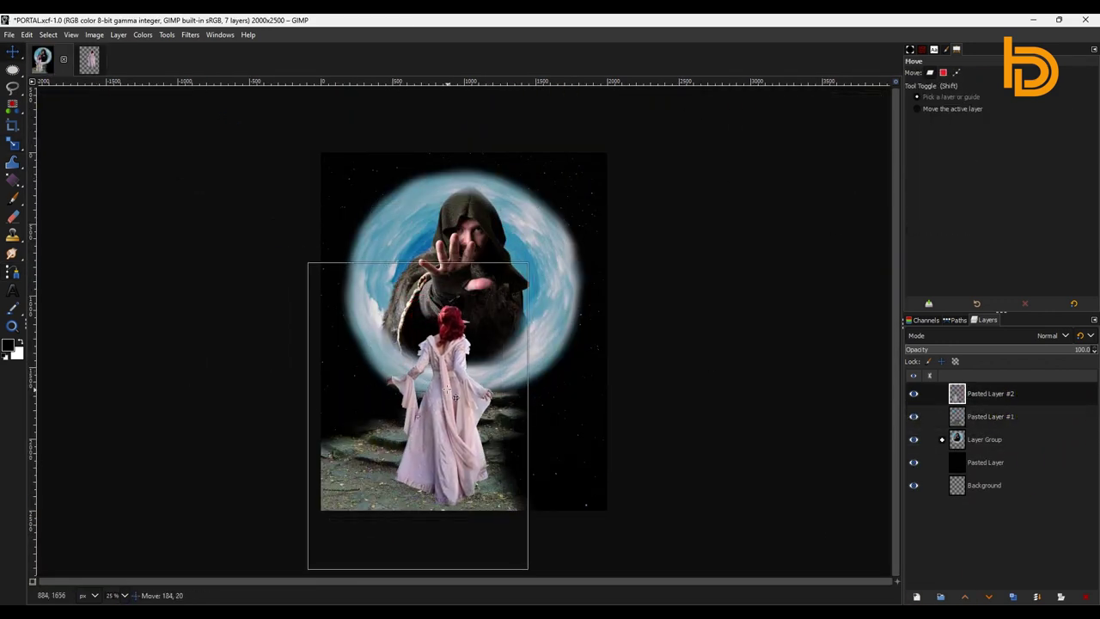
Raise her layer to the top and apply Color Balance shifting midtones toward magenta.
left_click(142, 34)
left_click(172, 48)
left_click_drag(843, 429, 836, 443)
left_click(751, 373)
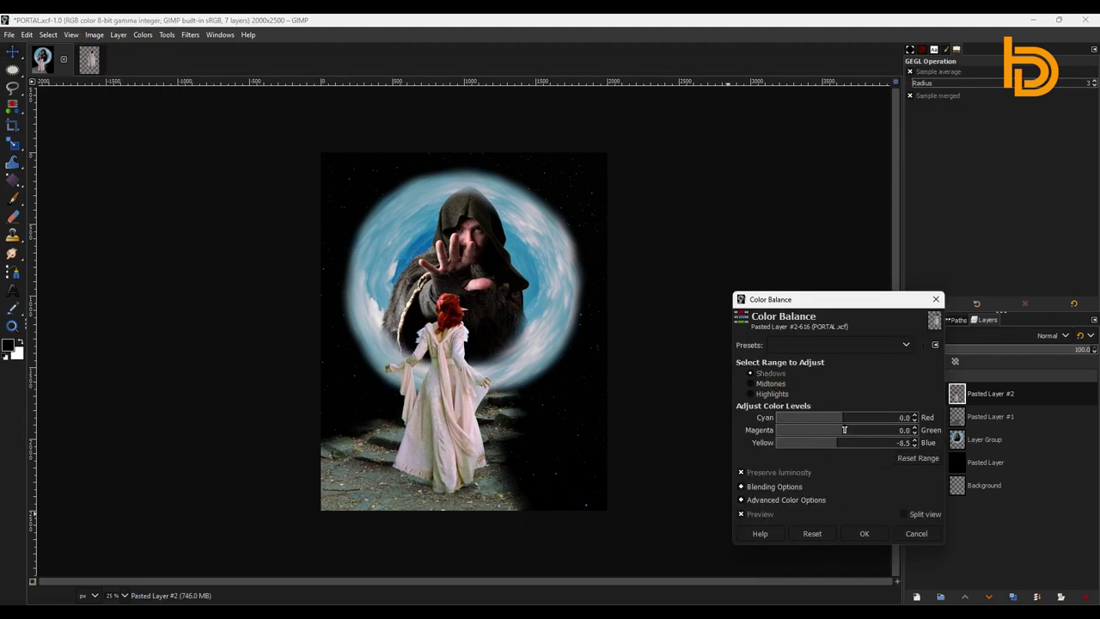
left_click(865, 534)
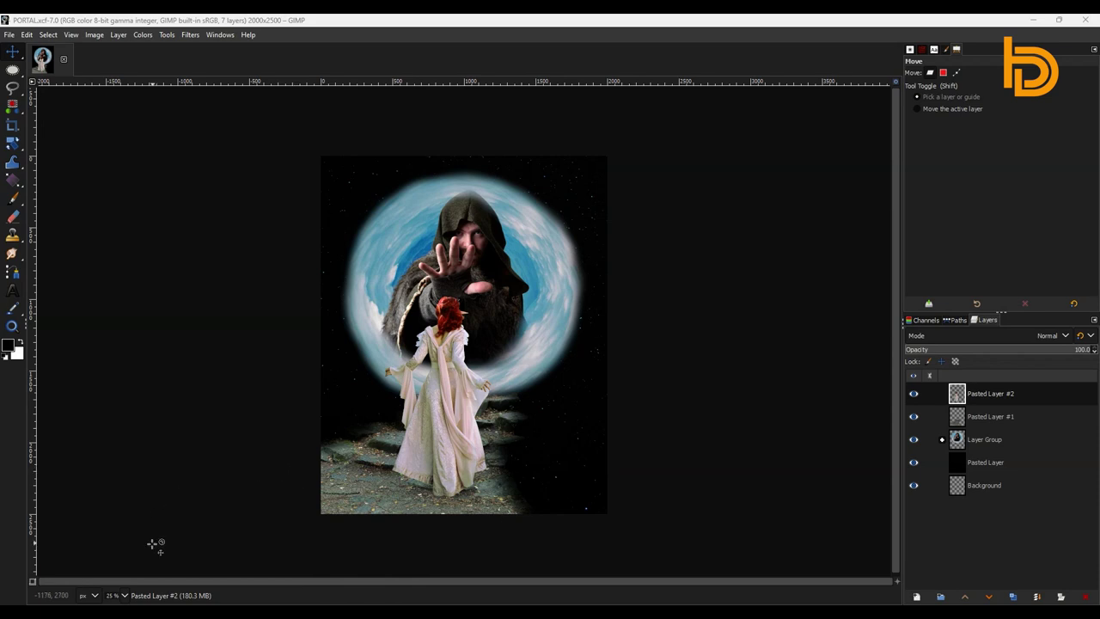
Open the recent nebula image with its embedded profile and select all of it.
left_click(11, 37)
left_click(235, 146)
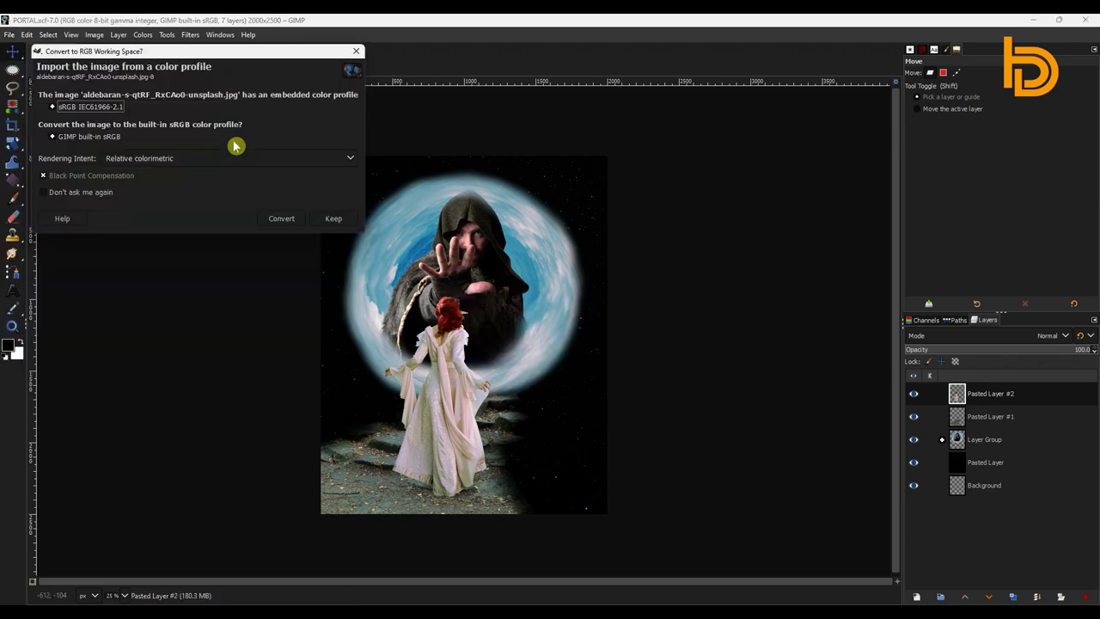
left_click(332, 220)
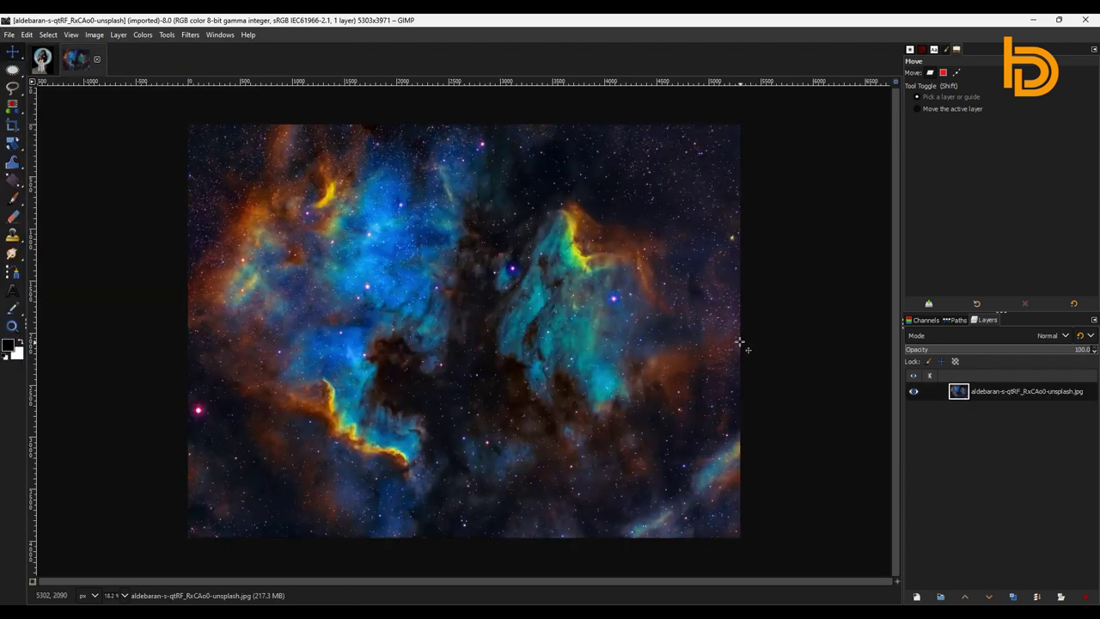
key("ctrl+a")
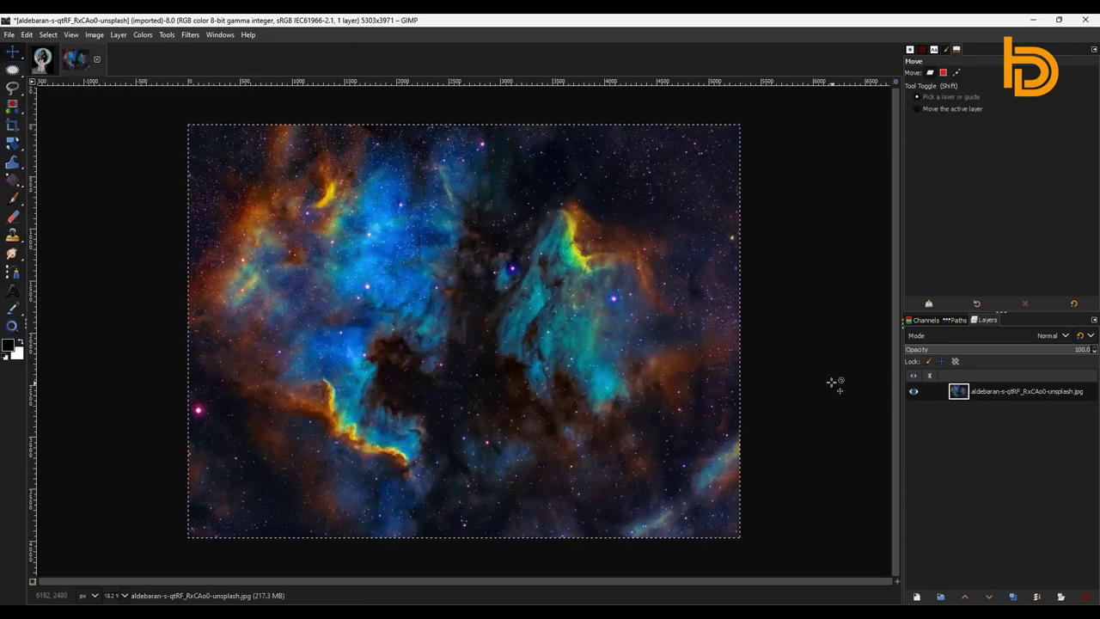
Paste the nebula into the portal composition above Background as a new layer.
key("ctrl+Page_Up")
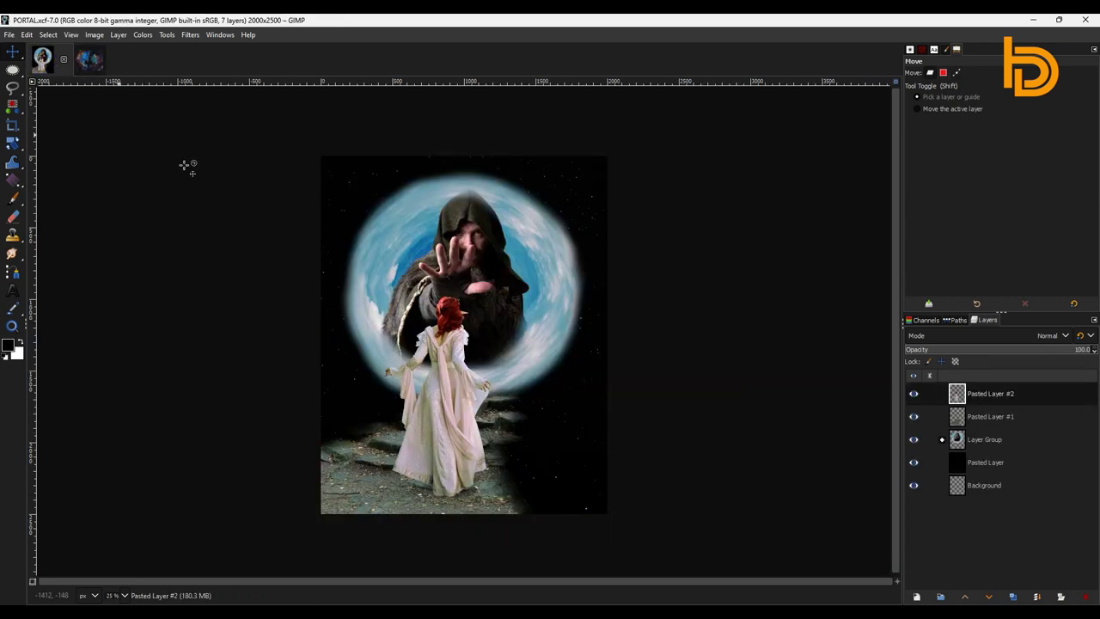
left_click(959, 487)
key("ctrl+v")
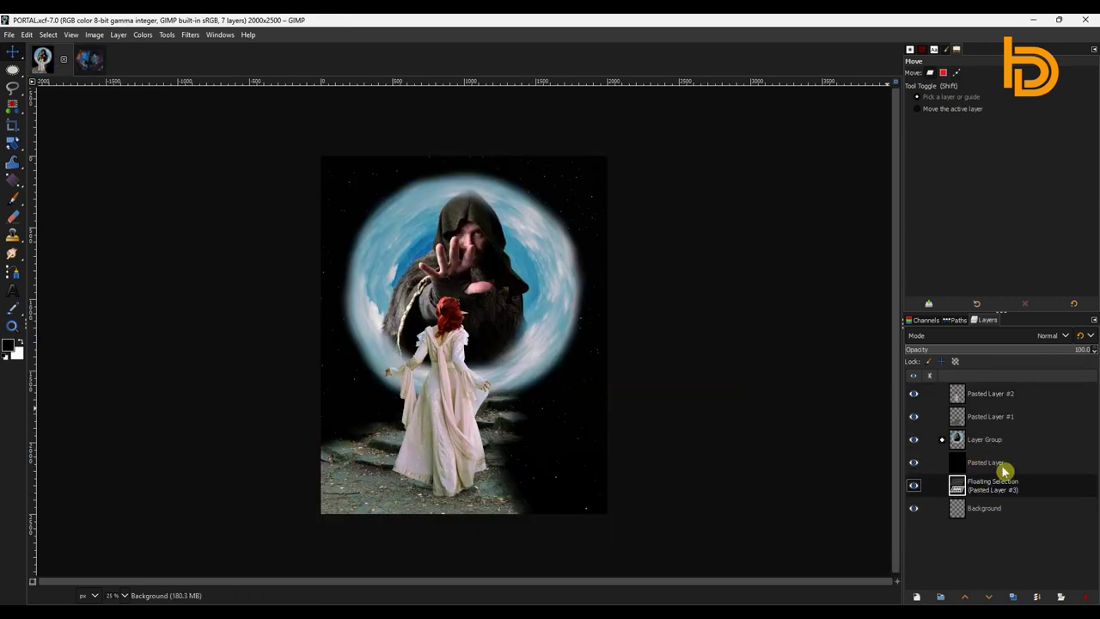
left_click(917, 597)
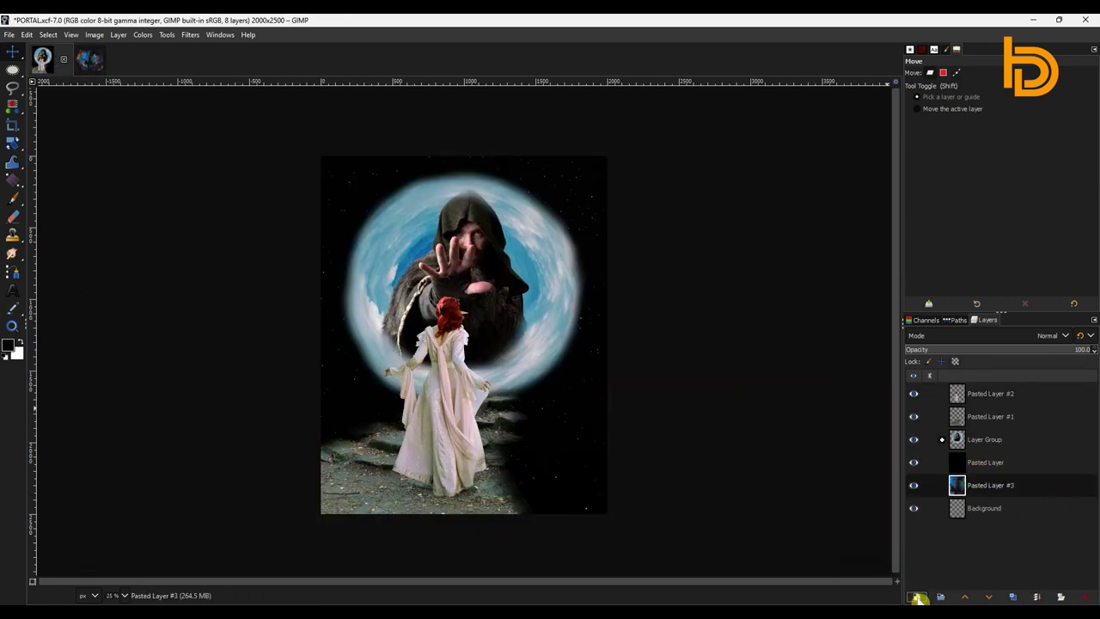
Set the black Pasted Layer's blend mode to Screen.
left_click(969, 464)
left_click(980, 337)
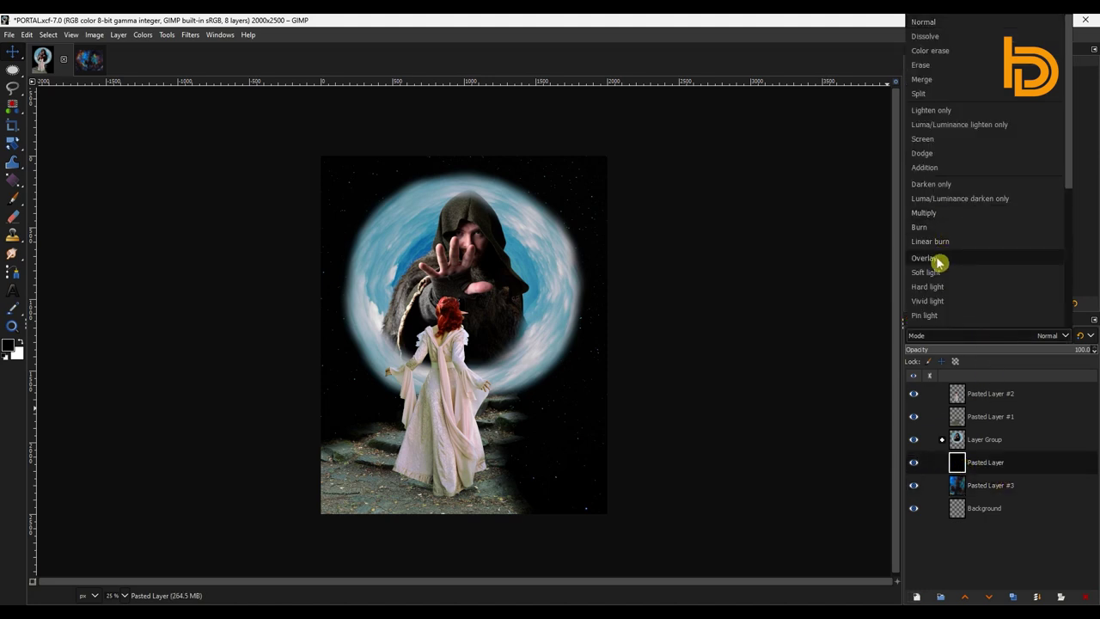
left_click(924, 138)
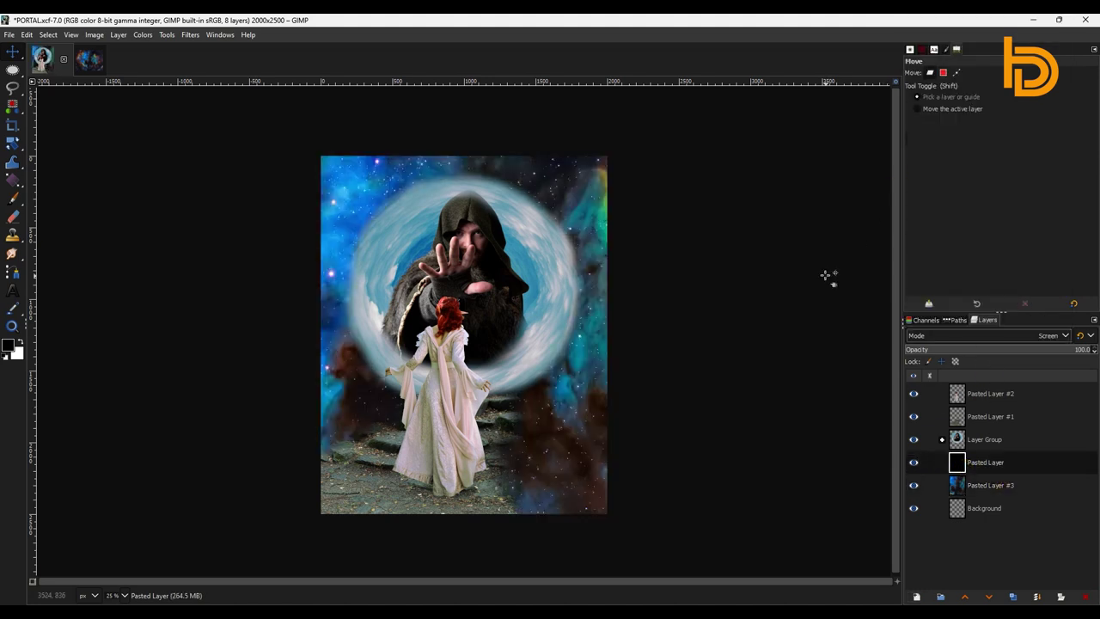
Scale Pasted Layer #3 down to about 3509x2628.
left_click(1017, 487)
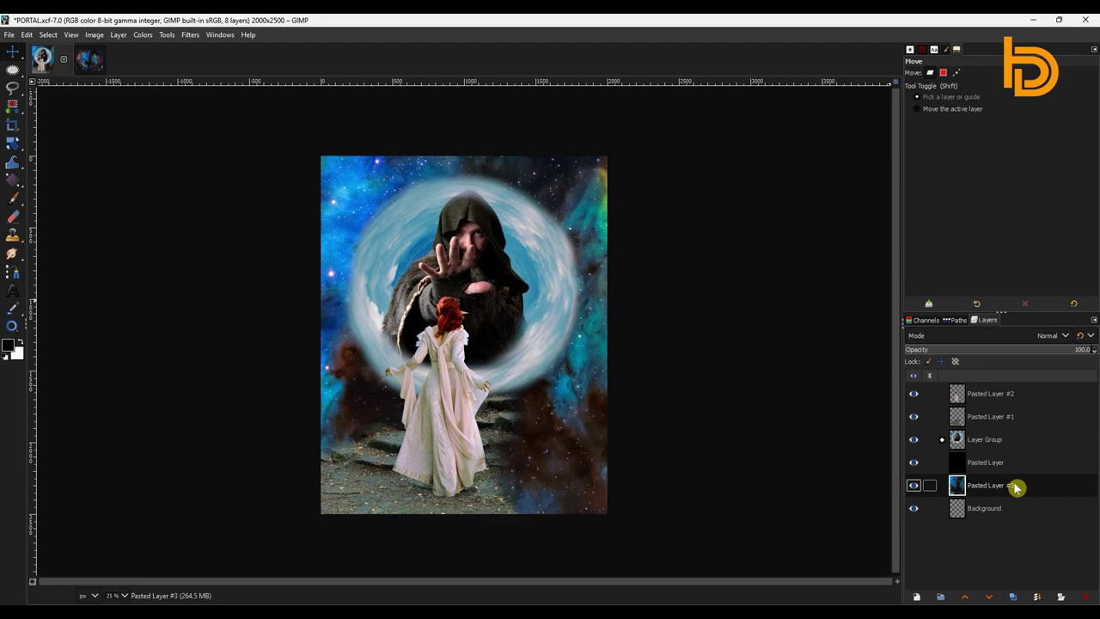
key("shift+s")
left_click_drag(245, 182, 289, 219)
left_click(857, 170)
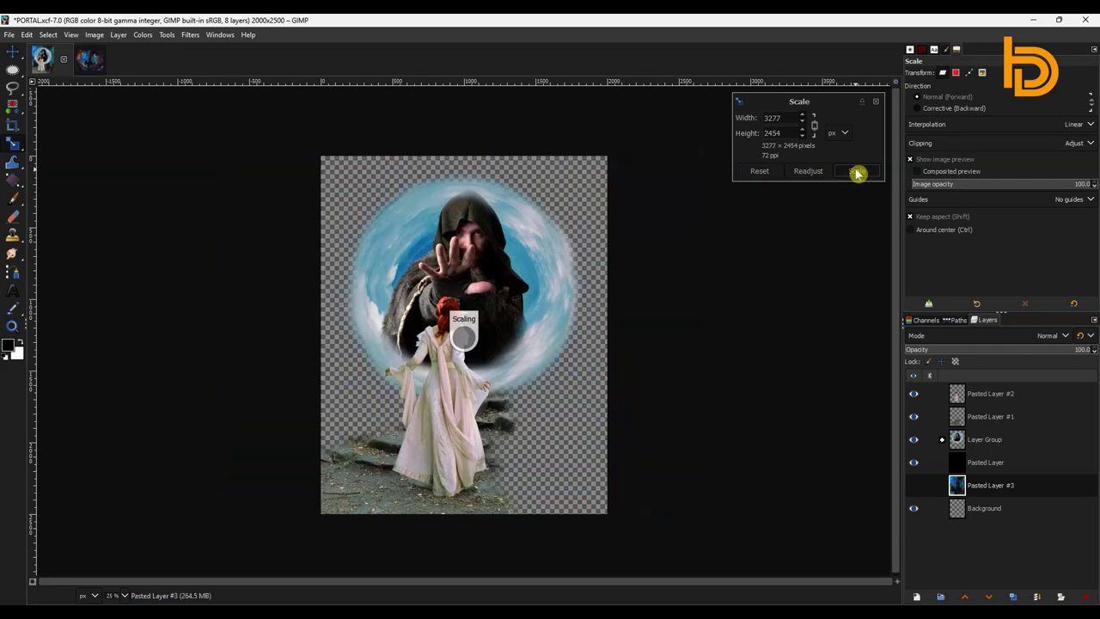
Rotate the nebula layer by 90 degrees.
key("shift+r")
left_click(763, 355)
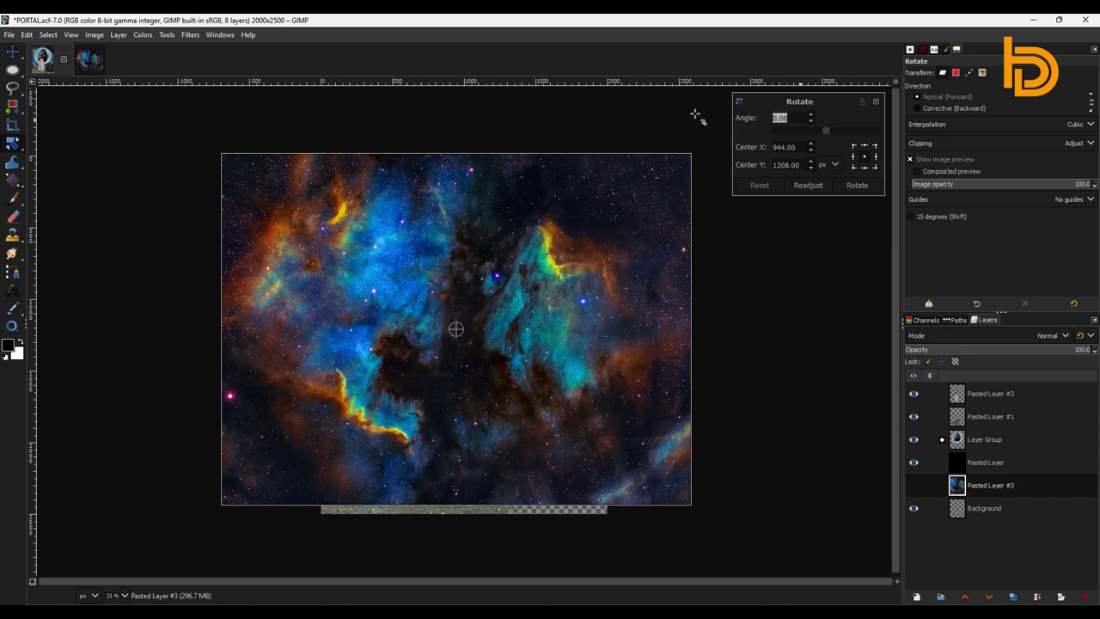
type("0")
key("Return")
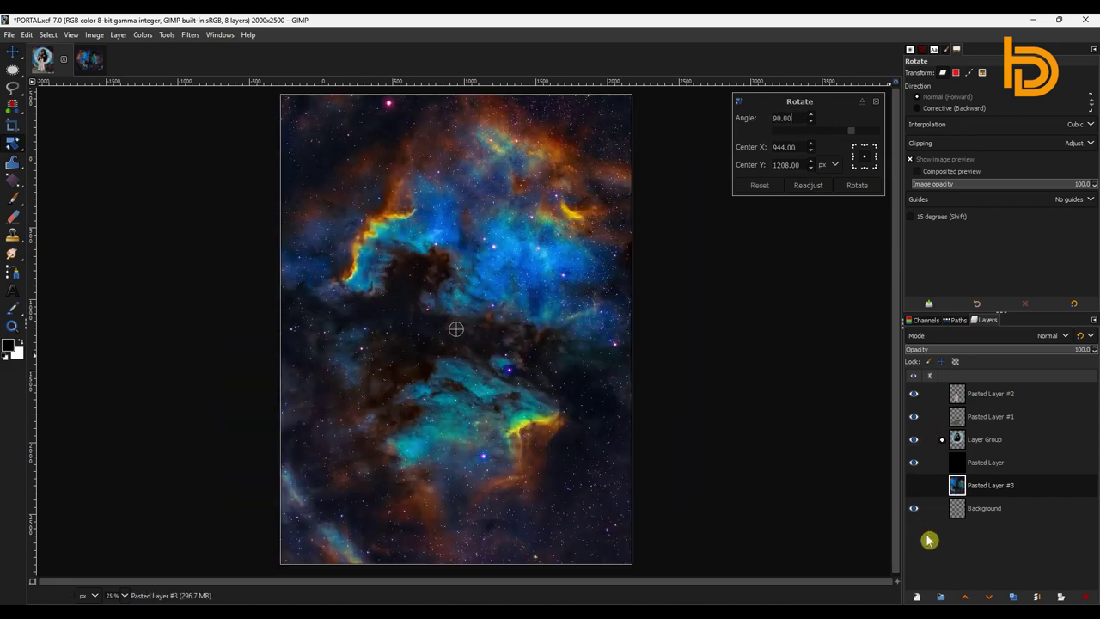
left_click(857, 184)
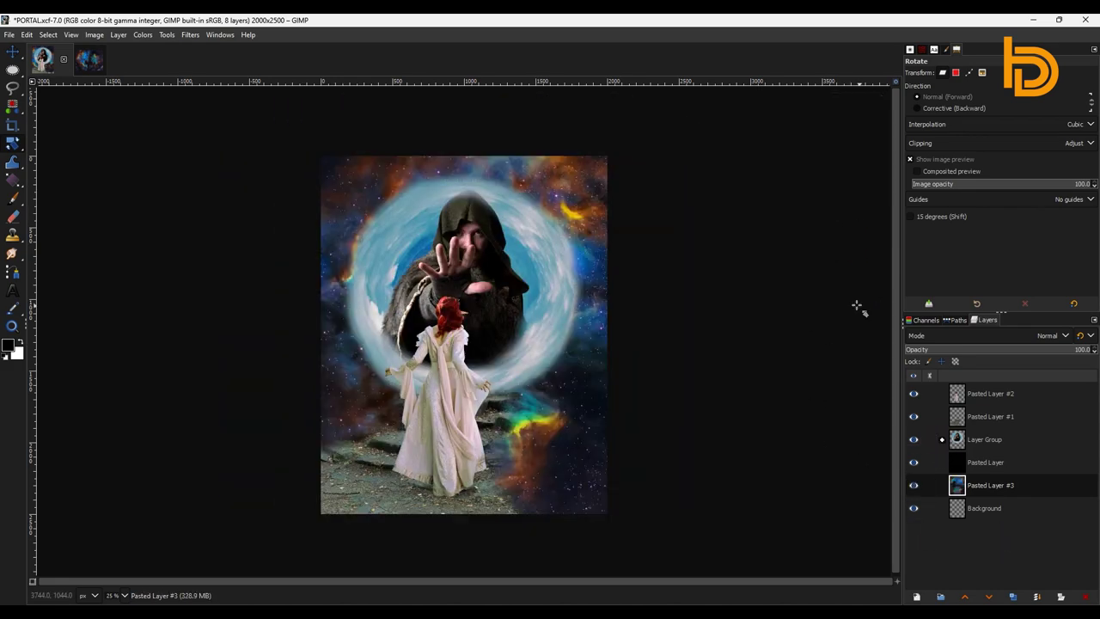
Add a white, fully opaque layer mask to the portal-and-model Layer Group.
left_click(999, 442)
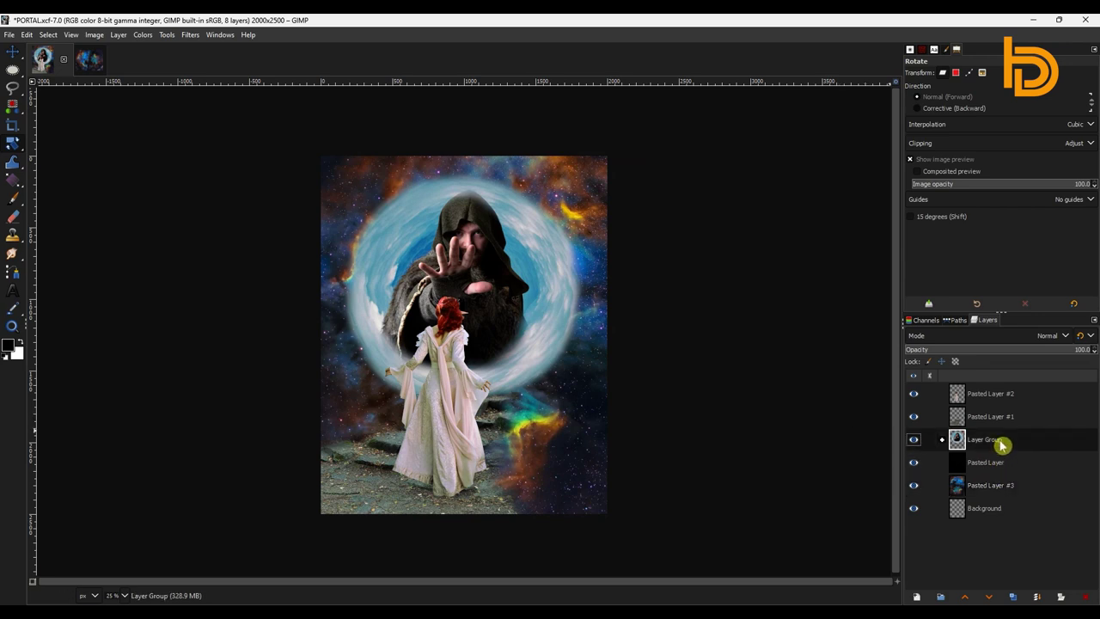
left_click(1066, 597)
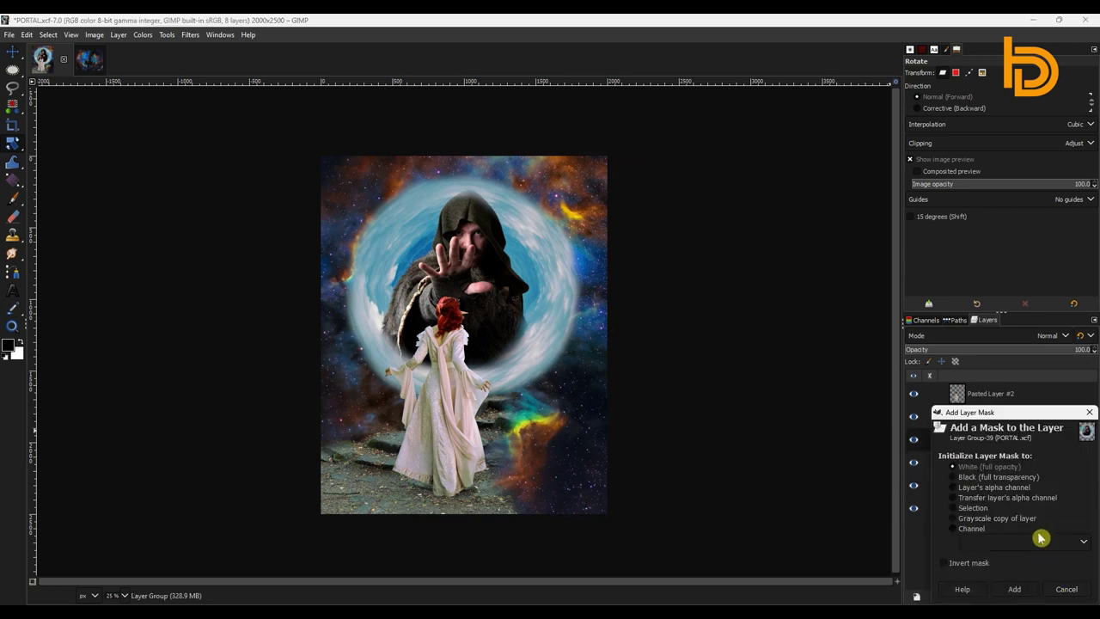
left_click(1017, 590)
Shift the MODEL layer's colour balance slightly toward cyan (−9.3).
left_click(942, 440)
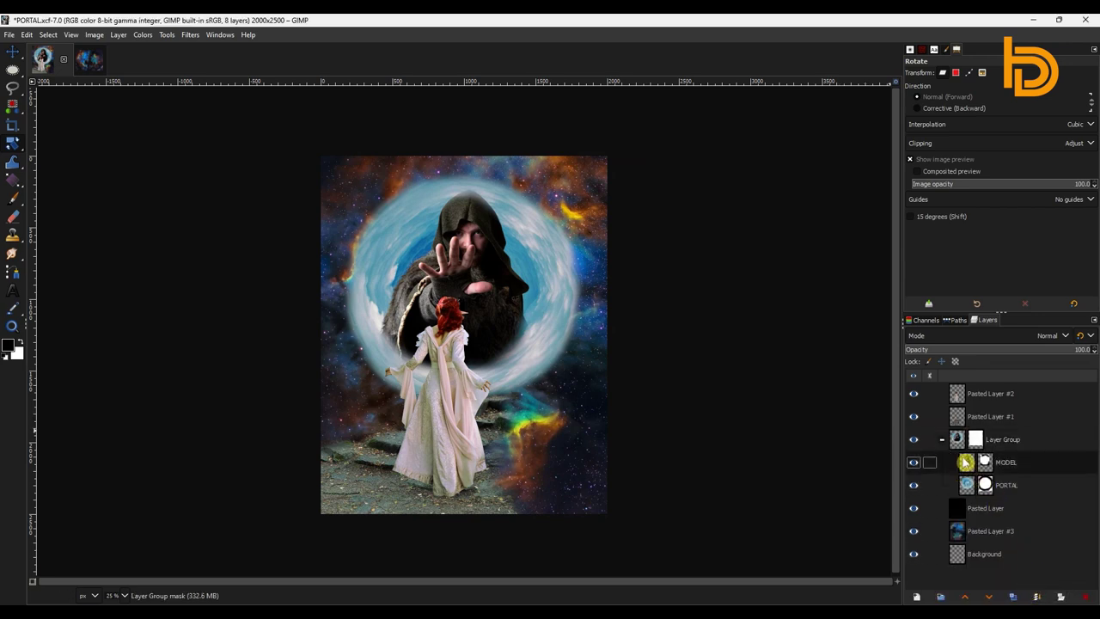
left_click(965, 462)
left_click(143, 35)
left_click(159, 48)
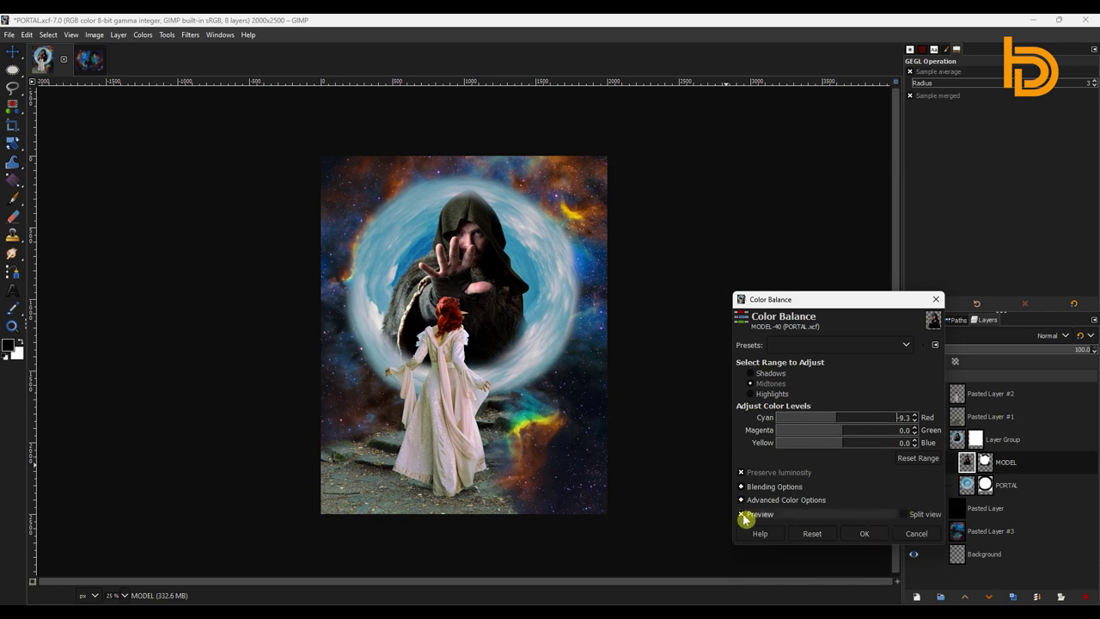
left_click(864, 533)
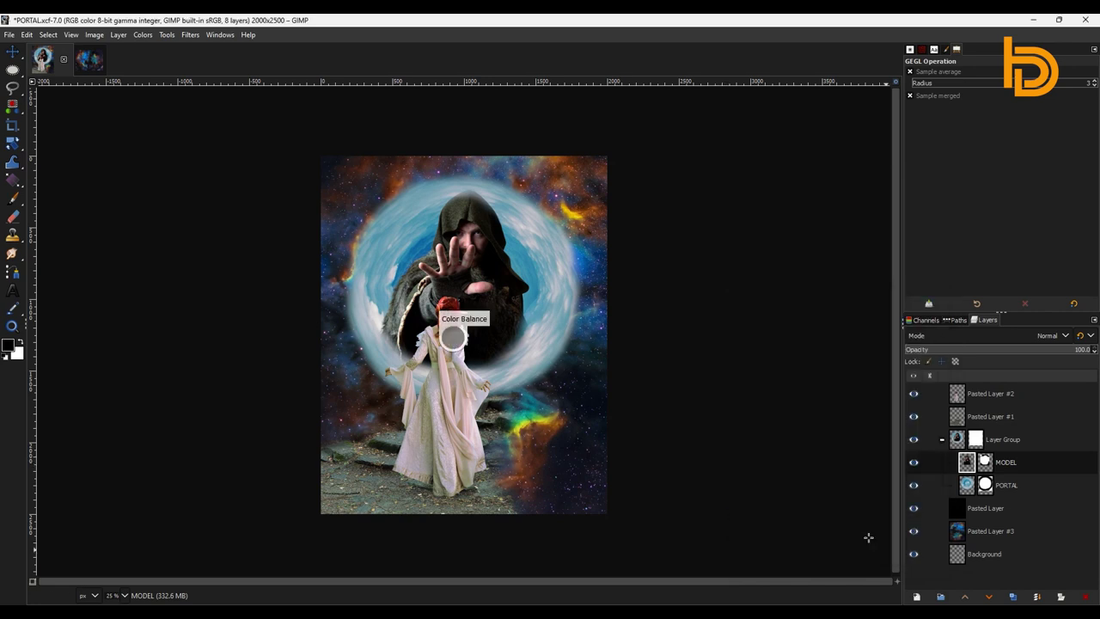
left_click(944, 440)
With the soft 2. Hardness 025 brush, paint the group mask to fade the portal's right side and upper-left arc.
left_click(977, 440)
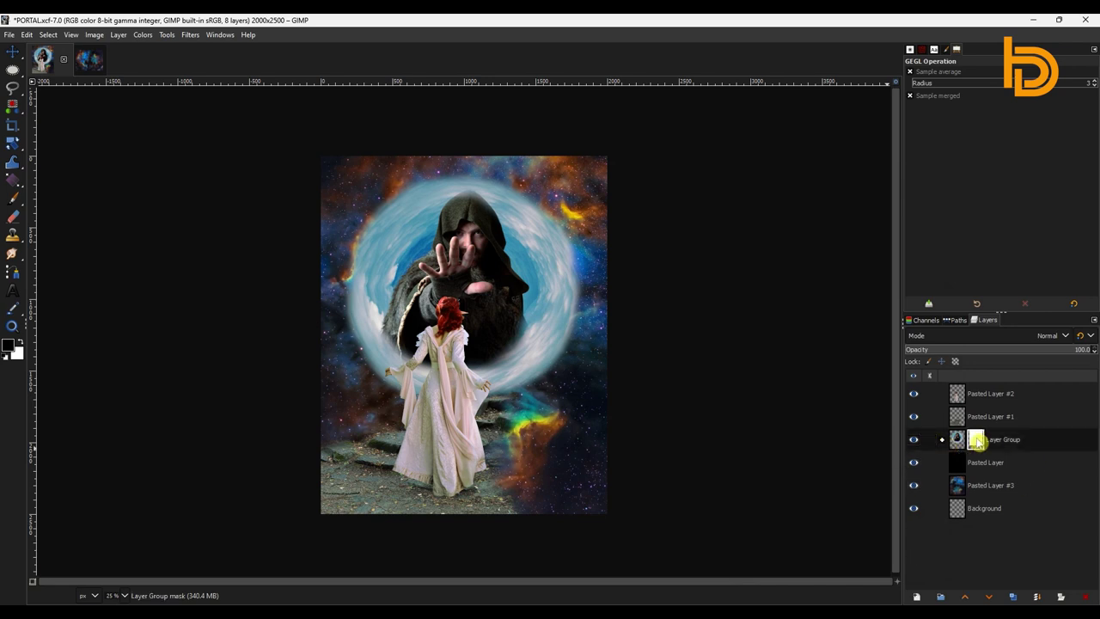
key("p")
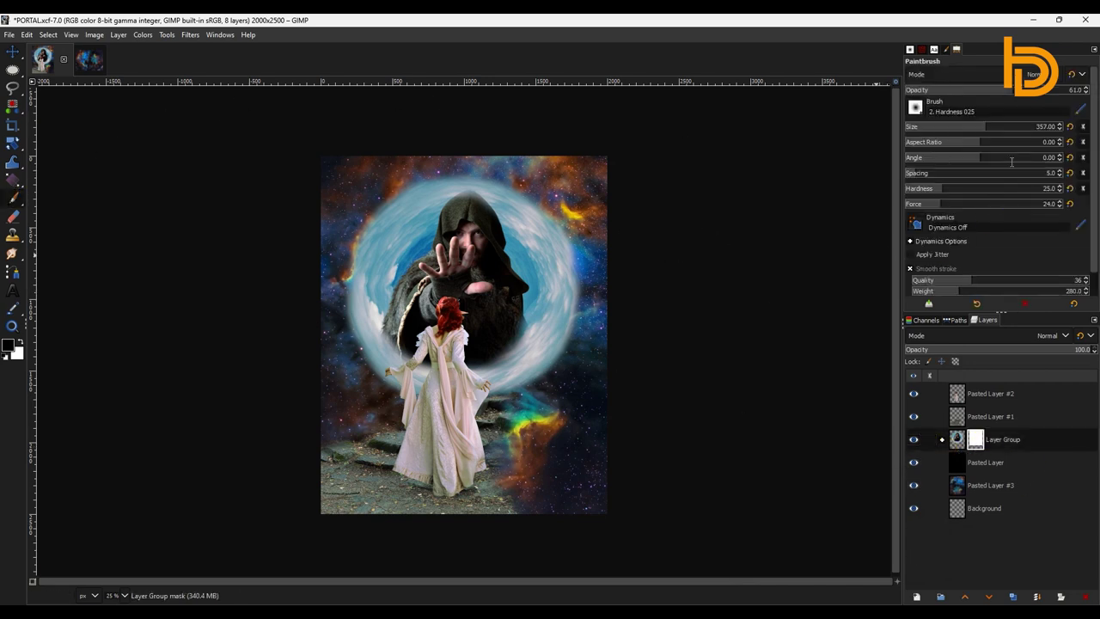
left_click(918, 107)
left_click(992, 137)
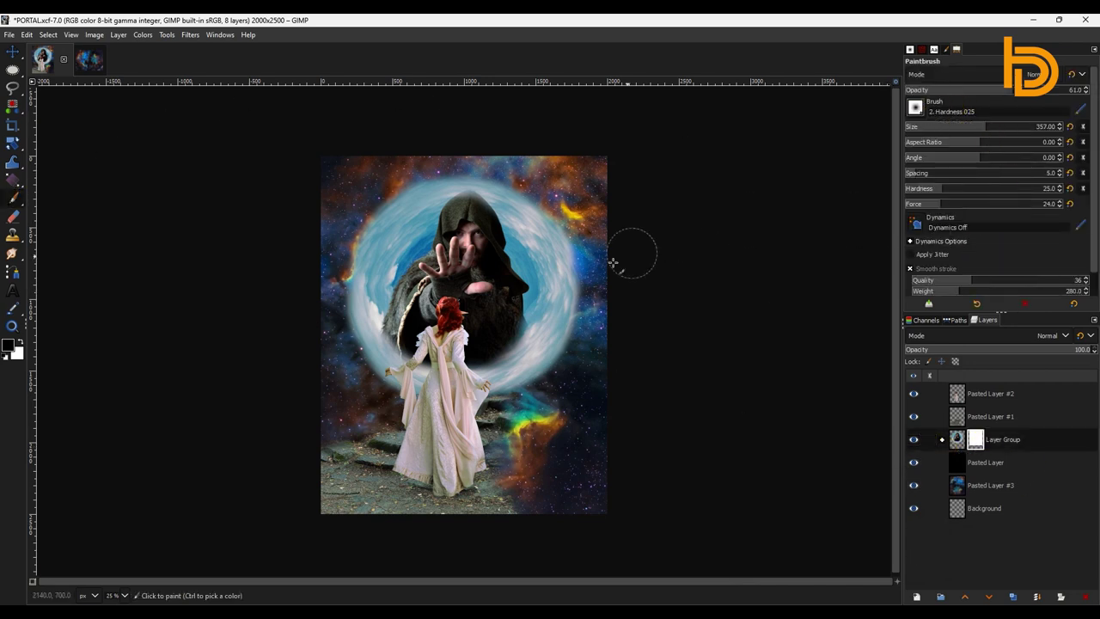
left_click_drag(543, 221, 550, 366)
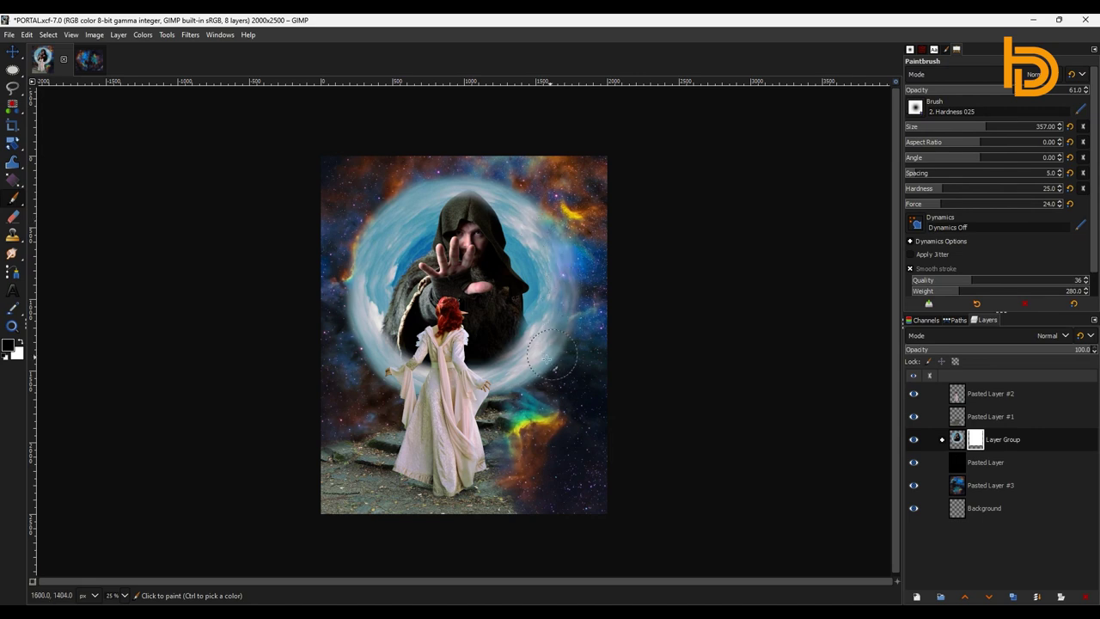
mouse_move(541, 197)
left_mouse_down()
mouse_move(360, 337)
mouse_move(534, 379)
left_mouse_up()
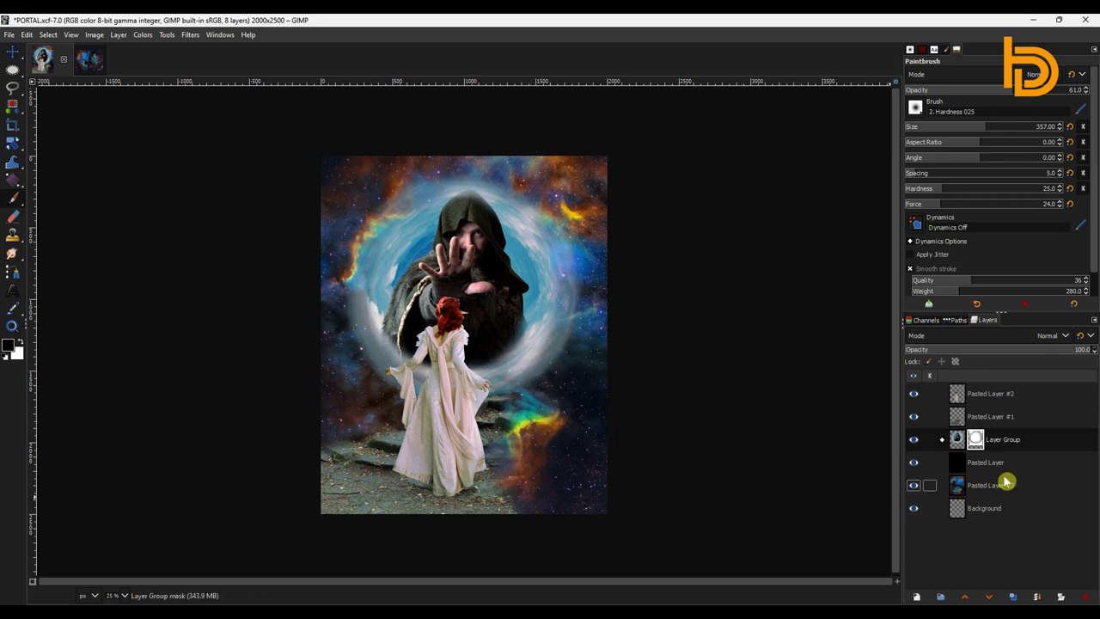
Darken Pasted Layer #2 with a Curves adjustment, pulling midtones from 123 down to 101.
left_click(956, 393)
left_click(142, 35)
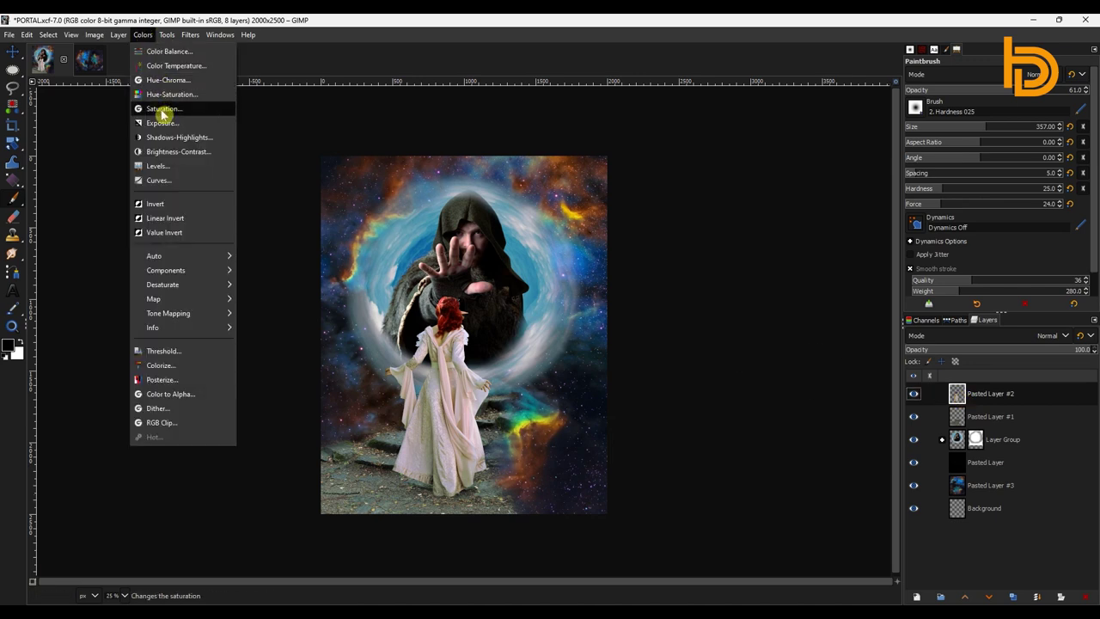
left_click(159, 180)
left_click_drag(187, 183, 182, 200)
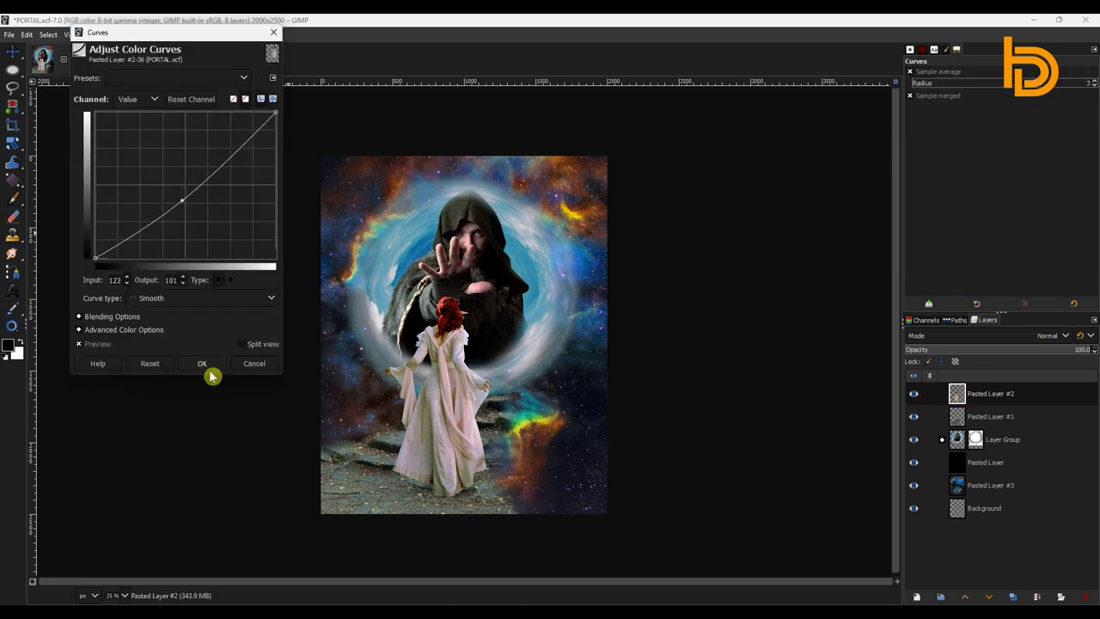
left_click(210, 365)
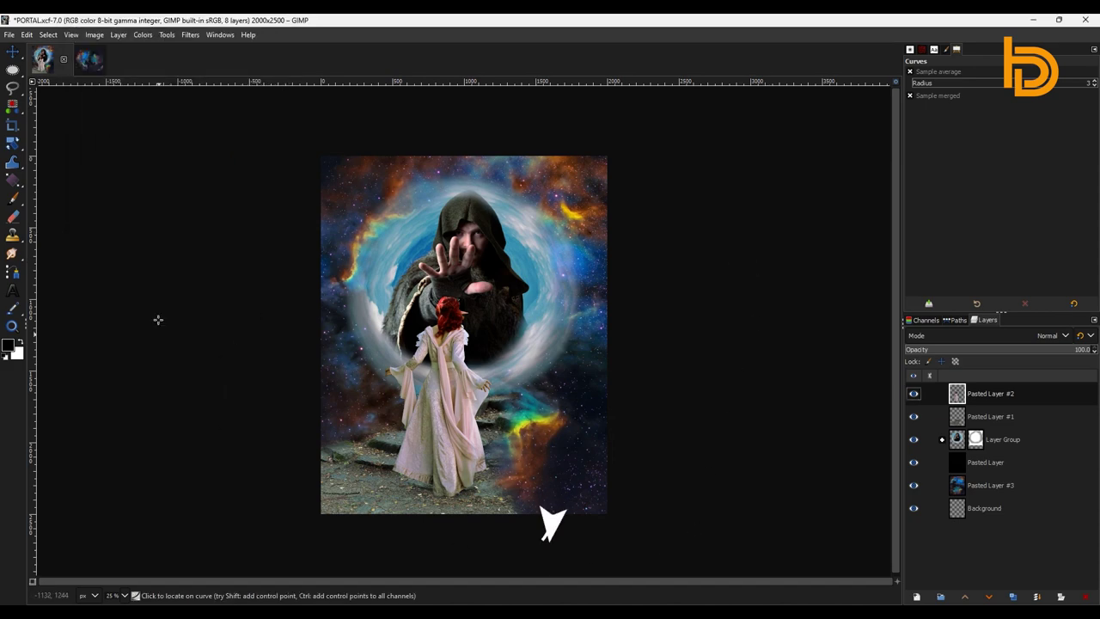
Close the aldebaran image without saving.
left_click(86, 57)
left_click(96, 58)
left_click(573, 380)
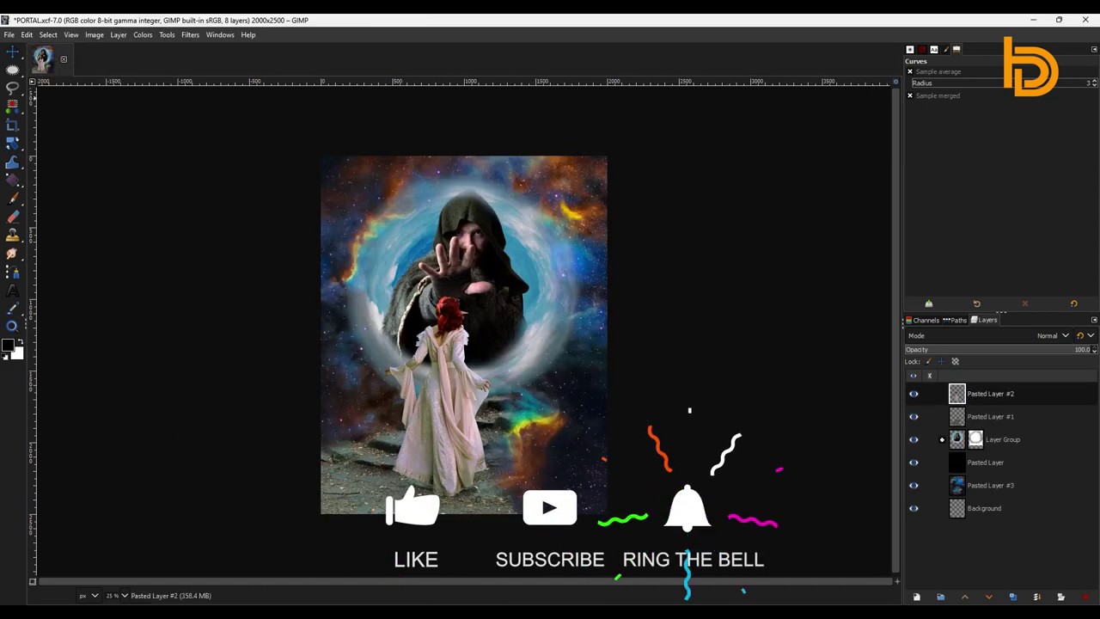
Reopen the firework image, Magic_Sparks_15.PNG and SPIRAL.png from recent files, keeping their colour profiles.
left_click(8, 34)
mouse_move(37, 123)
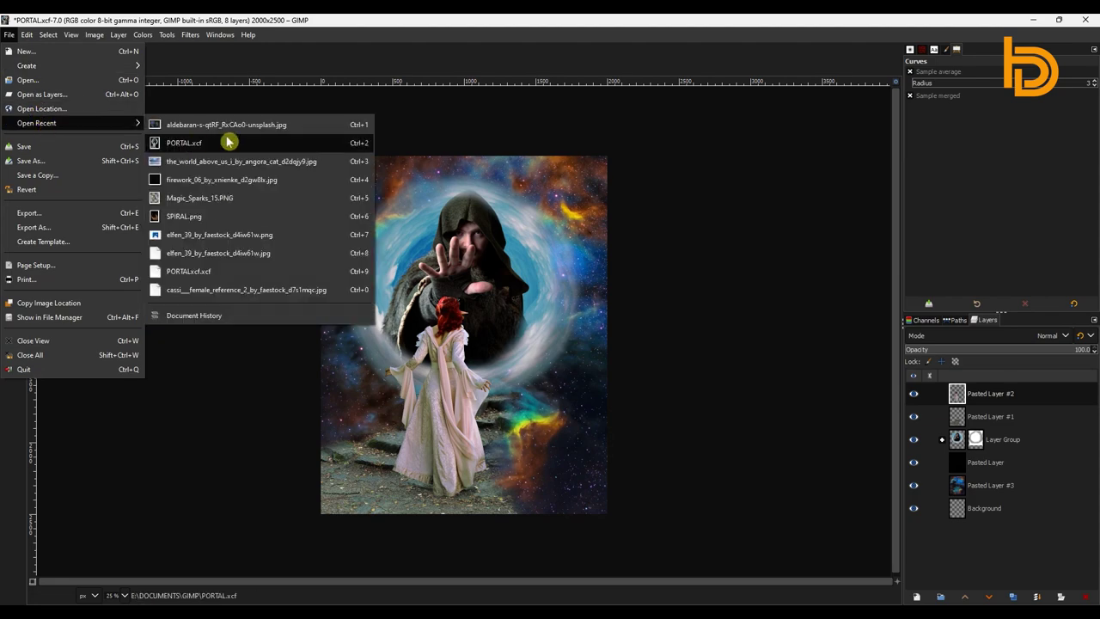
left_click(231, 177)
left_click(415, 308)
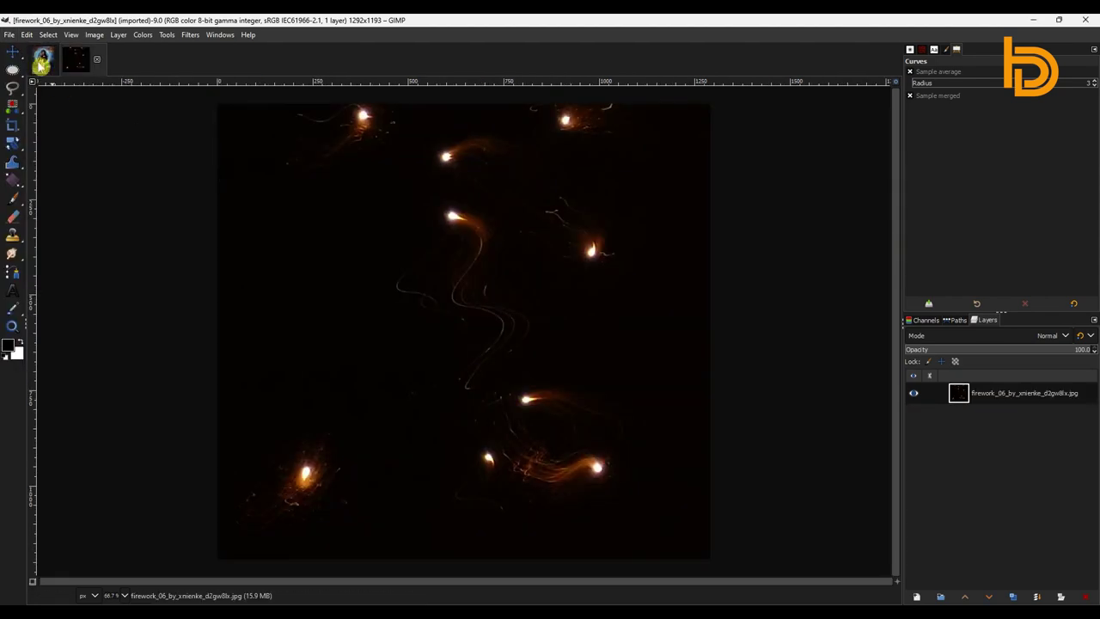
left_click(9, 34)
mouse_move(37, 123)
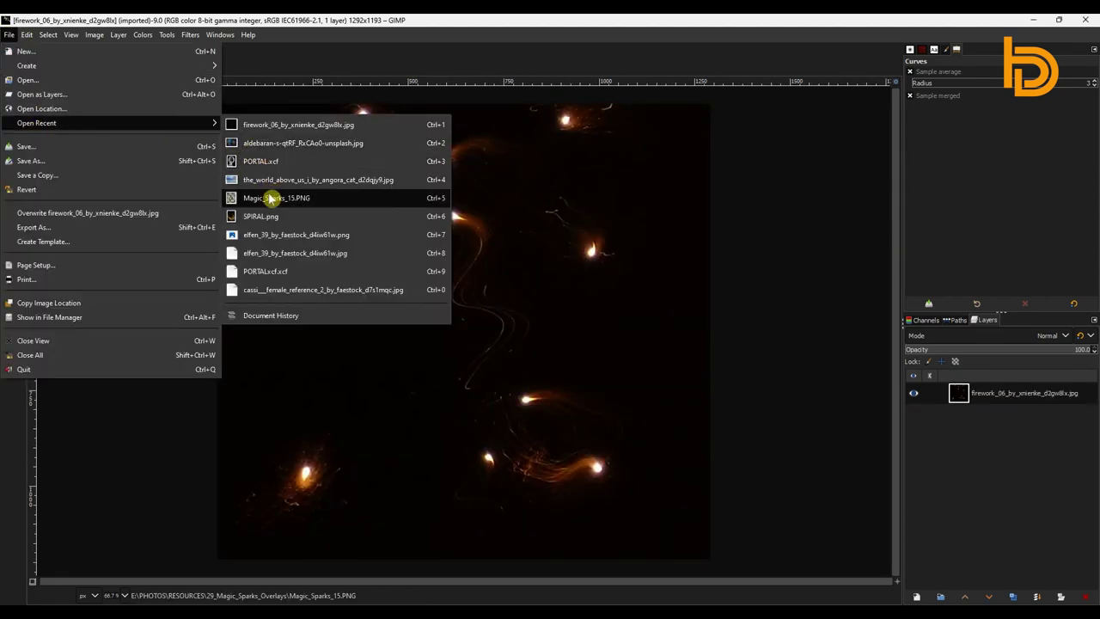
left_click(267, 198)
left_click(246, 211)
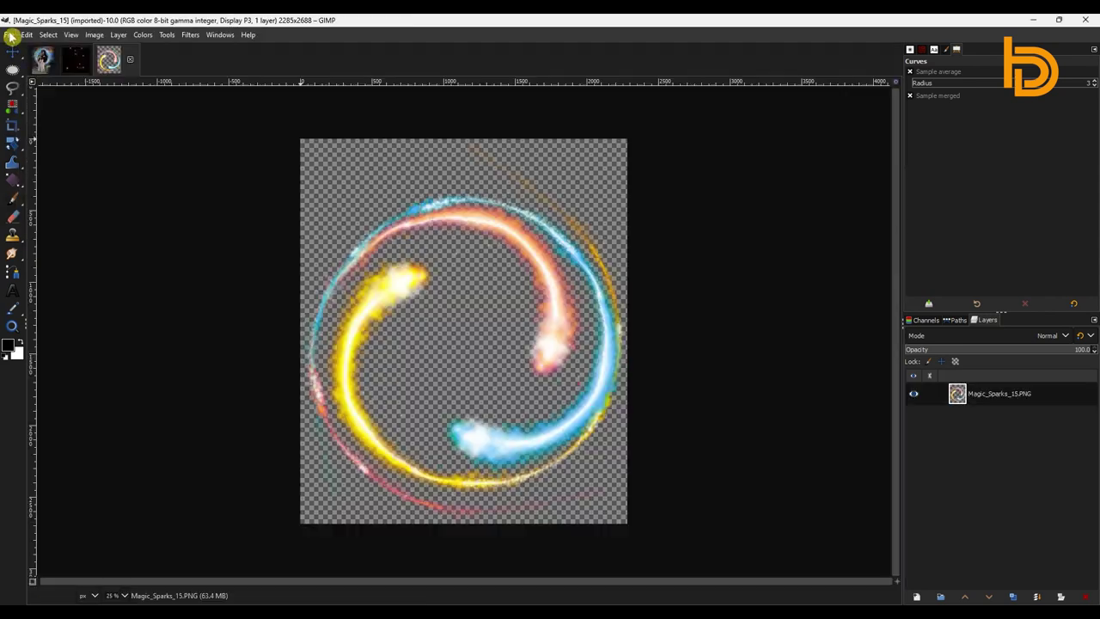
left_click(9, 35)
left_click(226, 215)
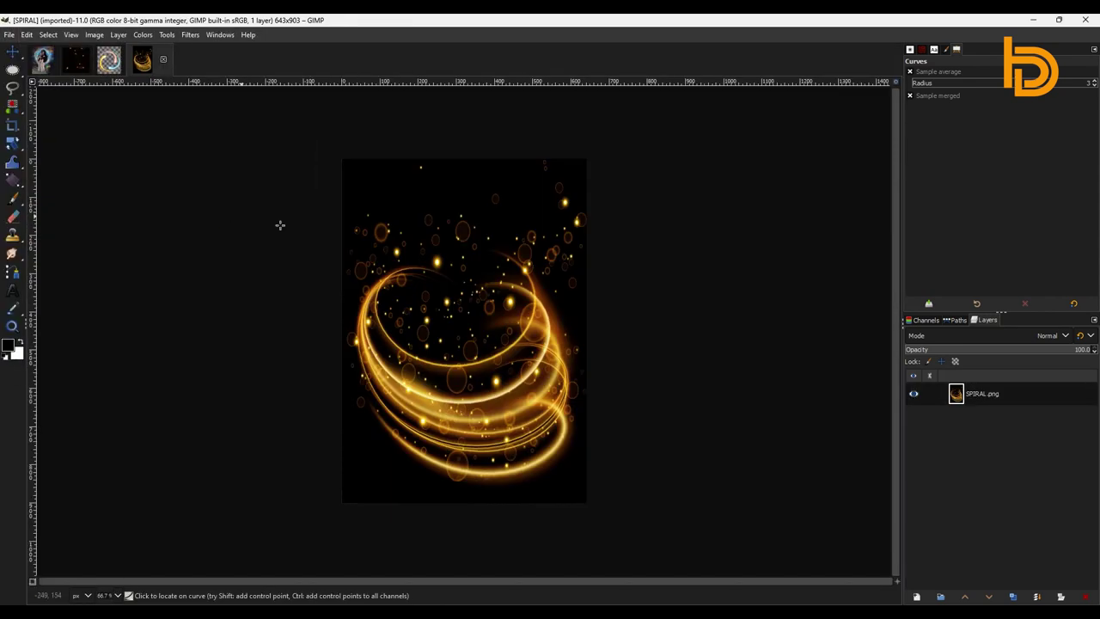
Copy the entire Magic_Sparks_15 ring and select Pasted Layer #1 in the PORTAL composite.
left_click(46, 63)
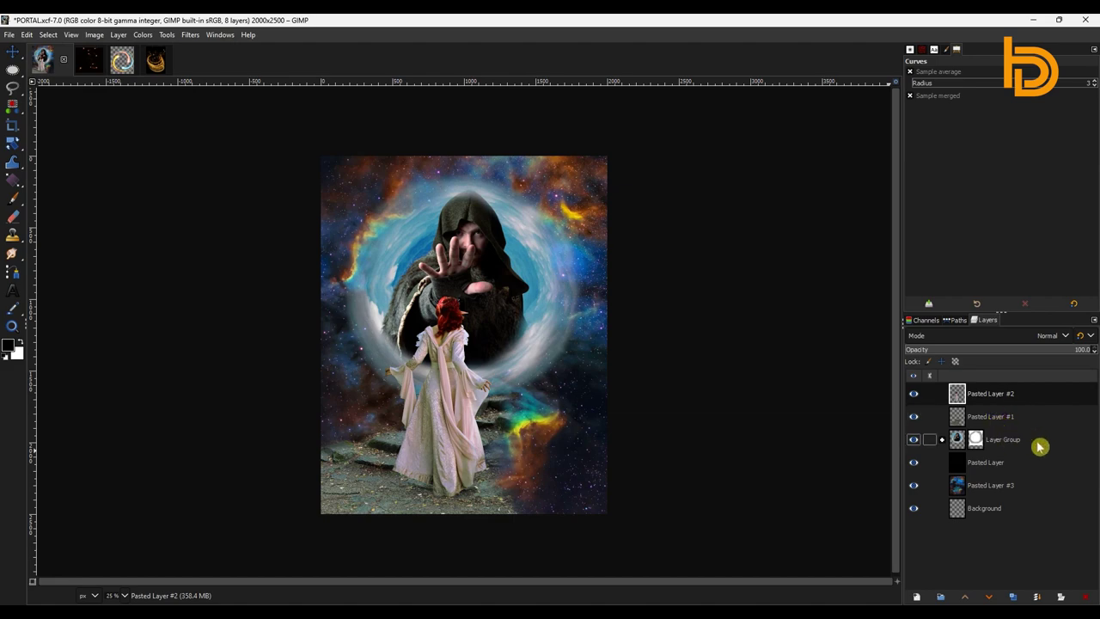
left_click(109, 73)
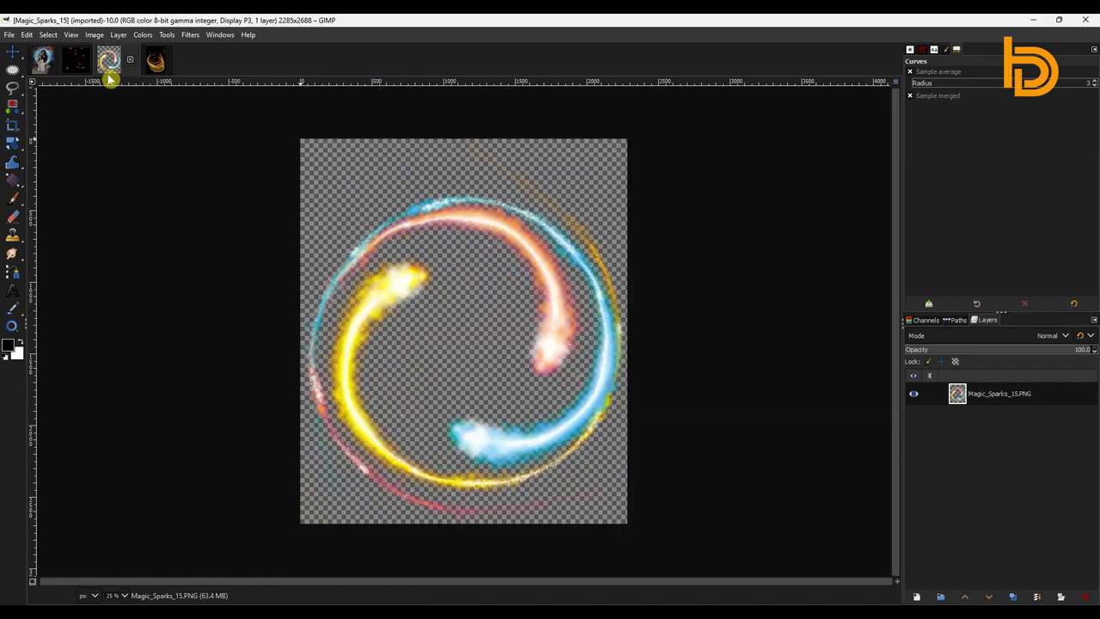
key("ctrl+a")
key("ctrl+c")
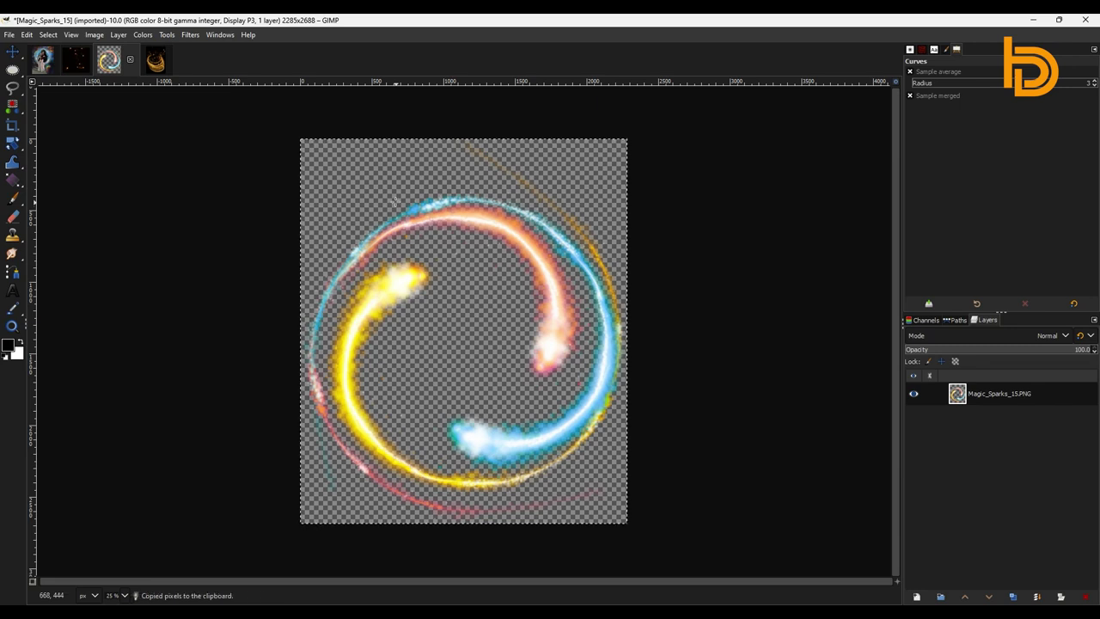
left_click(43, 57)
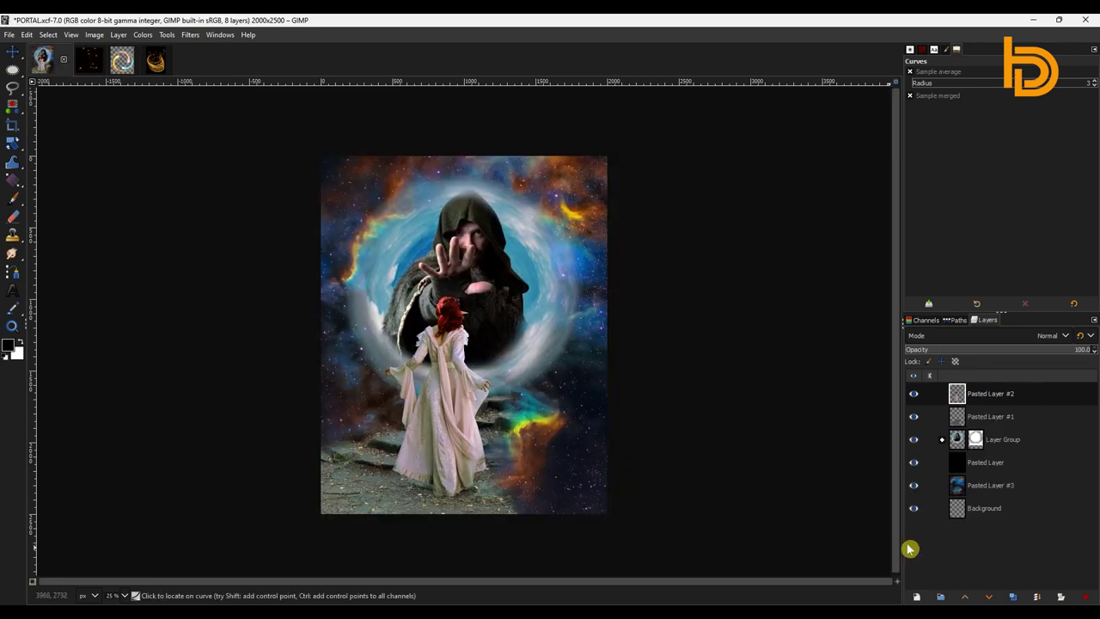
left_click(942, 439)
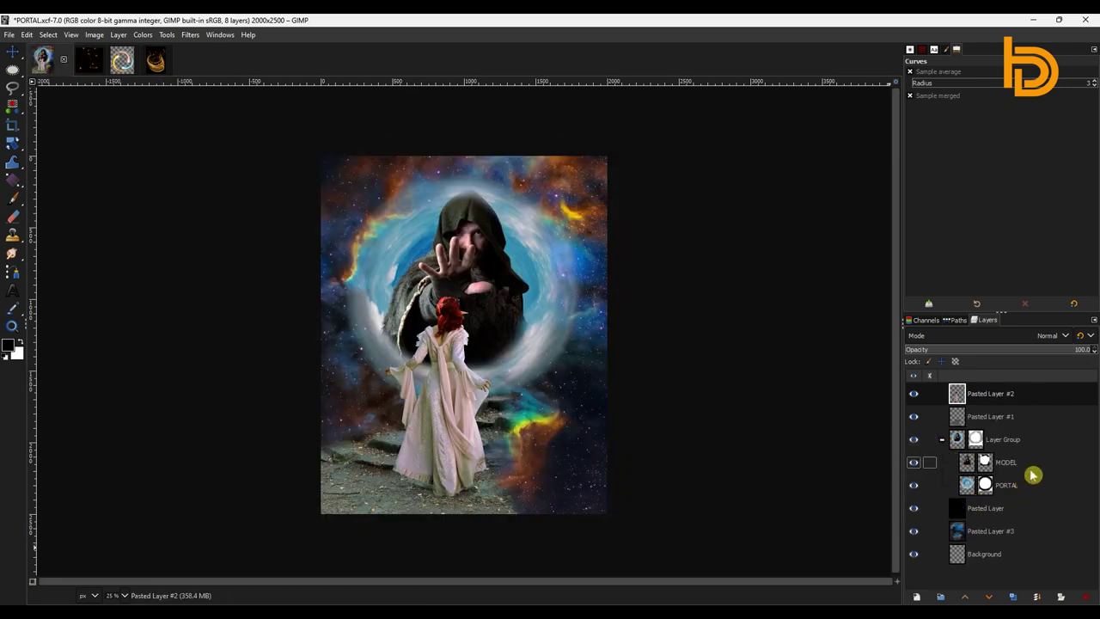
left_click(991, 416)
left_click(943, 440)
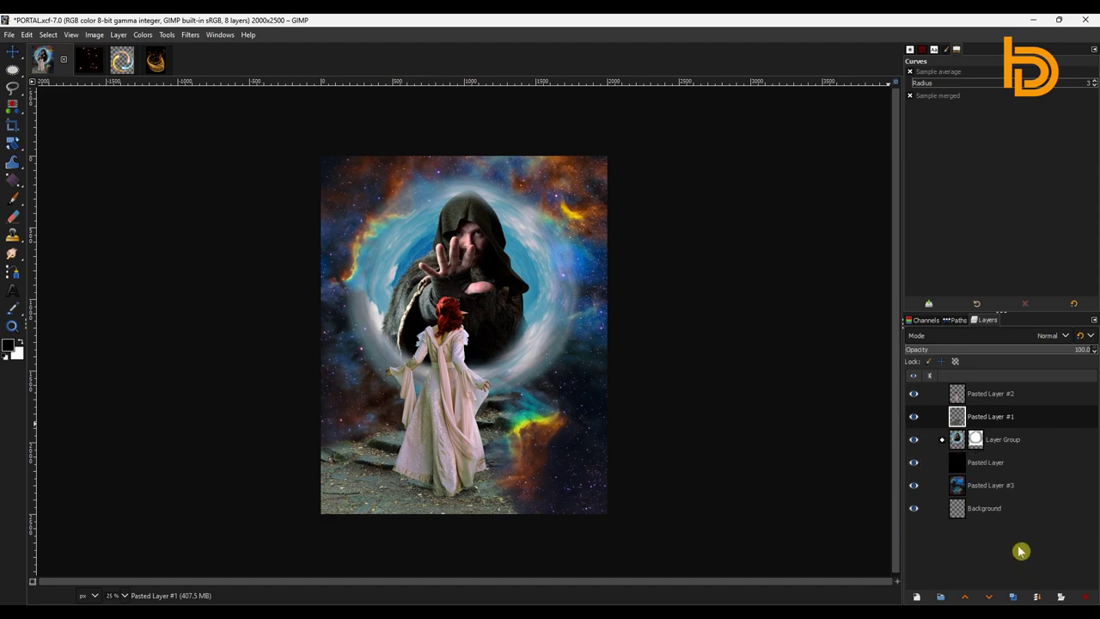
Paste the spark ring into the composite as its own new layer, Pasted Layer #4.
key("ctrl+v")
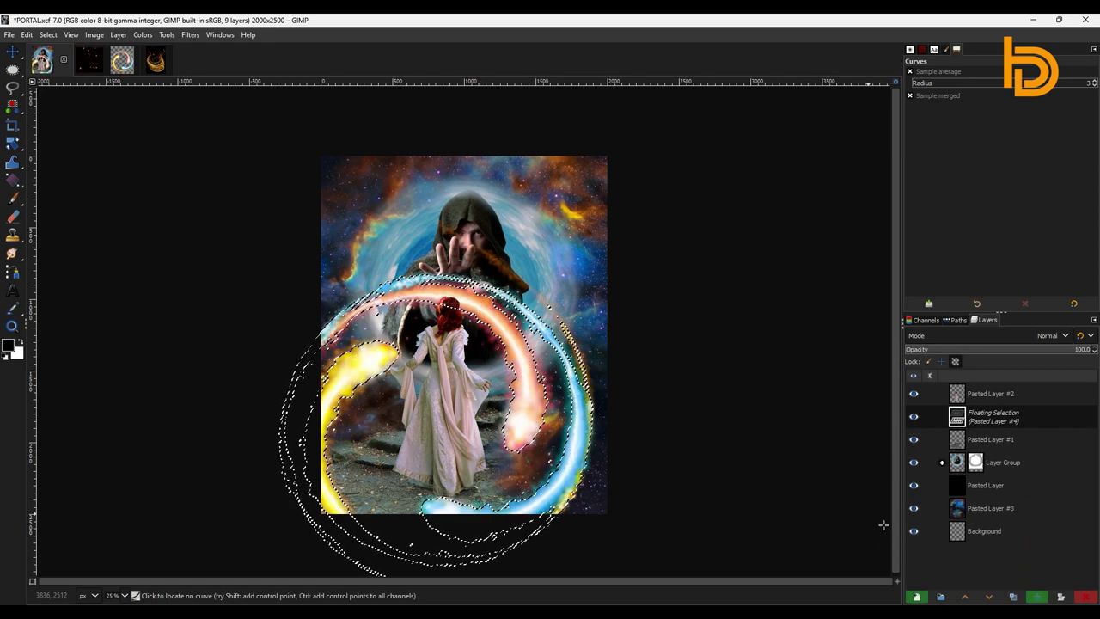
left_click(916, 597)
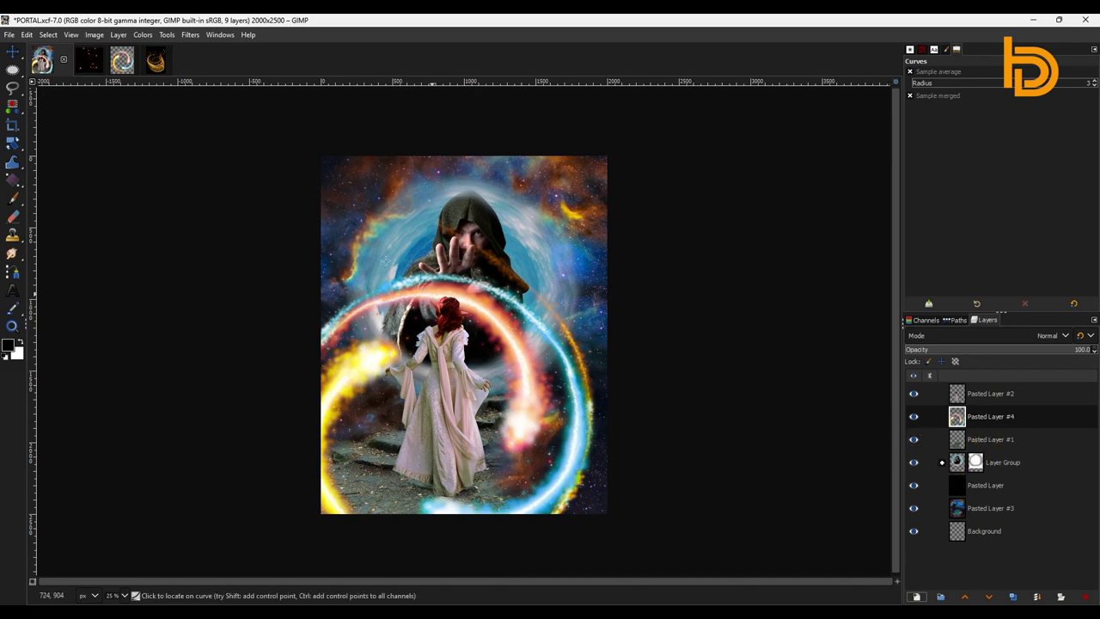
left_click(13, 54)
Scale the ring layer down to 337×397 so it sits in the warrior's raised hand.
key("shift+s")
left_click(788, 232)
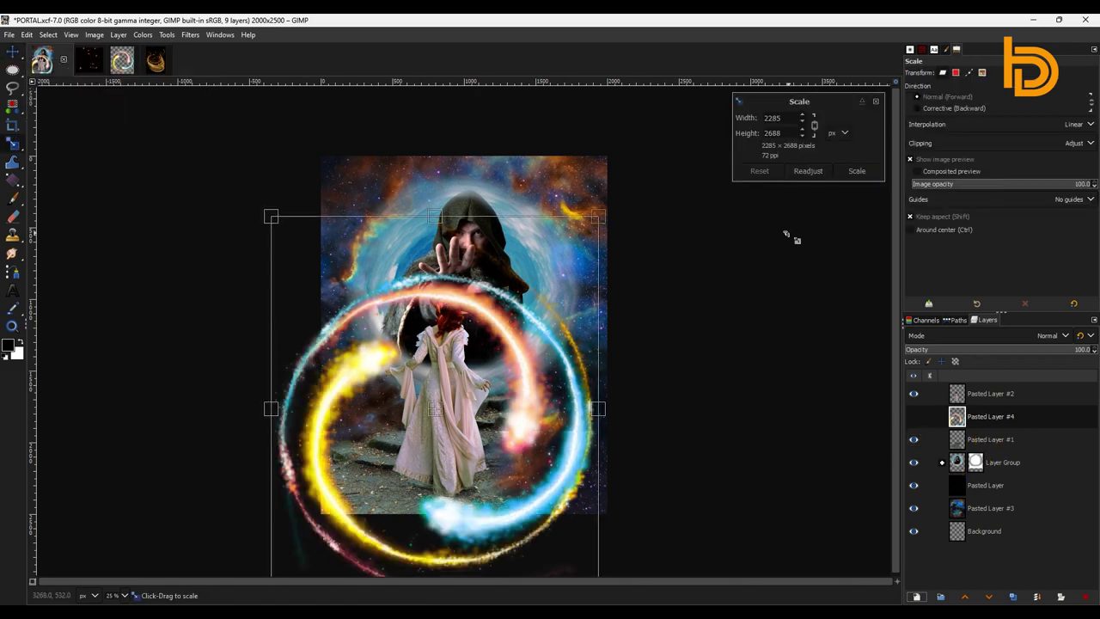
mouse_move(268, 213)
left_mouse_down()
mouse_move(451, 227)
mouse_move(525, 176)
left_mouse_up()
left_click_drag(574, 251, 441, 289)
left_click_drag(407, 330, 436, 315)
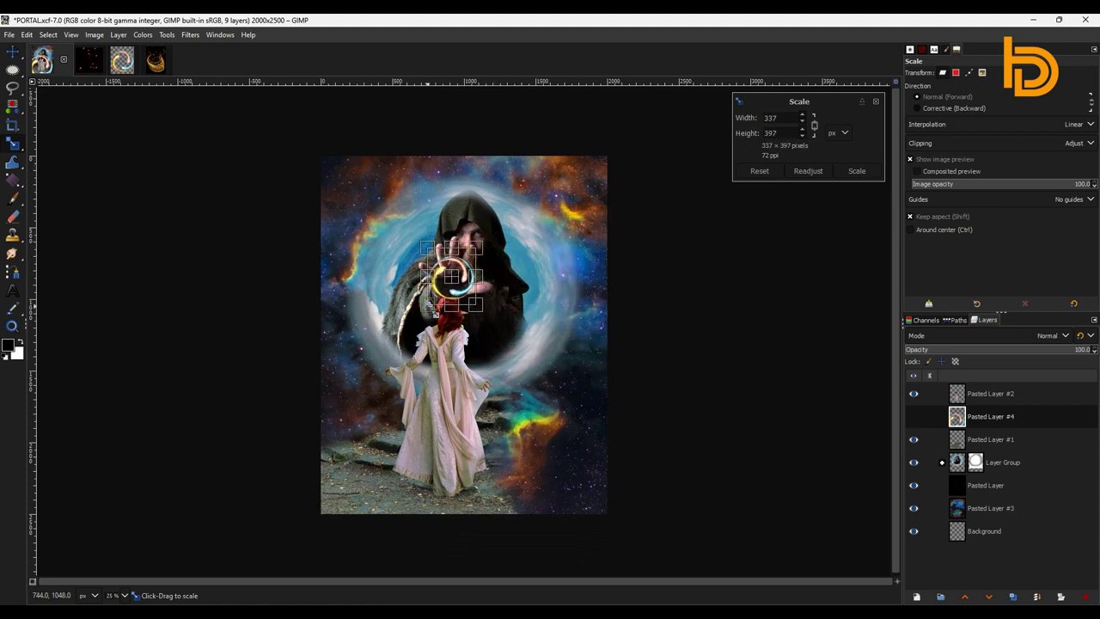
left_click(857, 171)
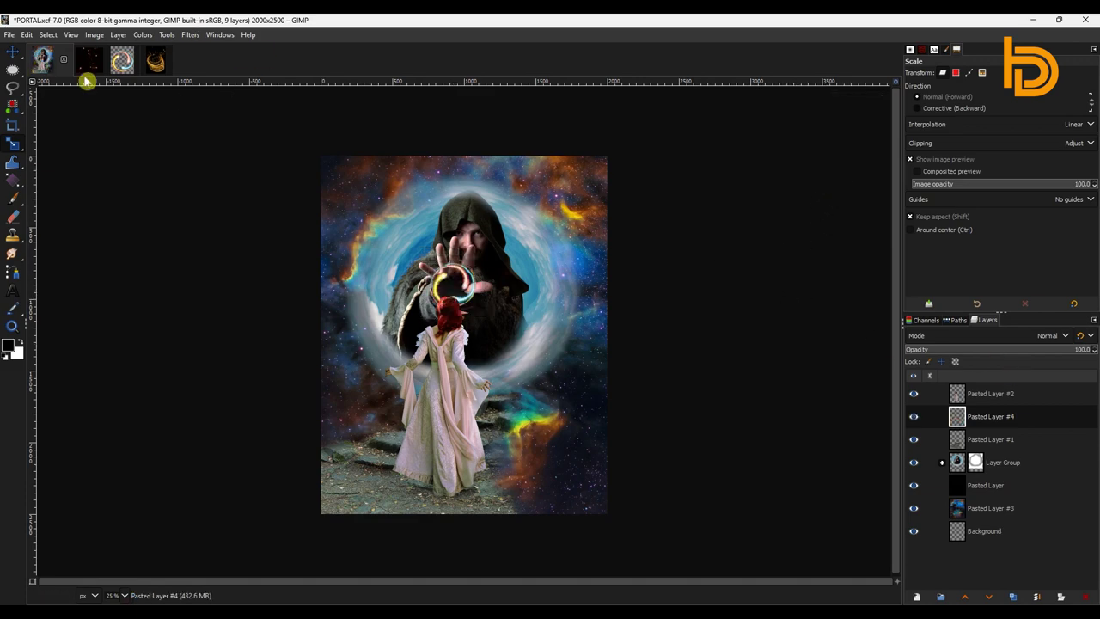
left_click(121, 59)
Close Magic_Sparks without saving and paste the whole SPIRAL image into PORTAL above Pasted Layer #2.
left_click(137, 59)
left_click(537, 379)
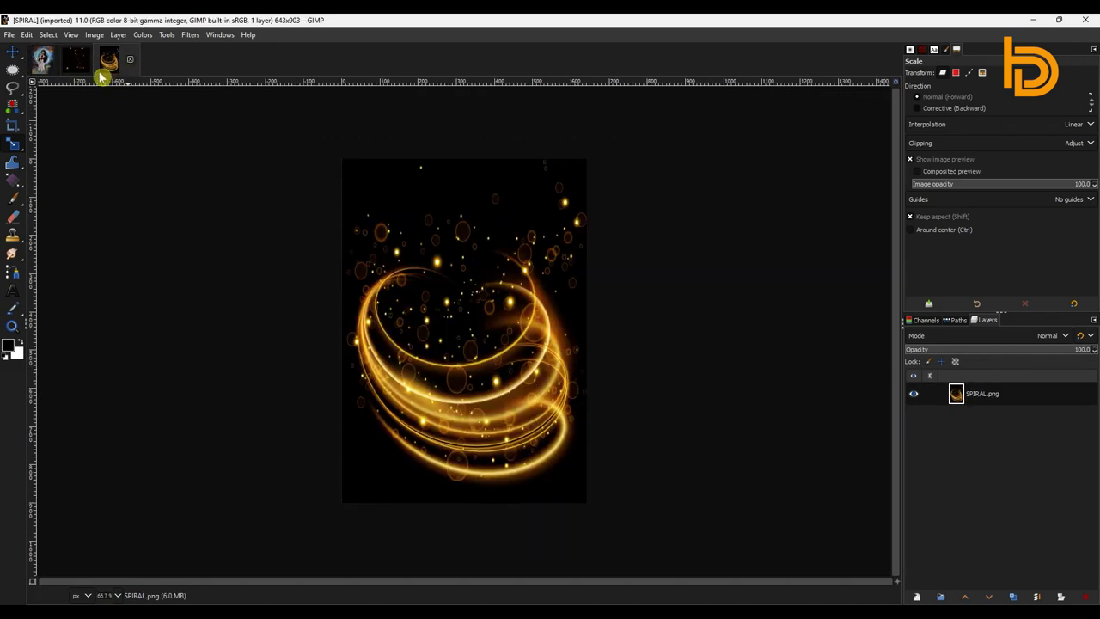
key("ctrl+a")
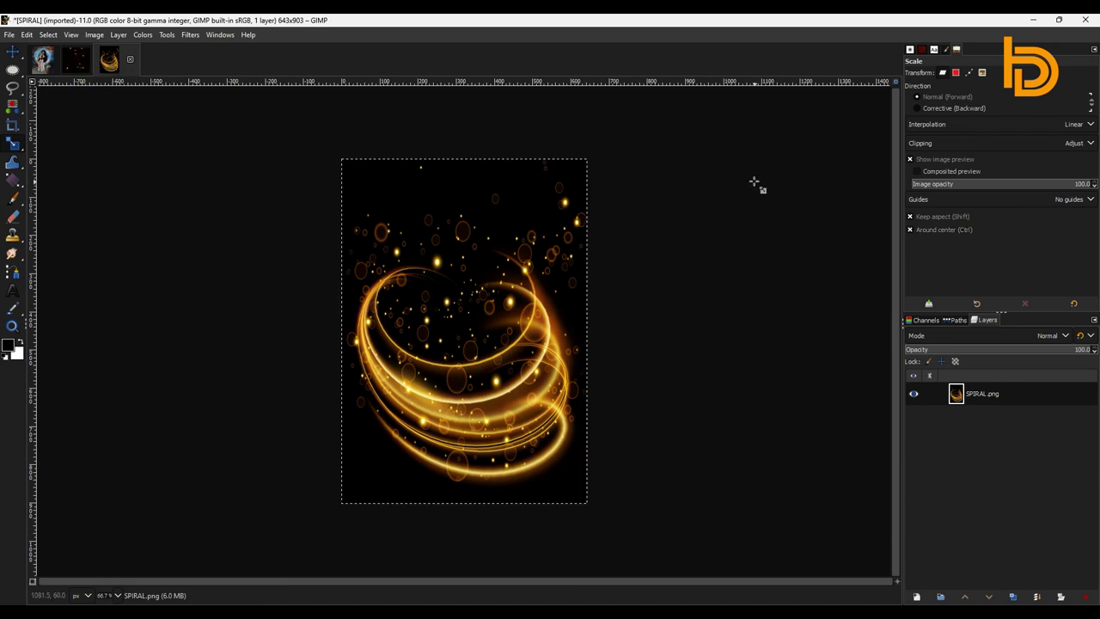
left_click(43, 60)
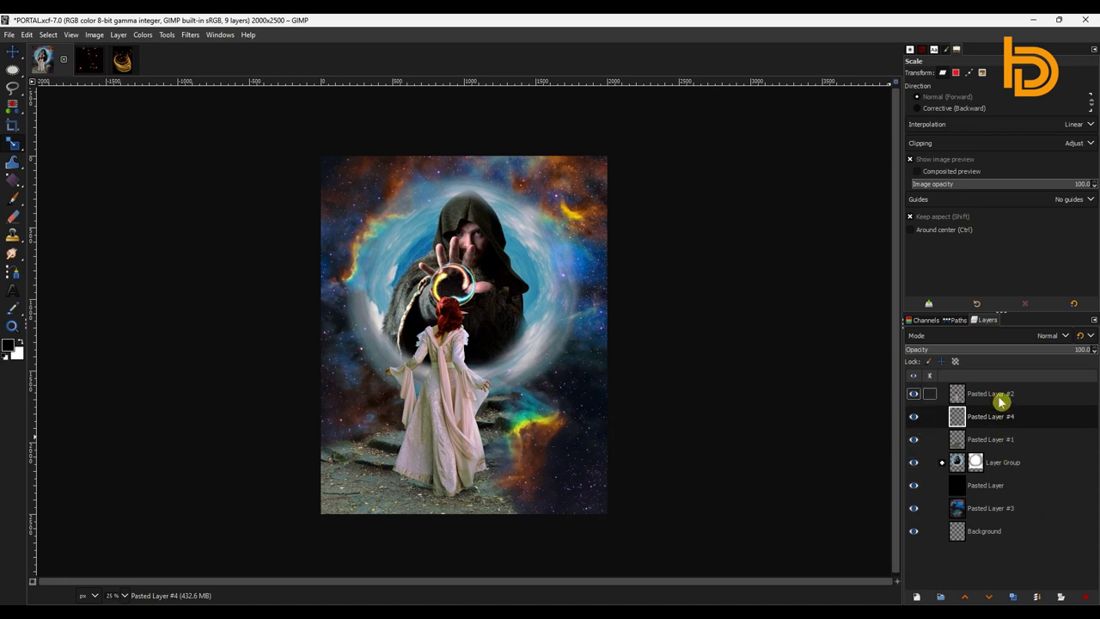
left_click(1002, 398)
key("ctrl+v")
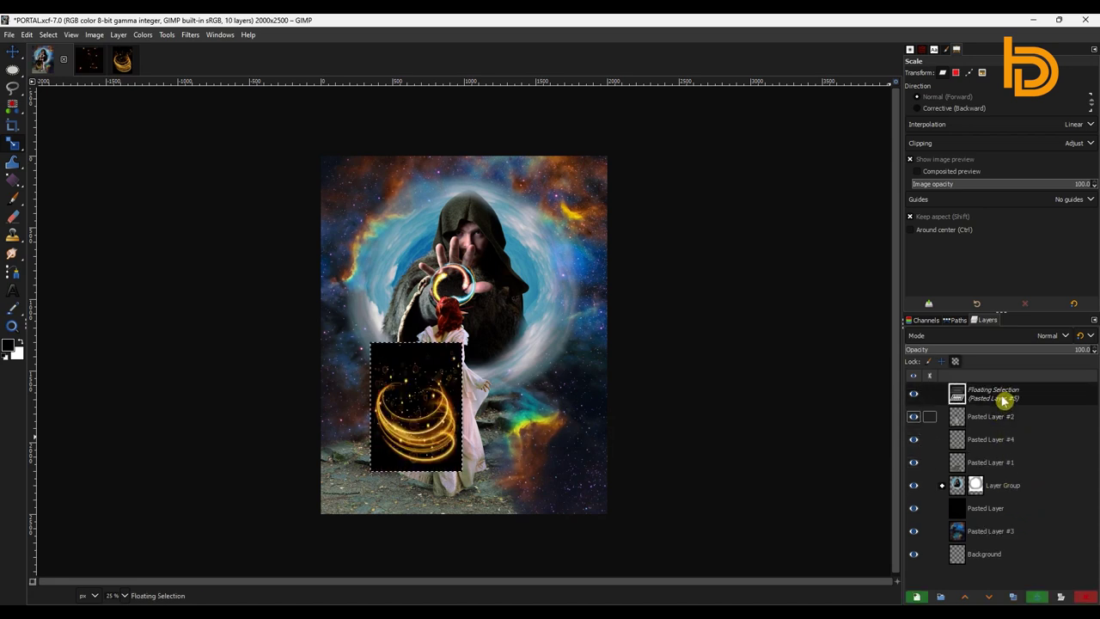
Enlarge the pasted spiral over the woman's dress and set its blend mode to Screen.
left_click(390, 405)
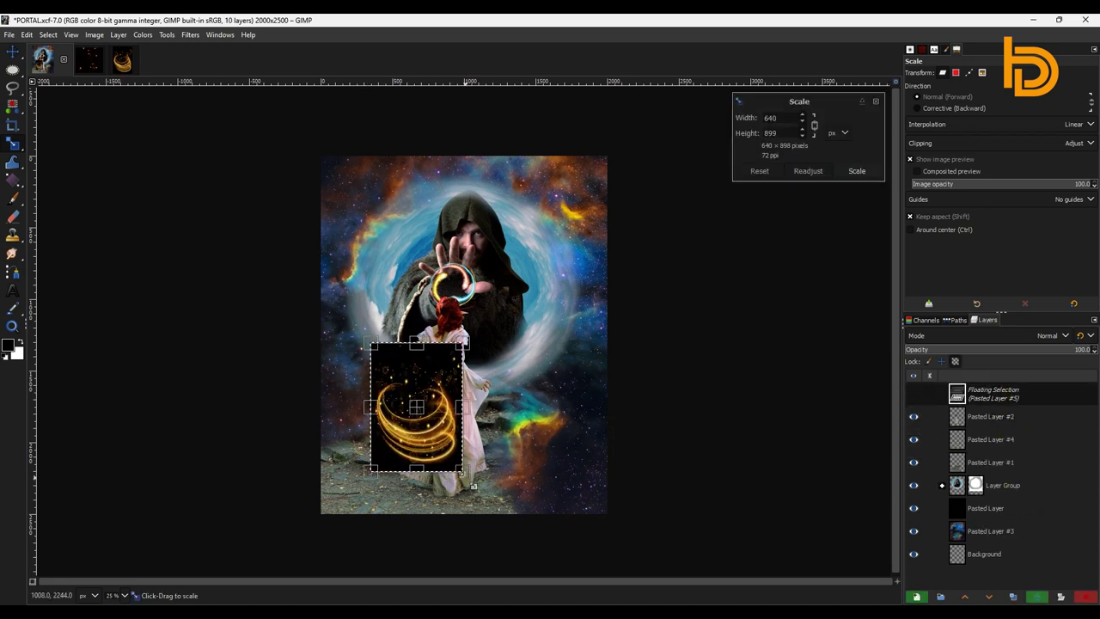
left_click_drag(463, 471, 492, 504)
left_click_drag(428, 423, 451, 413)
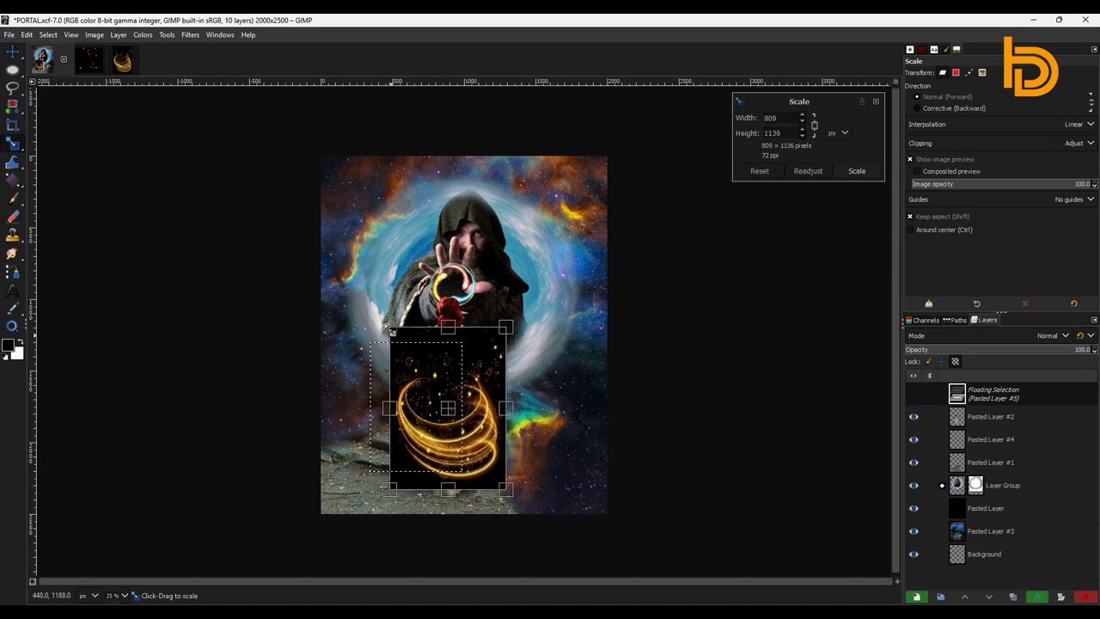
left_click_drag(506, 336, 519, 326)
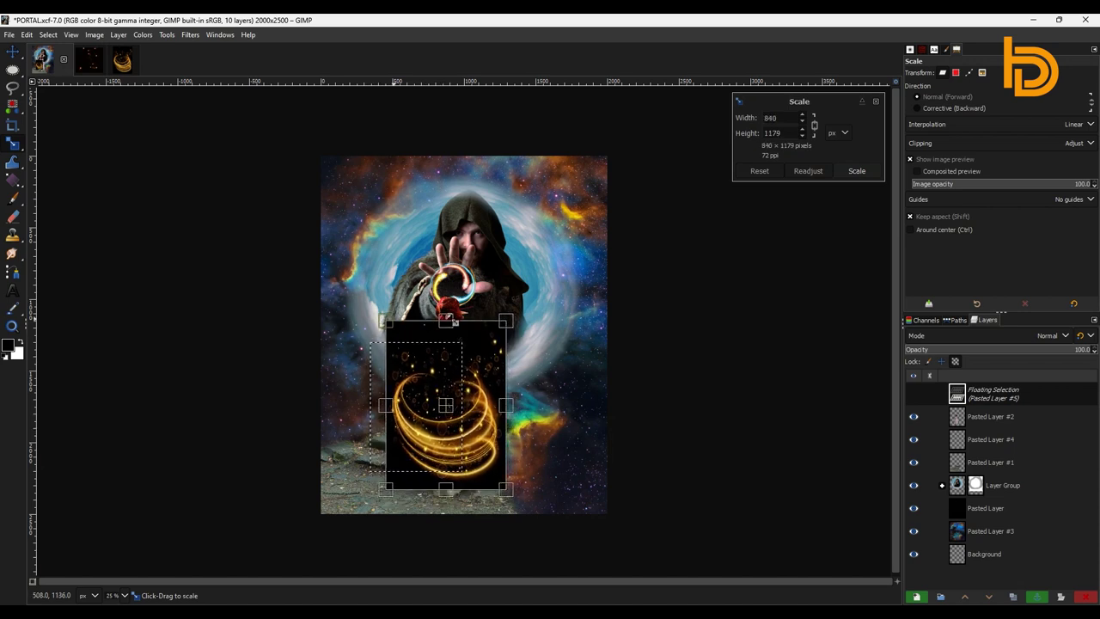
left_click(864, 174)
left_click(1009, 337)
left_click(926, 223)
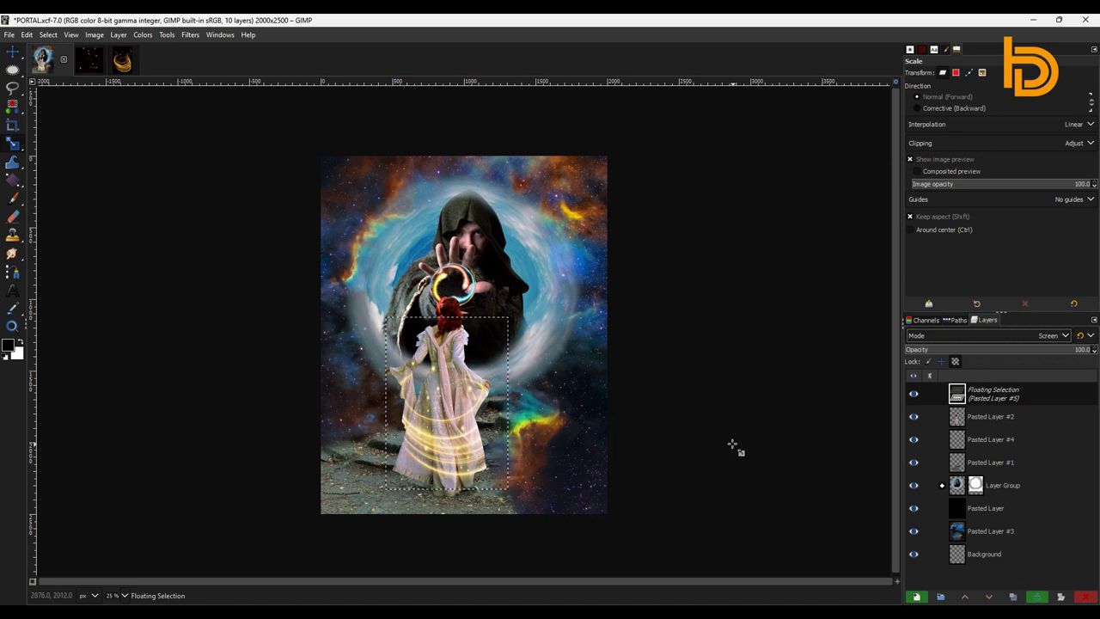
Make the spiral a new layer, Pasted Layer #5, and rescale it to about 914×1352.
left_click(917, 597)
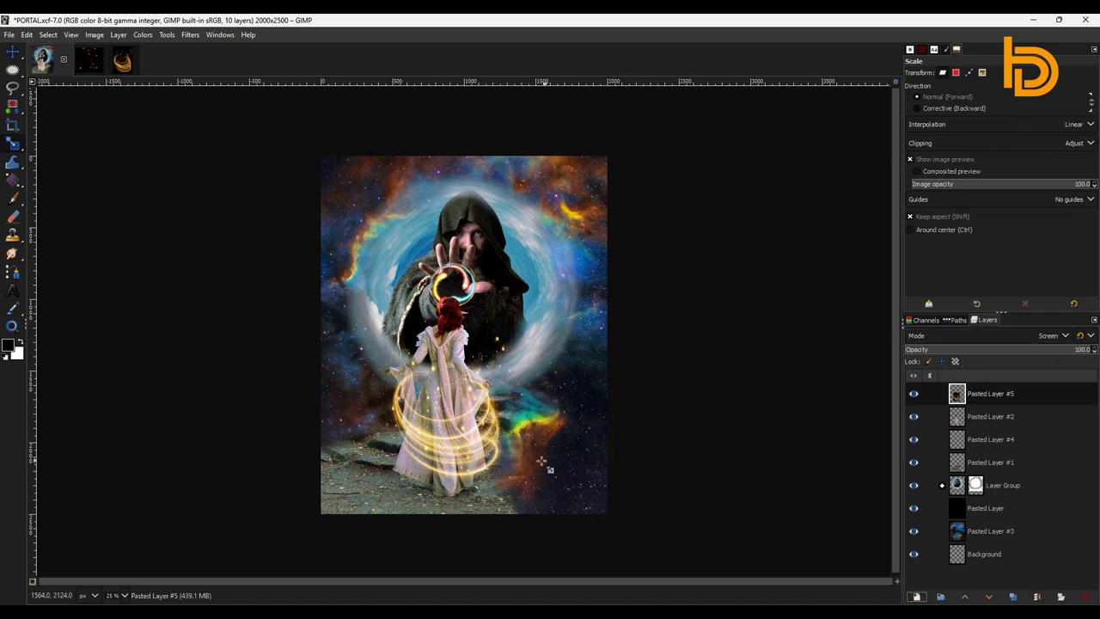
left_click(441, 464)
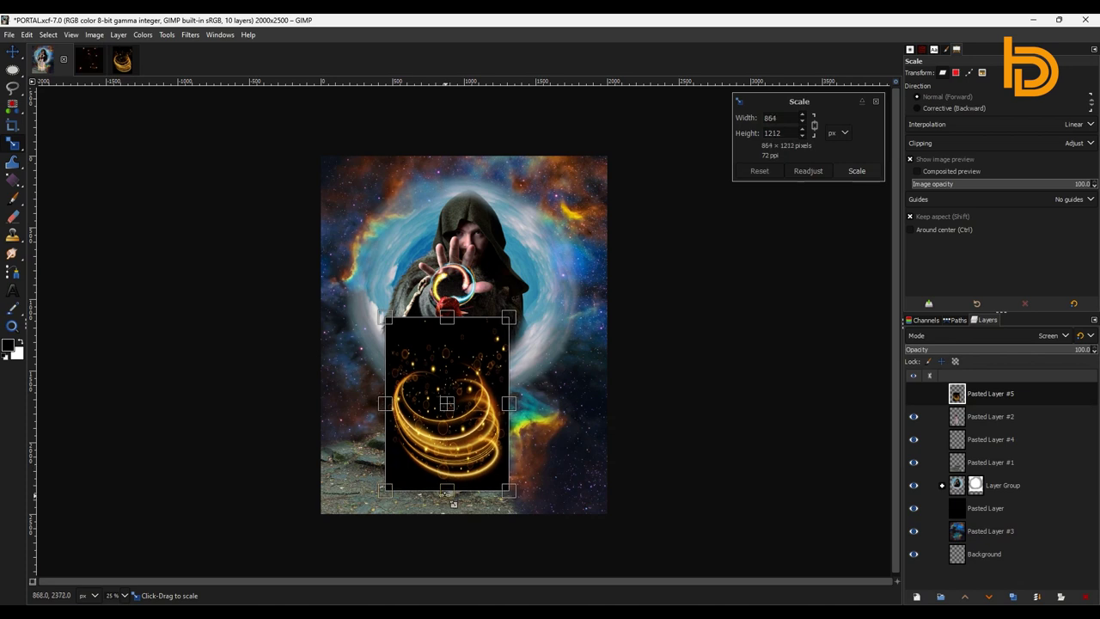
left_click(808, 176)
left_click_drag(448, 505, 450, 519)
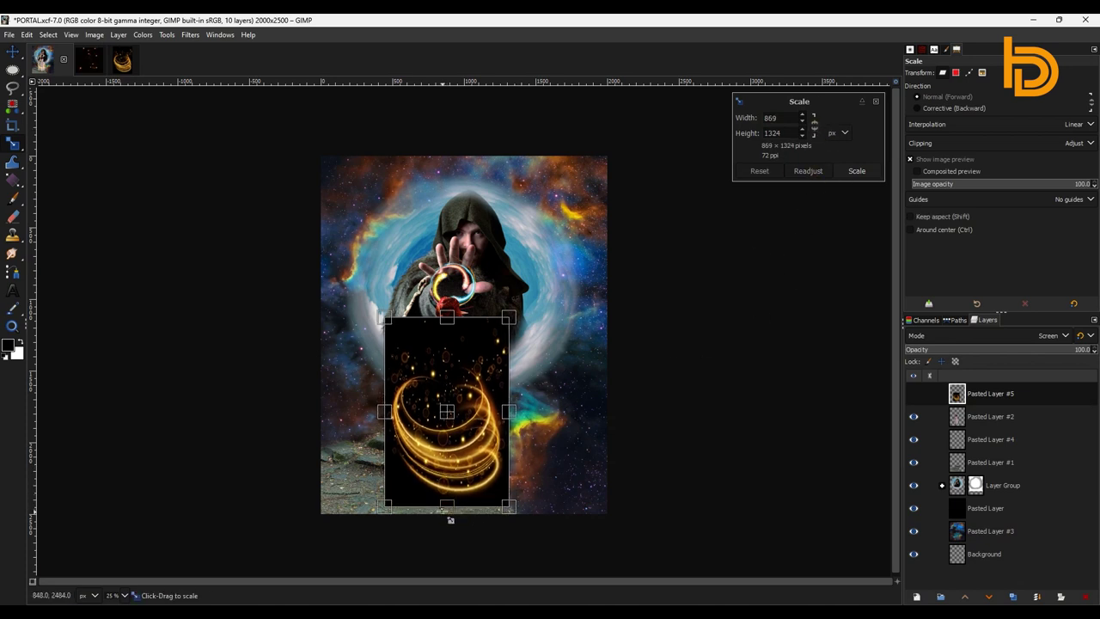
left_click_drag(453, 320, 448, 309)
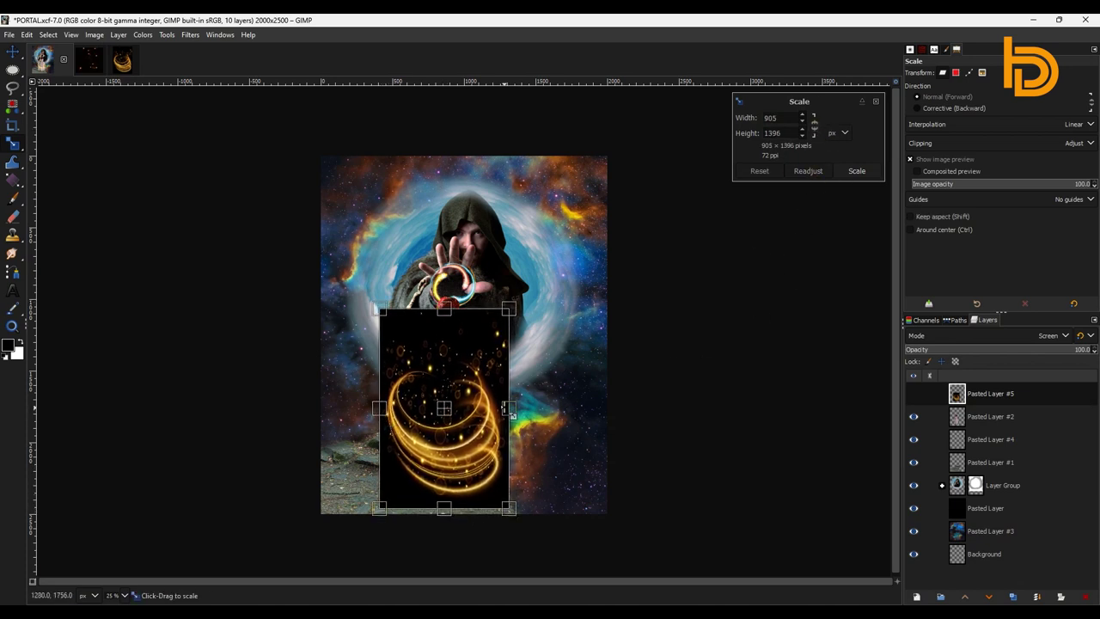
left_click_drag(509, 412, 513, 415)
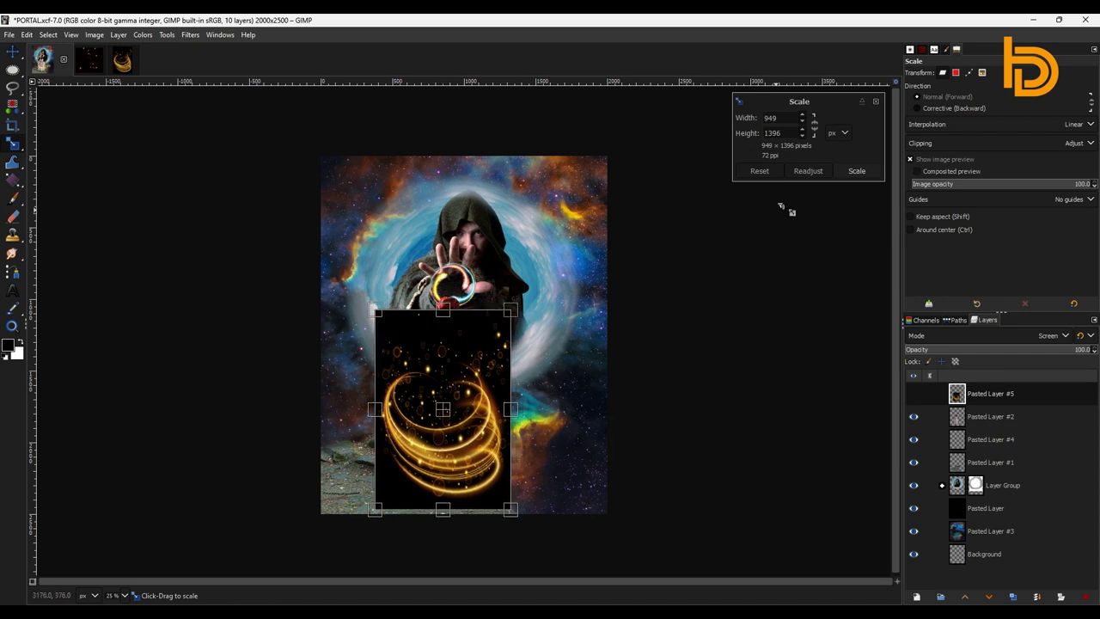
left_click(853, 172)
left_click(445, 436)
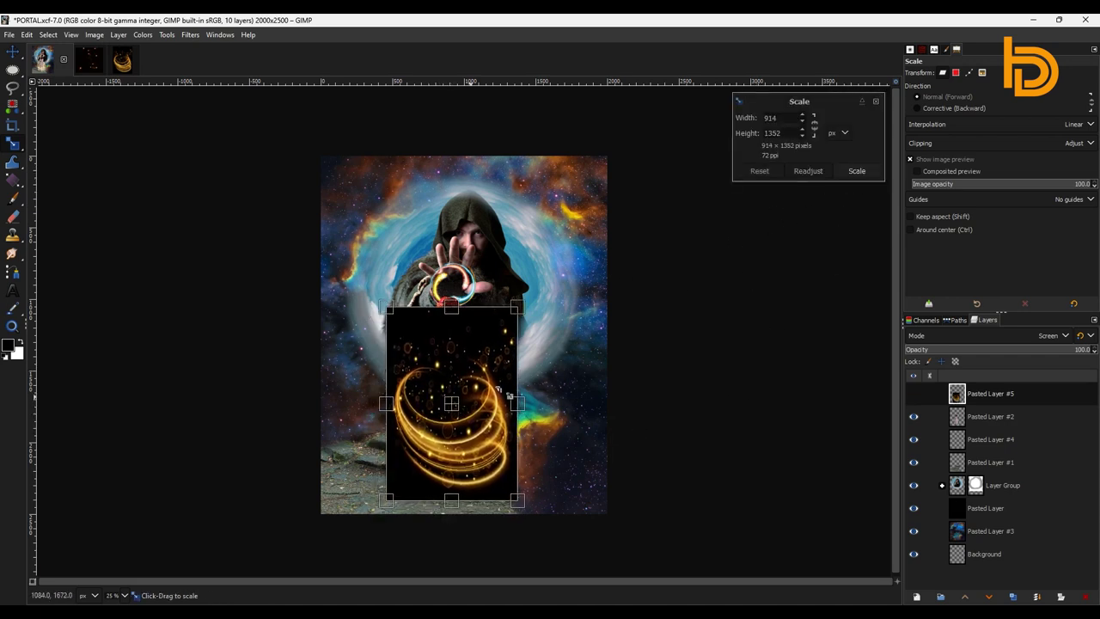
left_click(854, 171)
left_click(124, 595)
Zoom to 200% and add a layer mask to the spiral's Pasted Layer #5.
left_click(122, 514)
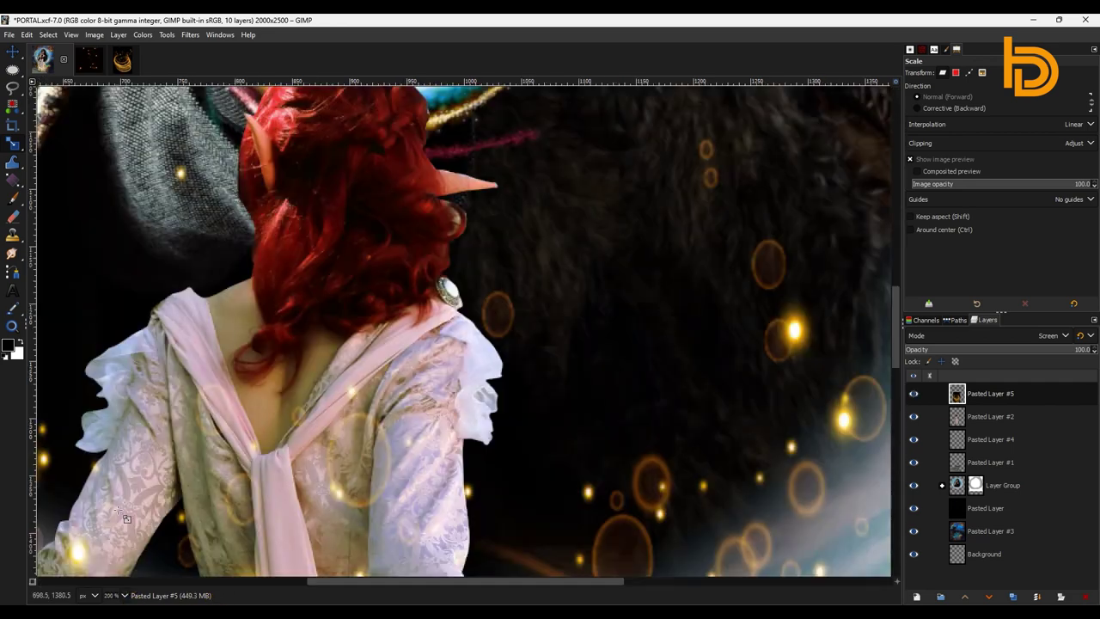
left_click_drag(895, 282, 899, 300)
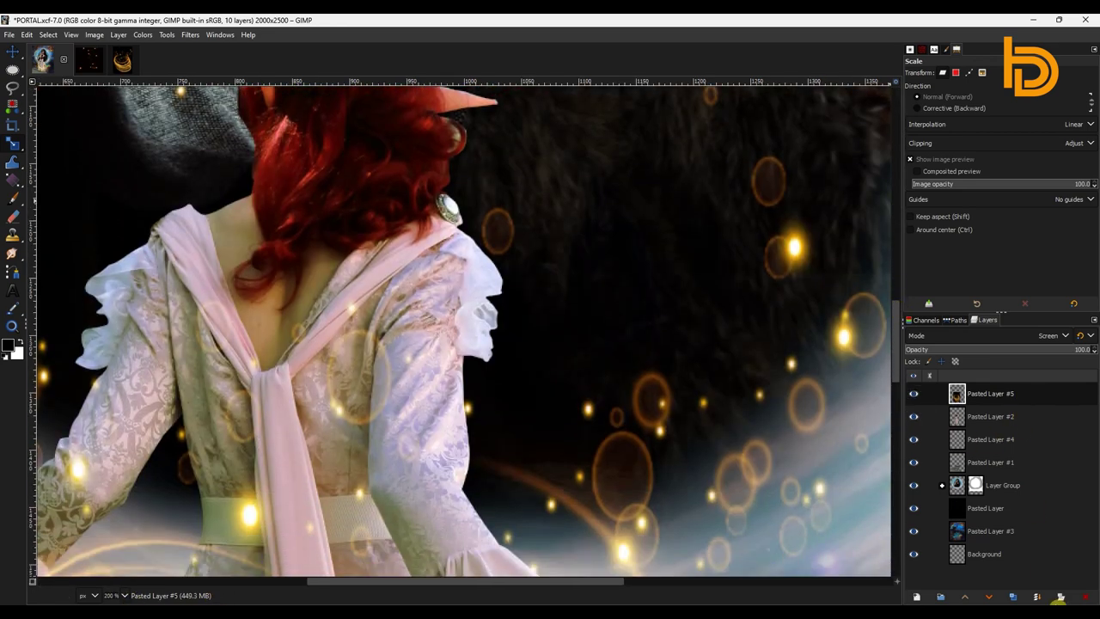
left_click(1058, 597)
left_click(1023, 544)
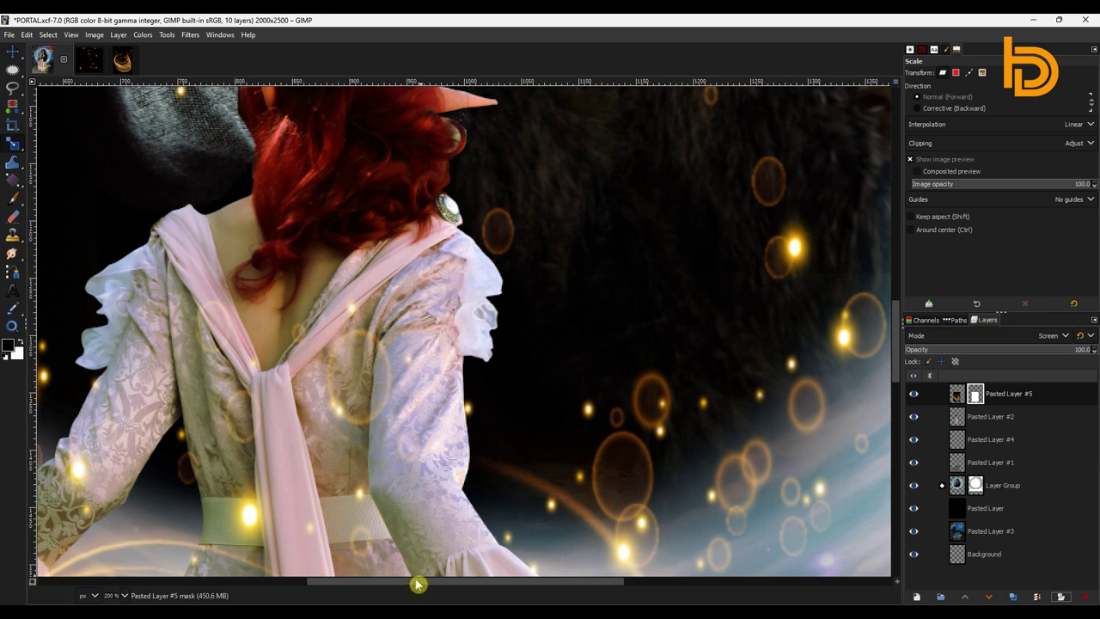
Switch to the Paintbrush and shrink the soft brush to a small size for mask painting.
left_click_drag(417, 585, 502, 584)
left_click(12, 197)
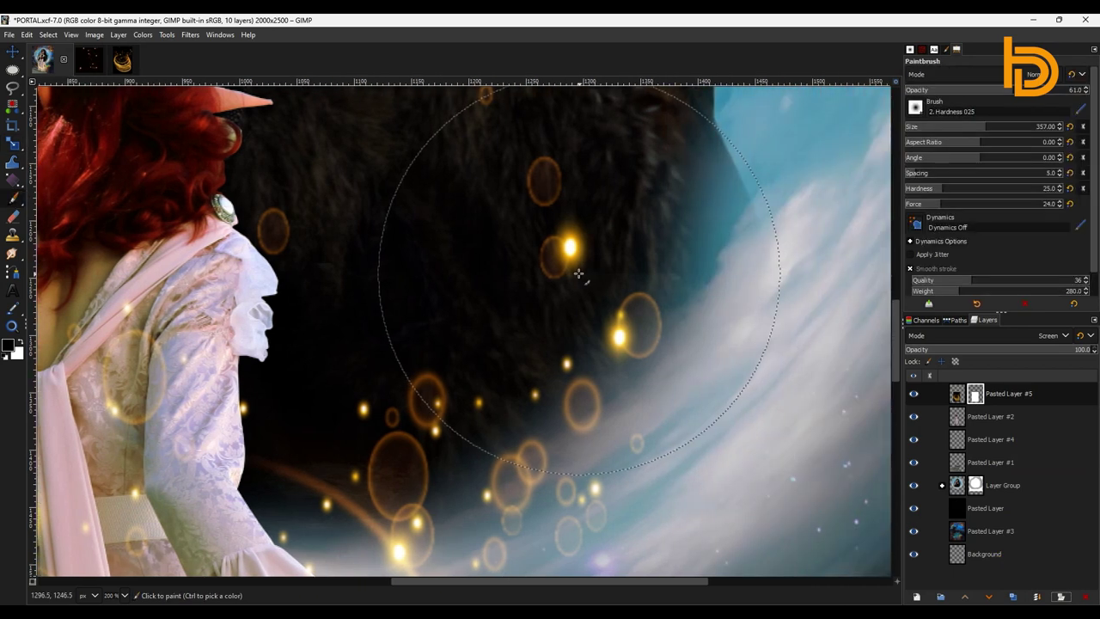
left_click(942, 126)
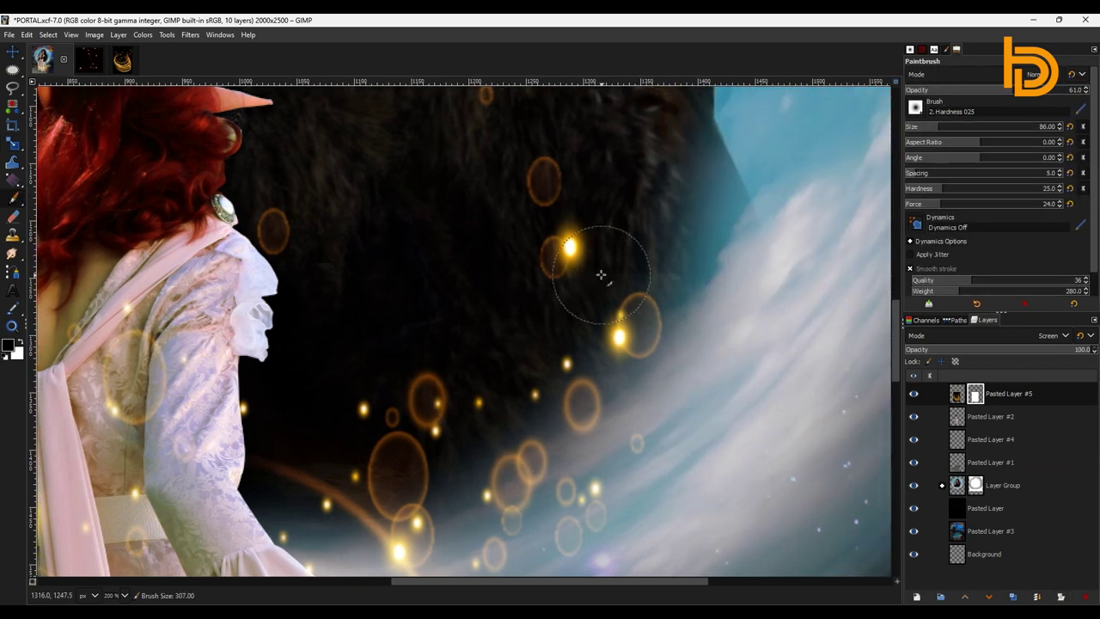
key("bracketleft")
key("bracketleft")
key("bracketleft")
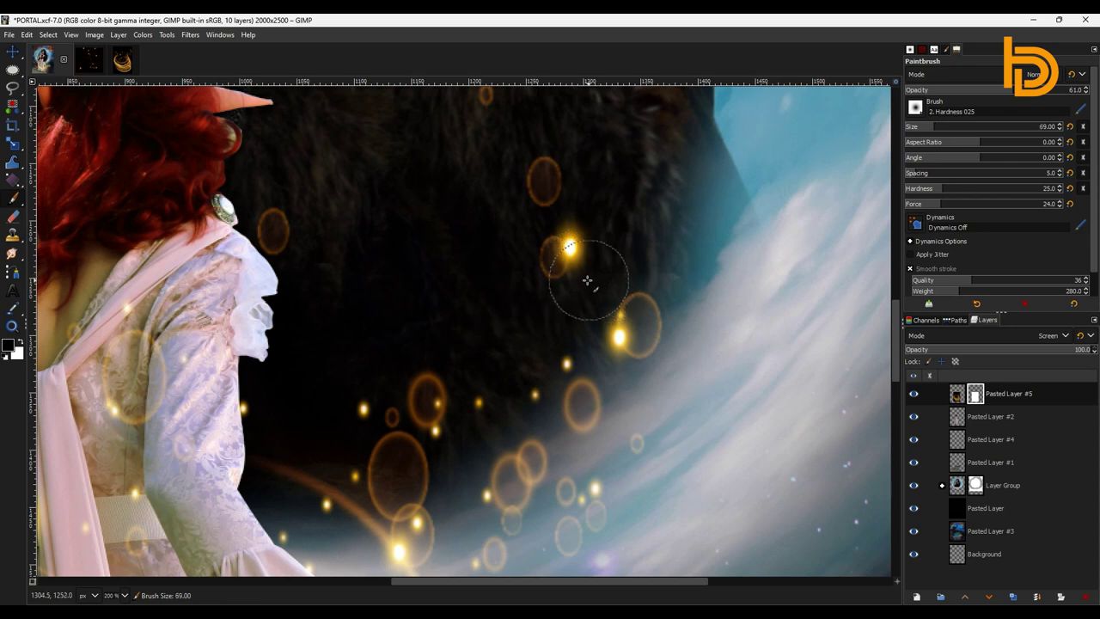
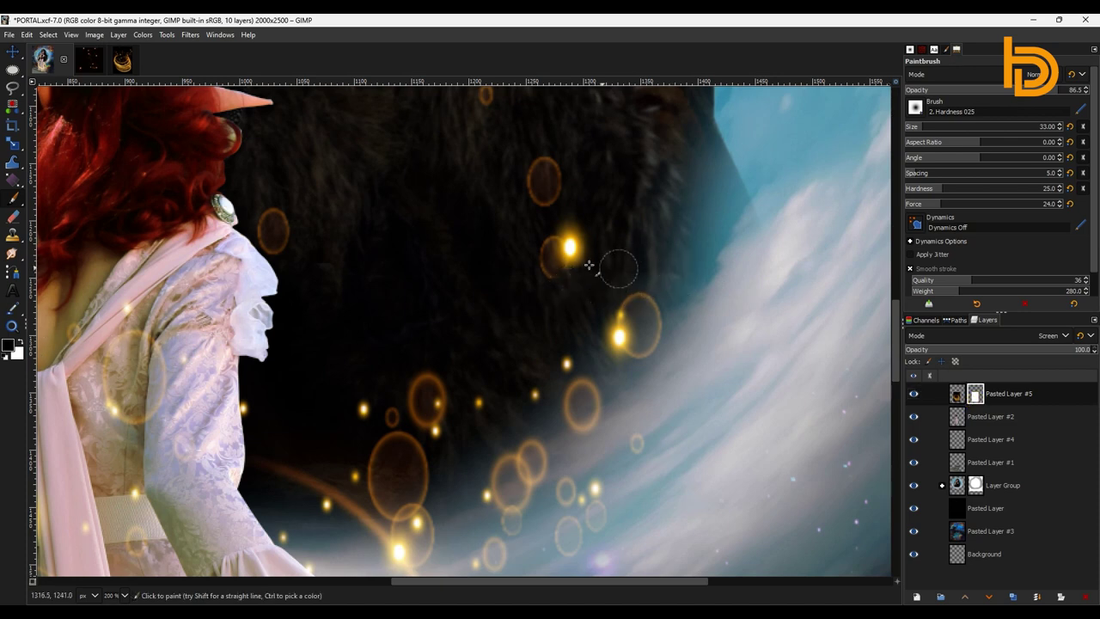
Toggle the bokeh particles layer off and back on to compare.
left_click(914, 393)
left_click(914, 393)
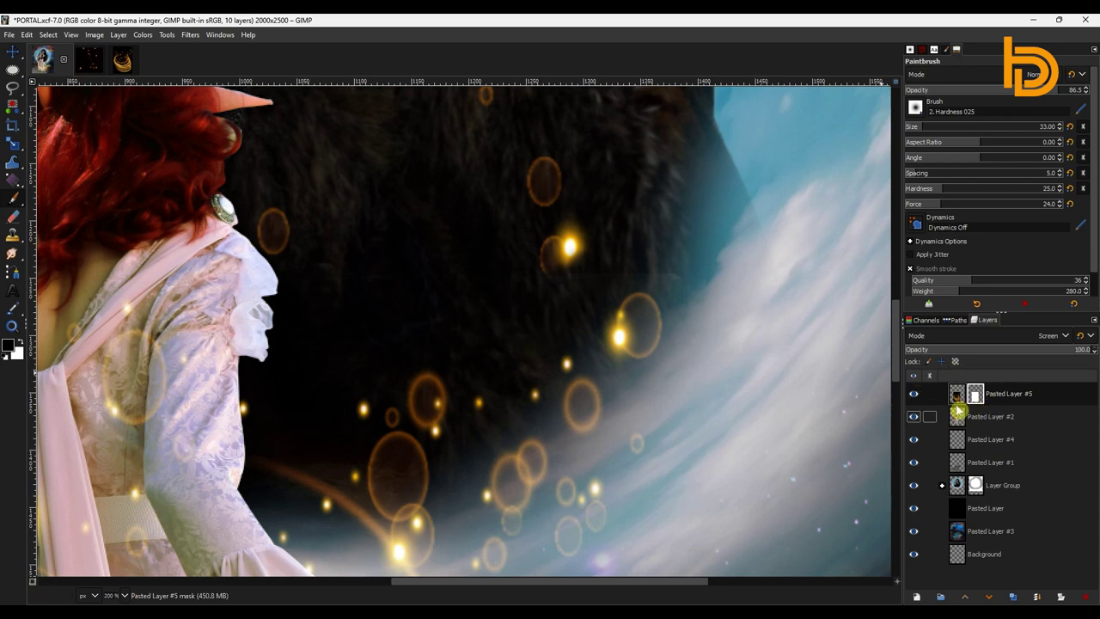
left_click_drag(897, 312, 897, 323)
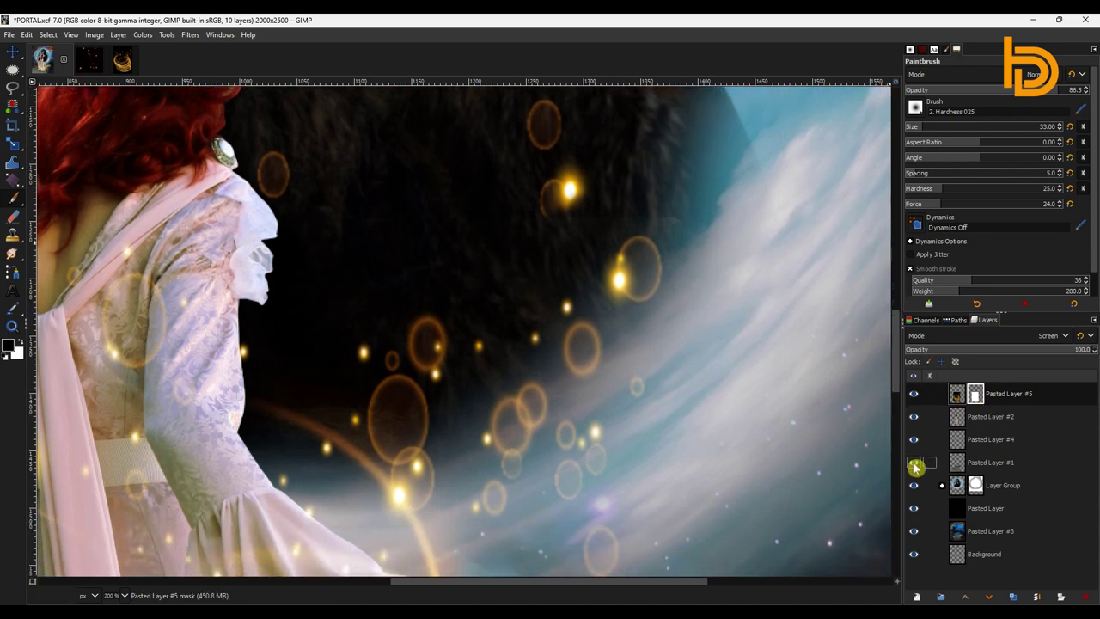
Add a white, fully opaque layer mask to Pasted Layer #1.
left_click(977, 465)
left_click(1059, 597)
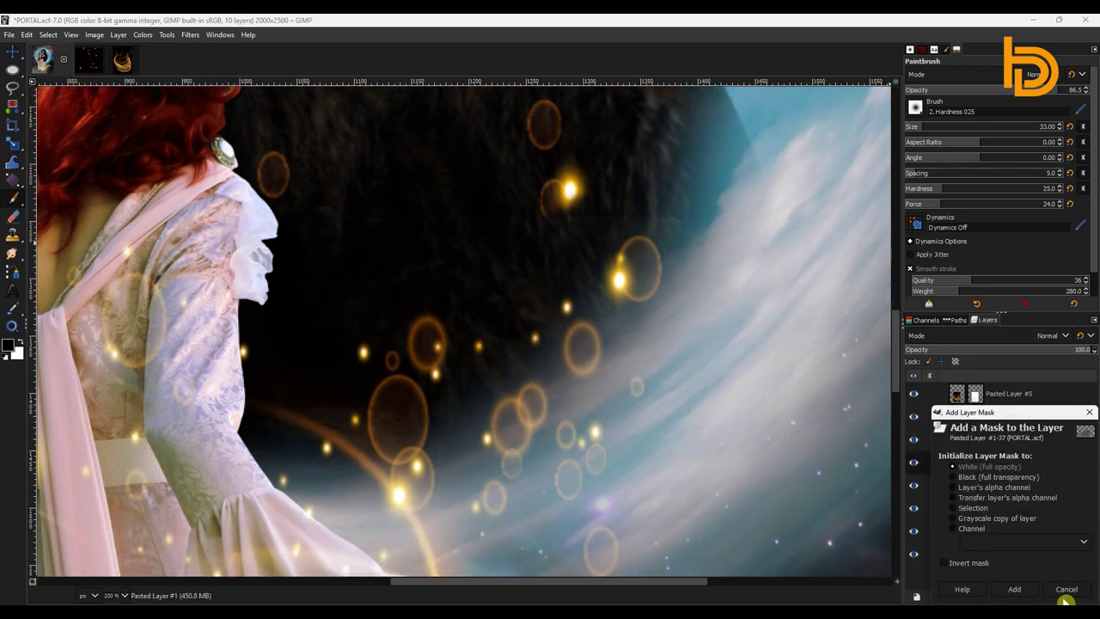
left_click(1035, 598)
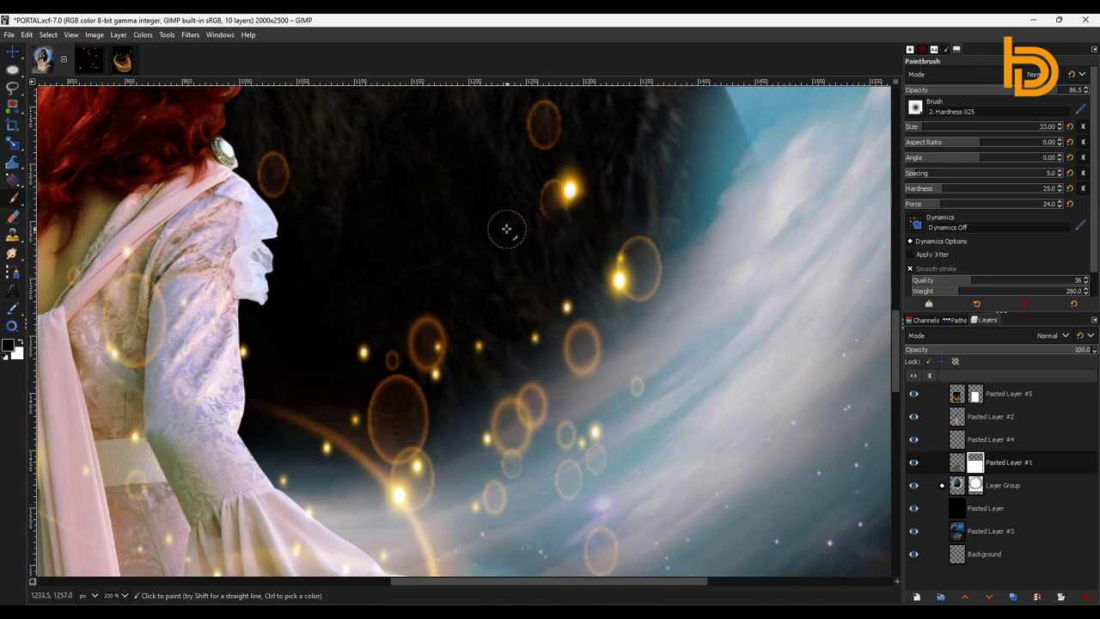
scroll(645, 267, "down", 5)
scroll(602, 300, "down", 5)
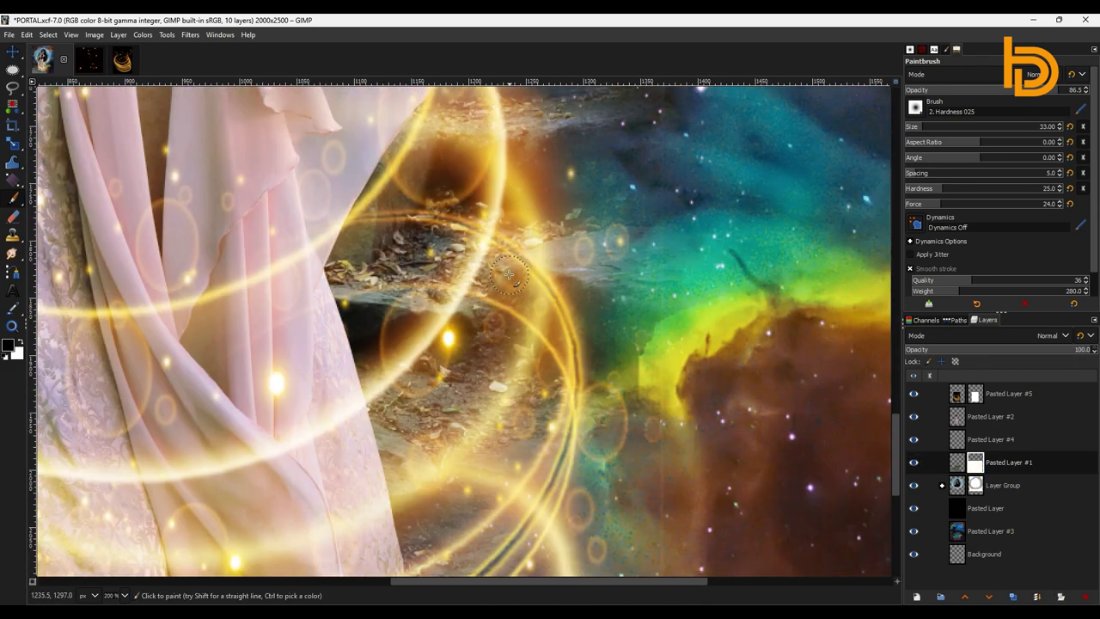
scroll(576, 323, "up", 5)
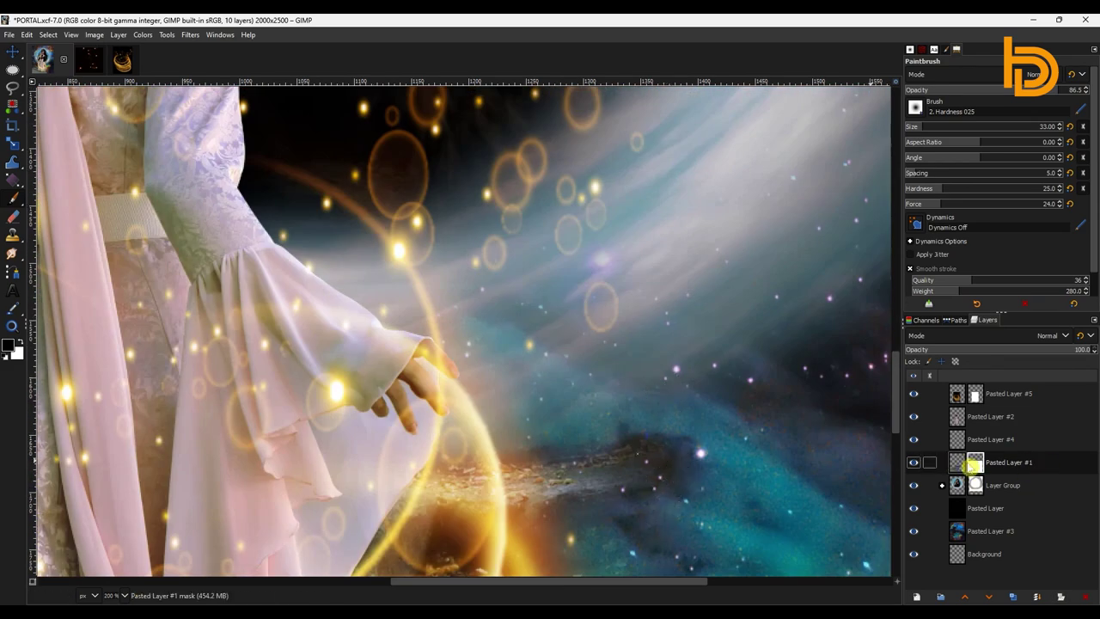
scroll(687, 343, "down", 5)
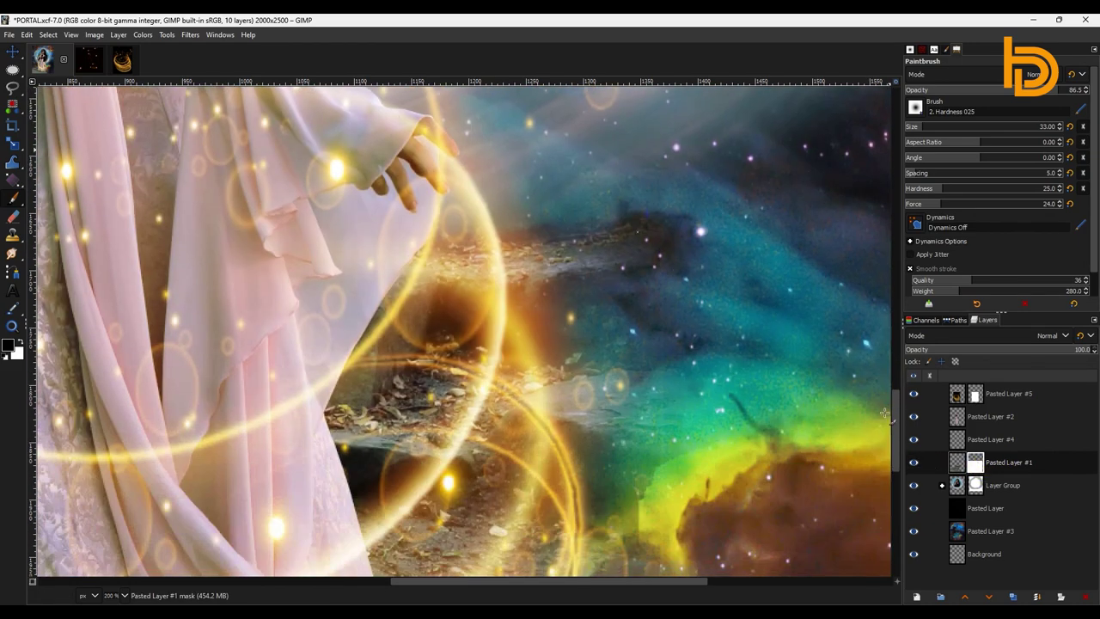
scroll(890, 413, "down", 5)
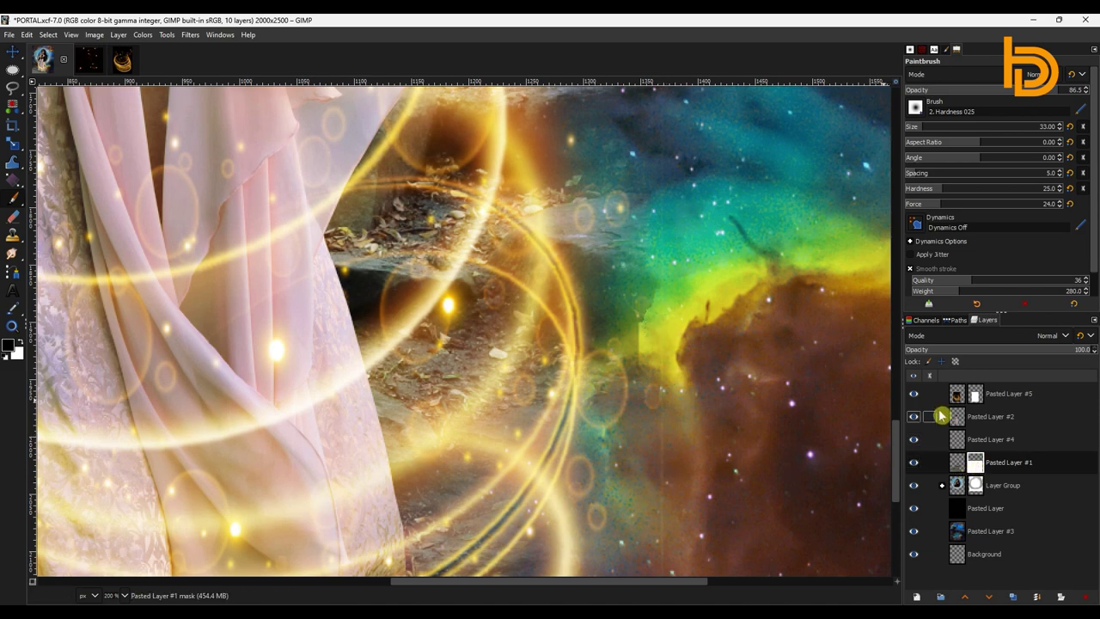
Paint on the Pasted Layer #5 mask to hide parts of the golden rings behind the dress.
left_click(975, 395)
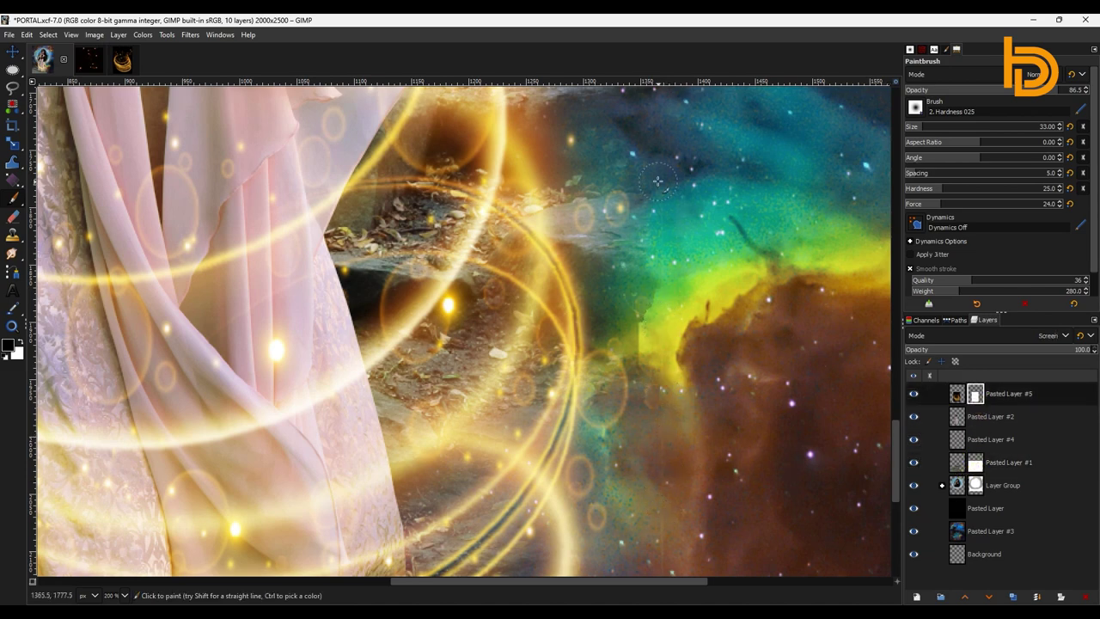
left_click_drag(896, 341, 896, 464)
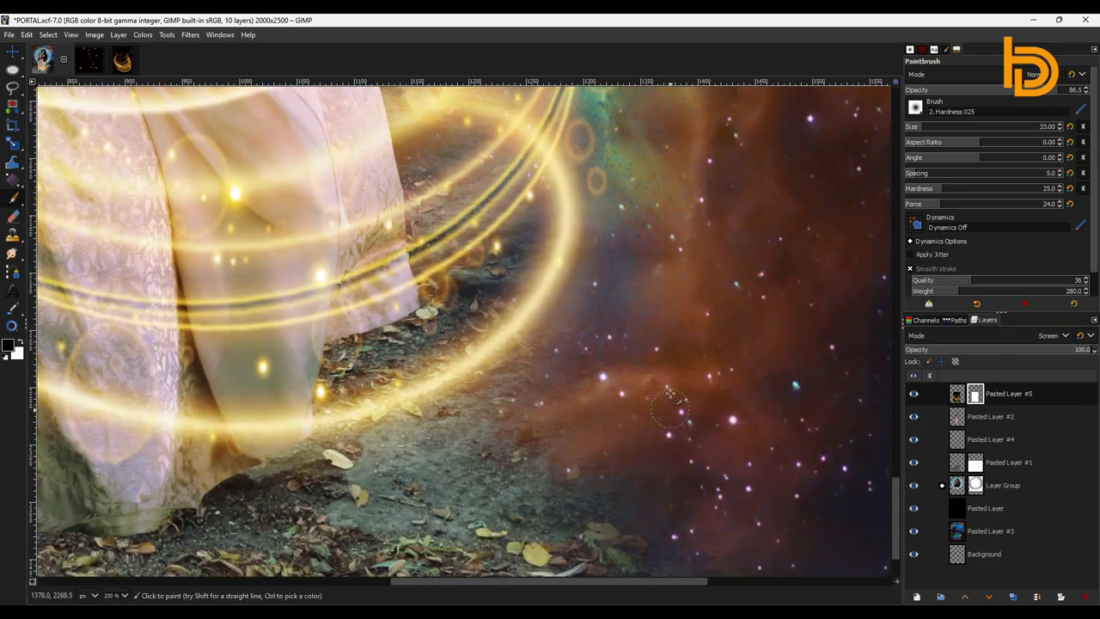
left_click_drag(525, 581, 297, 567)
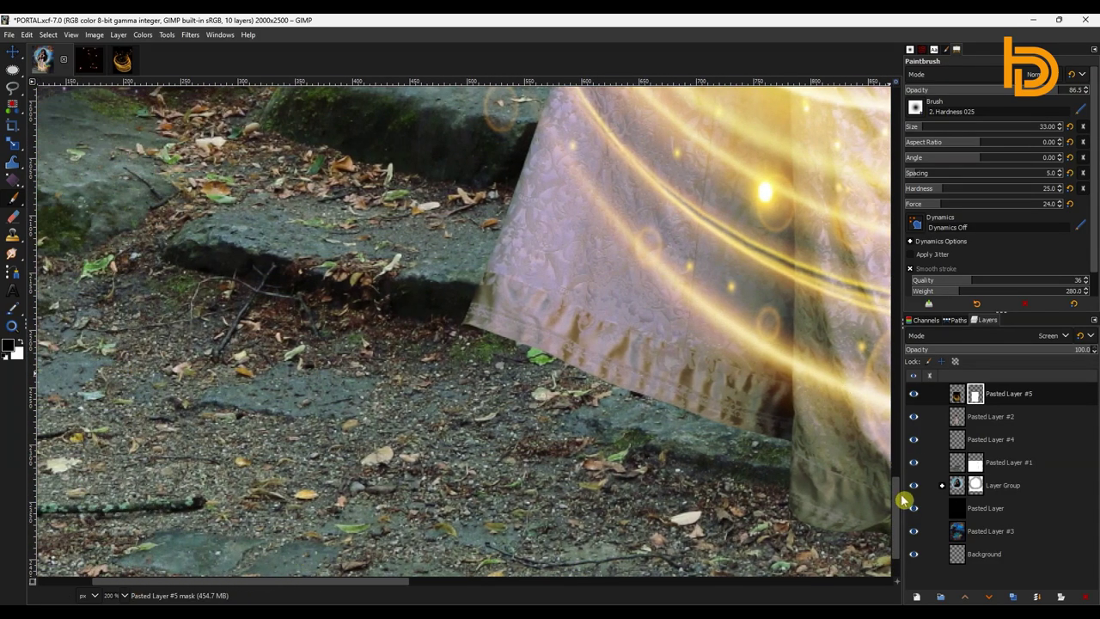
left_click_drag(903, 499, 897, 361)
left_click_drag(379, 576, 486, 574)
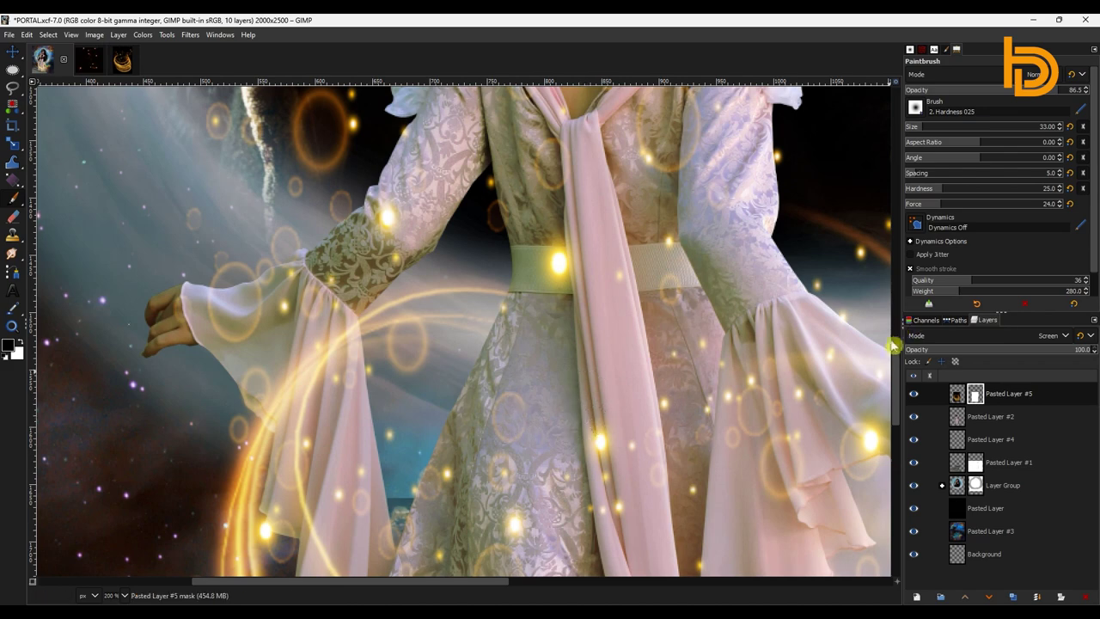
left_click_drag(896, 345, 897, 464)
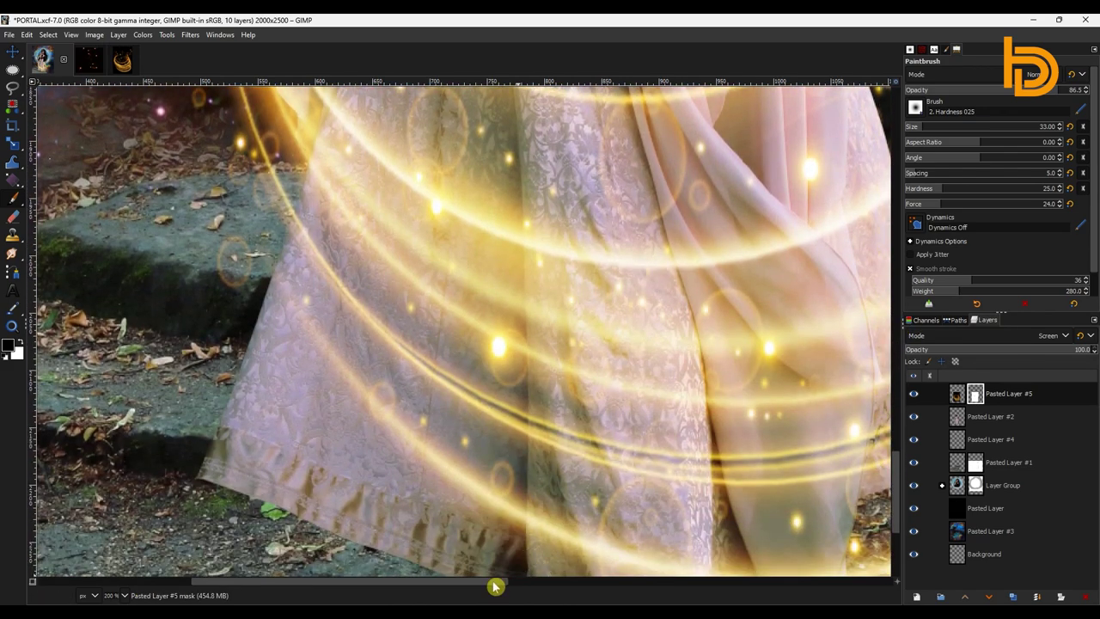
left_click_drag(494, 582, 621, 582)
left_click_drag(898, 486, 898, 451)
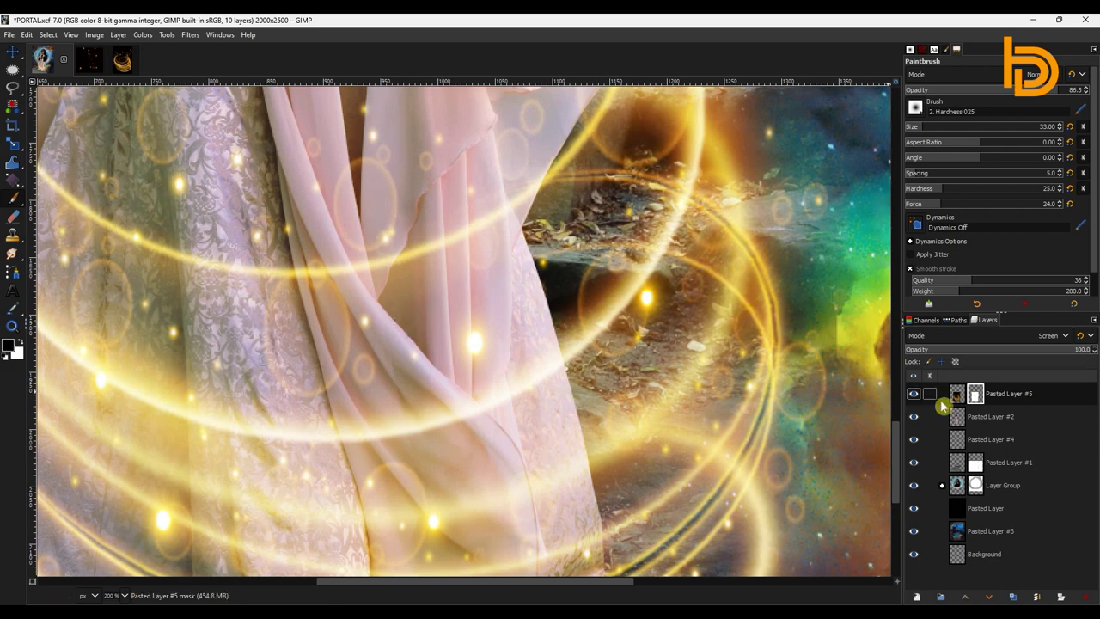
left_click_drag(898, 442, 898, 425)
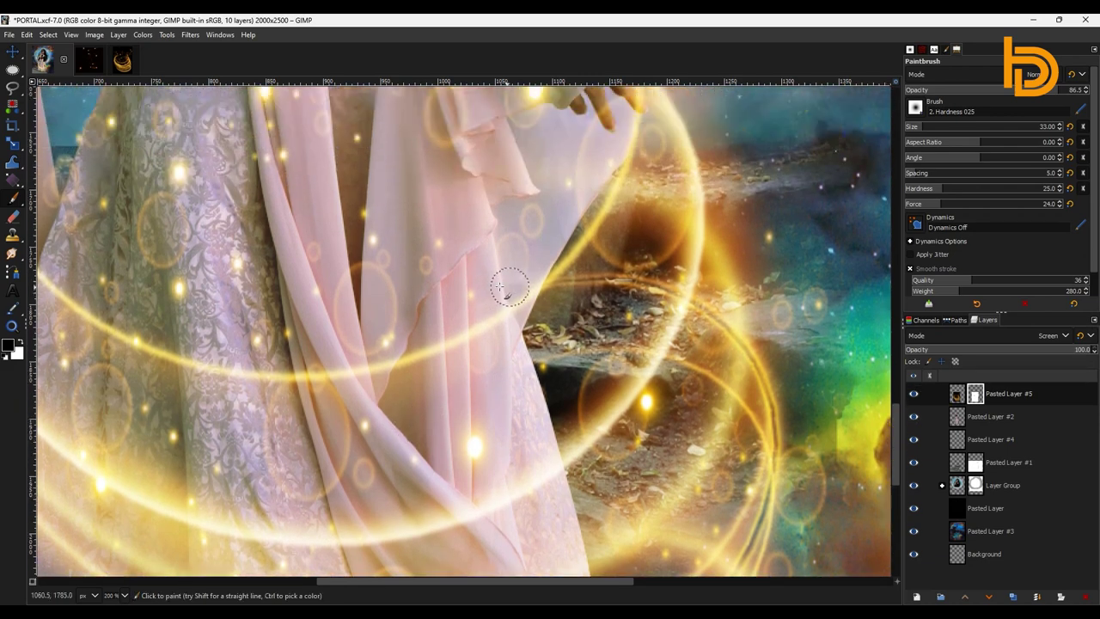
left_click_drag(899, 399, 886, 366)
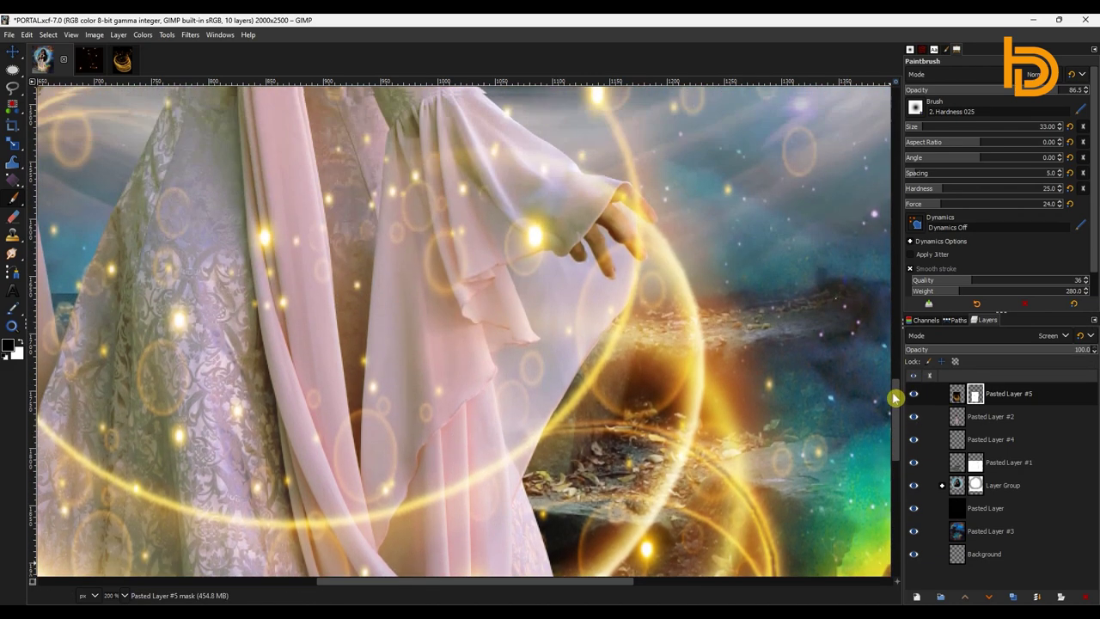
scroll(885, 365, "down", 10)
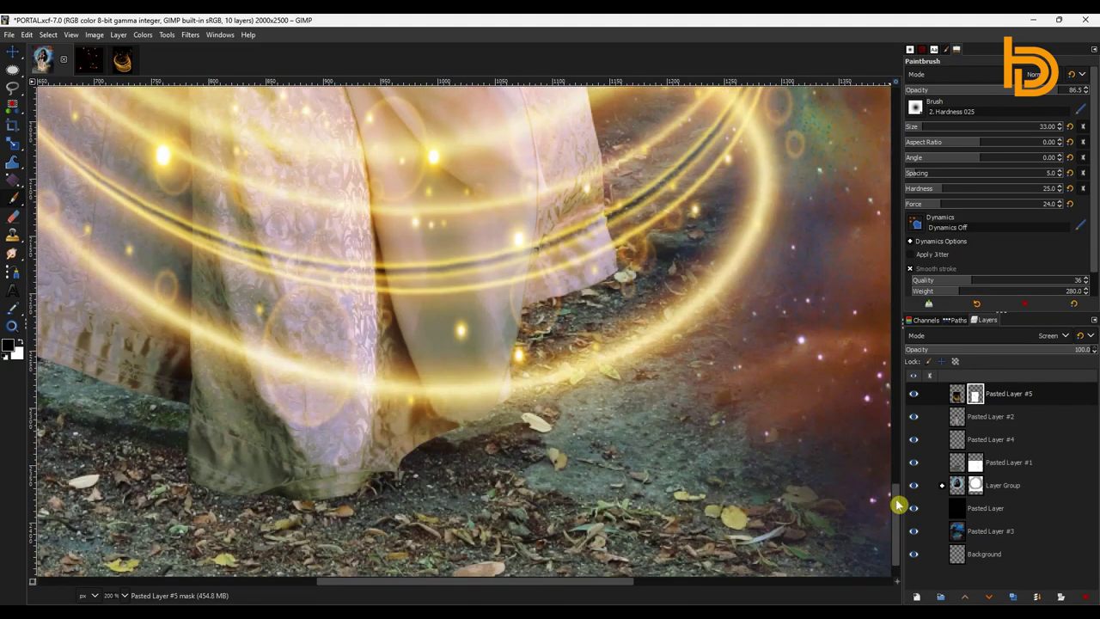
left_click_drag(898, 505, 904, 445)
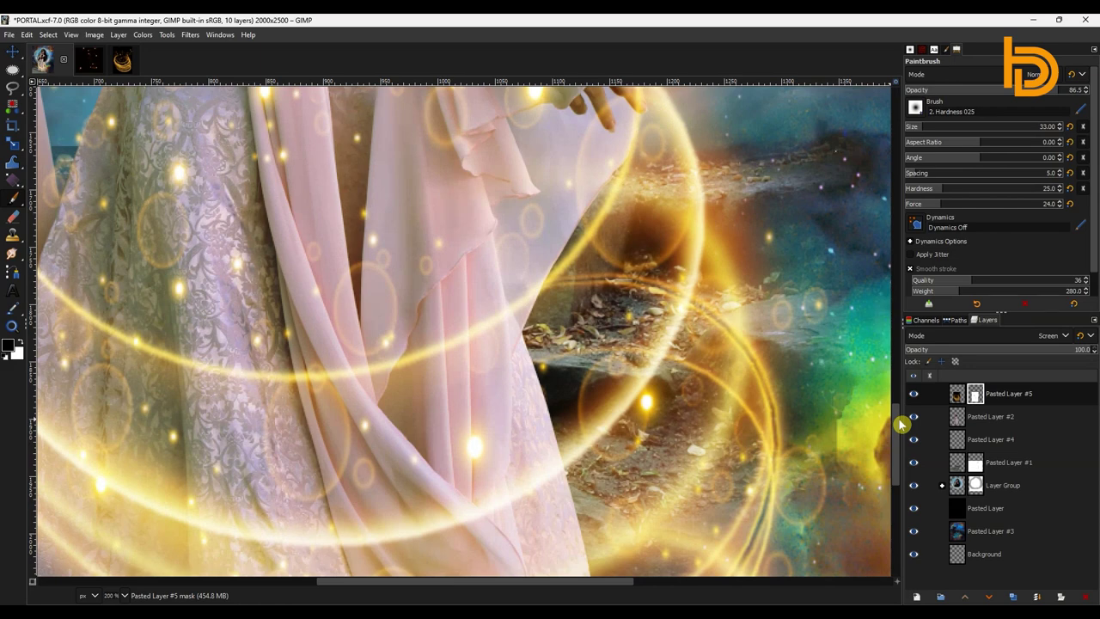
left_click_drag(898, 421, 900, 361)
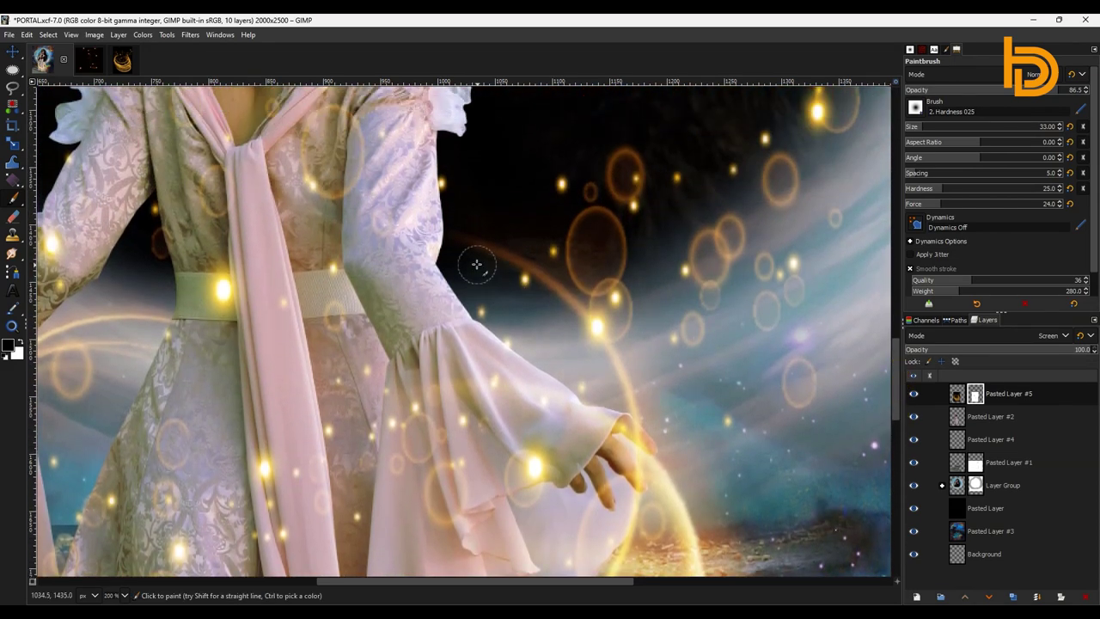
Make white the painting colour and zoom out to 25% to see the whole composite.
key("x")
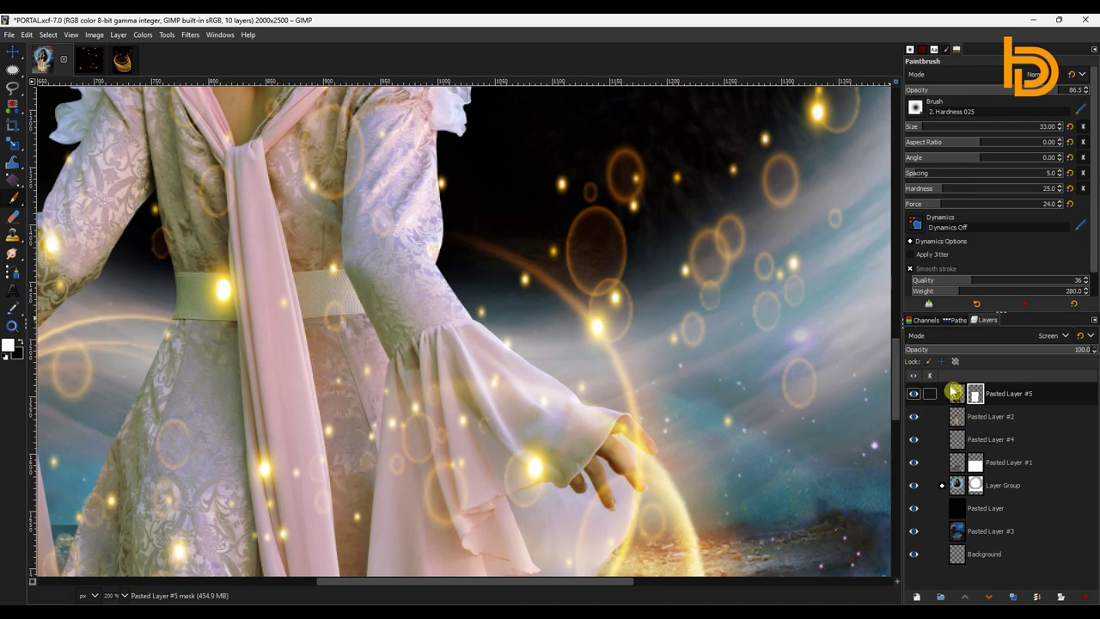
left_click(121, 596)
left_click(118, 551)
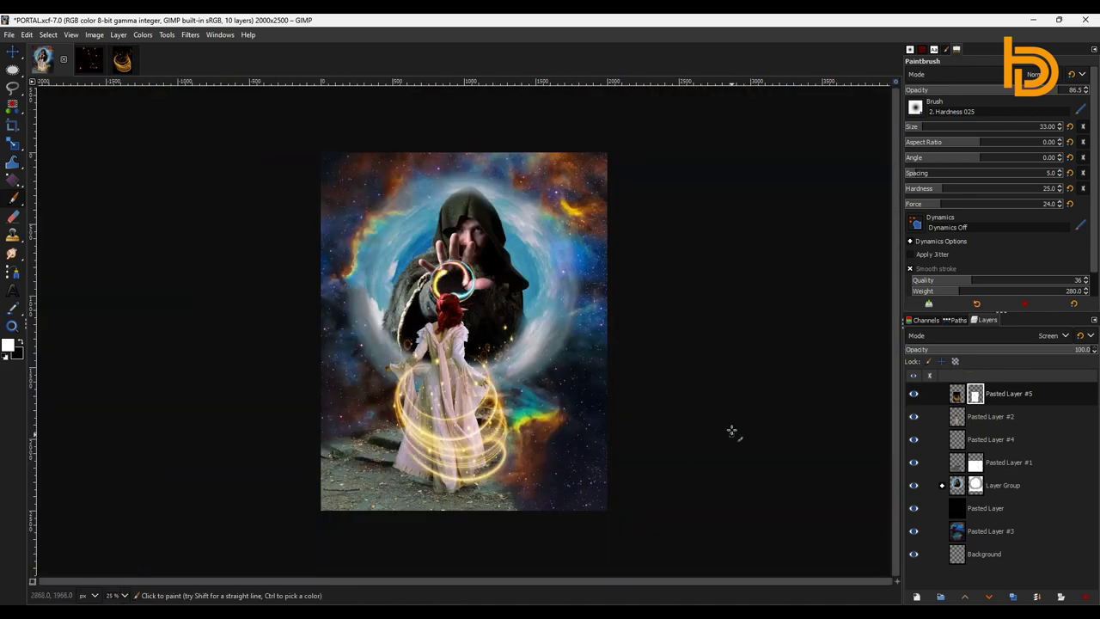
Paste the fireworks image into PORTAL as its own layer in Screen blend mode.
left_click(88, 59)
key("ctrl+a")
key("ctrl+c")
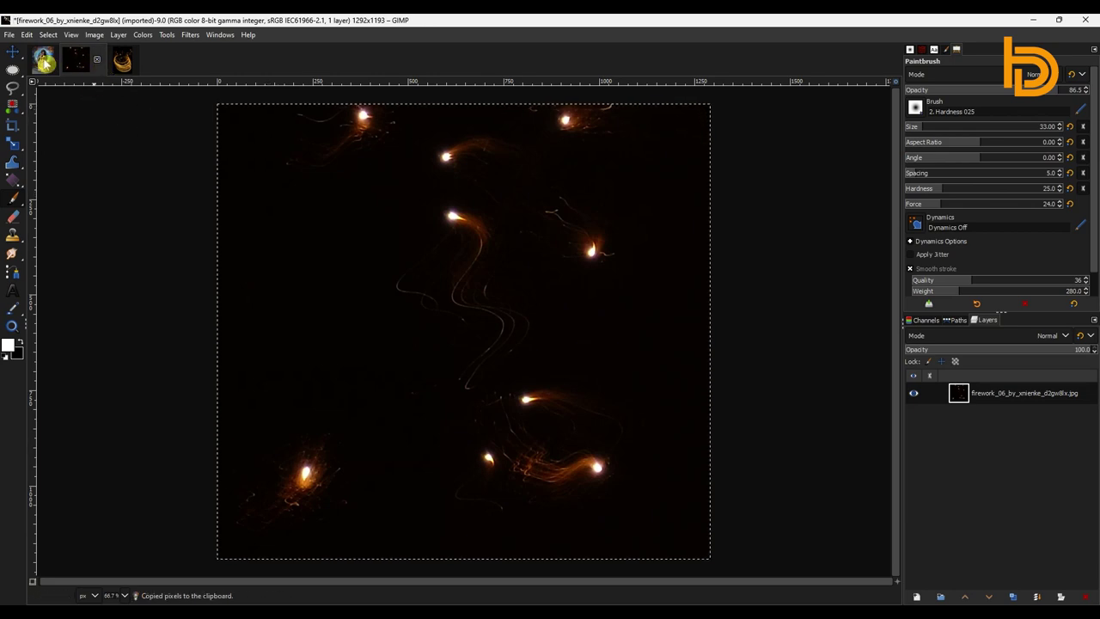
left_click(43, 60)
key("ctrl+v")
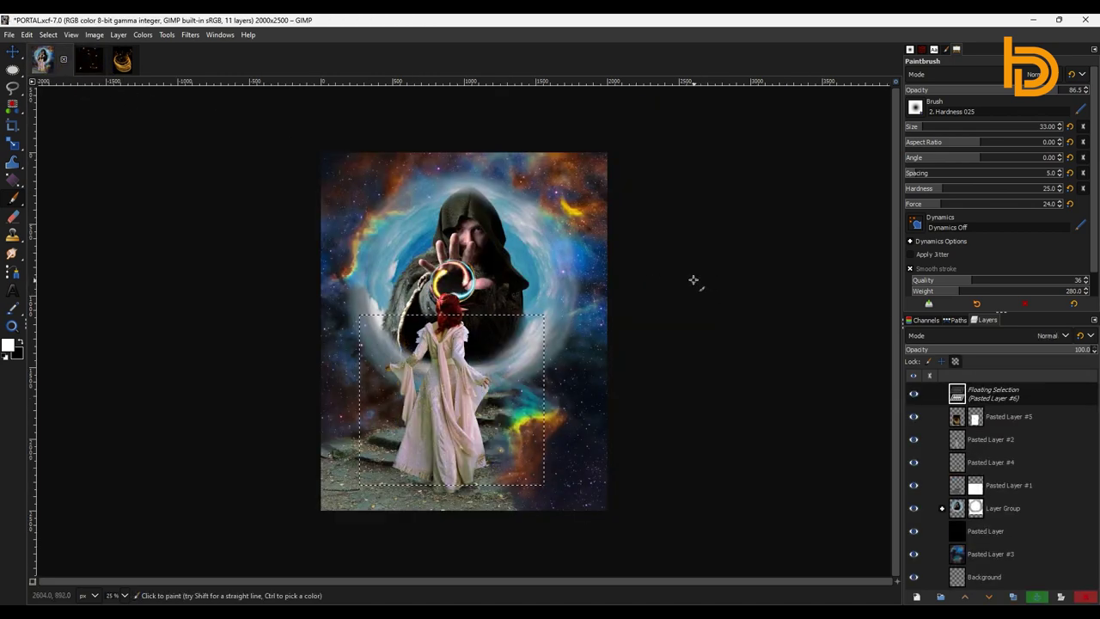
key("ctrl+h")
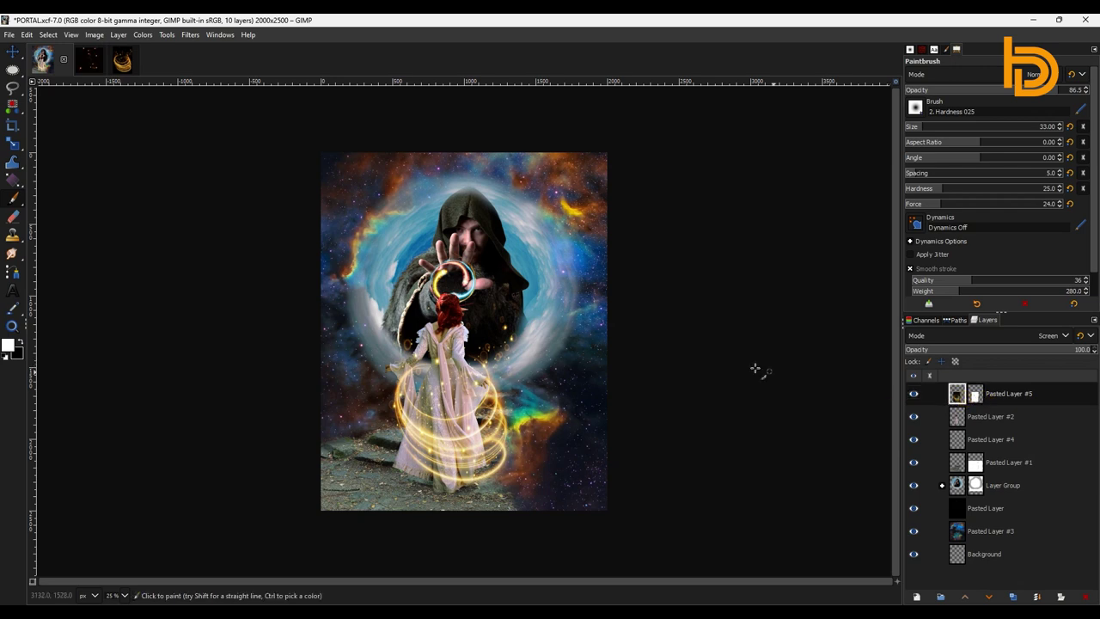
key("ctrl+z")
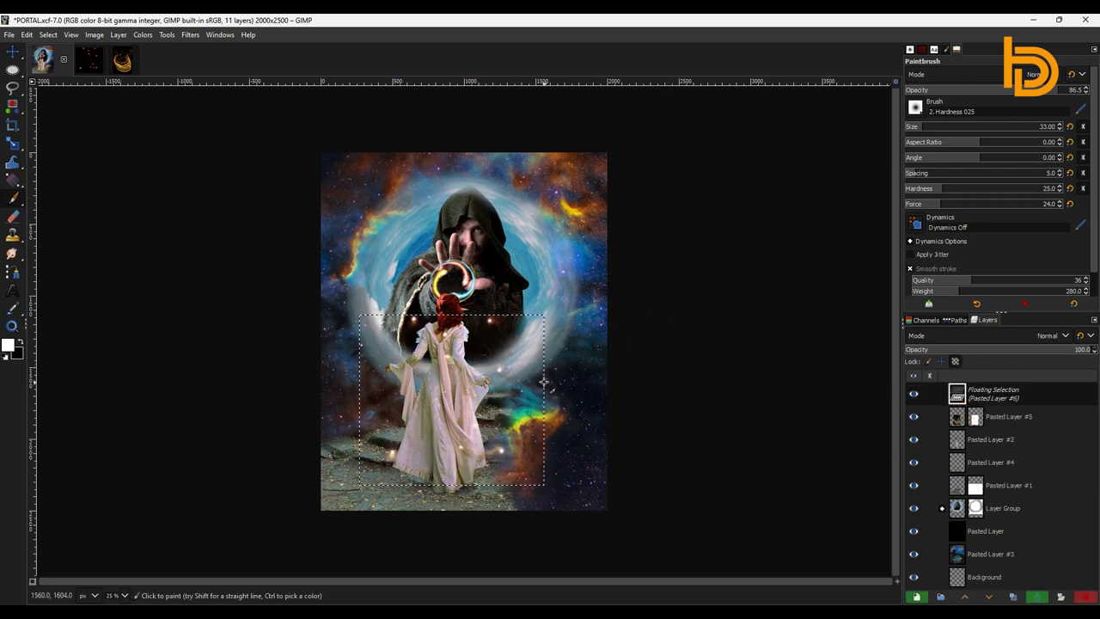
key("ctrl+shift+n")
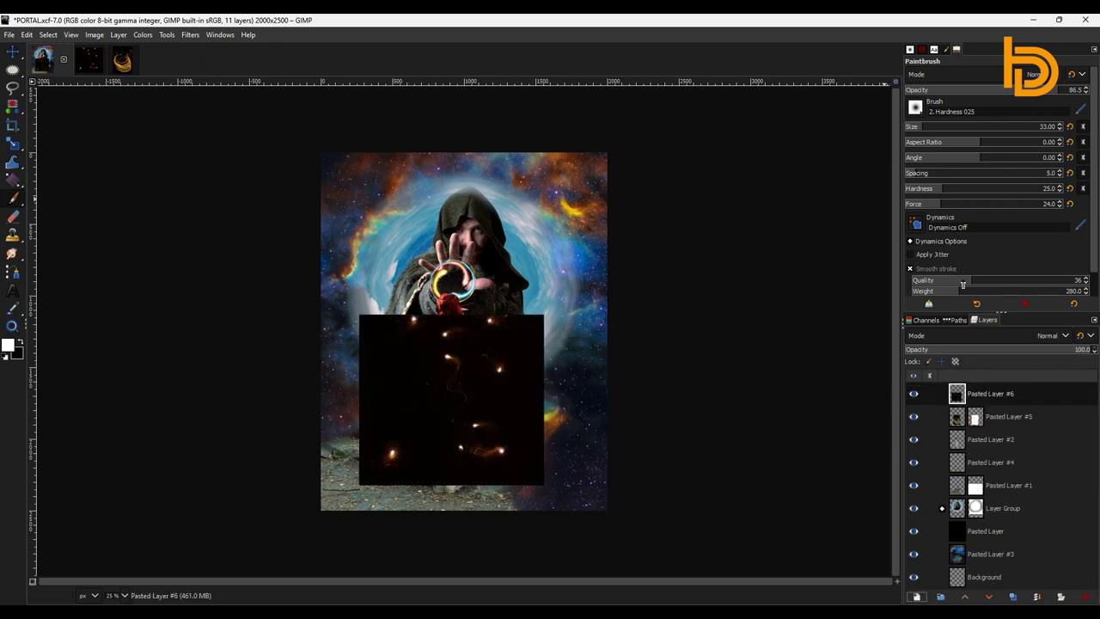
left_click(1049, 335)
left_click(934, 147)
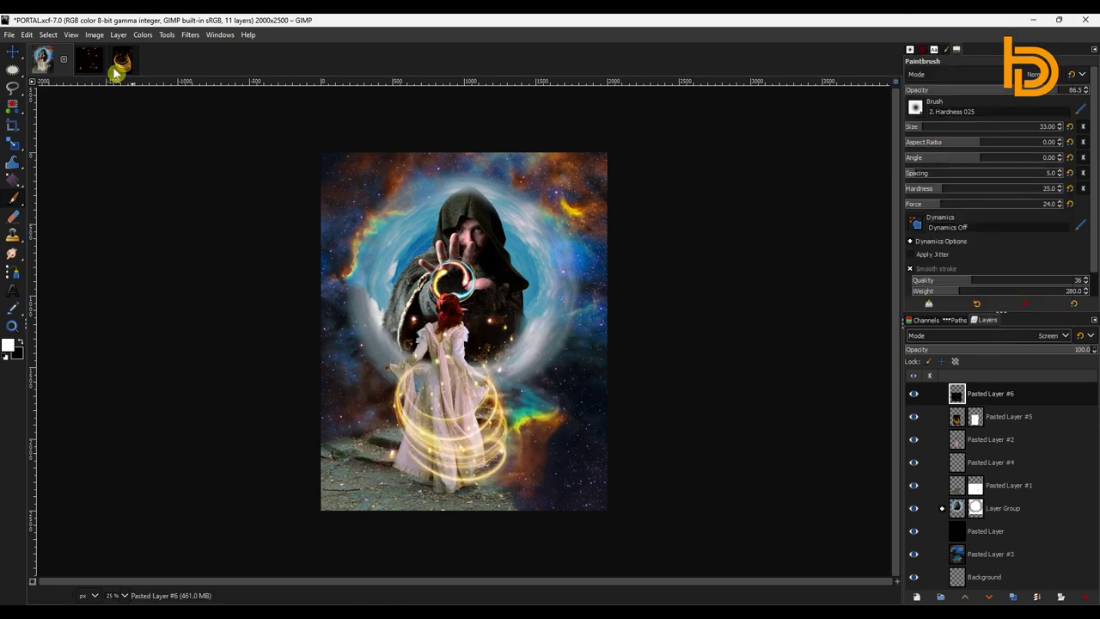
Move the sparkle layer up toward the hood and scale it to 752×725.
left_click(12, 53)
left_click_drag(462, 324, 428, 204)
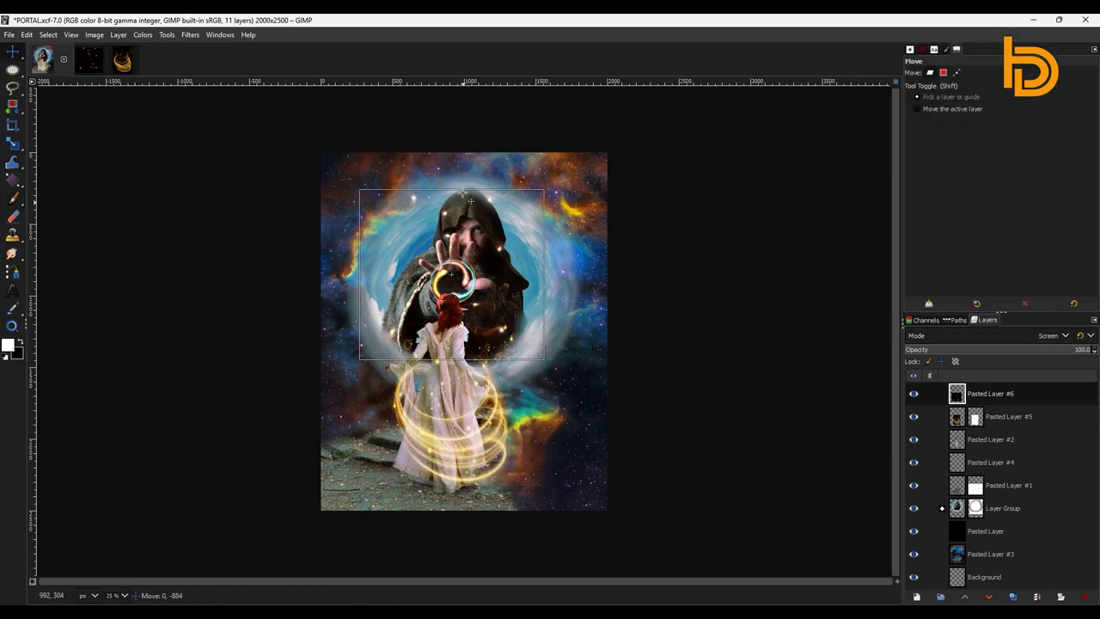
key("shift+s")
left_click(455, 244)
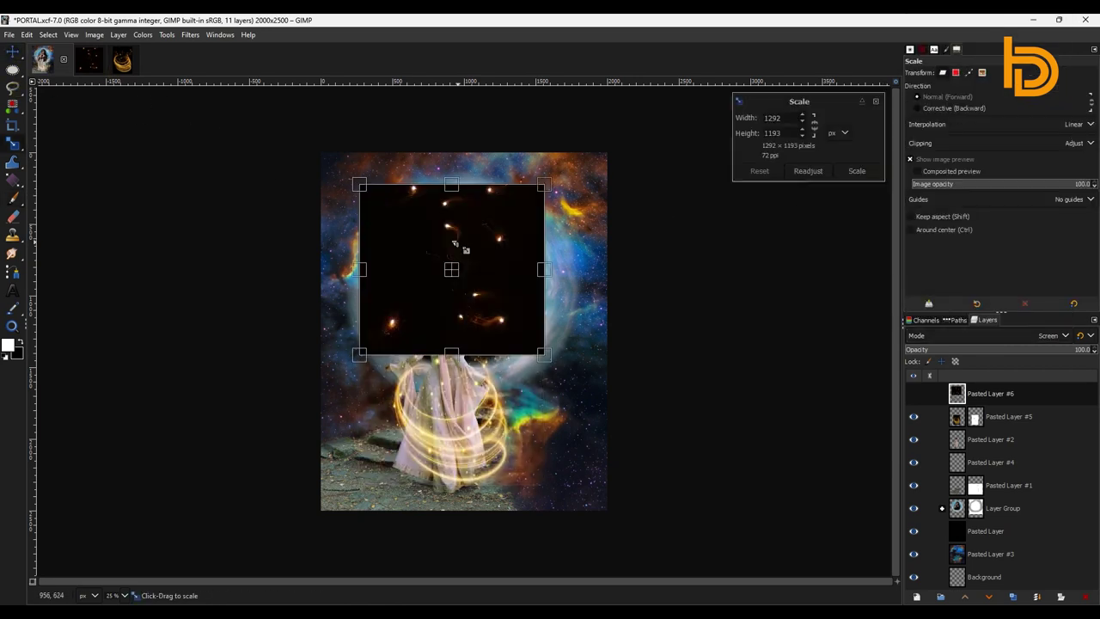
left_click_drag(342, 198, 391, 215)
mouse_move(545, 354)
left_mouse_down()
mouse_move(480, 296)
mouse_move(499, 319)
left_mouse_up()
left_click_drag(453, 274, 453, 298)
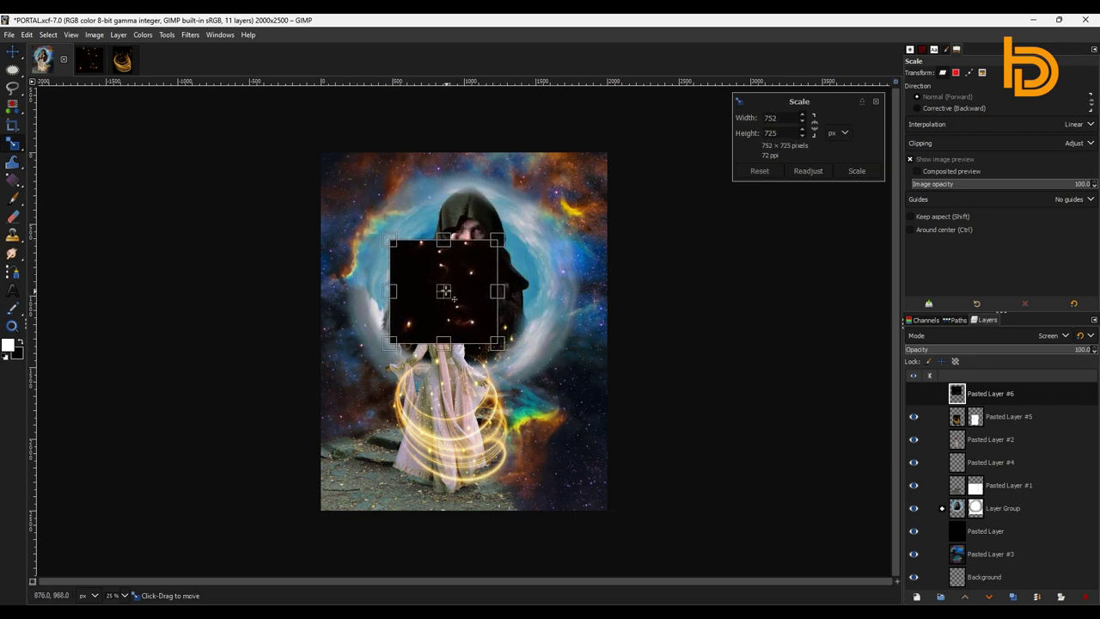
left_click(858, 173)
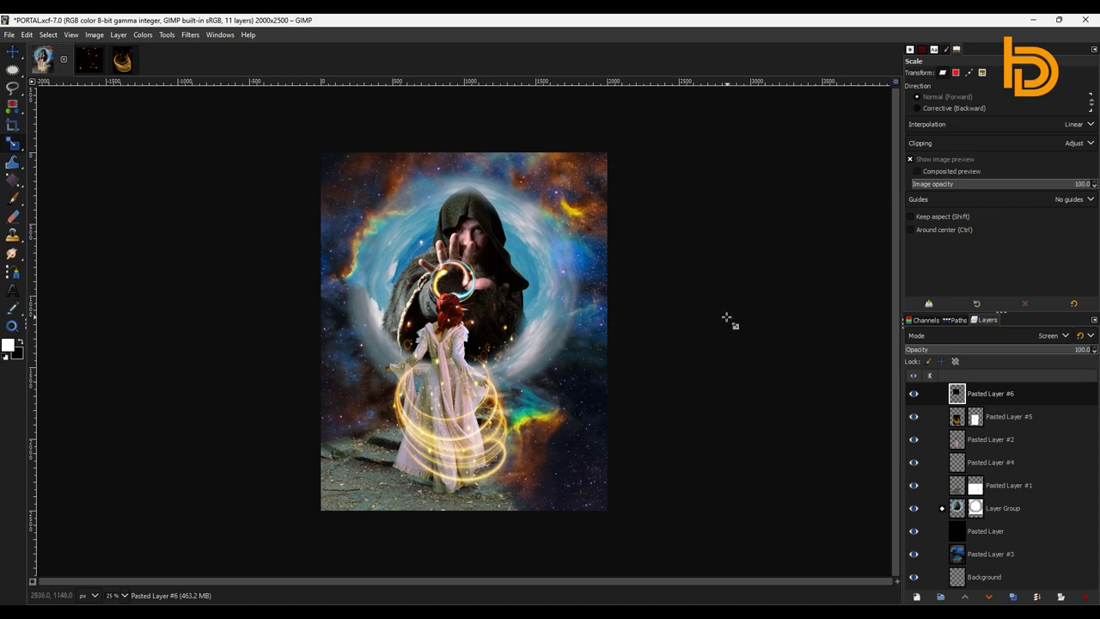
Expand the Layer Group, lower the sparkle layer below Pasted Layer #2, and duplicate it.
left_click(941, 509)
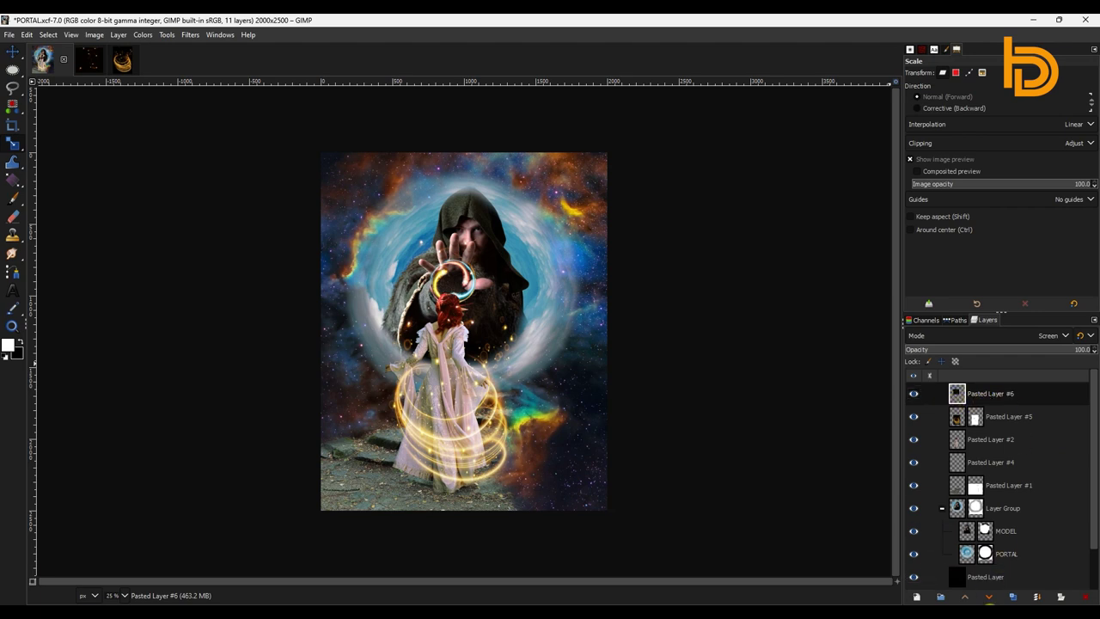
left_click(988, 597)
left_click(988, 596)
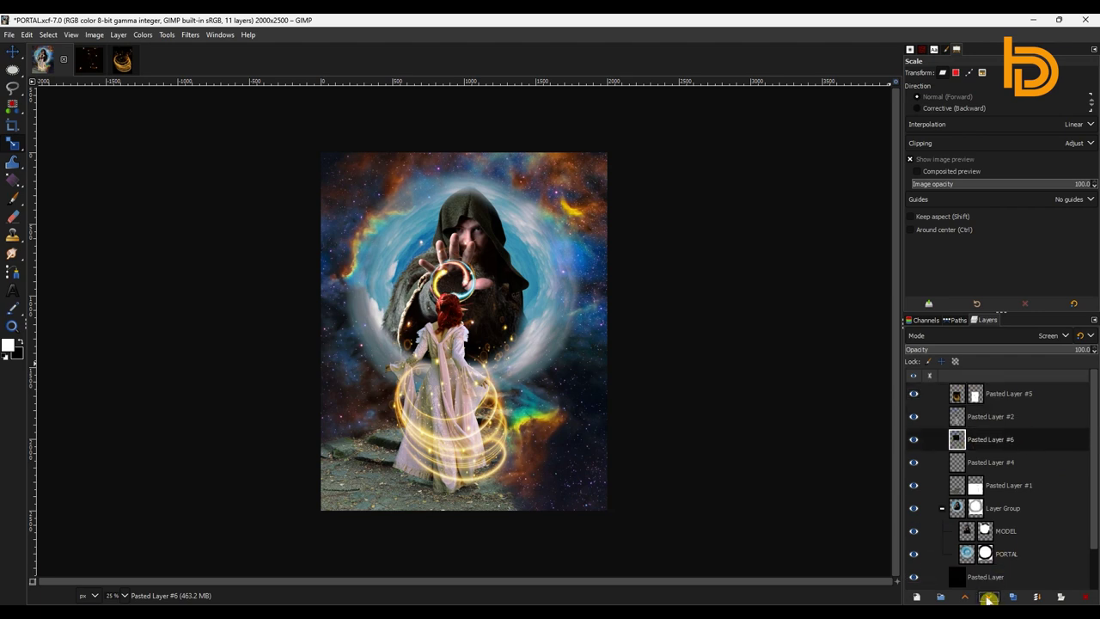
left_click(1013, 598)
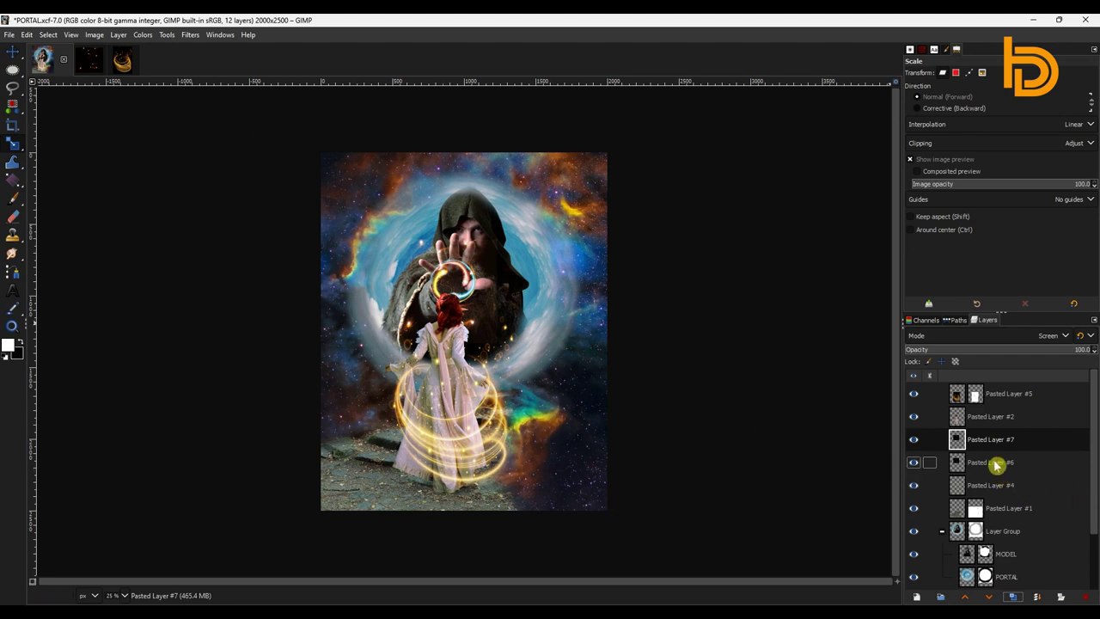
Pick the Paintbrush at size 417 and add a white mask to Pasted Layer #6.
left_click(996, 464)
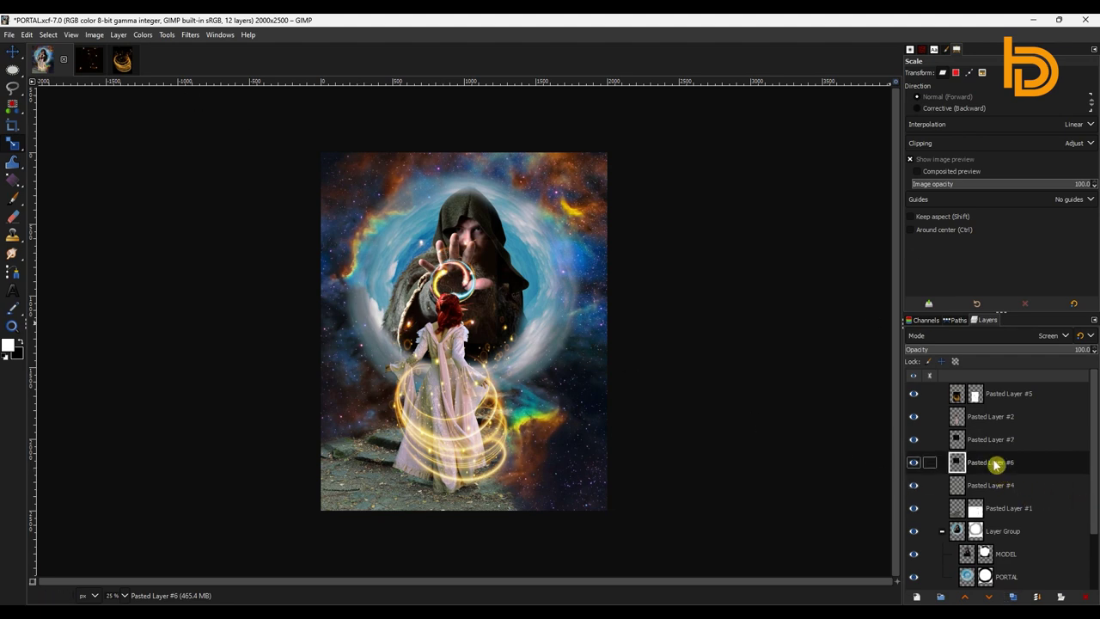
left_click(18, 205)
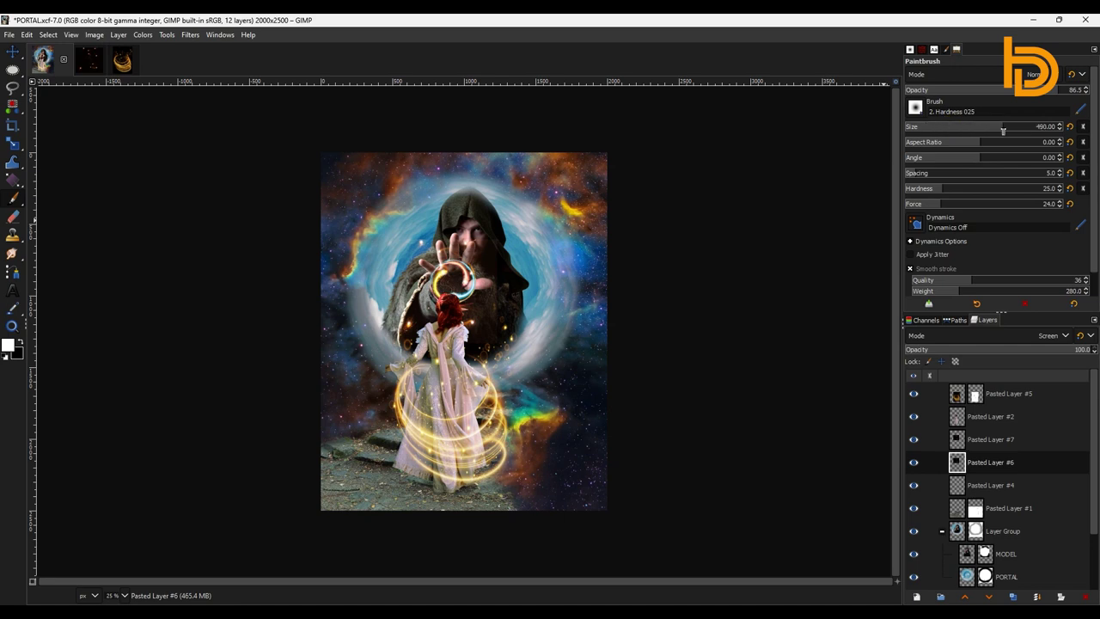
left_click_drag(1004, 130, 995, 130)
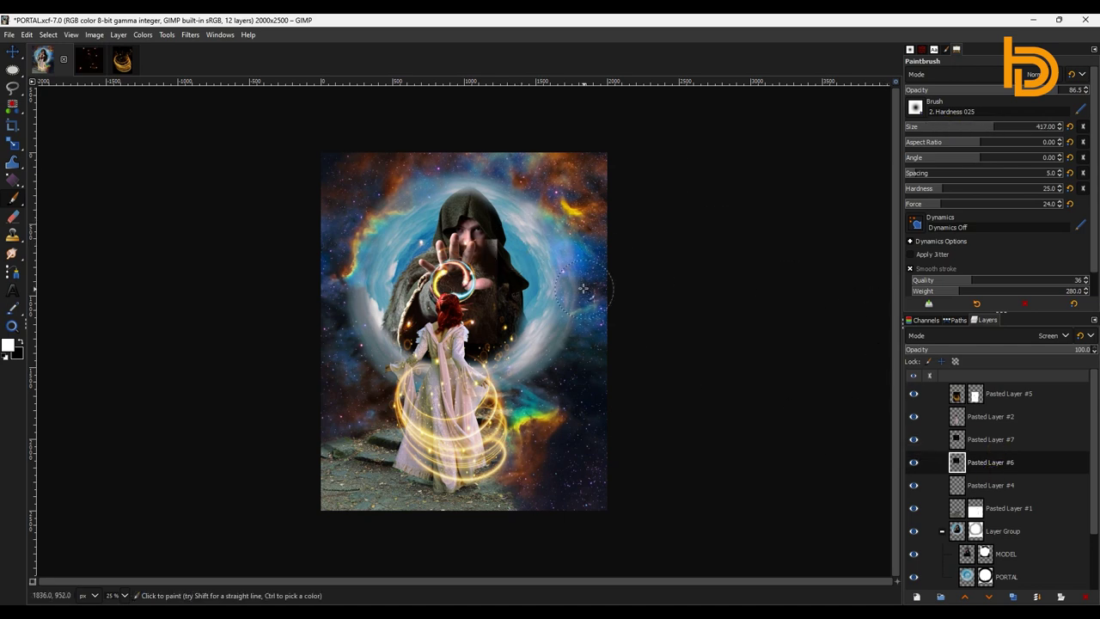
left_click(1061, 597)
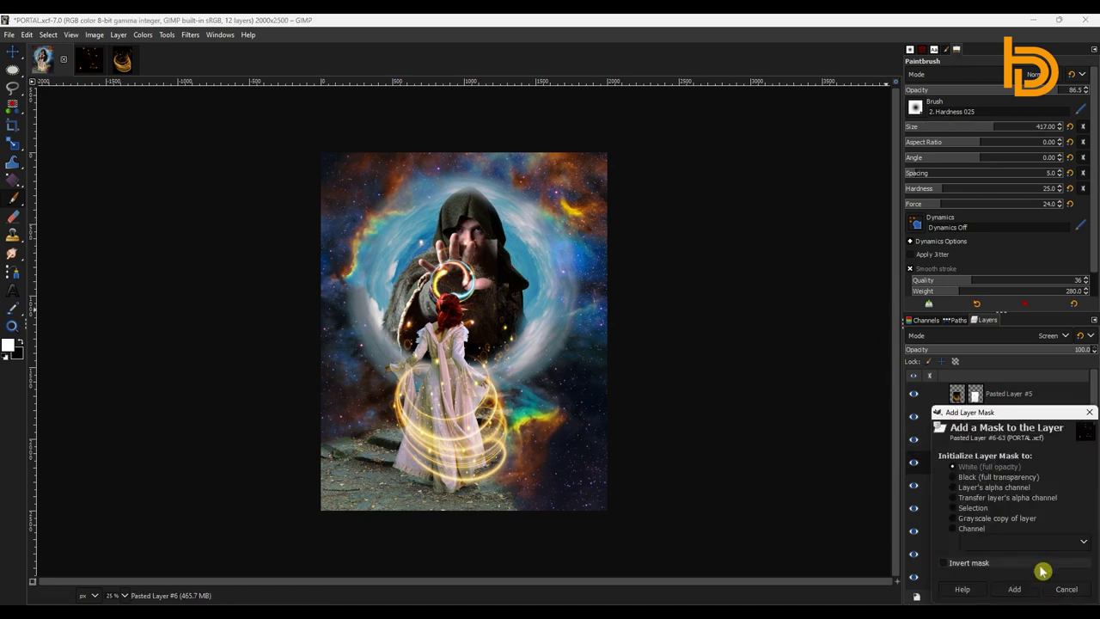
left_click(1014, 589)
left_click(21, 341)
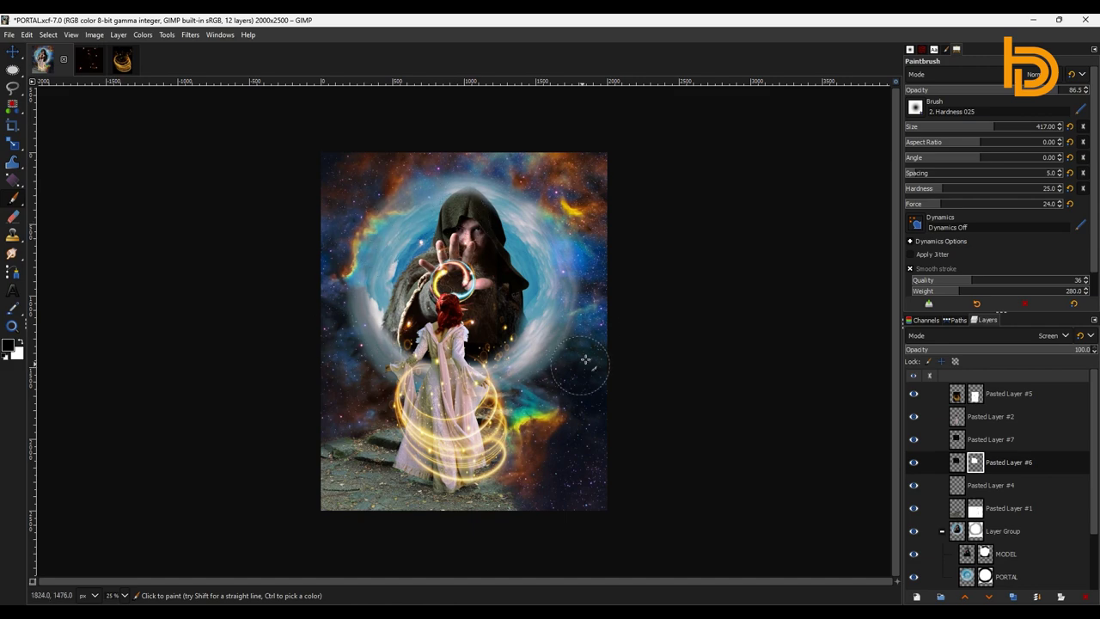
Zoom to 100%, give Pasted Layer #7 a white mask, then delete that duplicate layer.
left_click(126, 595)
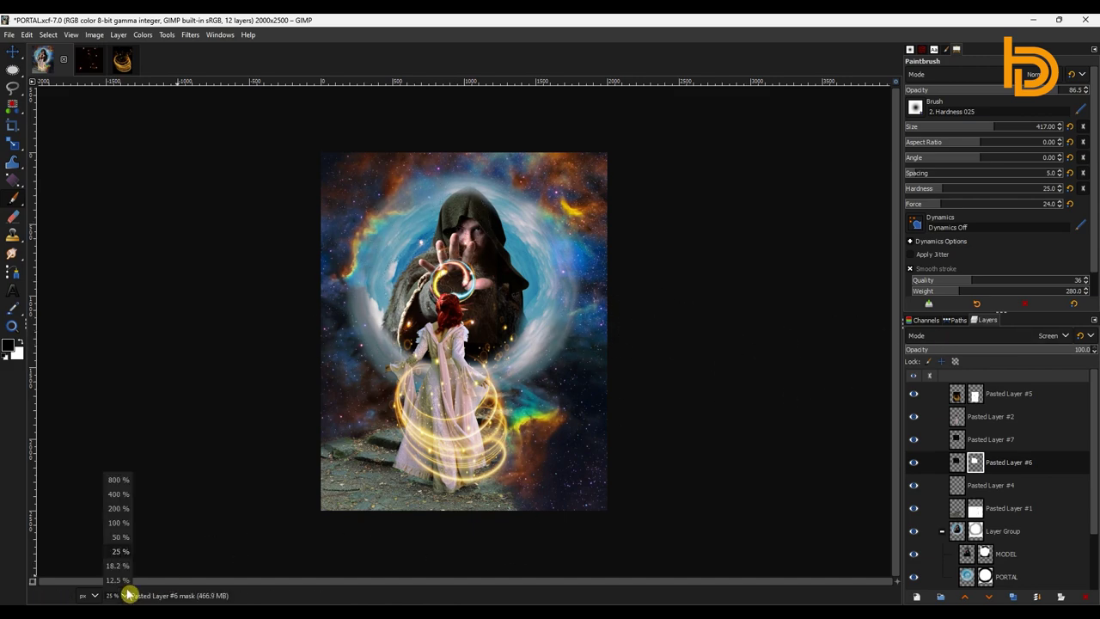
left_click(118, 523)
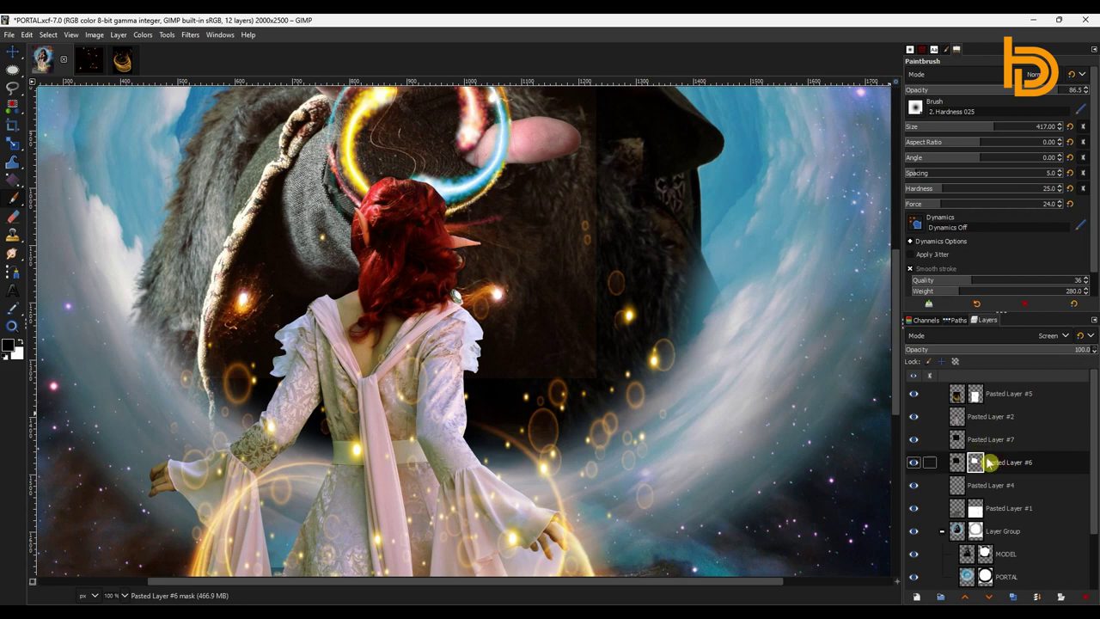
left_click(975, 439)
left_click(1061, 595)
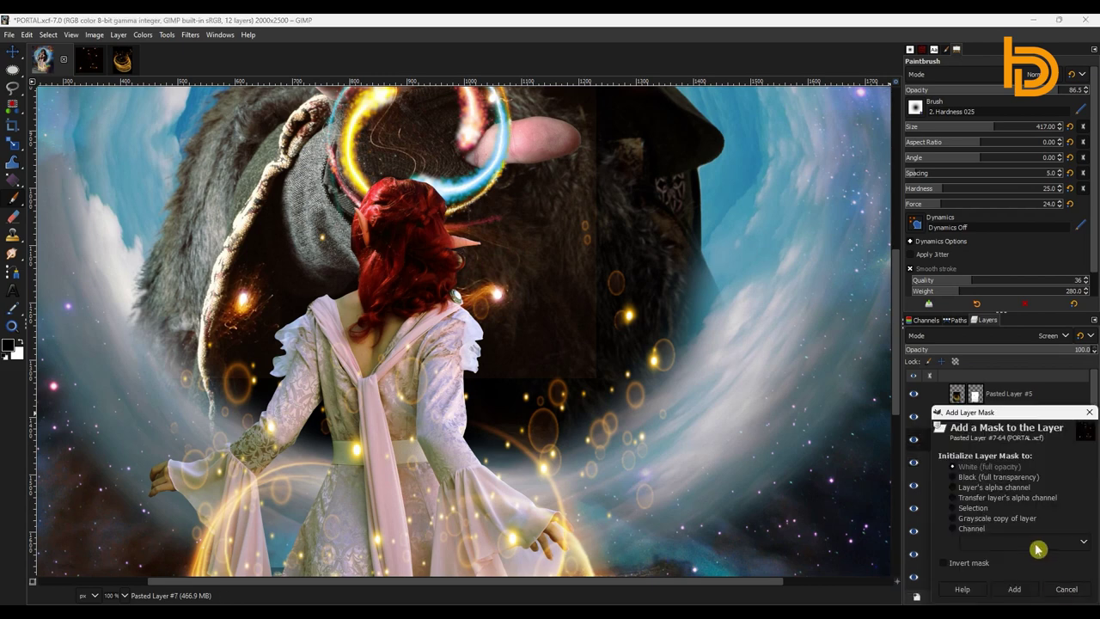
left_click(1014, 593)
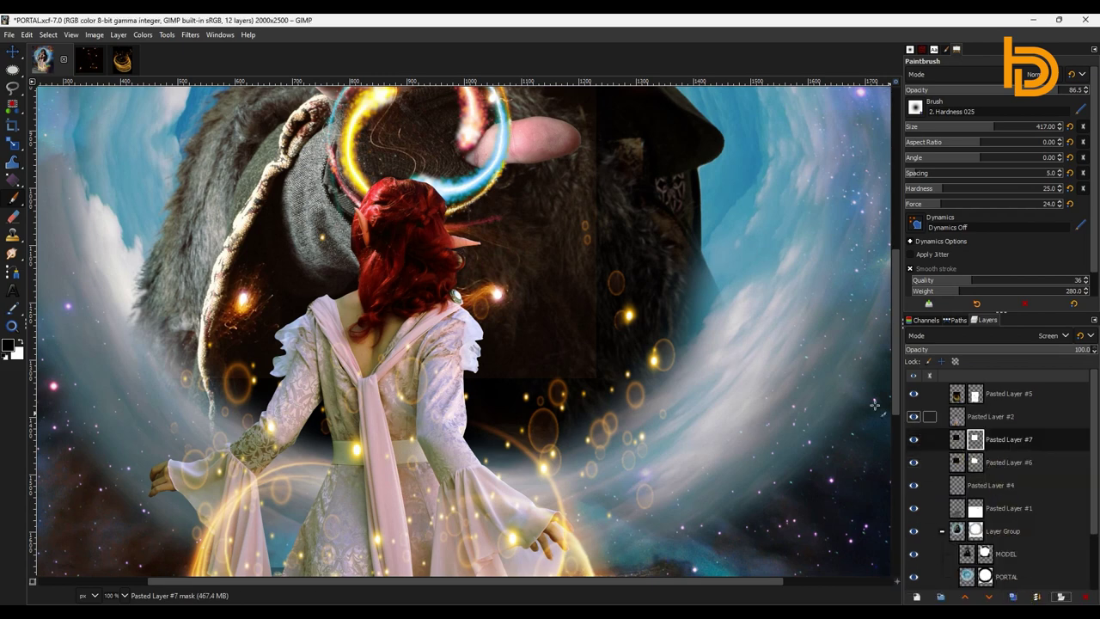
left_click(1088, 597)
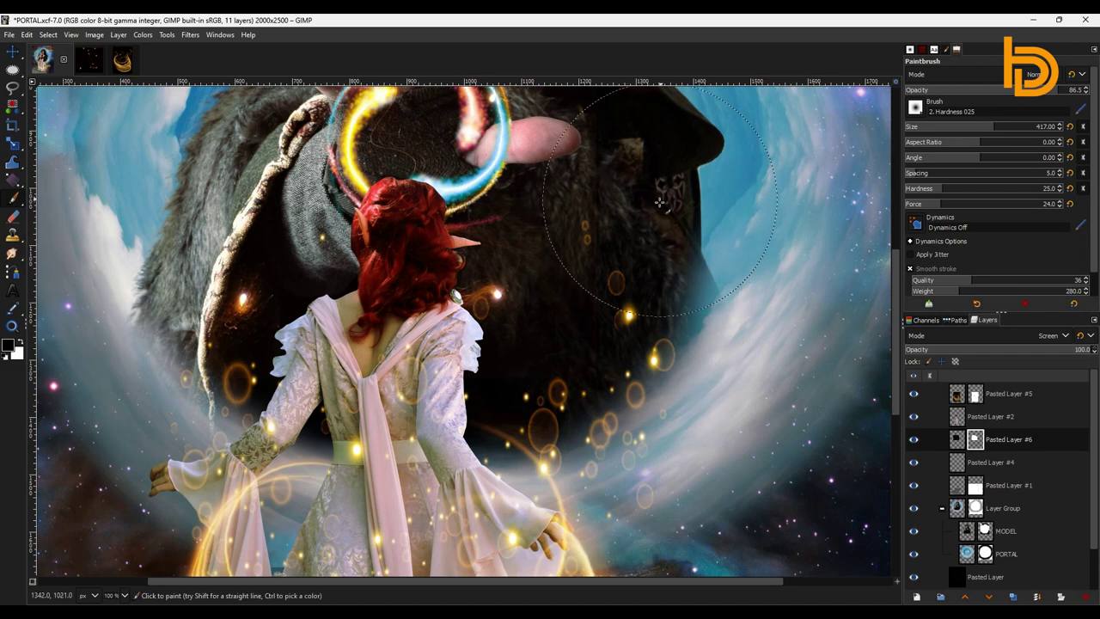
Browse the Layer menu and shrink the brush size twice.
scroll(662, 204, "up", 3)
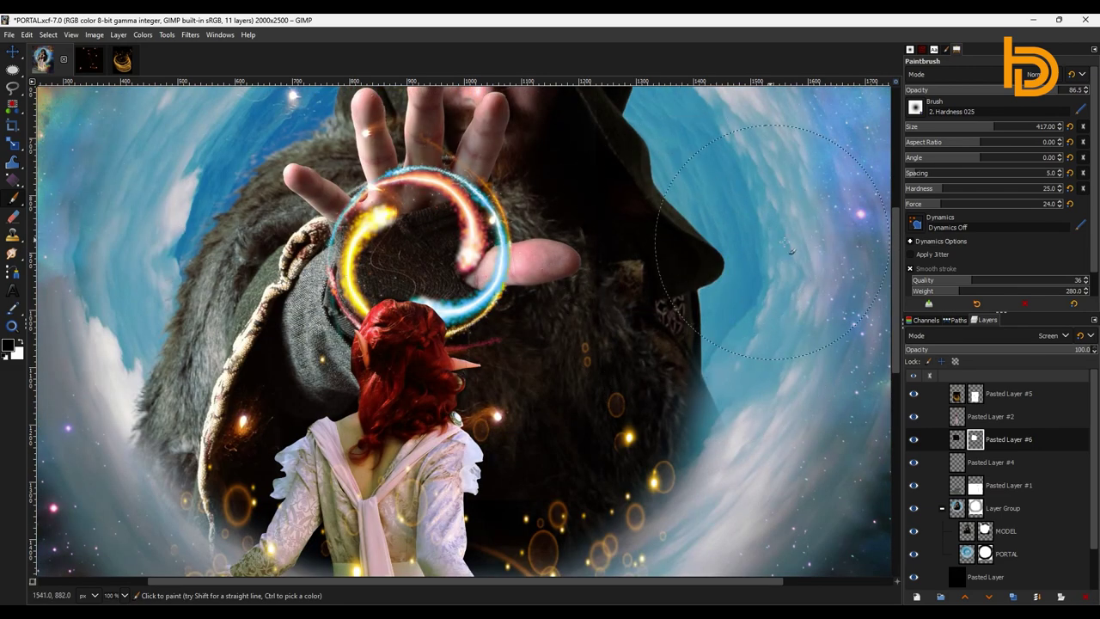
scroll(890, 357, "down", 2)
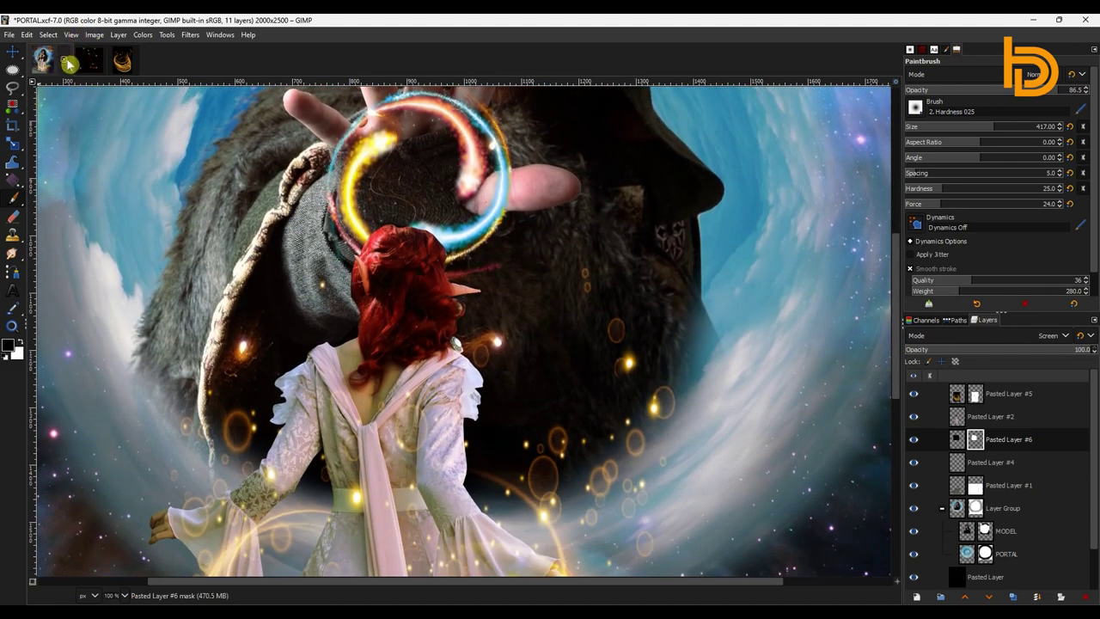
left_click(95, 35)
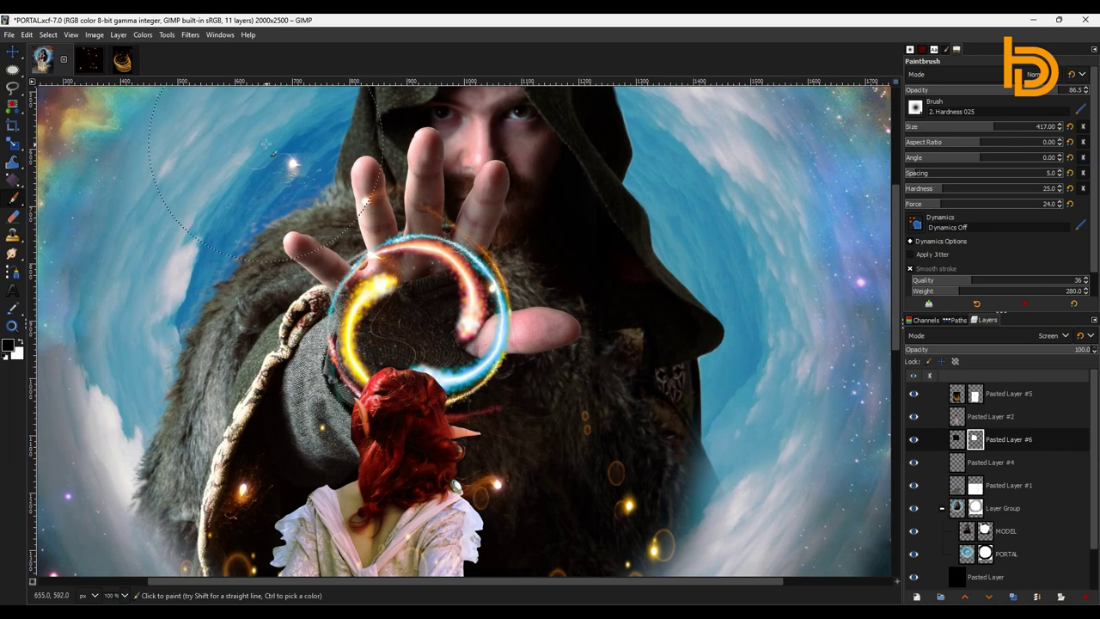
key("bracketleft")
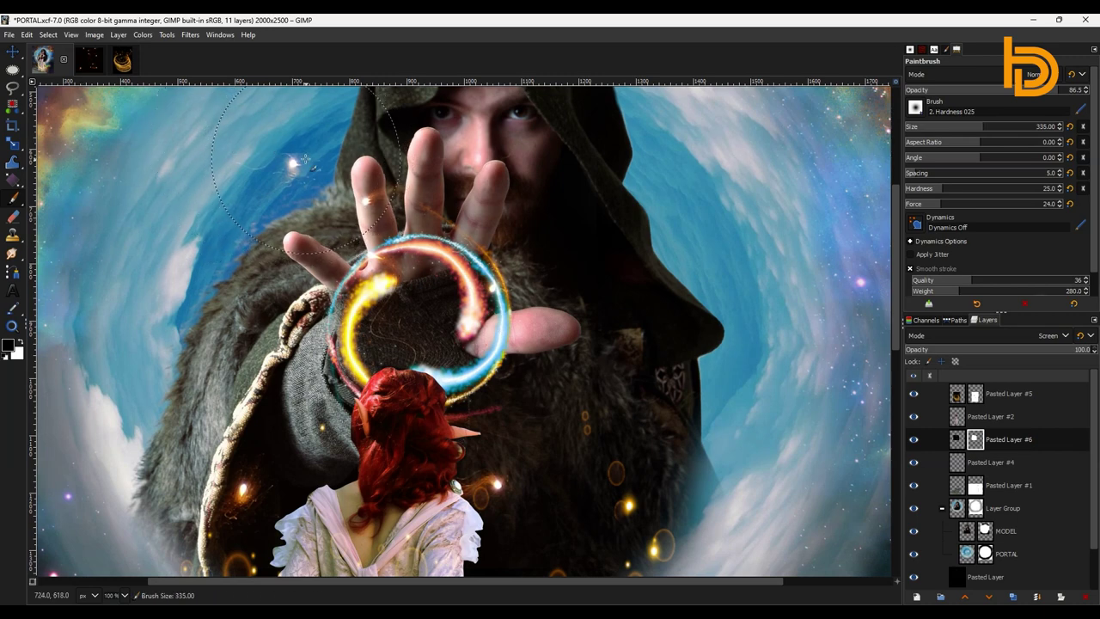
key("bracketleft")
key("bracketleft")
key("bracketleft")
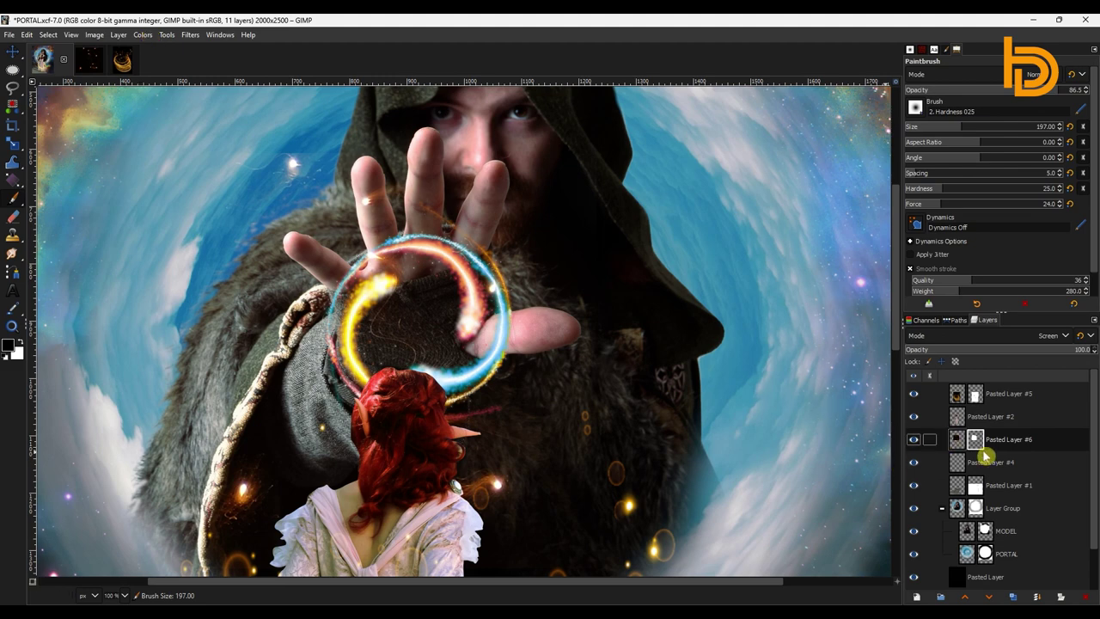
left_click(142, 34)
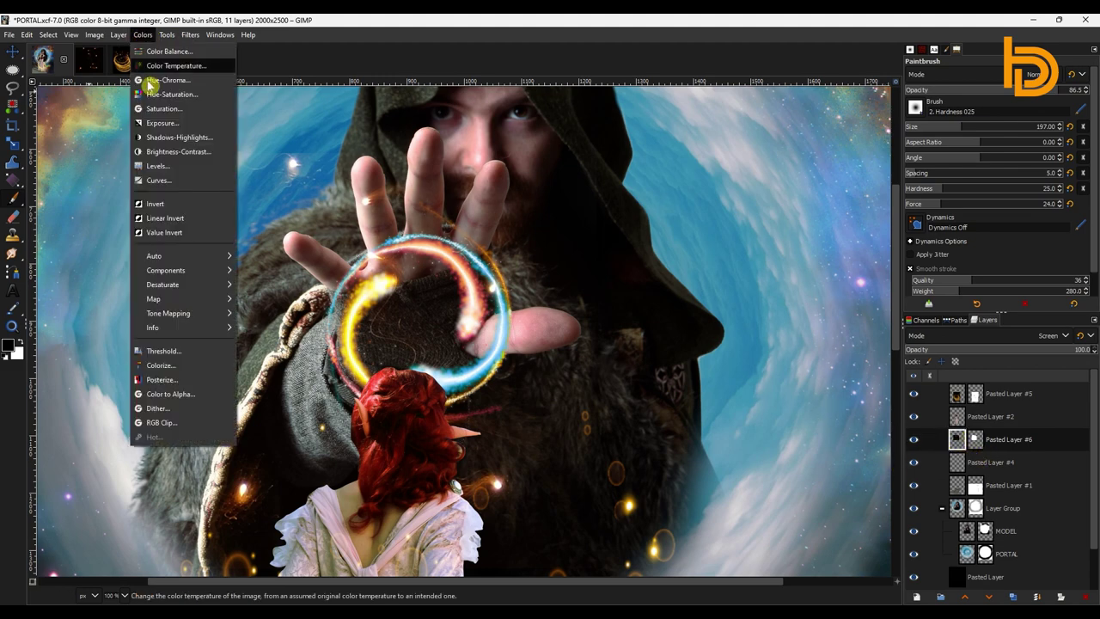
Darken the sparkle layer's midtones with a Curves adjustment.
left_click(163, 179)
left_click_drag(184, 191, 185, 220)
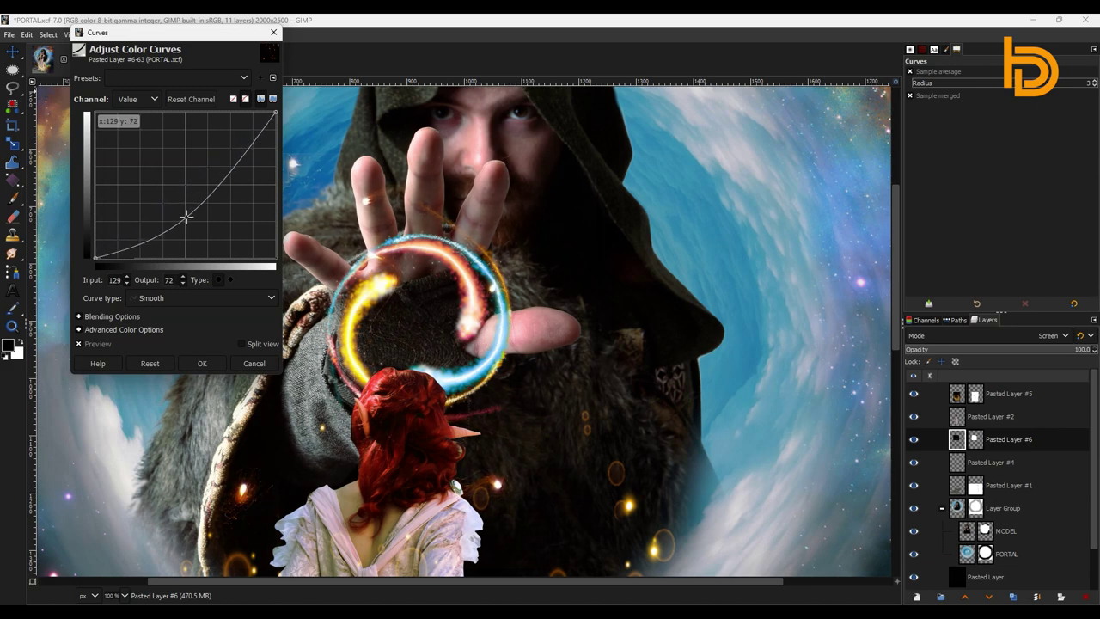
left_click(200, 363)
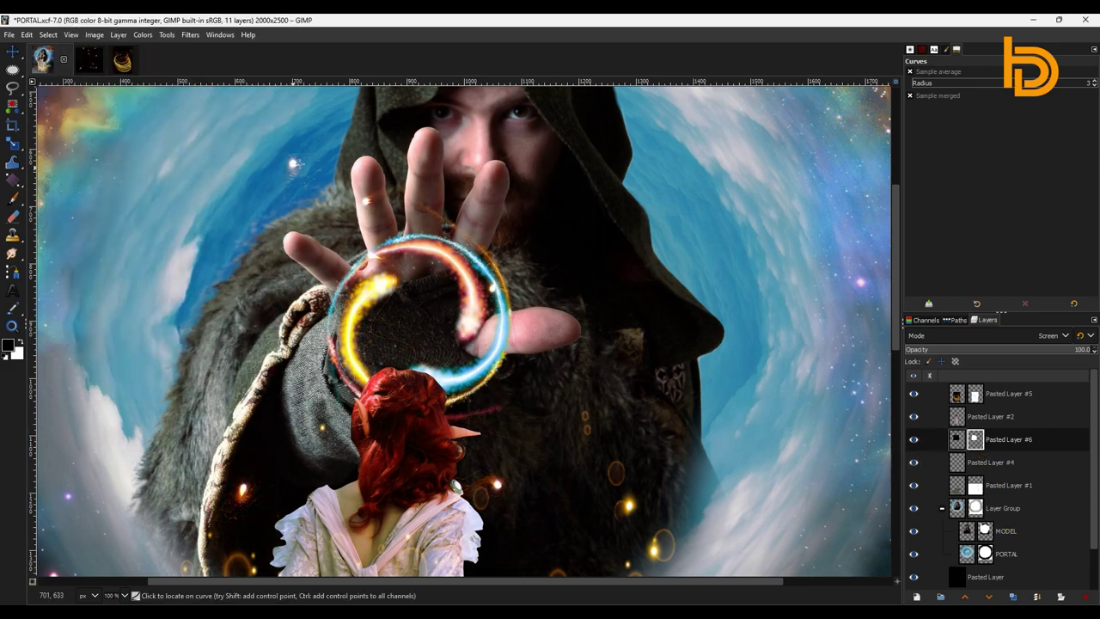
Apply Pasted Layer #6's mask permanently and duplicate the layer.
left_click(13, 196)
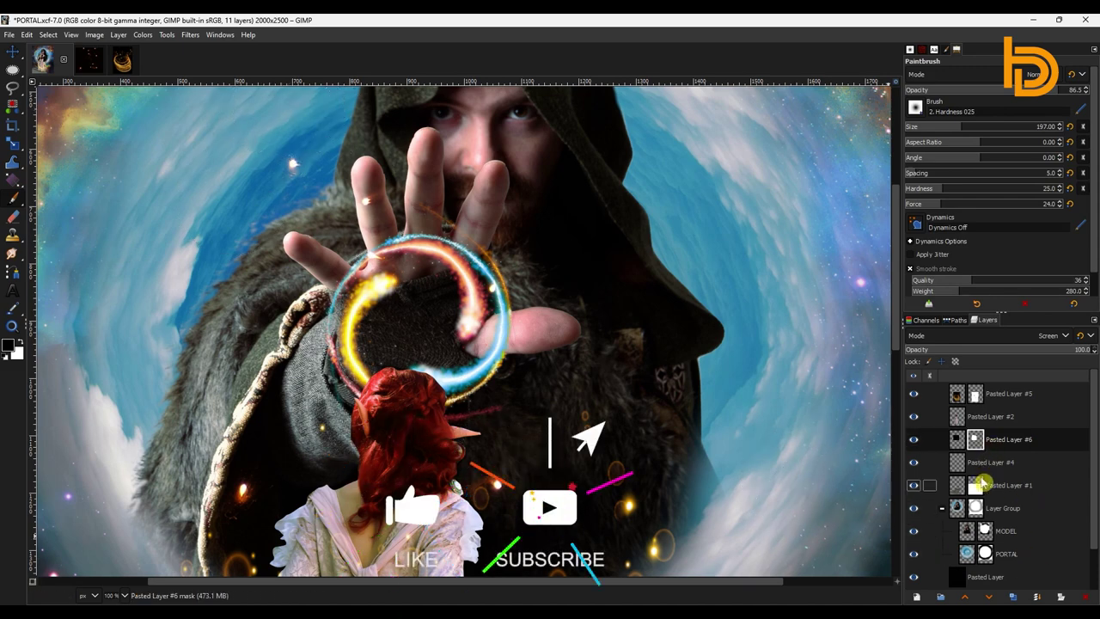
right_click(980, 443)
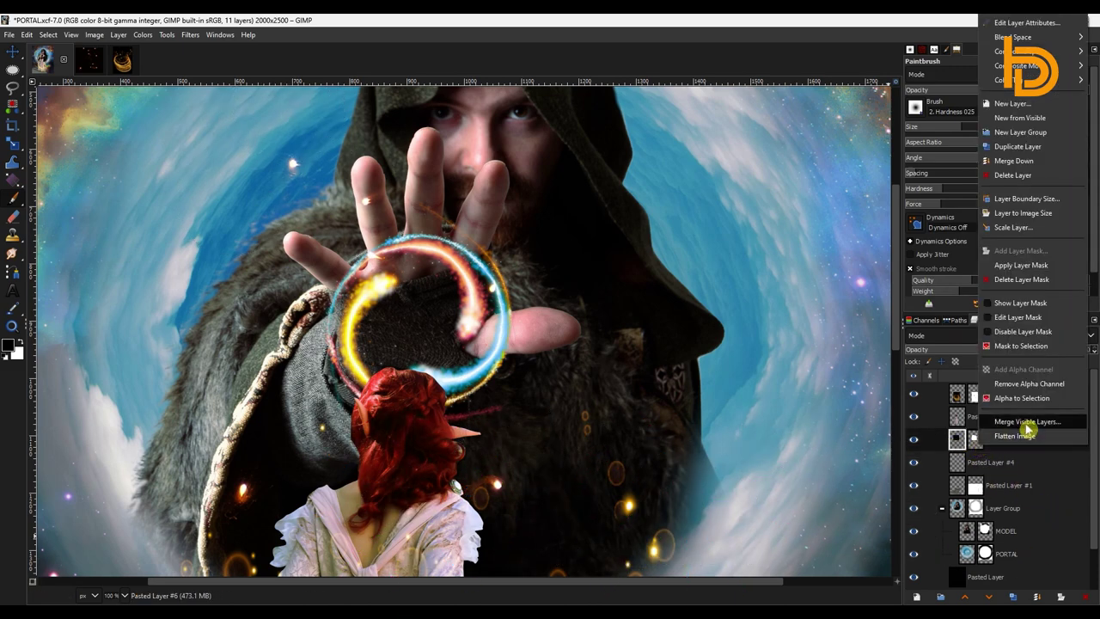
left_click(1020, 265)
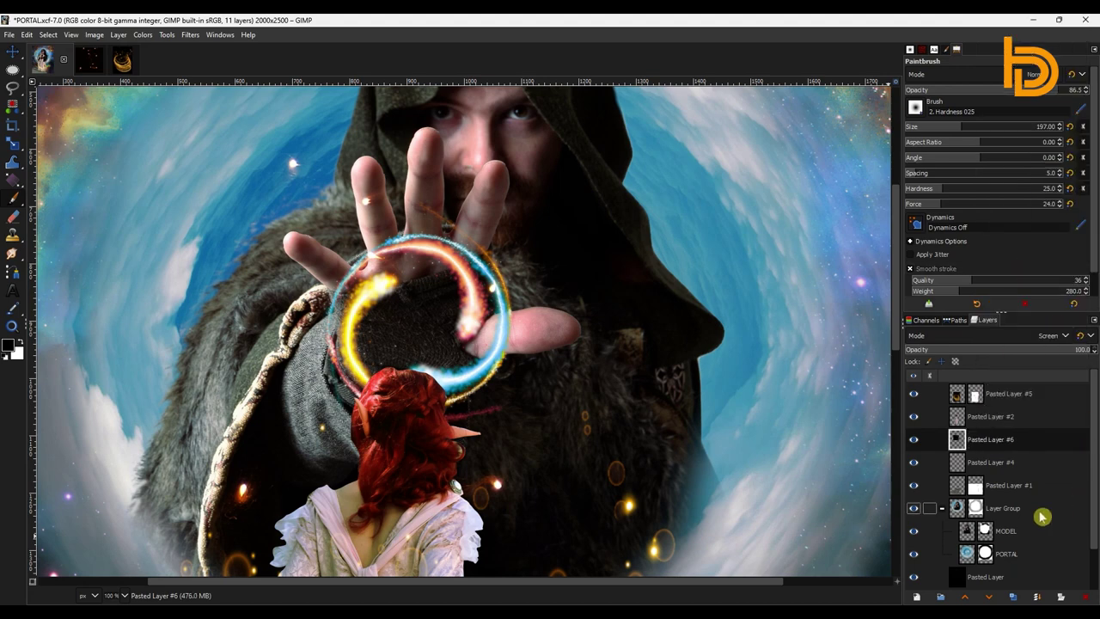
left_click(1012, 596)
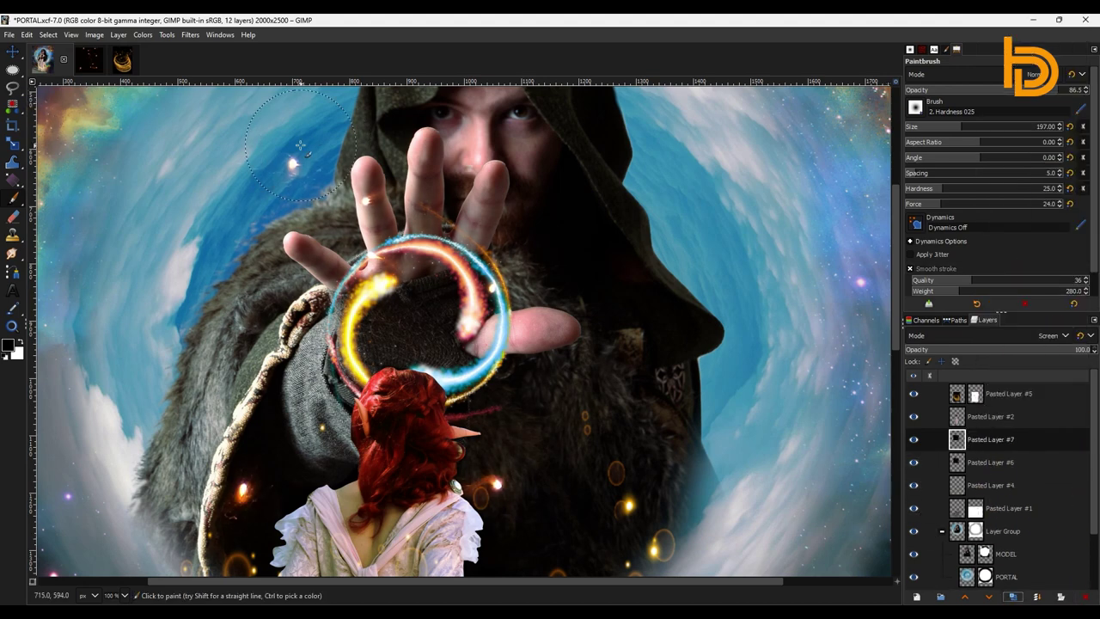
Switch to the Eraser at 49 px on Pasted Layer #7 and hide the ring to compare.
key("bracketleft")
key("bracketleft")
key("bracketleft")
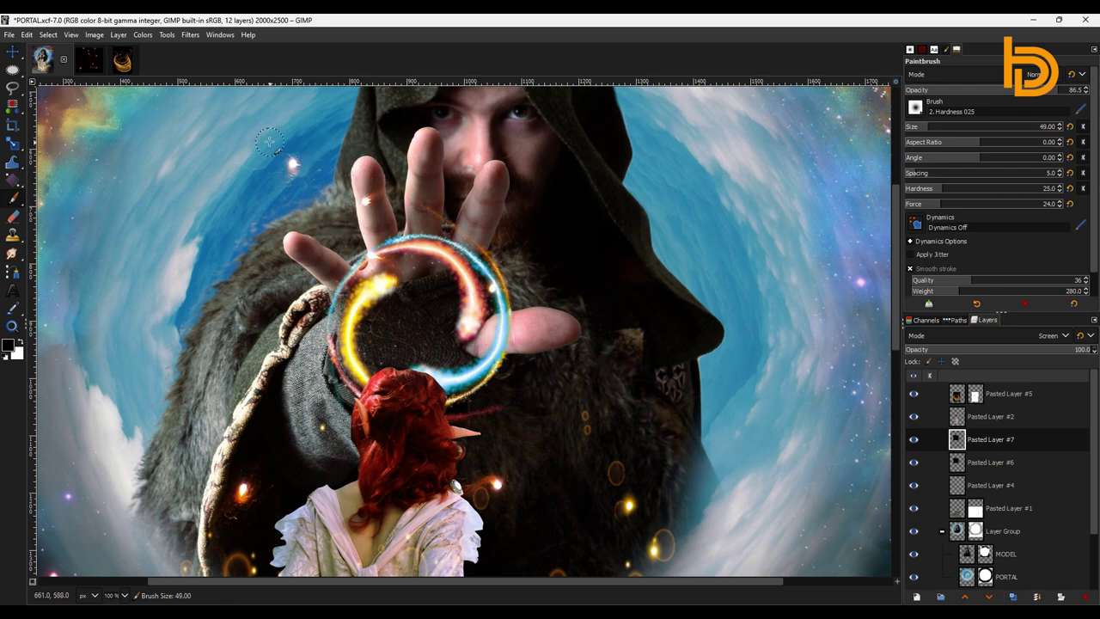
left_click(12, 217)
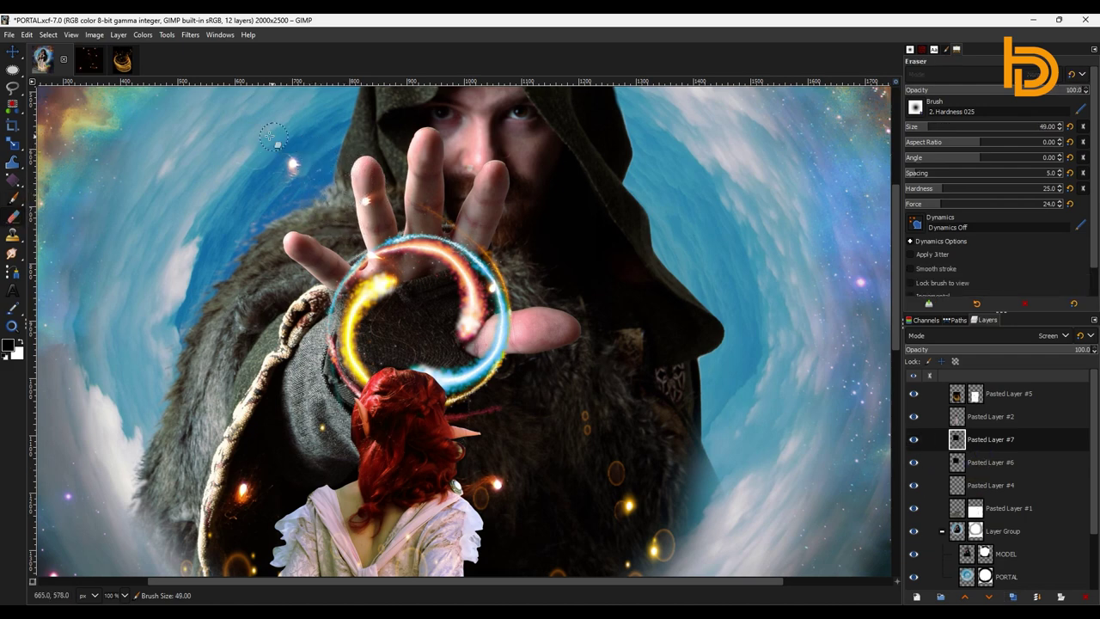
key("Page_Down")
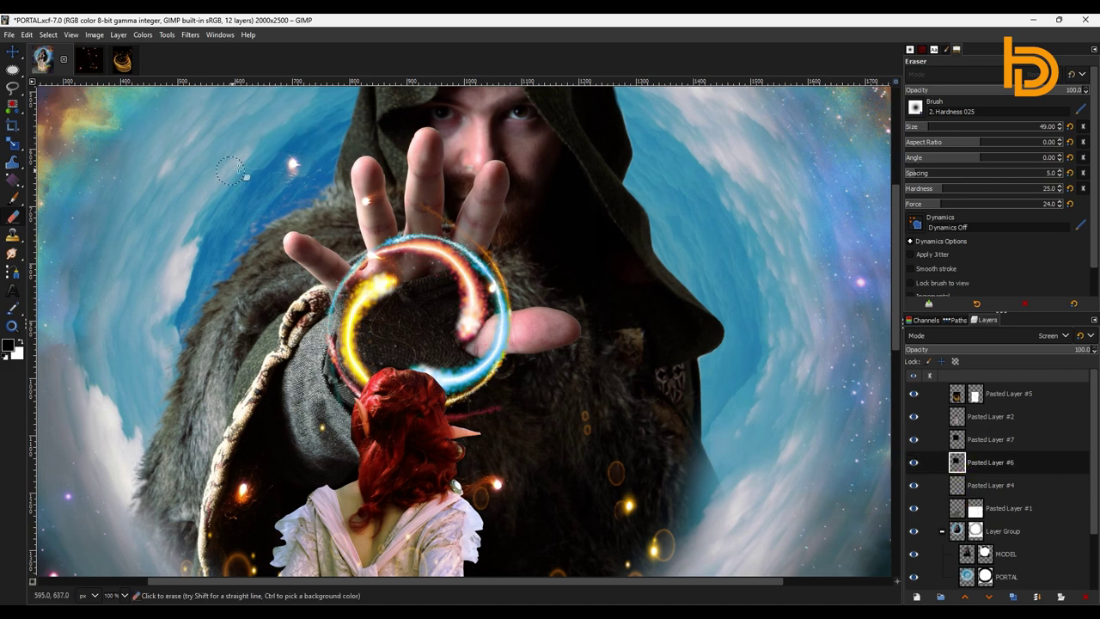
left_click(959, 442)
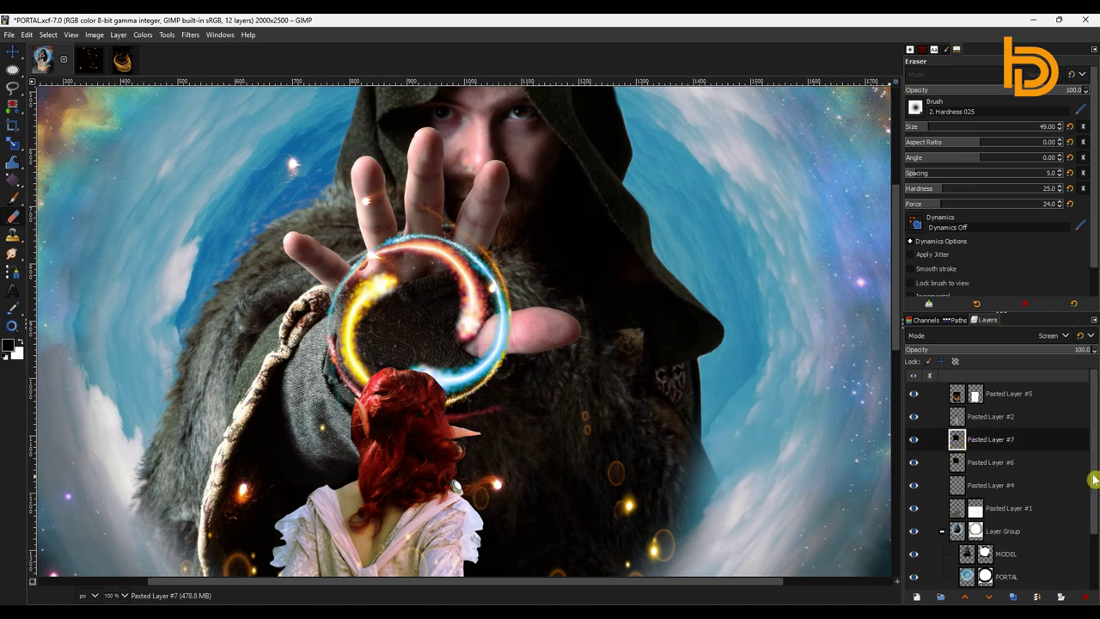
scroll(917, 429, "down", 1)
left_click(915, 461)
Show the portal ring again, collapse the Layer Group, and add a new SHADOW layer.
left_click(915, 461)
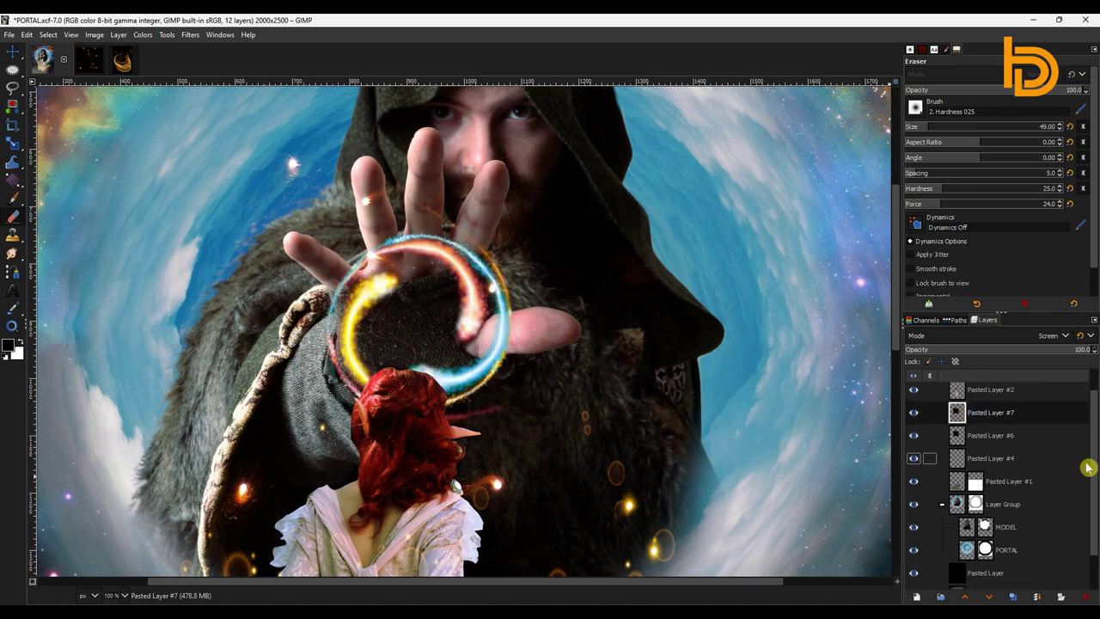
scroll(1088, 467, "down", 2)
left_click_drag(895, 342, 900, 576)
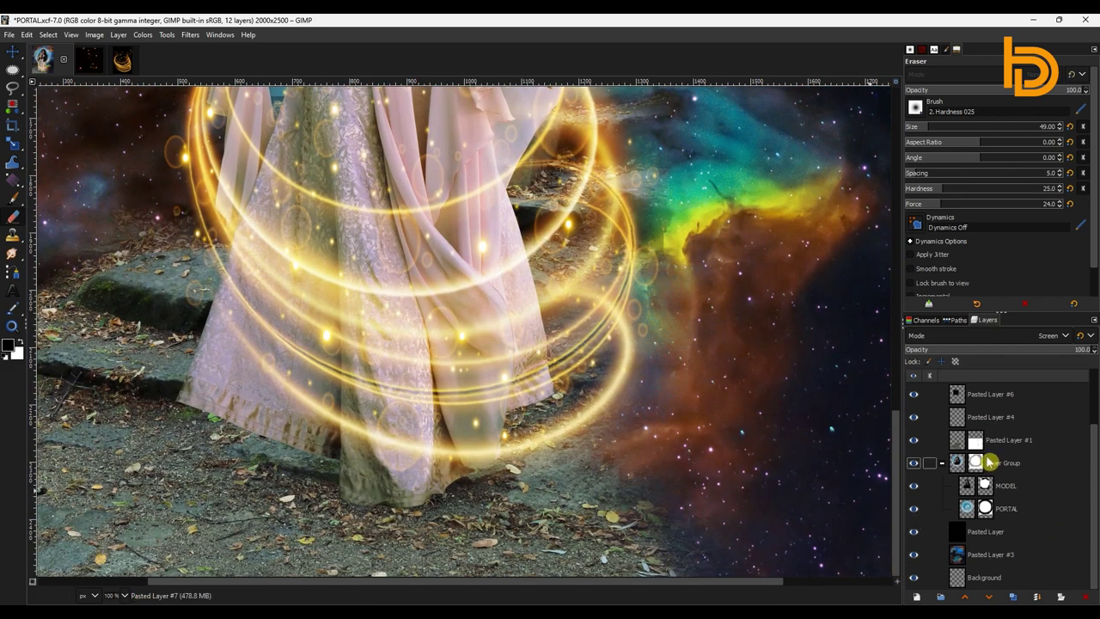
left_click(942, 464)
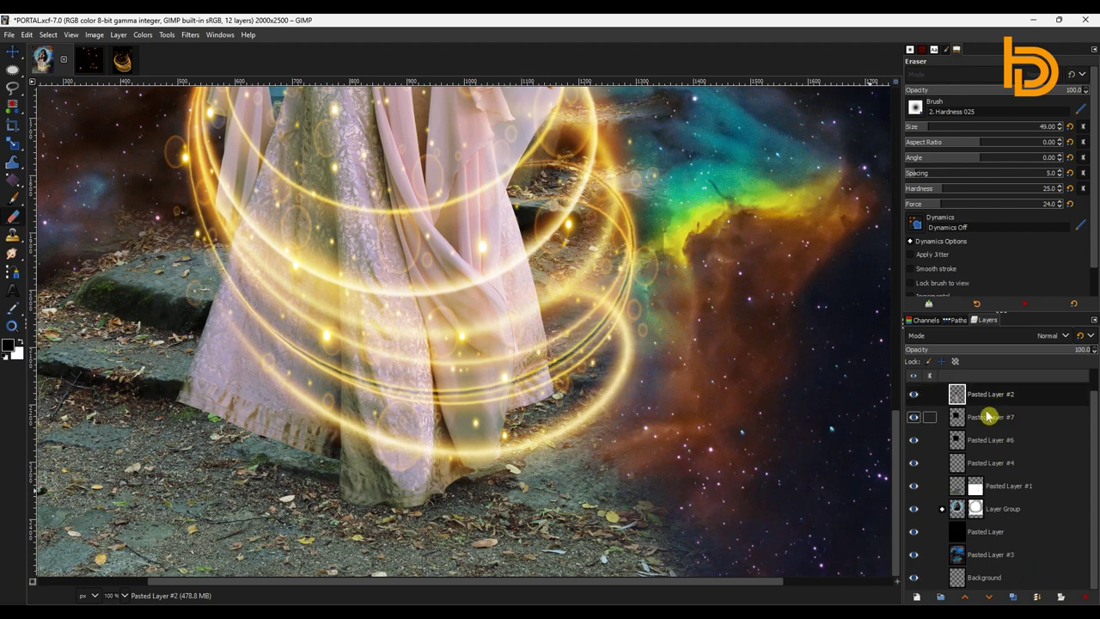
left_click(918, 597)
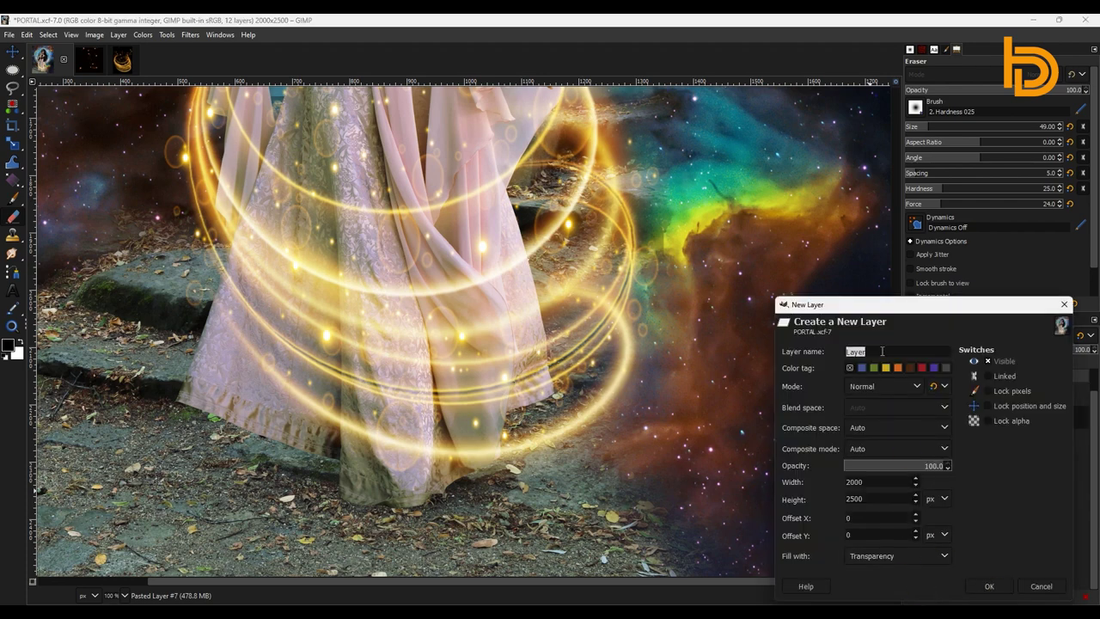
left_click(989, 586)
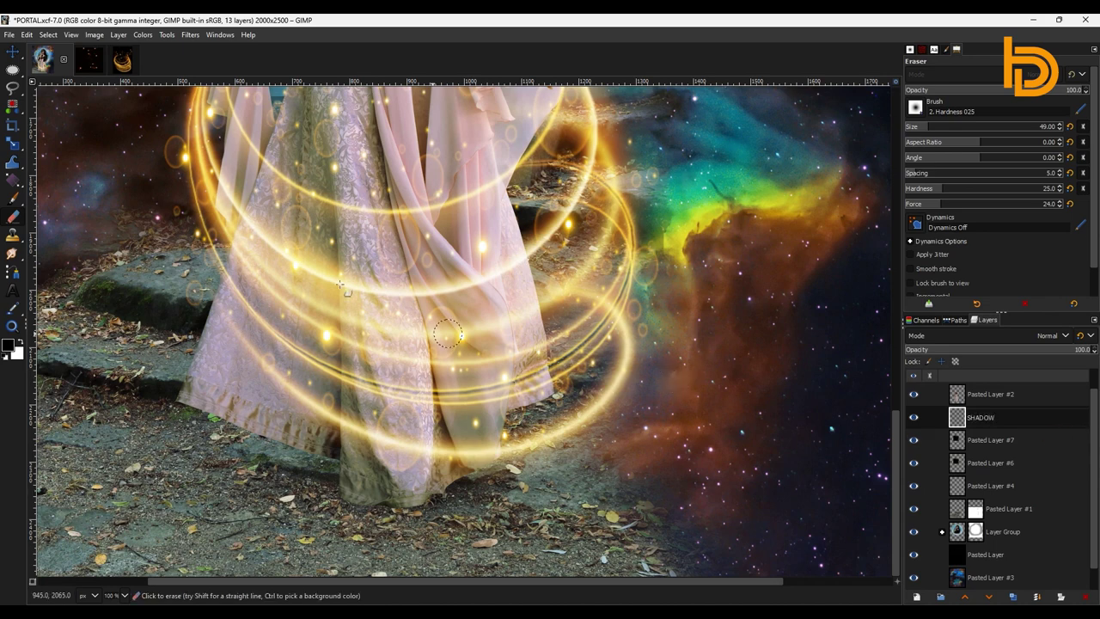
Paint black shadow under the dress hem and ground with a 294 px brush, then zoom to 25%.
left_click(13, 206)
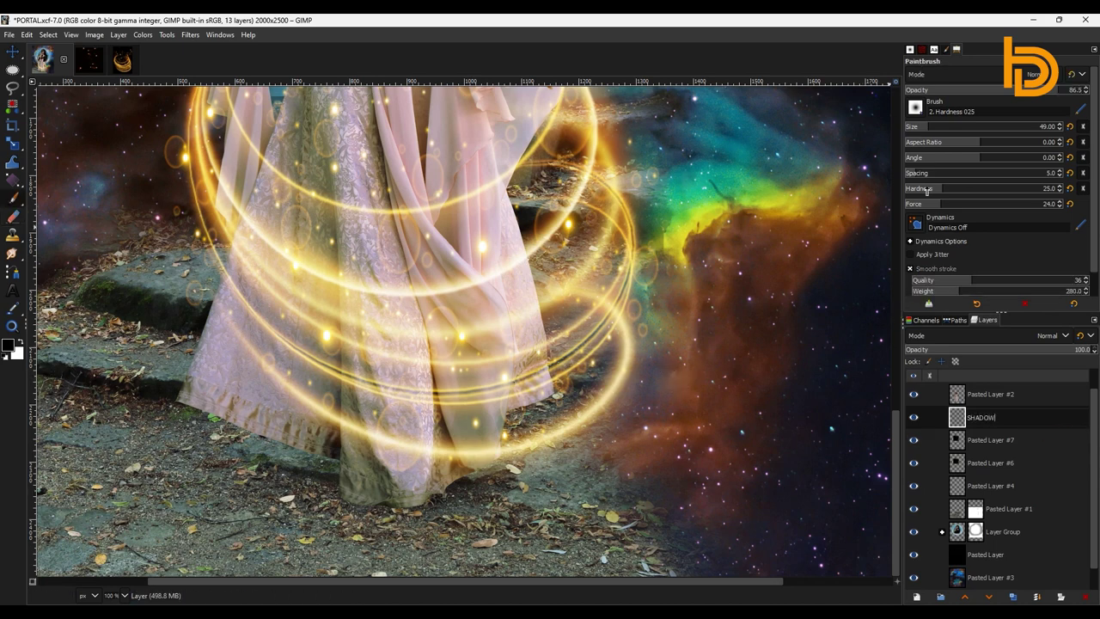
left_click(961, 126)
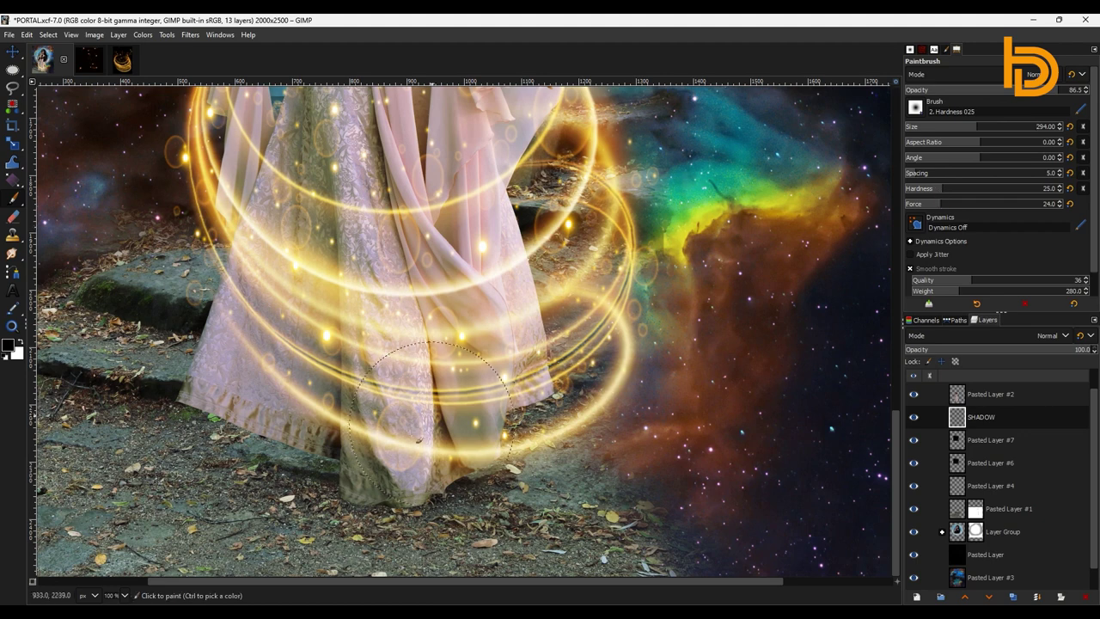
left_click_drag(232, 451, 270, 462)
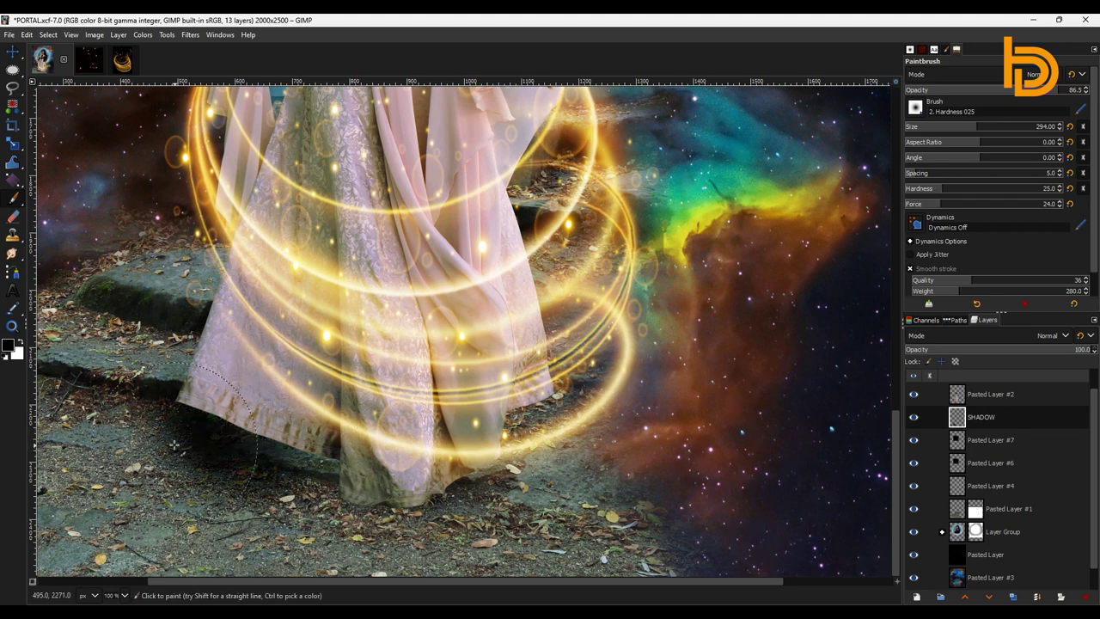
key("ctrl+z")
left_click_drag(214, 447, 255, 436)
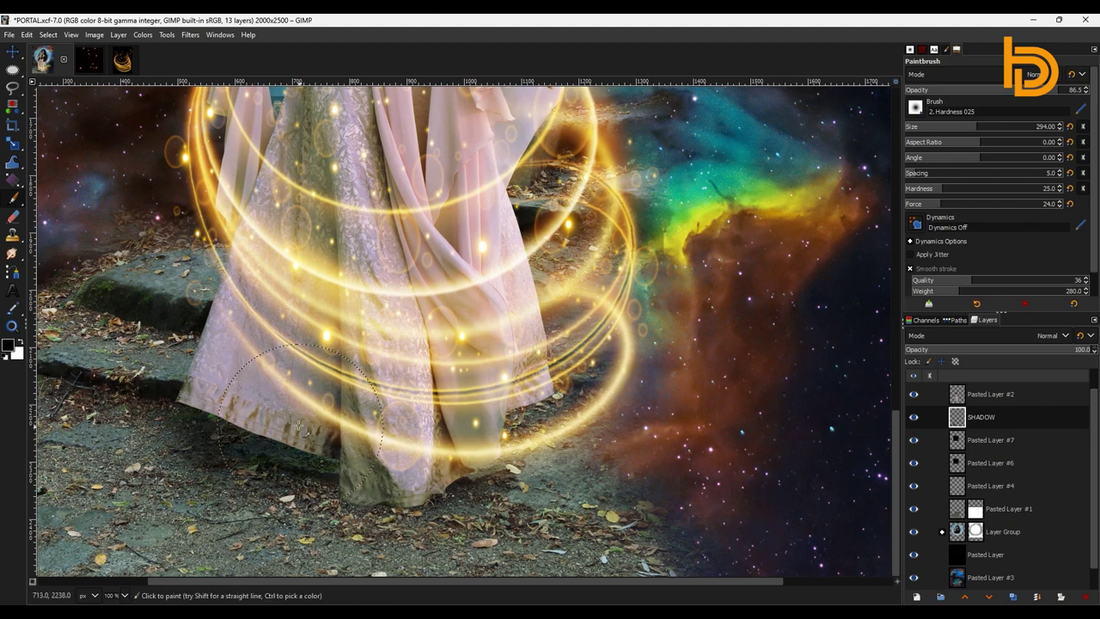
mouse_move(503, 430)
left_mouse_down()
mouse_move(535, 386)
mouse_move(208, 282)
mouse_move(163, 361)
left_mouse_up()
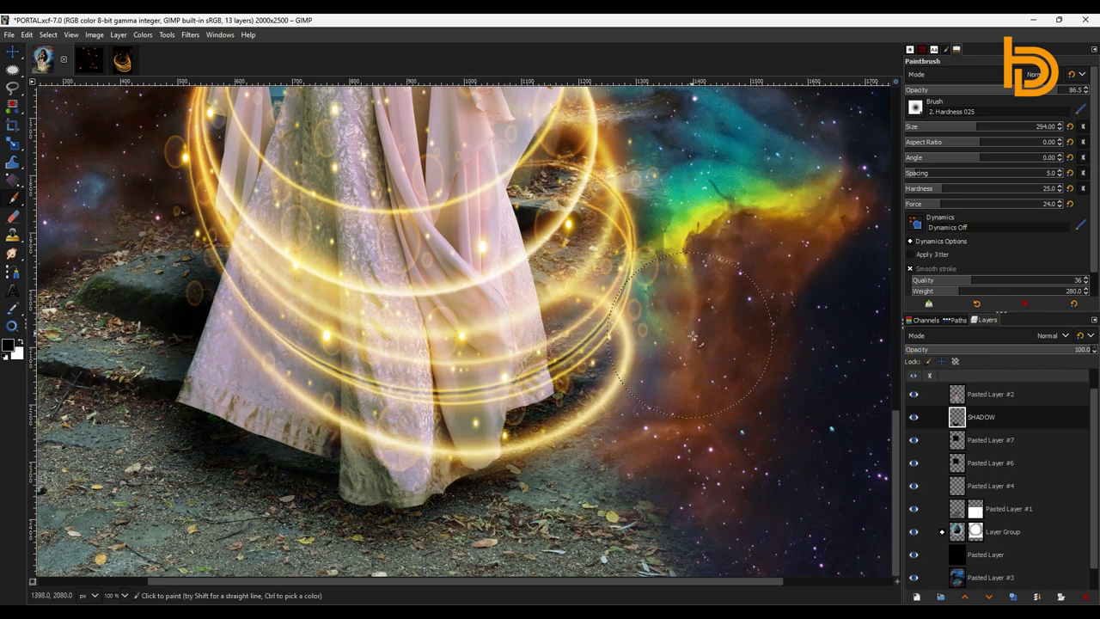
left_click(124, 595)
left_click(119, 553)
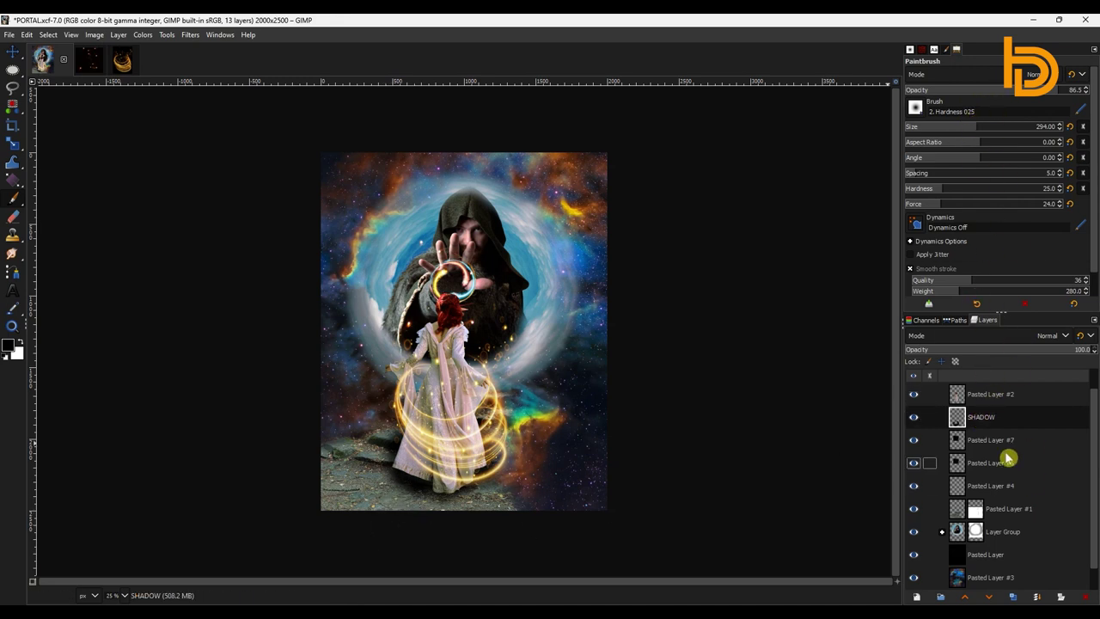
At about 36% brush opacity, darken the ground around the feet and the bottom-left corner.
left_click(969, 90)
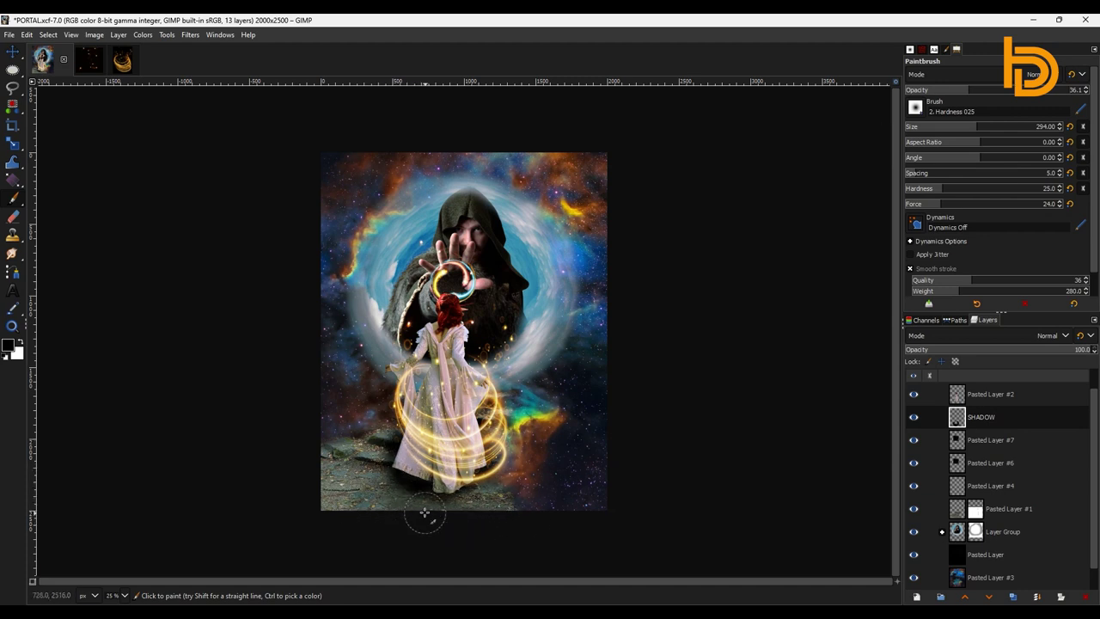
left_click_drag(425, 514, 394, 488)
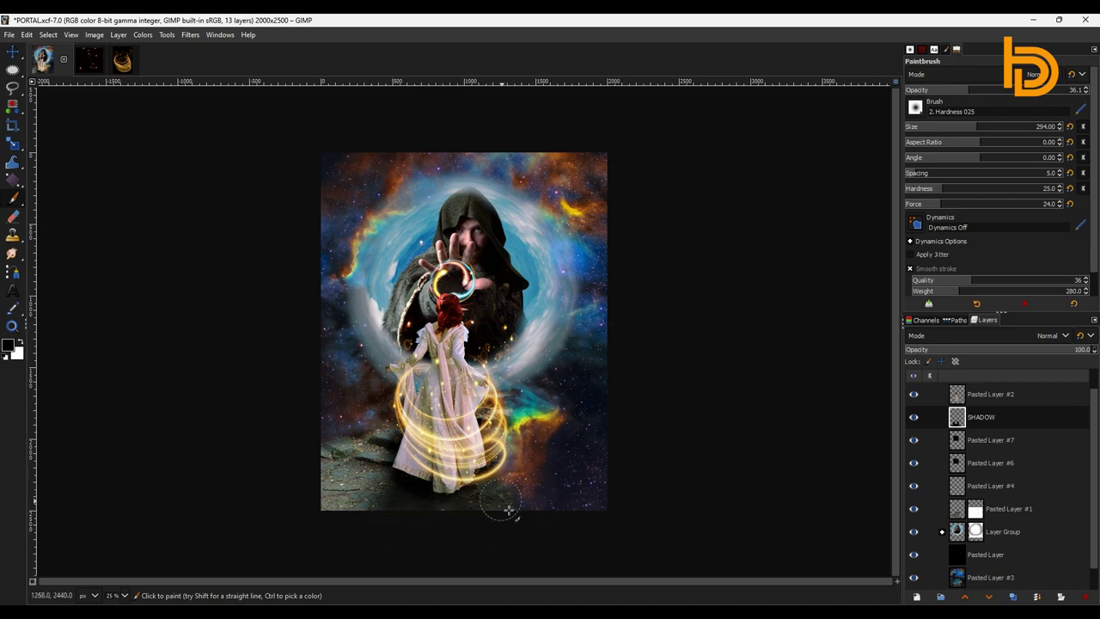
left_click_drag(319, 528, 357, 447)
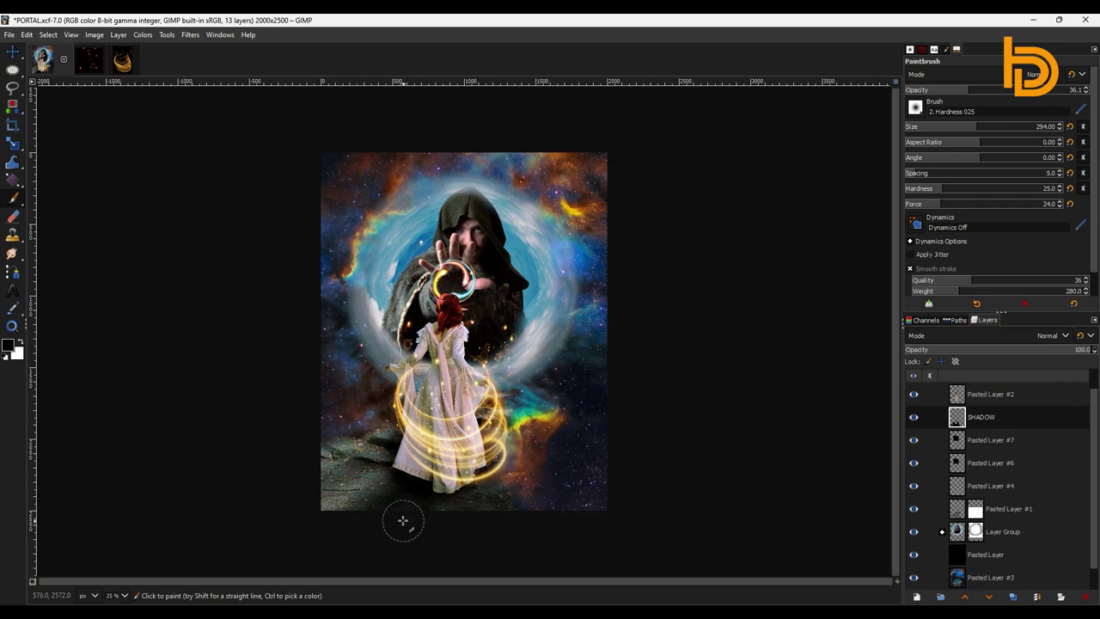
key("ctrl+z")
key("bracketright")
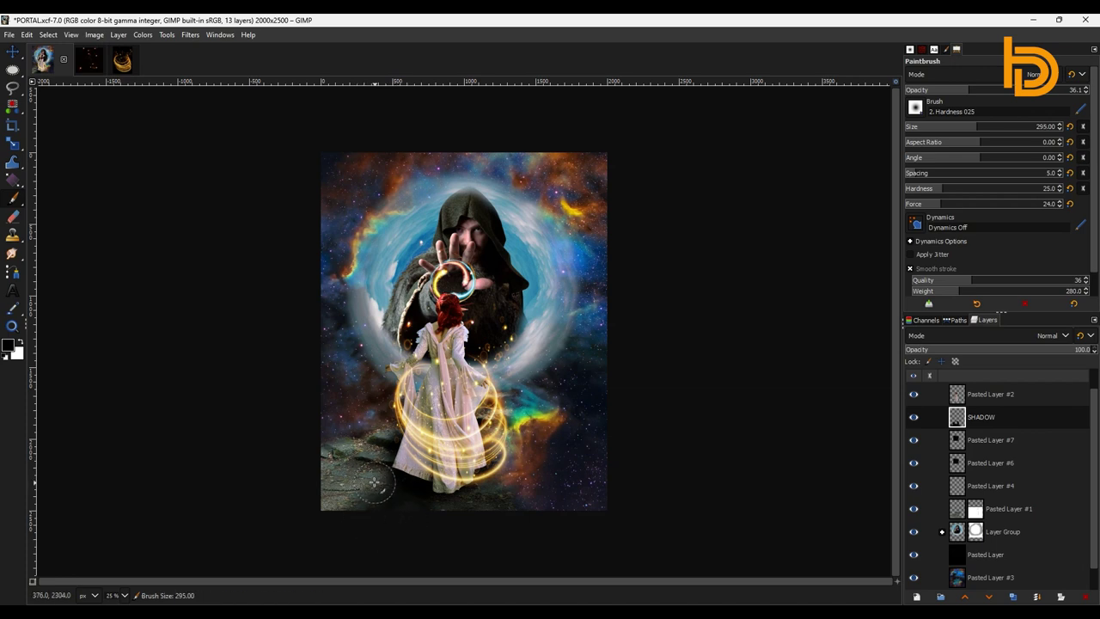
left_click_drag(315, 504, 347, 471)
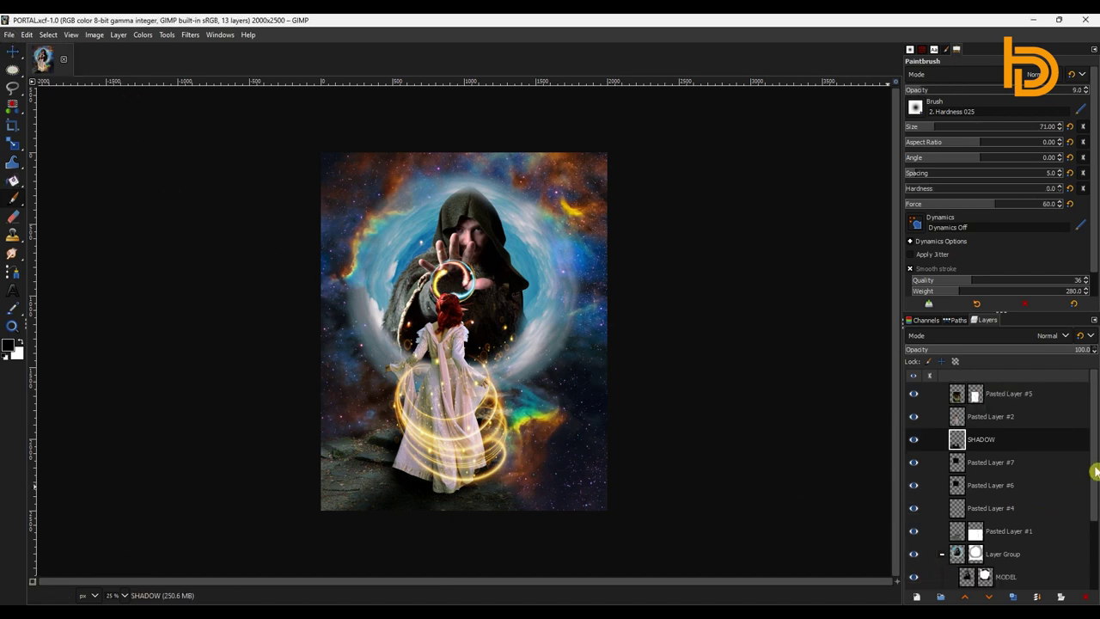
left_click_drag(1096, 471, 1096, 532)
Move Pasted Layer #4 into the Layer Group above MODEL and duplicate it.
left_click(914, 429)
left_click(914, 429)
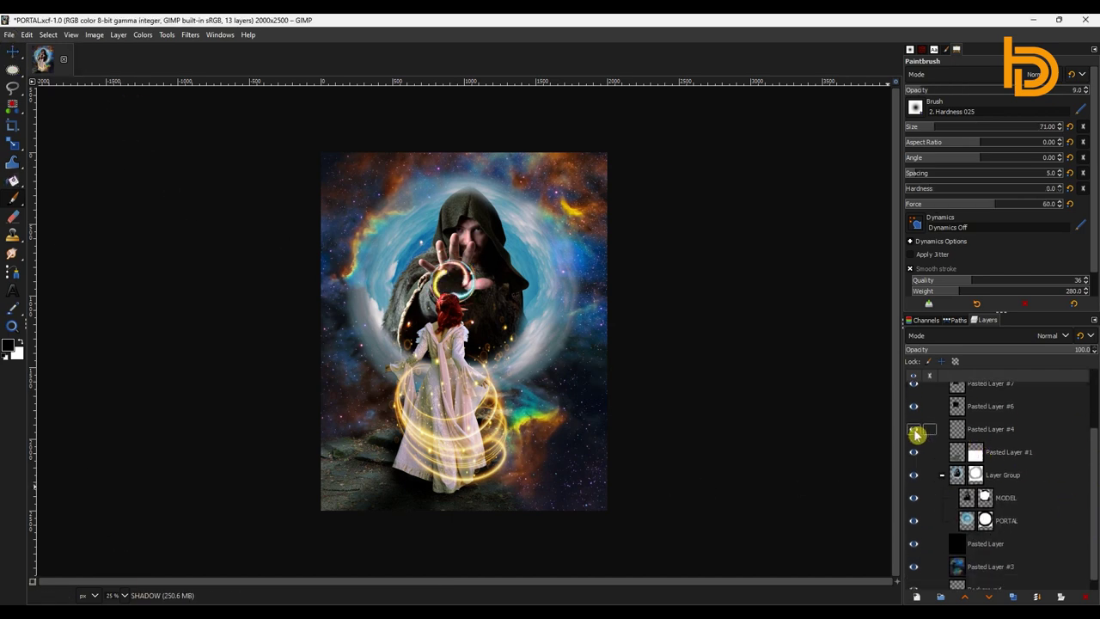
left_click(998, 434)
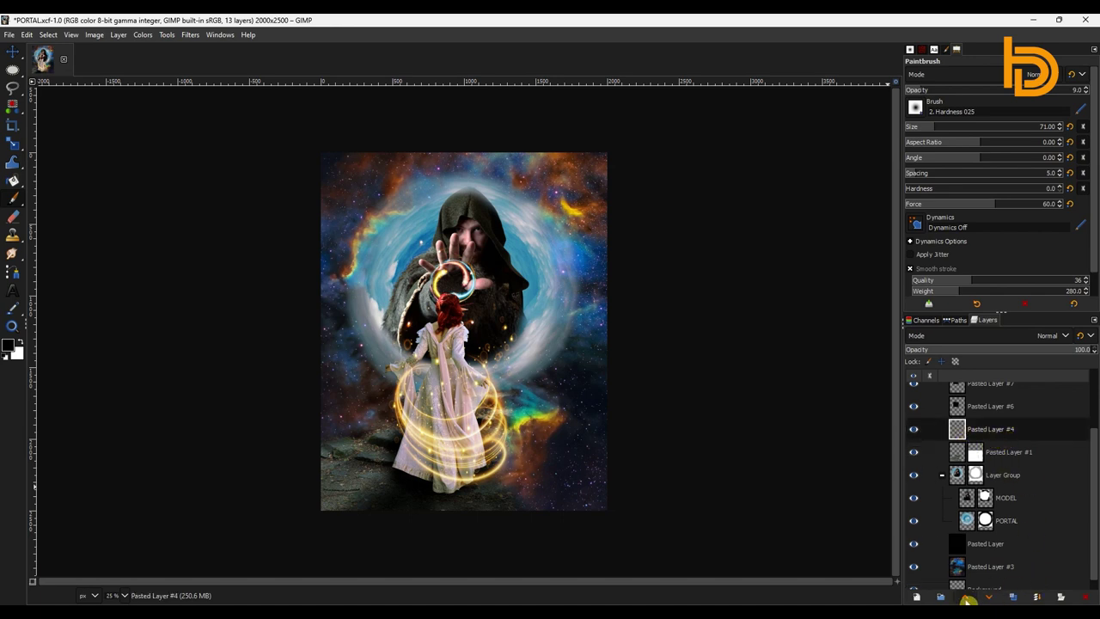
left_click(989, 597)
left_click(989, 597)
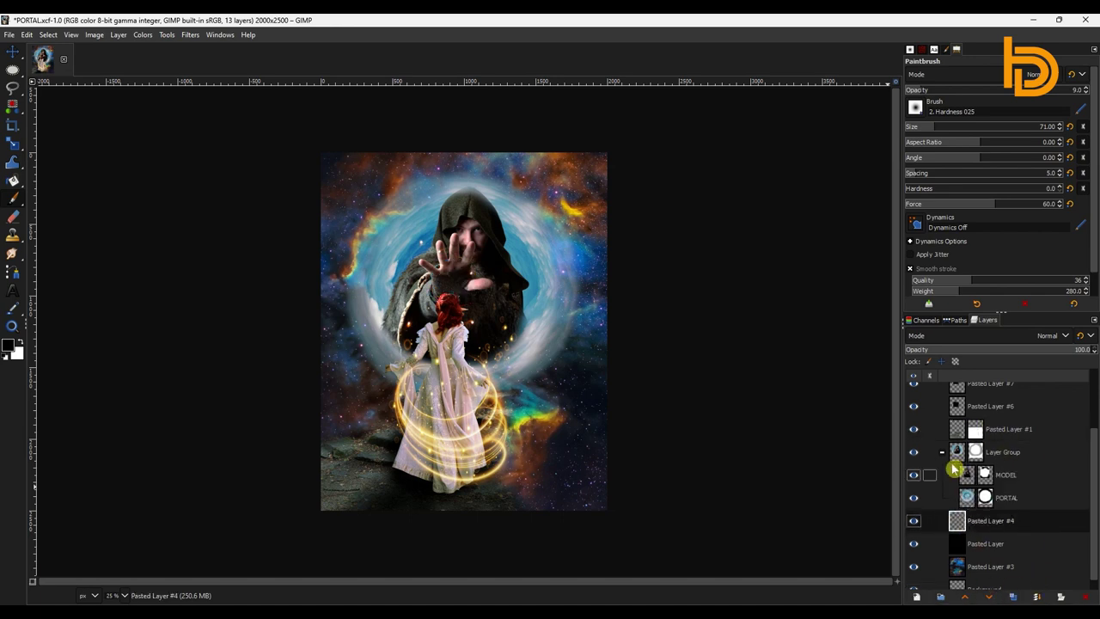
left_click_drag(960, 519, 938, 586)
left_click_drag(957, 520, 967, 474)
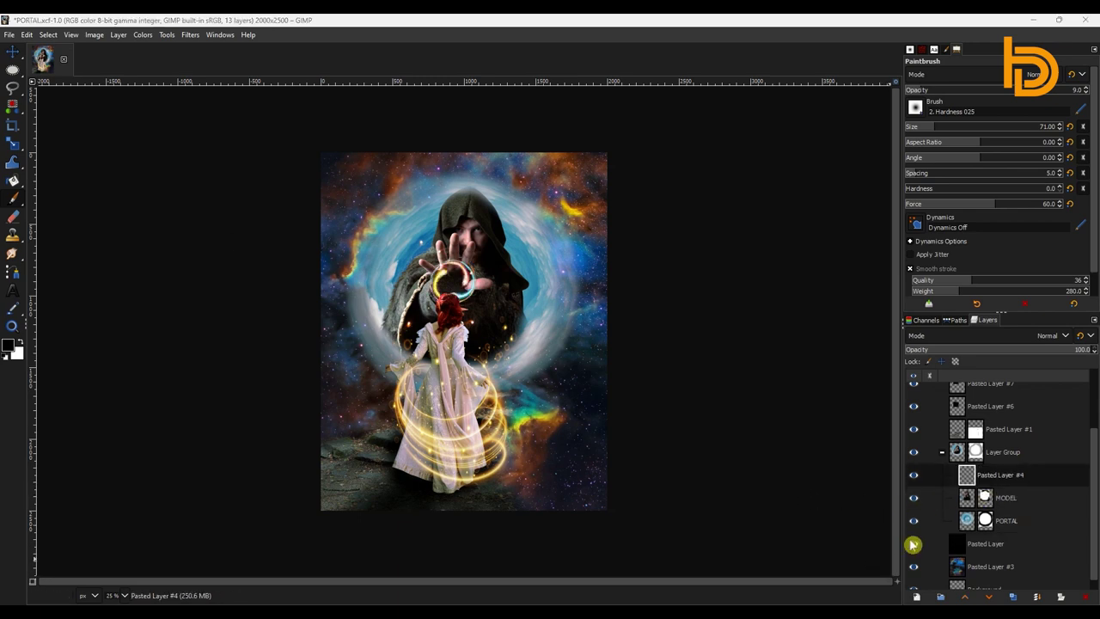
left_click(1013, 597)
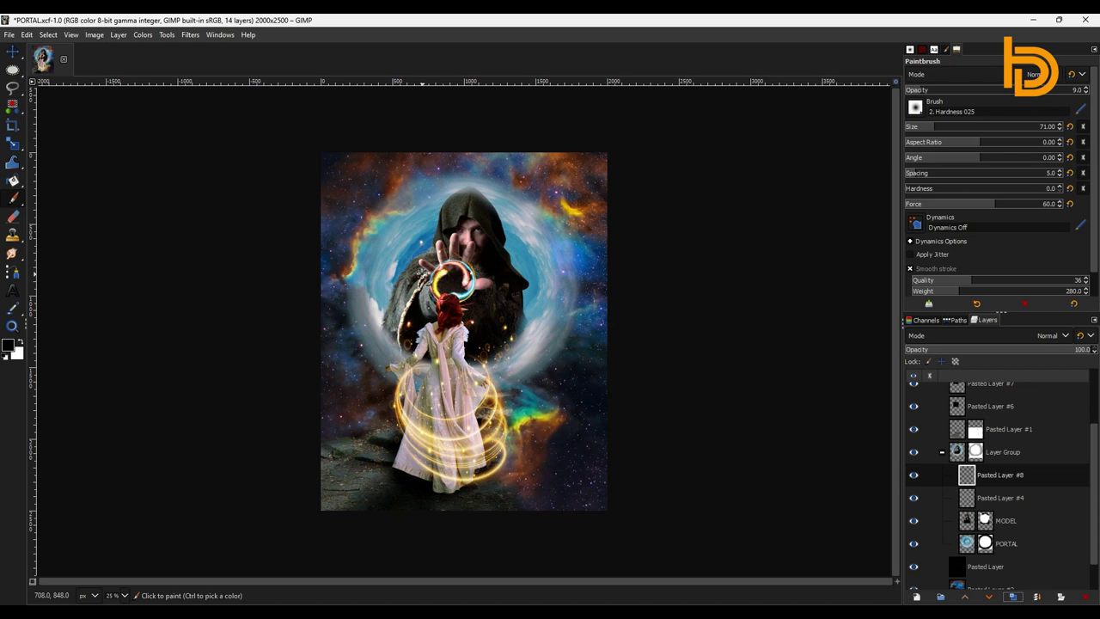
Shrink the swirl copy to about 180 pixels wide and rotate it around its centre.
key("shift+s")
left_click(422, 274)
left_click_drag(486, 265, 482, 270)
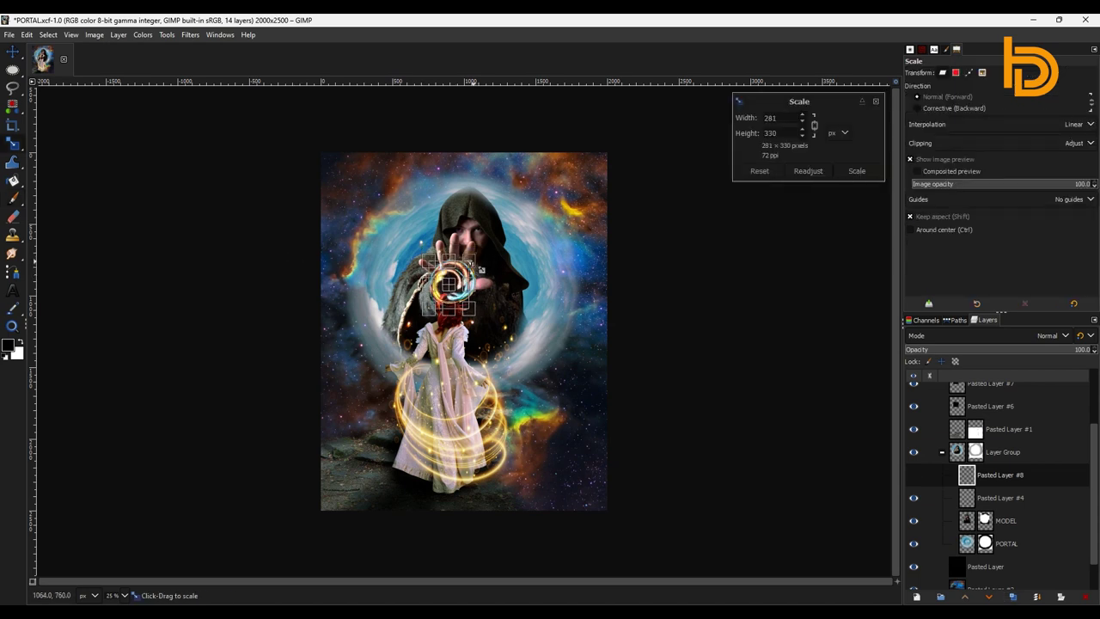
left_click_drag(437, 320, 479, 269)
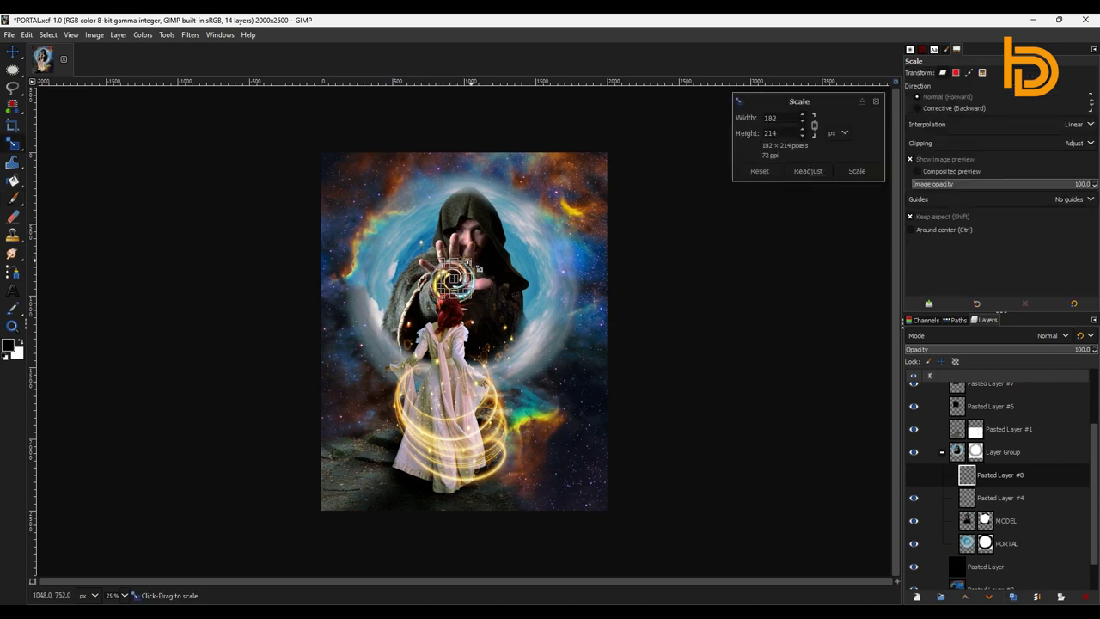
key("shift+r")
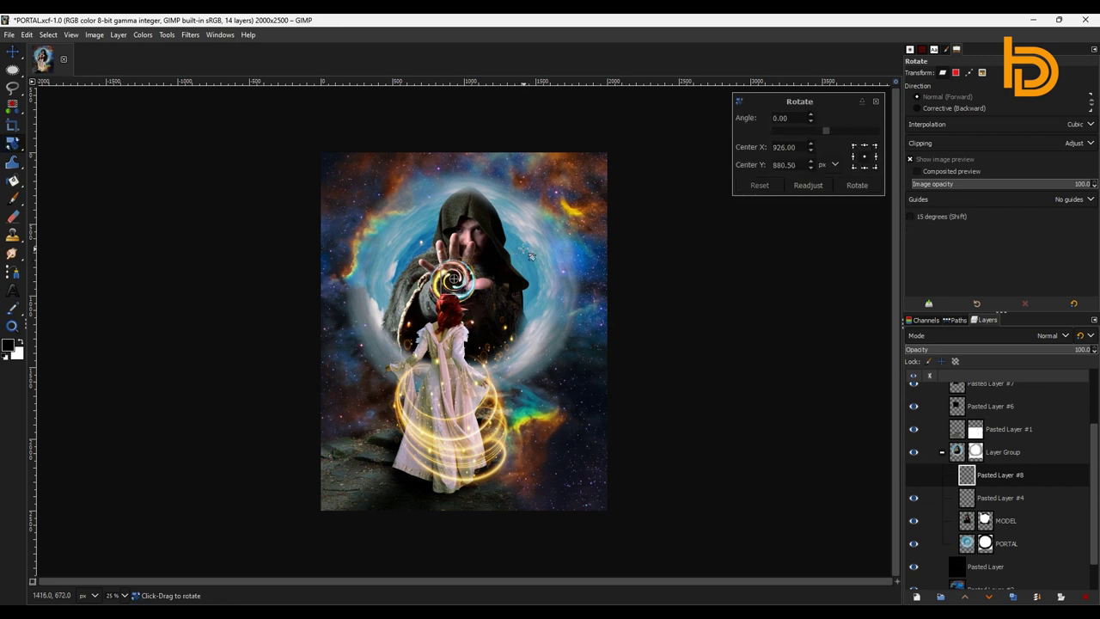
left_click_drag(531, 257, 471, 316)
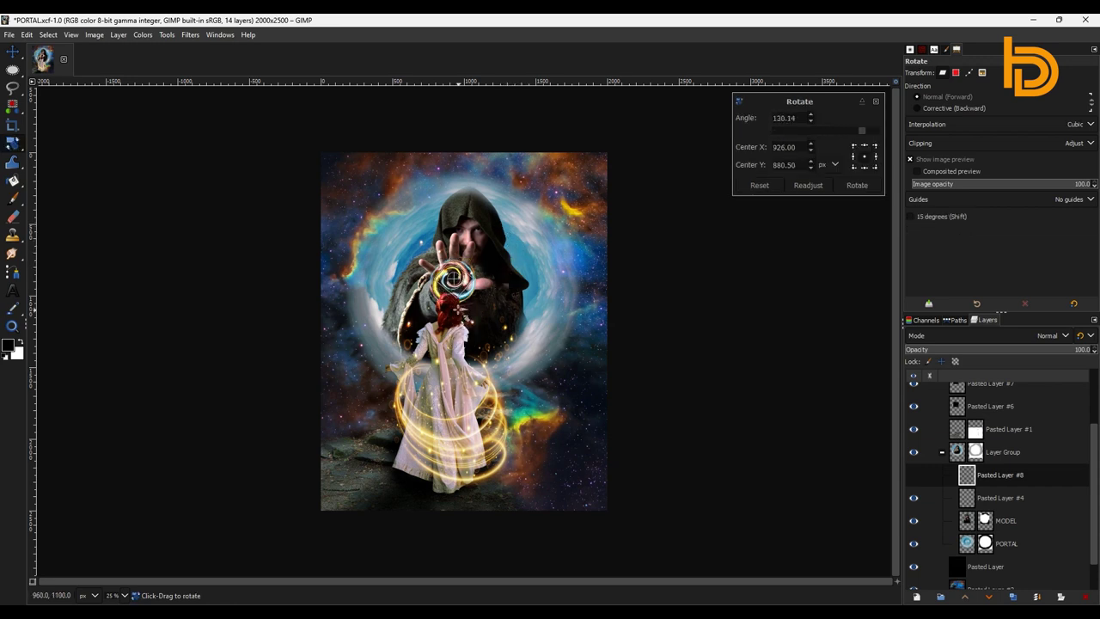
left_click(857, 185)
left_click_drag(461, 292, 461, 293)
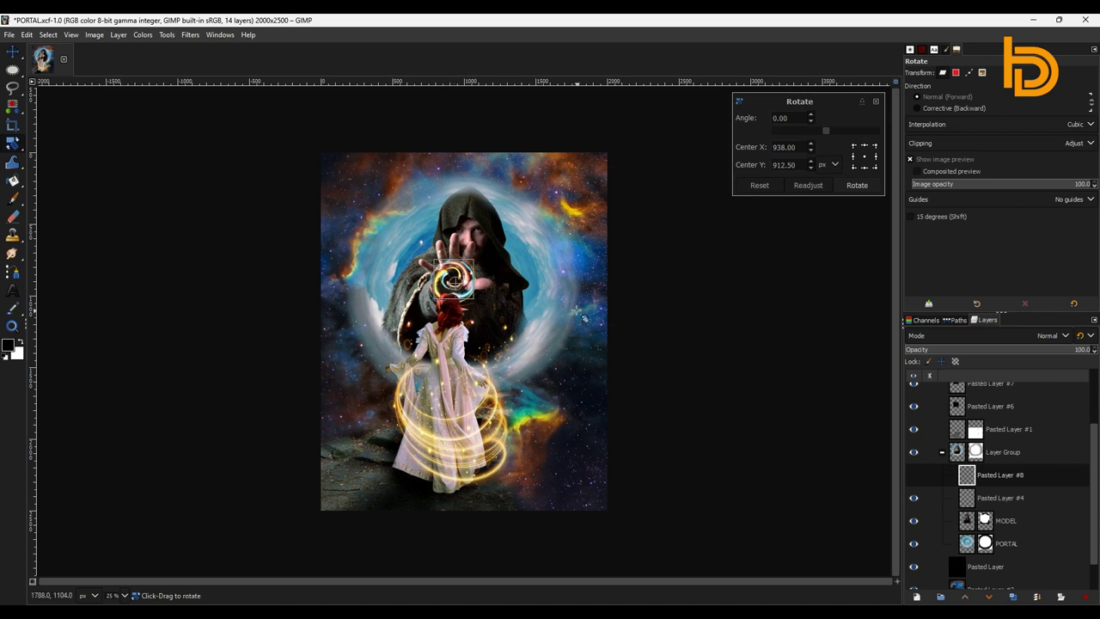
Select Pasted Layer #8 on the canvas, resize it, and spin it about 83 degrees.
key("m")
left_click(455, 276)
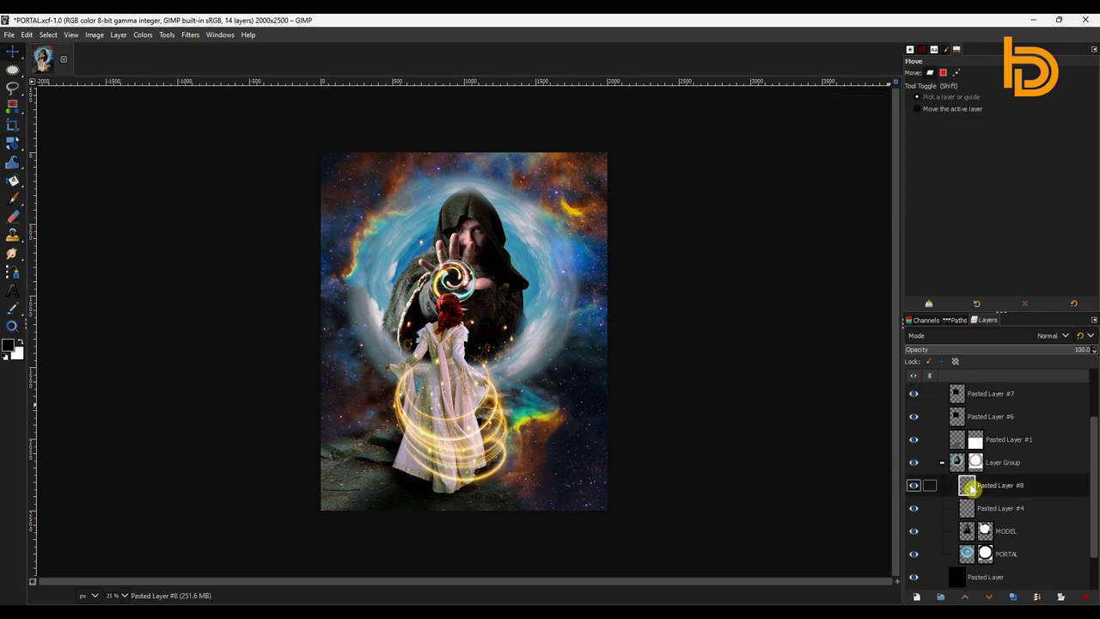
left_click(454, 277)
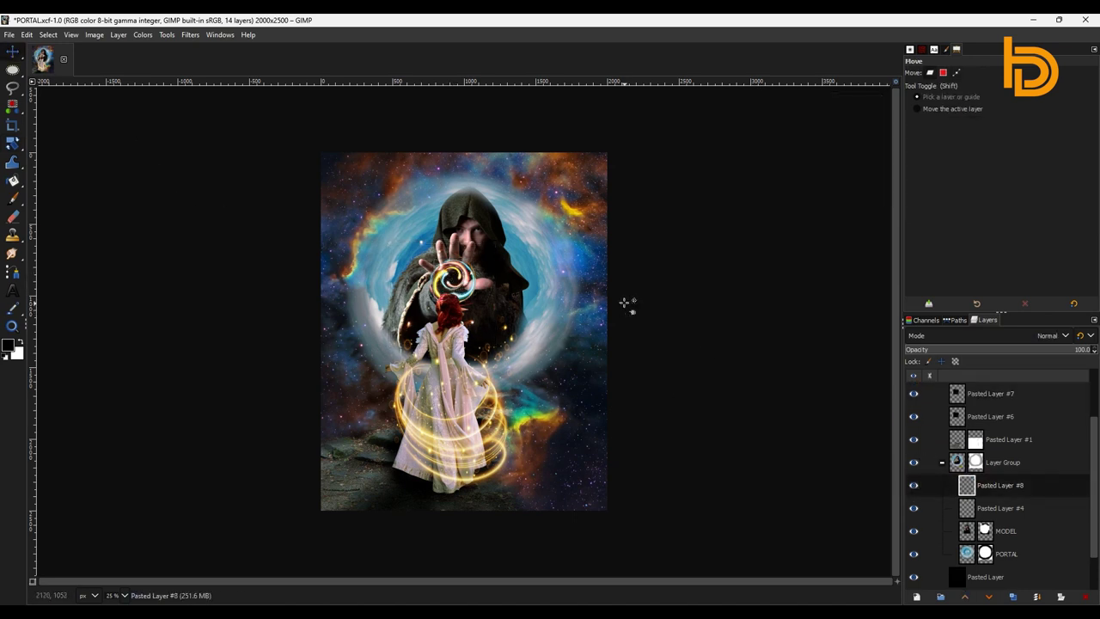
key("shift+s")
left_click(454, 277)
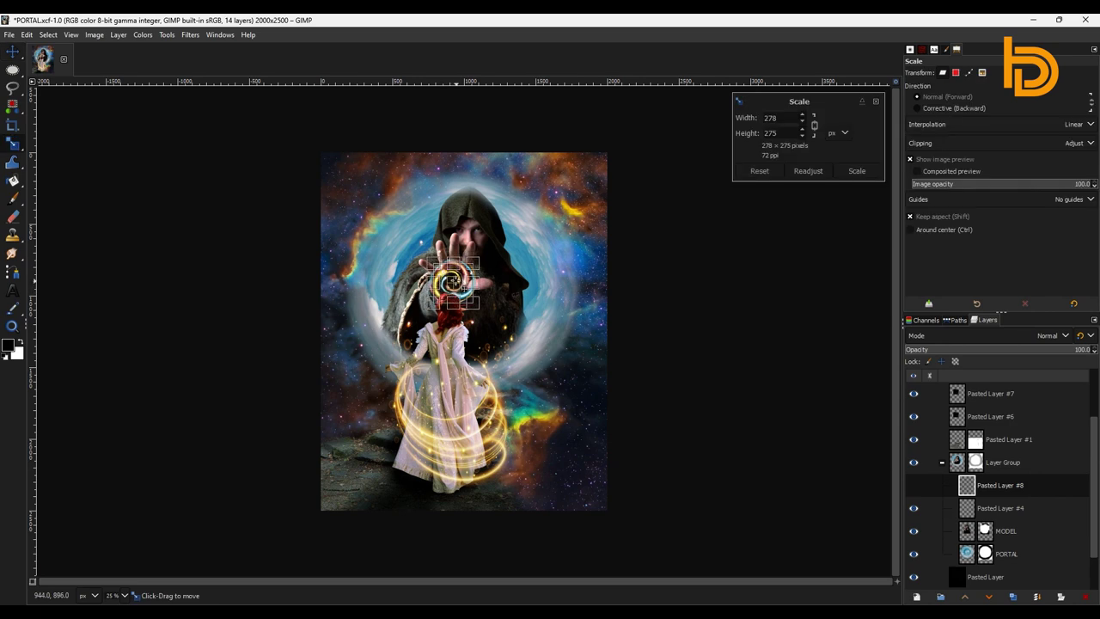
left_click(857, 170)
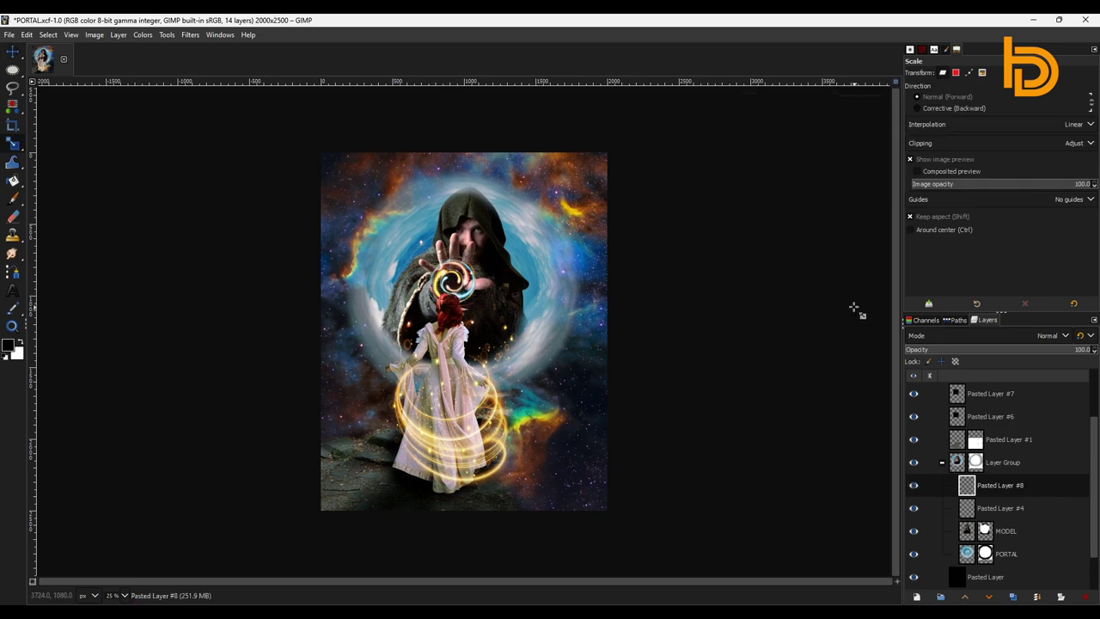
key("shift+r")
left_click(478, 295)
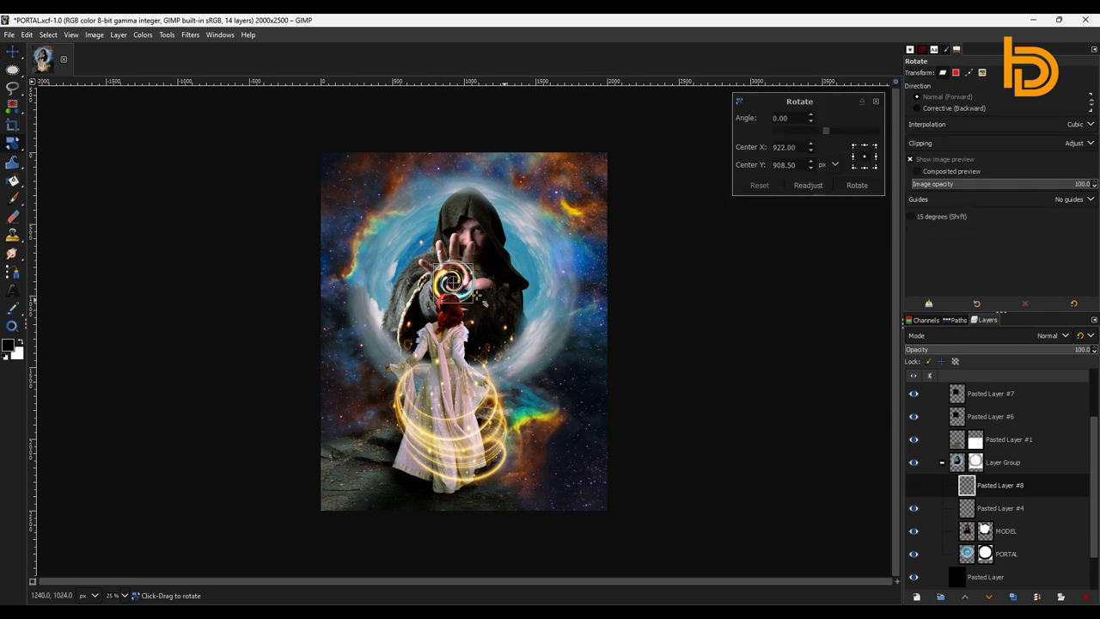
left_click_drag(477, 263, 460, 291)
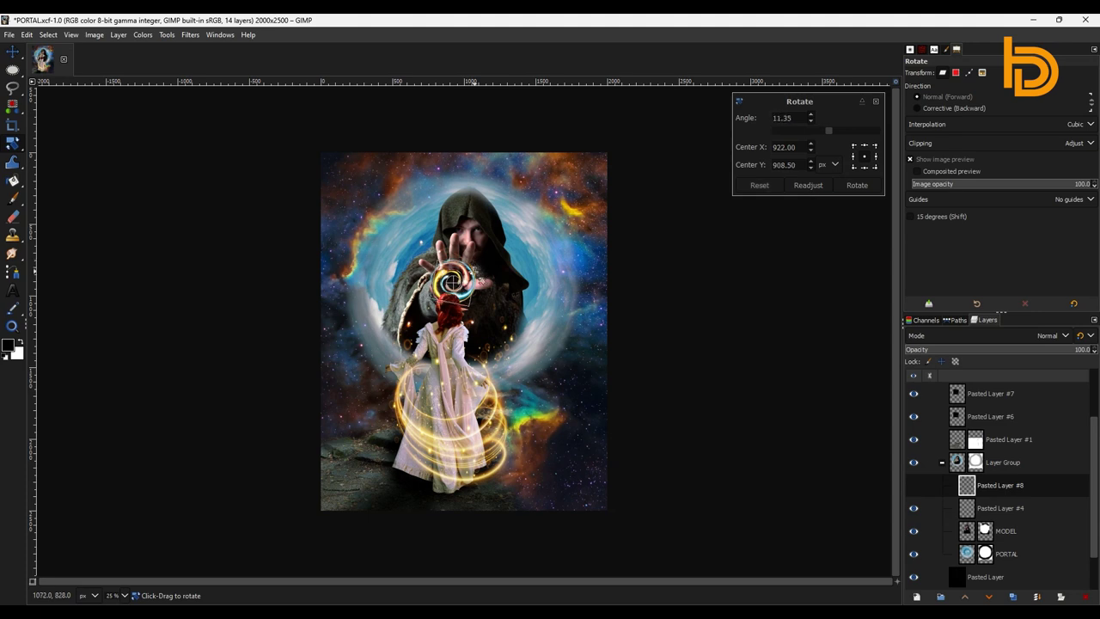
left_click(858, 186)
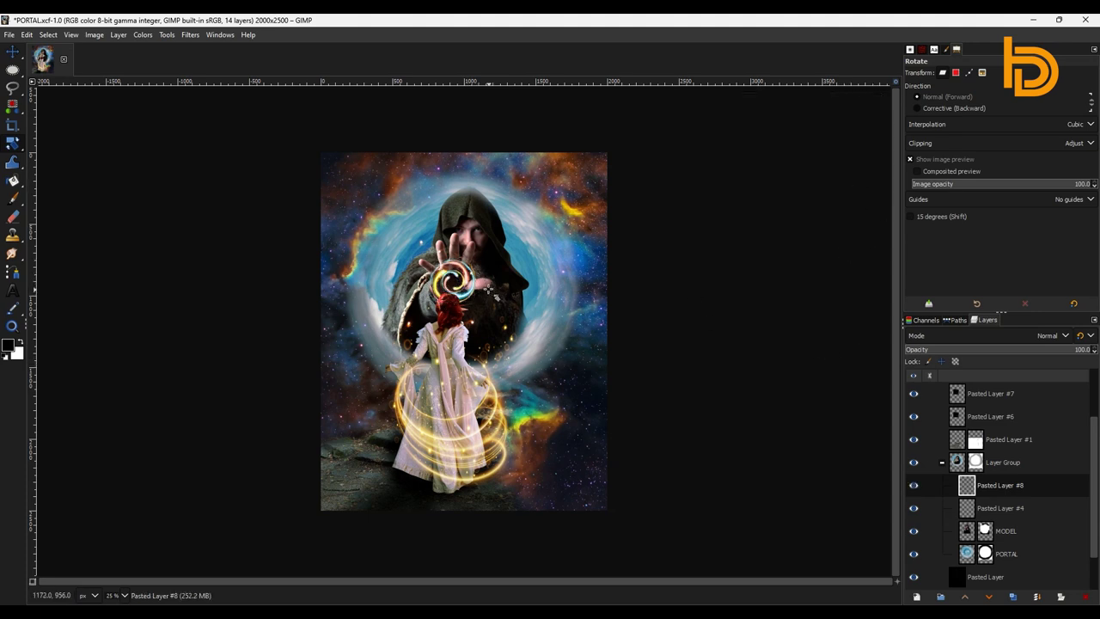
Enlarge the swirl to a final 244×245 size and collapse the Layer Group.
key("shift+s")
left_click(488, 292)
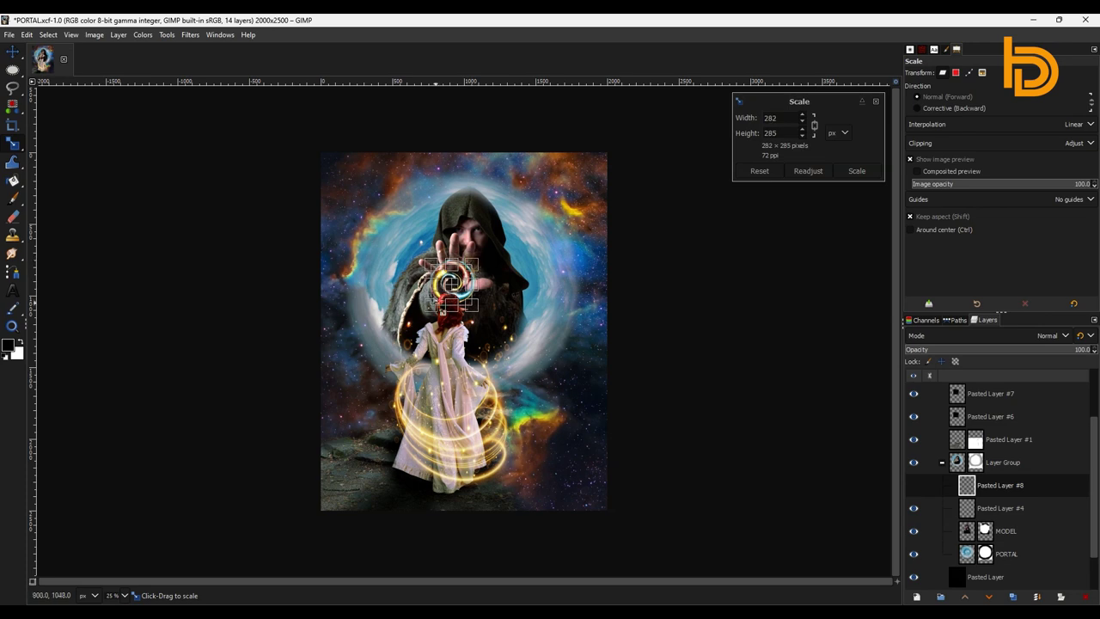
left_click_drag(439, 313, 447, 319)
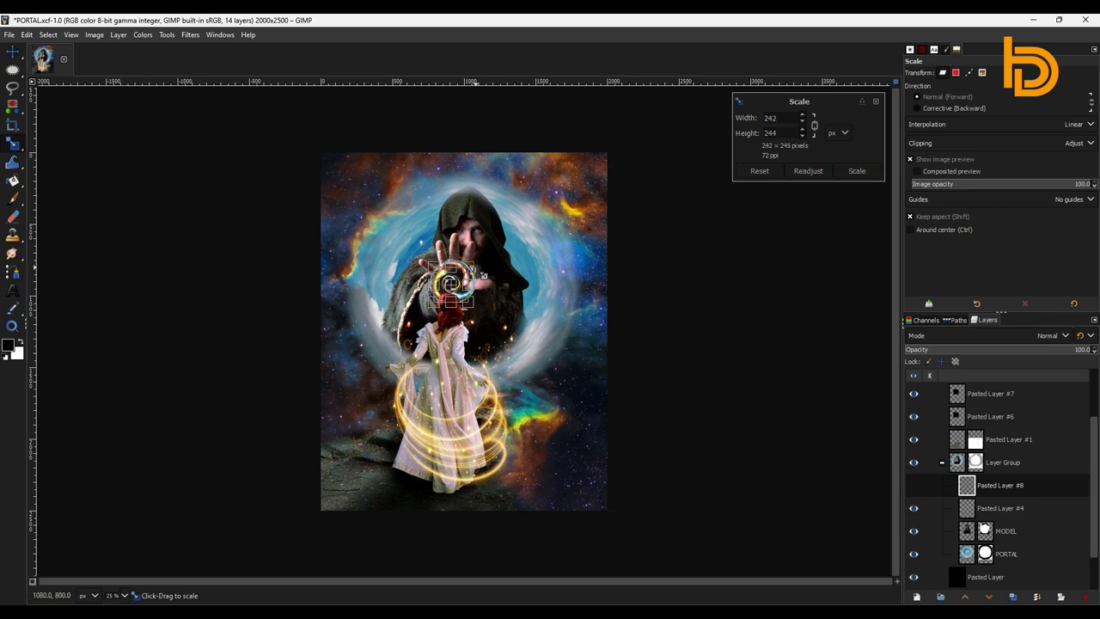
left_click(857, 170)
left_click(726, 339)
left_click(855, 171)
left_click(942, 462)
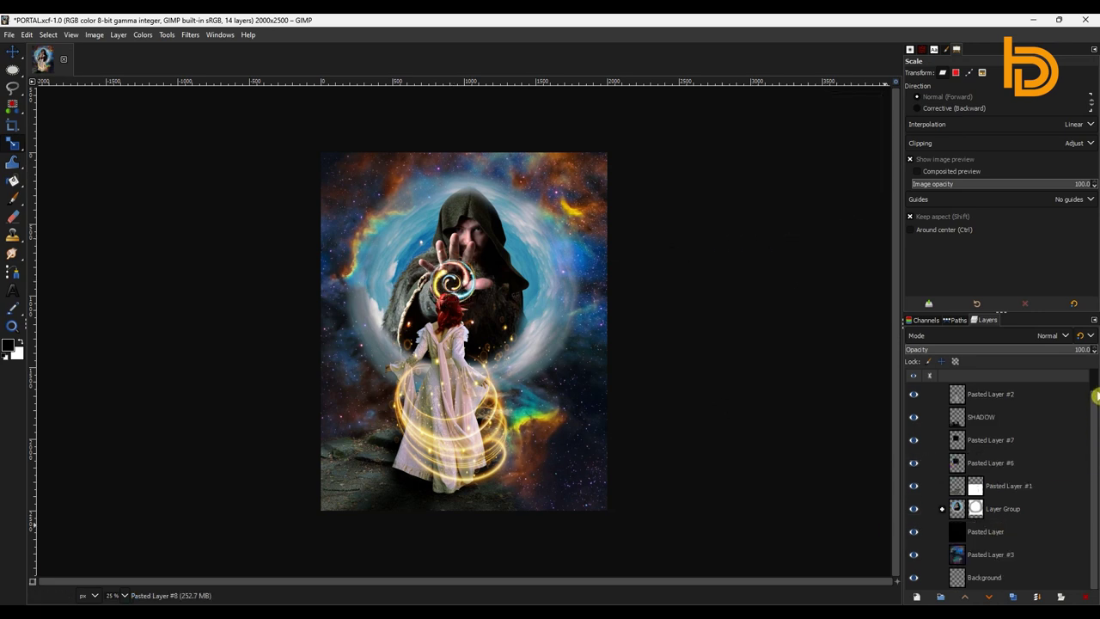
scroll(1020, 395, "up", 1)
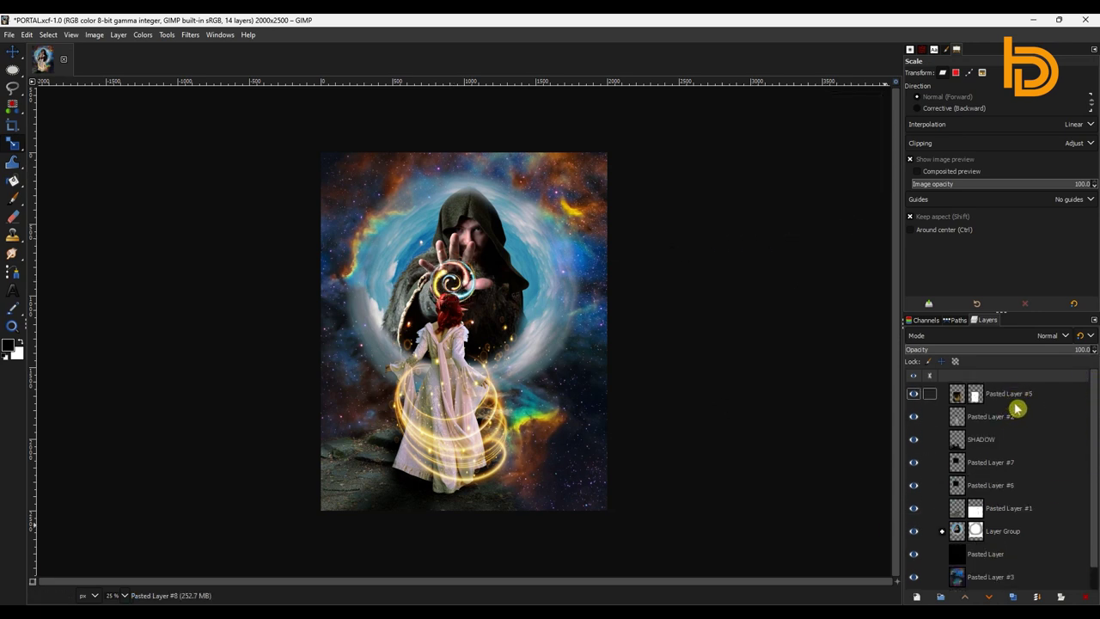
Create a new layer named DODGE & BURN and raise it to the top of the stack.
left_click(1003, 418)
left_click(916, 597)
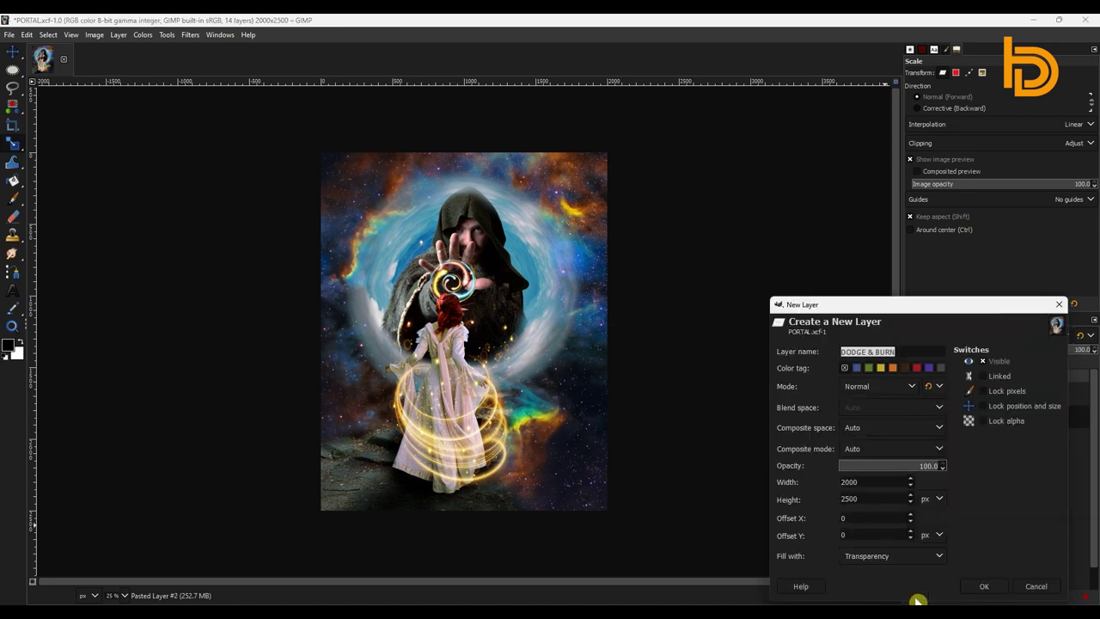
left_click(985, 591)
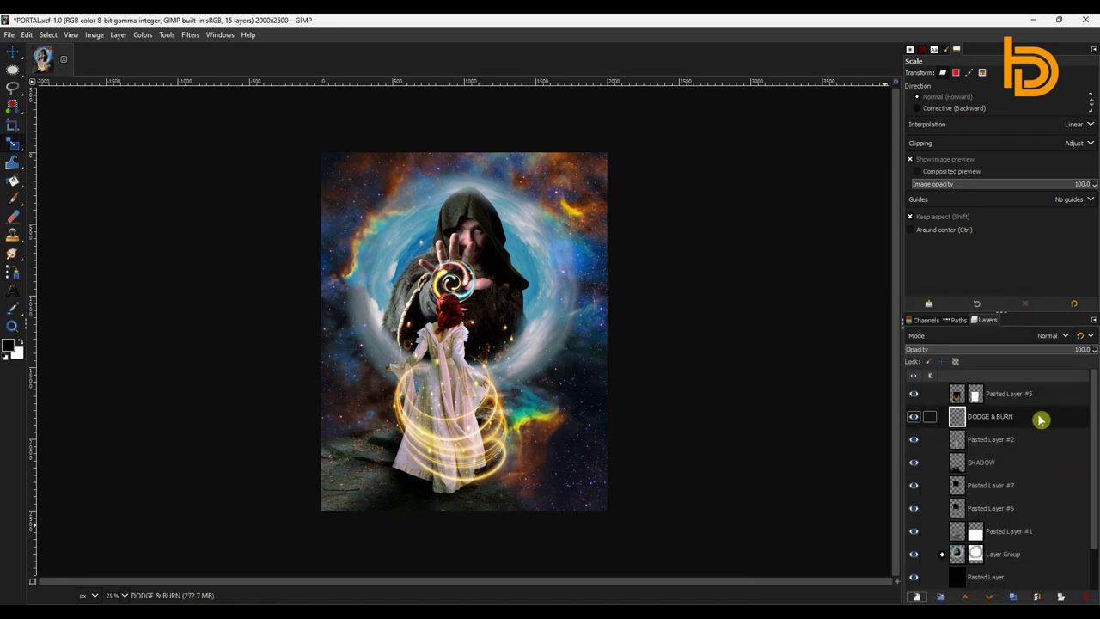
left_click(965, 596)
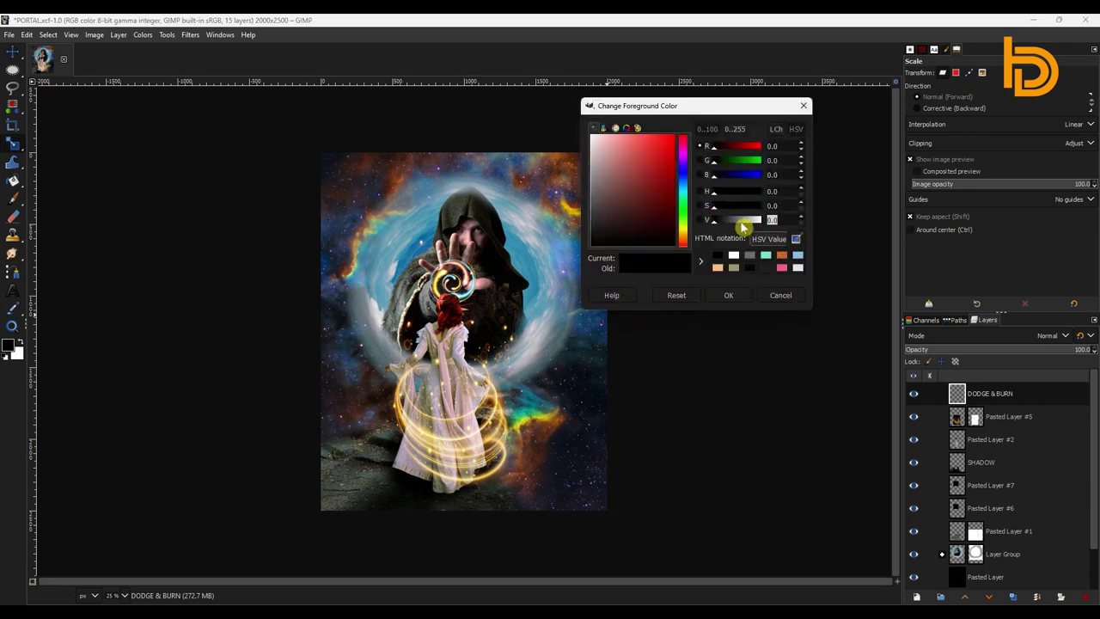
Fill the DODGE & BURN layer with 50% grey and set its mode to Overlay.
type("50")
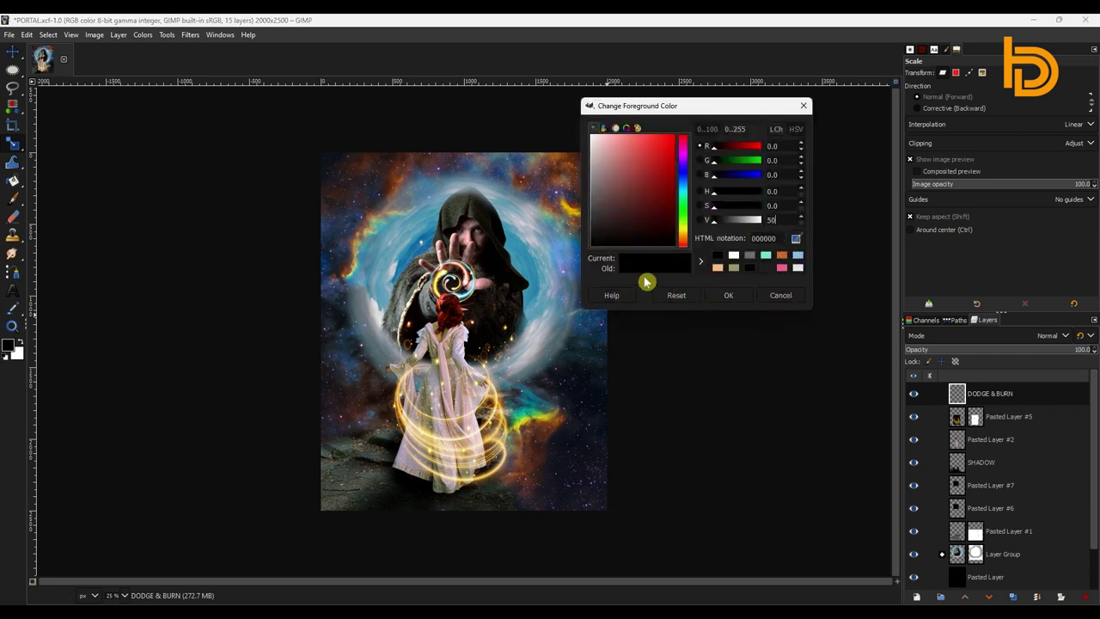
left_click(728, 295)
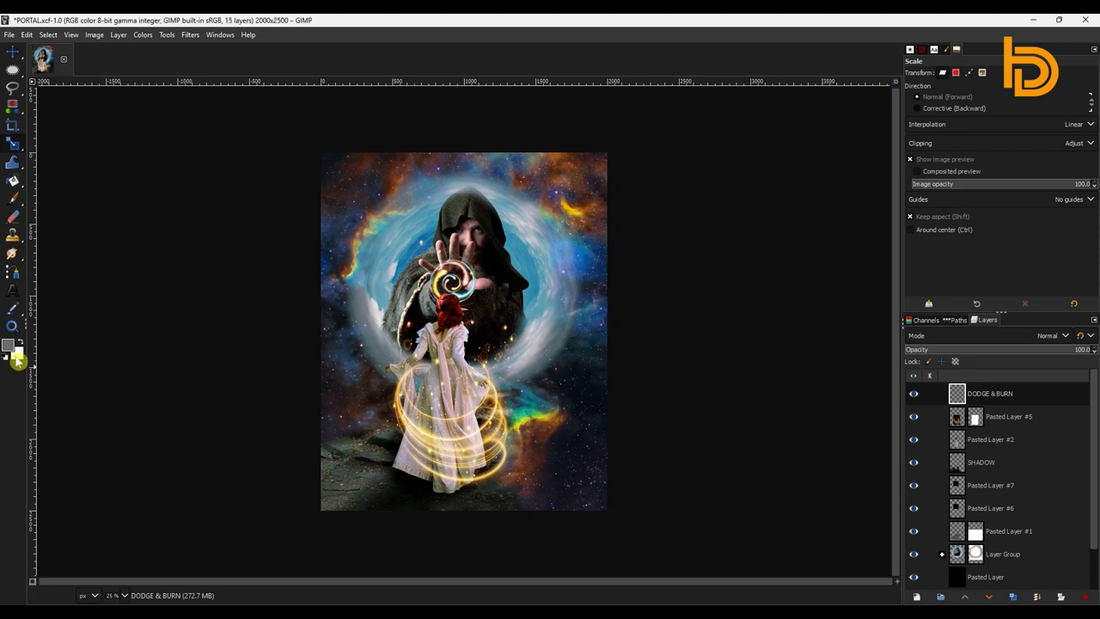
left_click(15, 185)
left_click(490, 263)
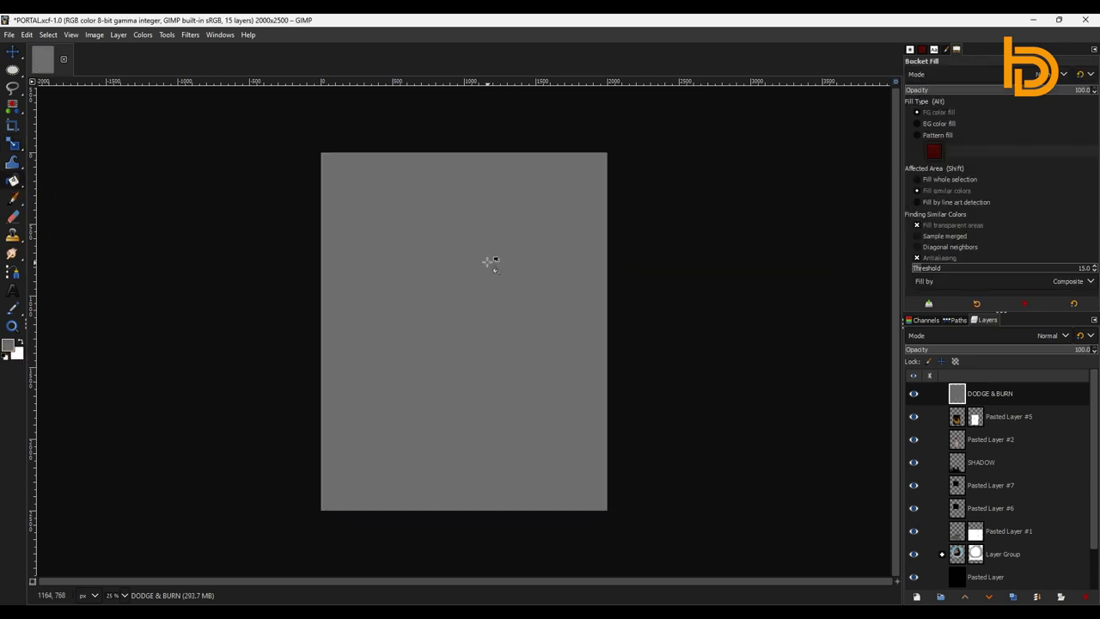
left_click(997, 337)
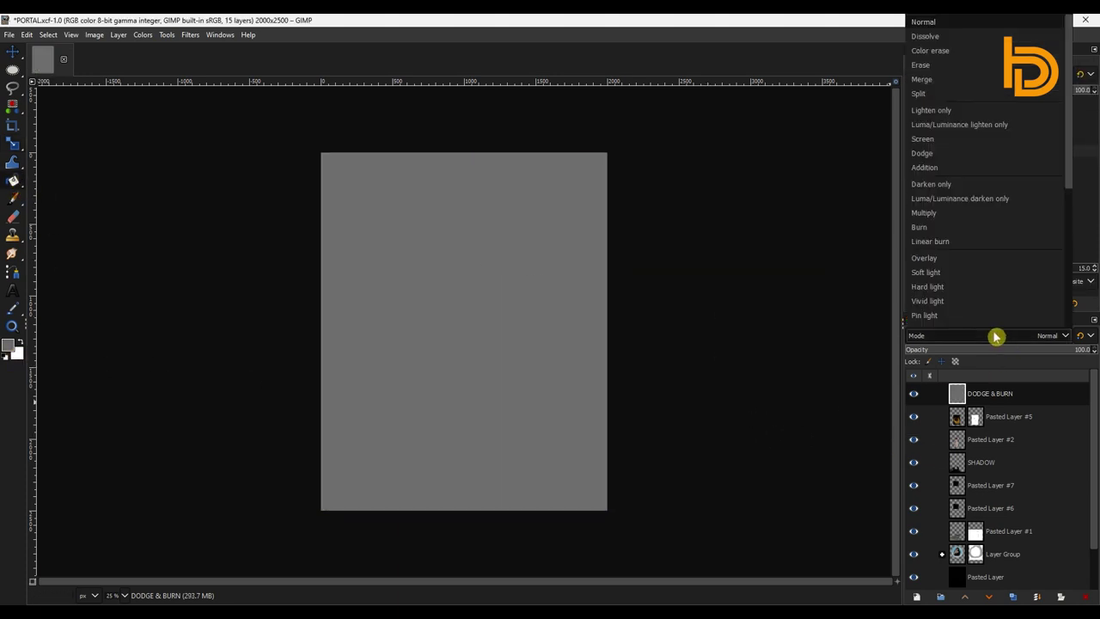
left_click(933, 266)
left_click(13, 198)
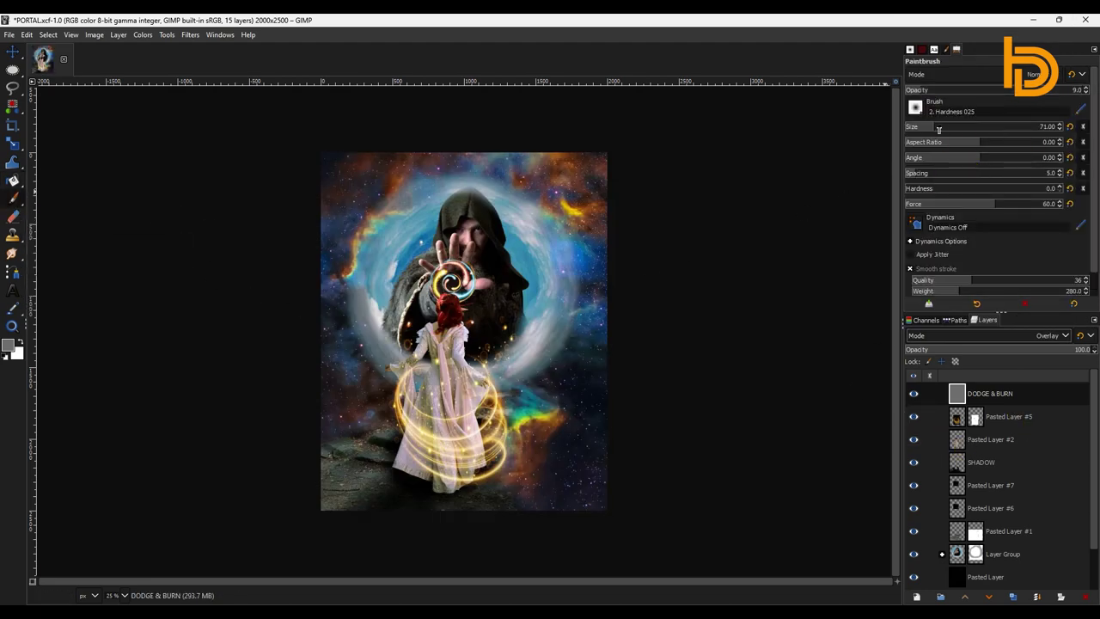
Zoom to 200%, shrink the brush to size 39, and select the DODGE & BURN layer.
left_click(122, 596)
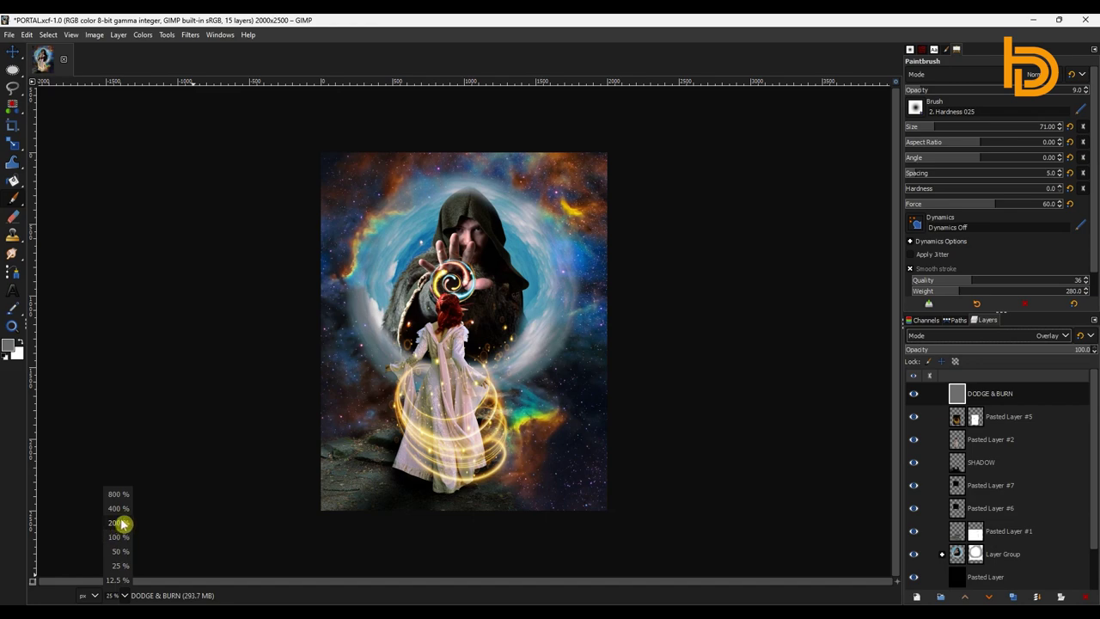
left_click(121, 523)
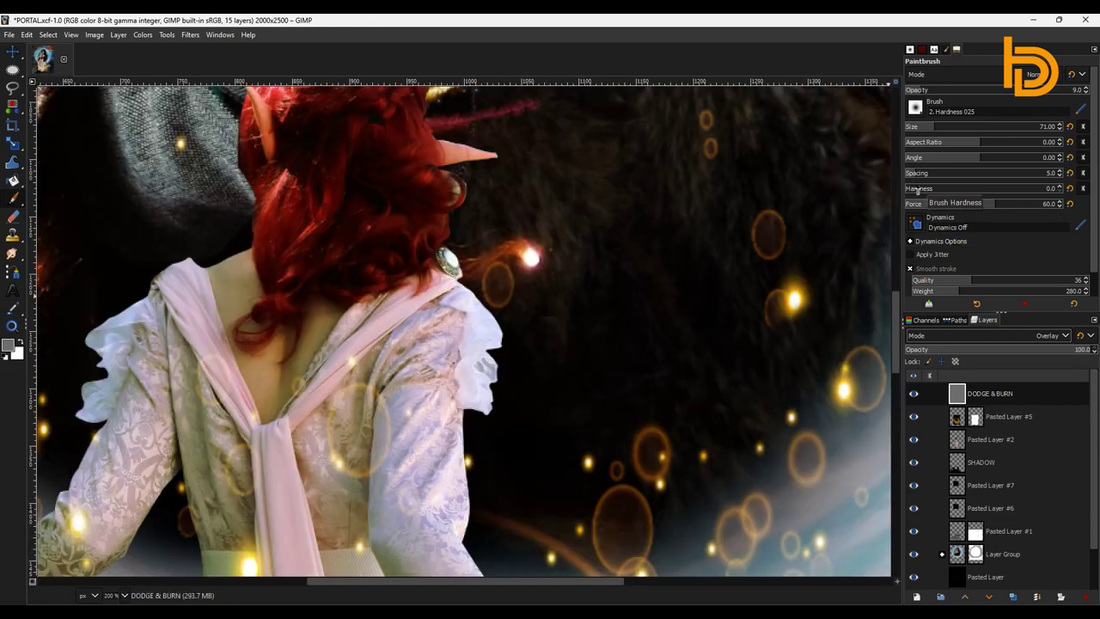
key("bracketleft")
key("bracketleft")
key("bracketleft")
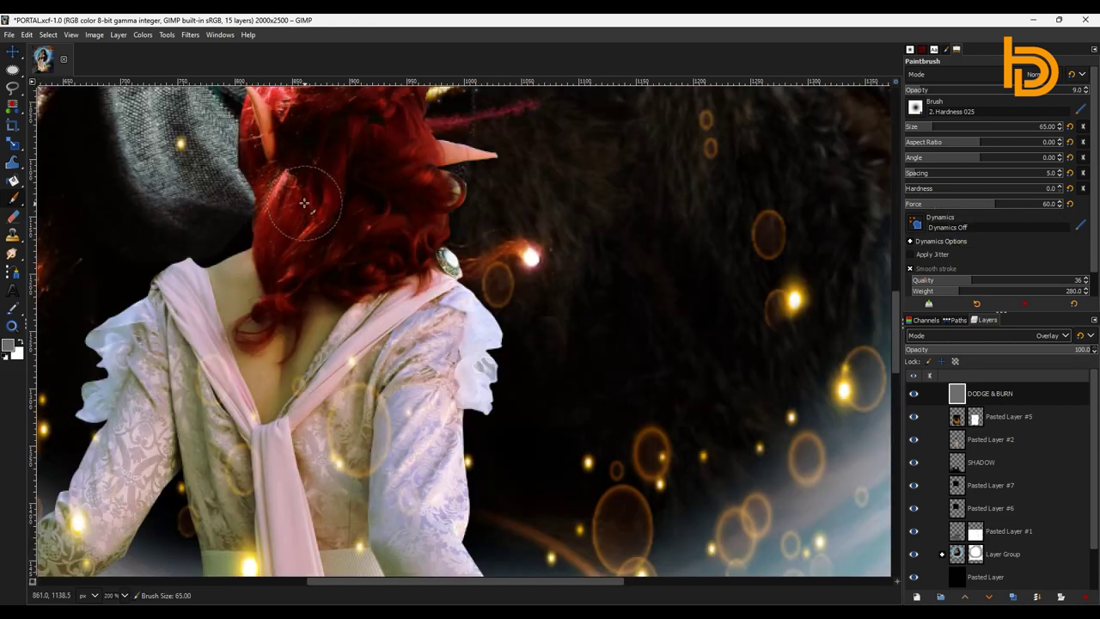
key("bracketleft")
key("bracketleft")
key("bracketleft")
key("bracketleft")
key("bracketleft")
key("bracketleft")
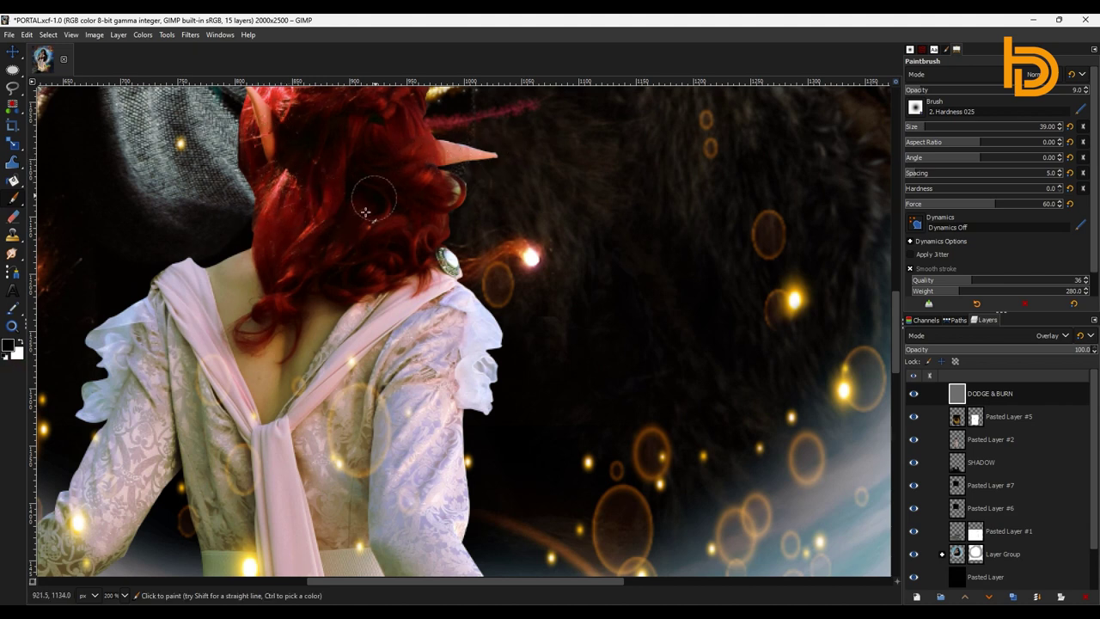
scroll(284, 211, "up", 5)
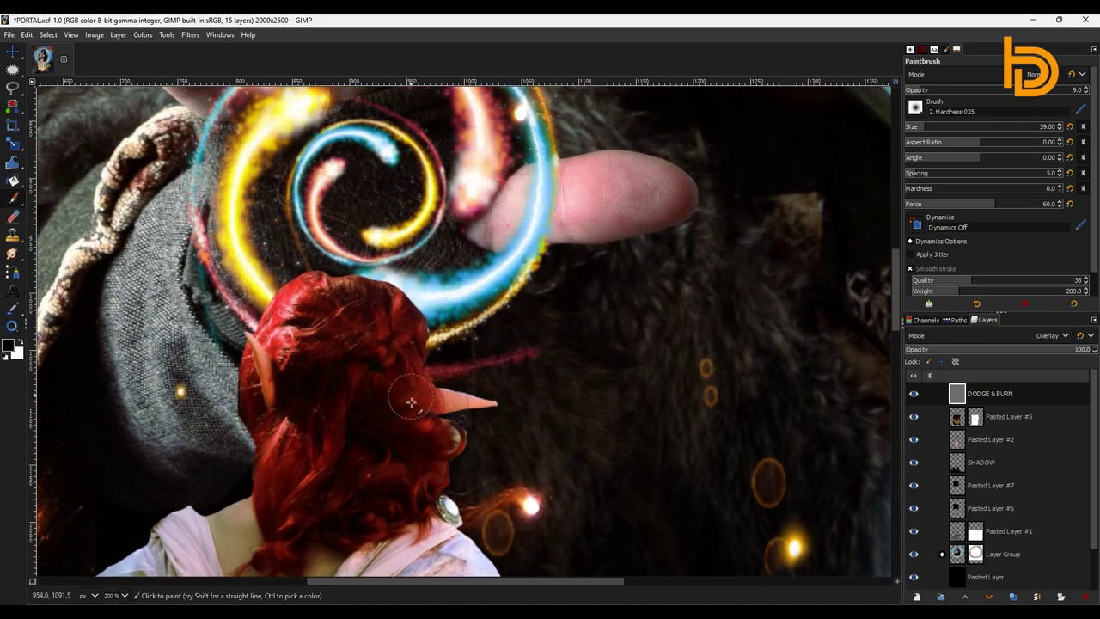
left_click(915, 394)
scroll(400, 363, "down", 5)
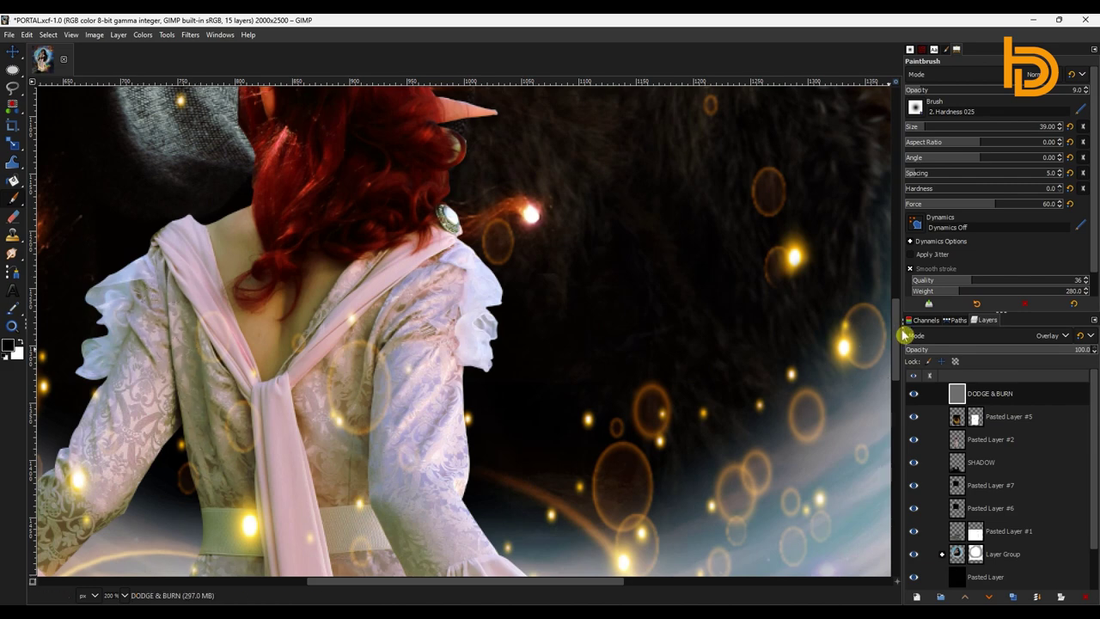
left_click_drag(896, 336, 897, 387)
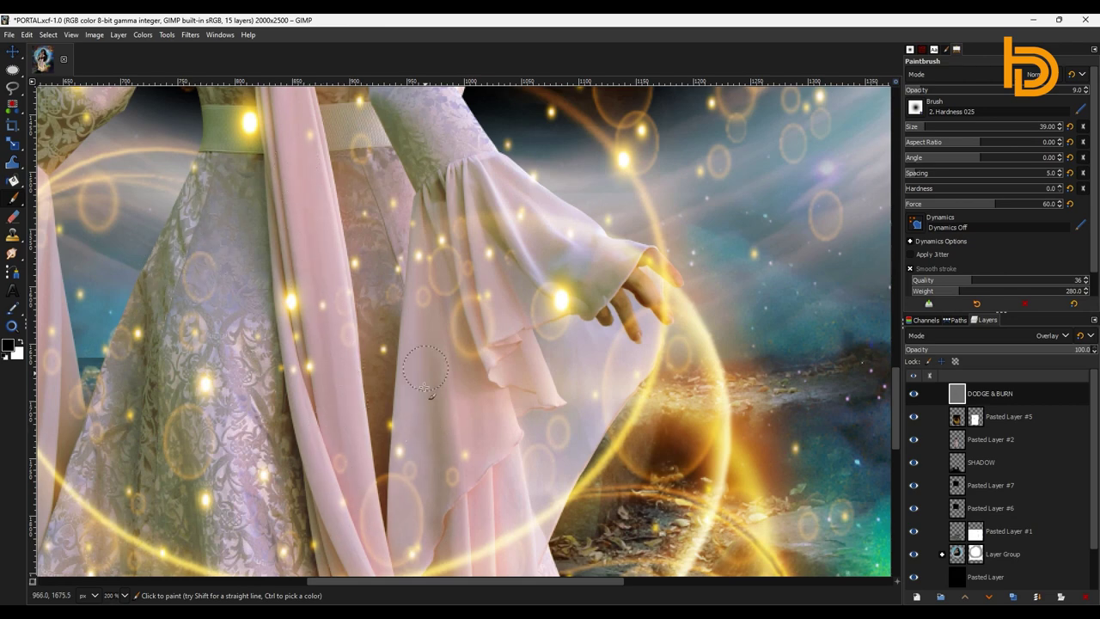
left_click_drag(897, 387, 897, 438)
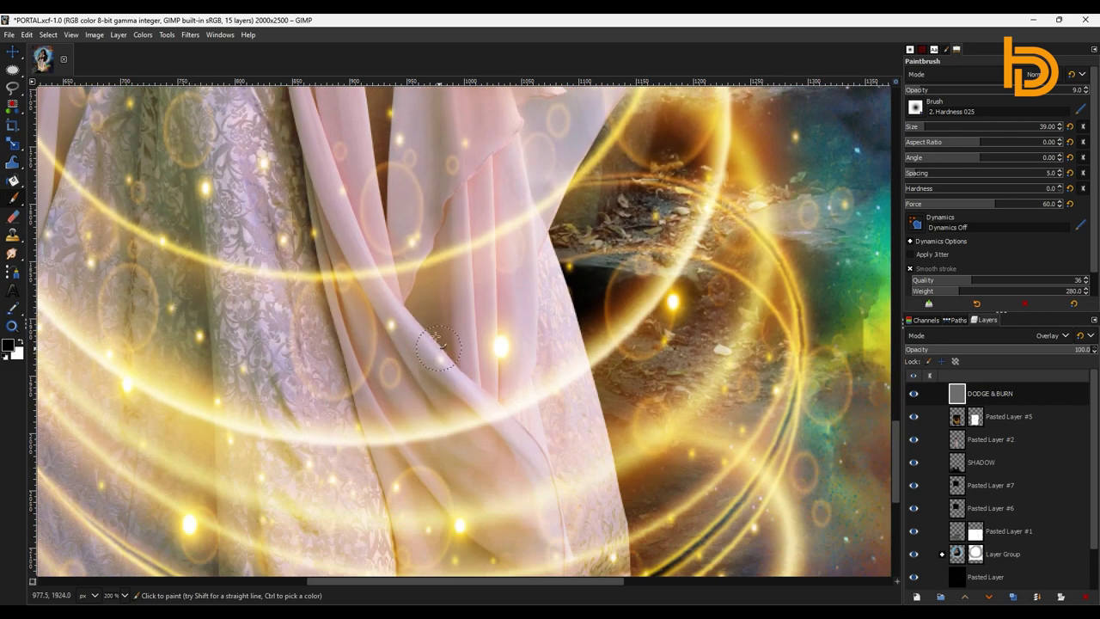
scroll(437, 344, "down", 5)
scroll(402, 297, "down", 2)
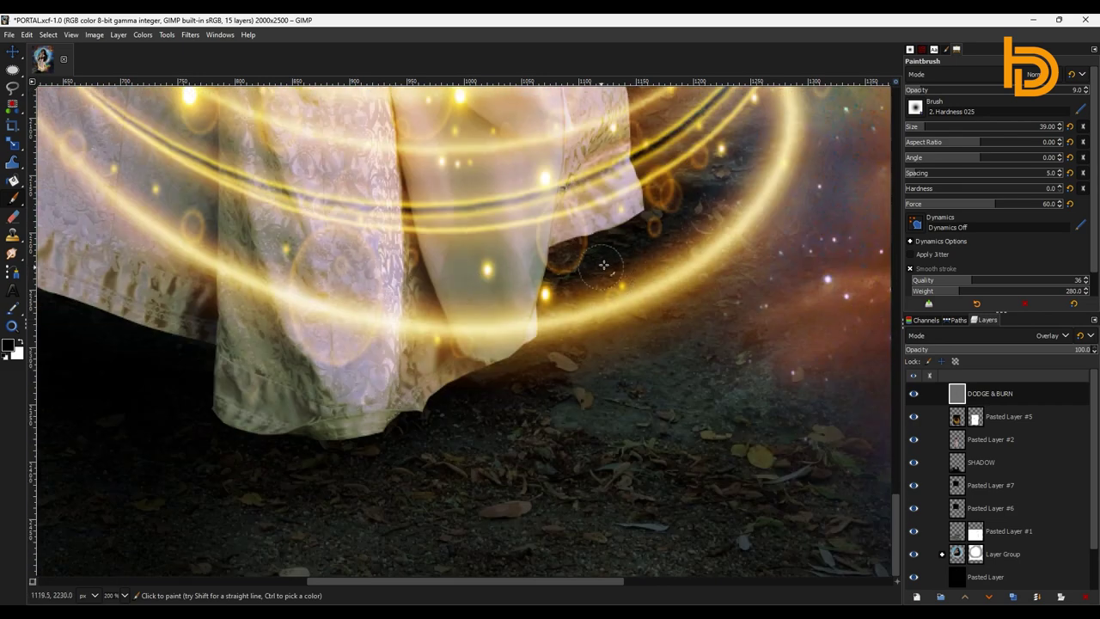
left_click_drag(484, 582, 423, 582)
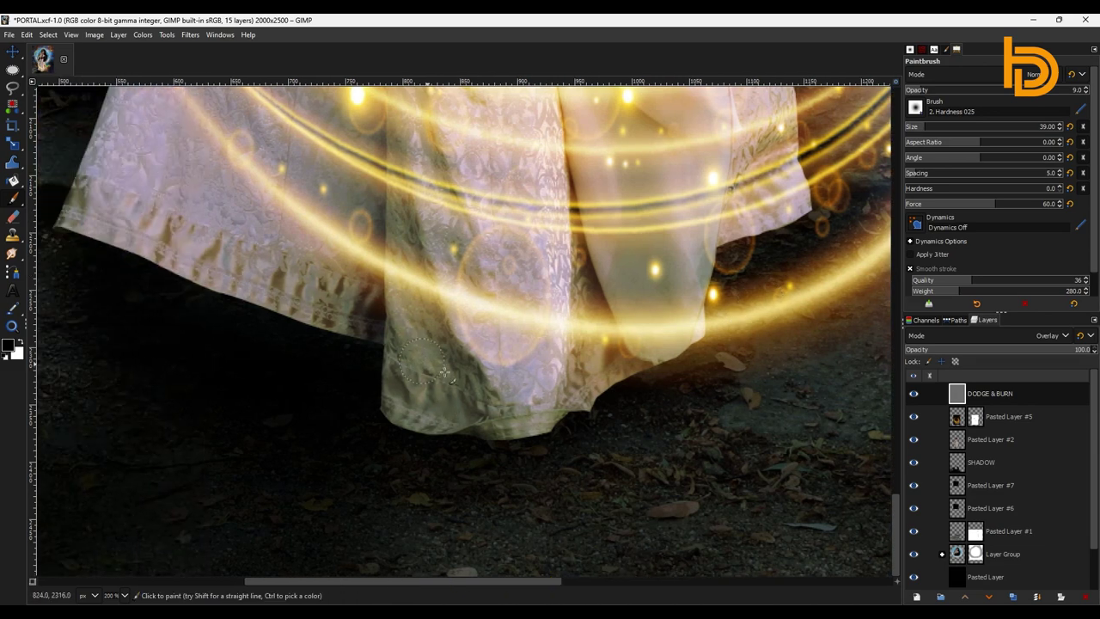
Paint white strokes brightening the dress hem, left glow arc, bottom ring, drape gap and foliage.
left_click(19, 340)
left_click_drag(396, 281, 684, 207)
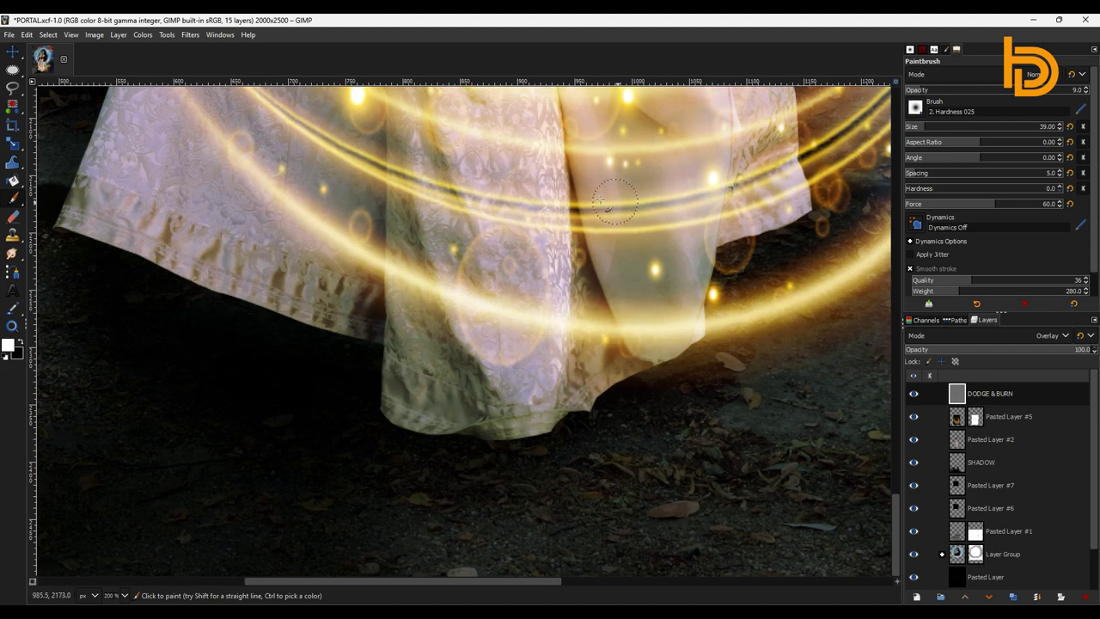
left_click_drag(898, 523, 898, 450)
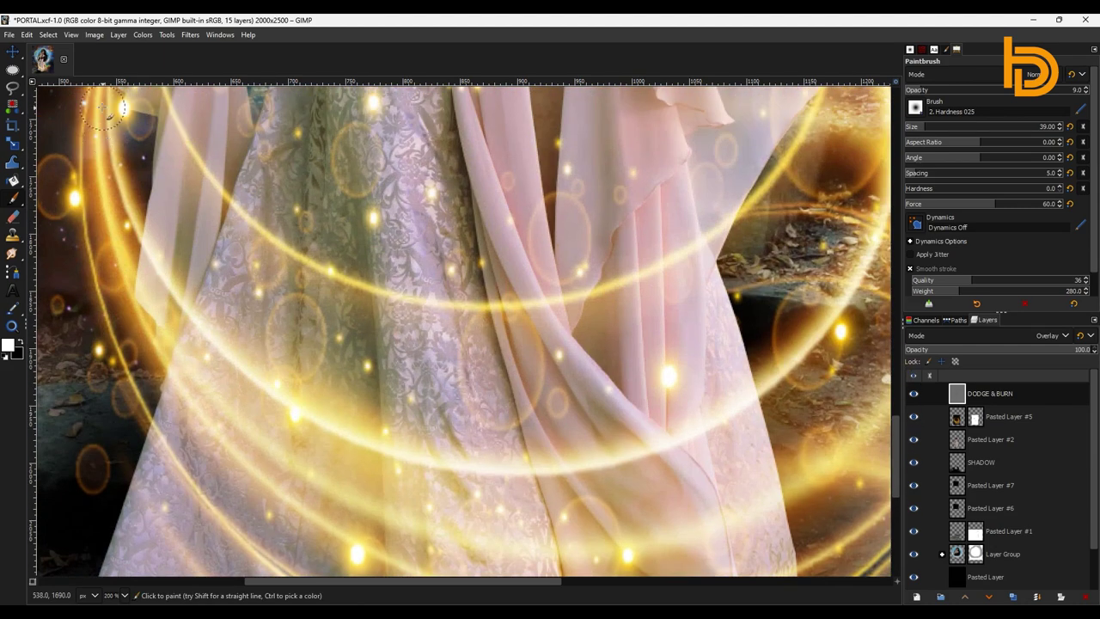
left_click_drag(112, 287, 814, 127)
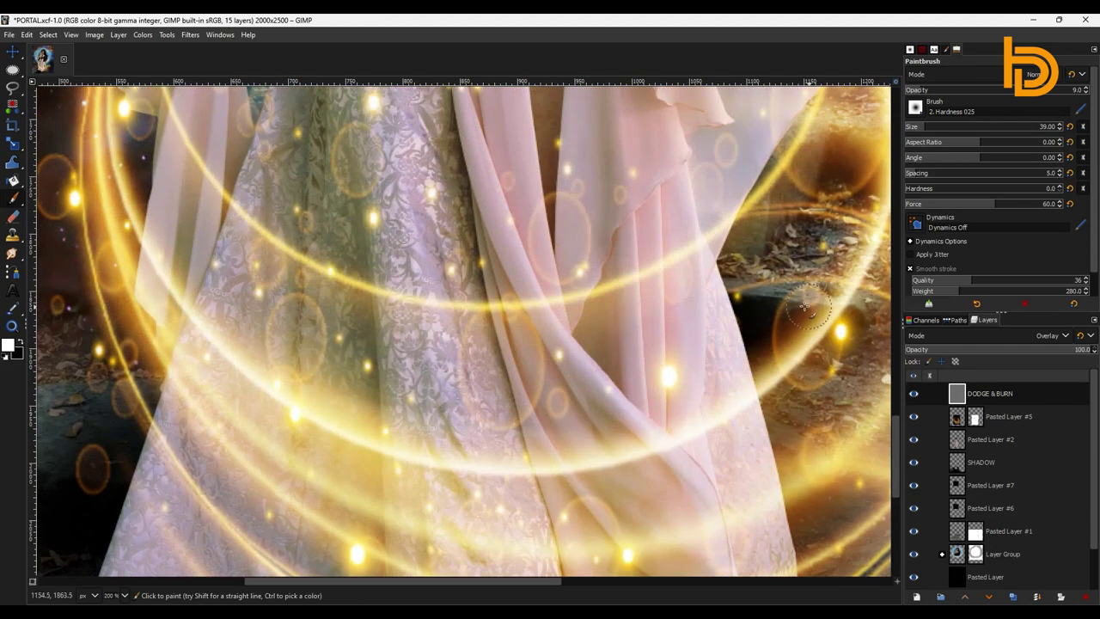
left_click_drag(554, 210, 550, 143)
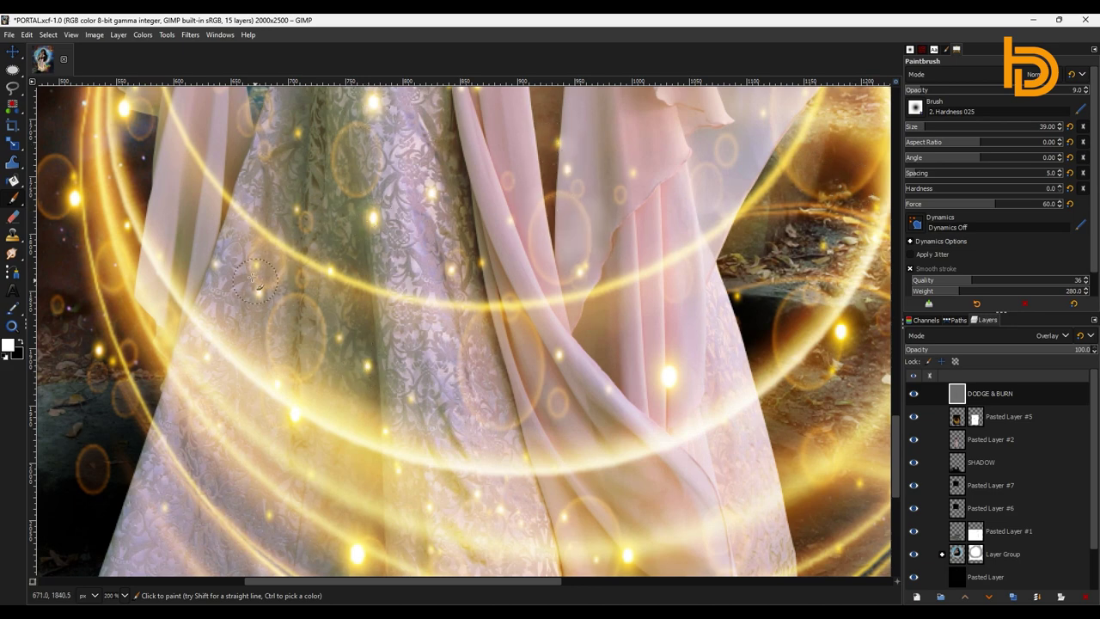
left_click_drag(52, 196, 94, 167)
left_click_drag(70, 309, 121, 456)
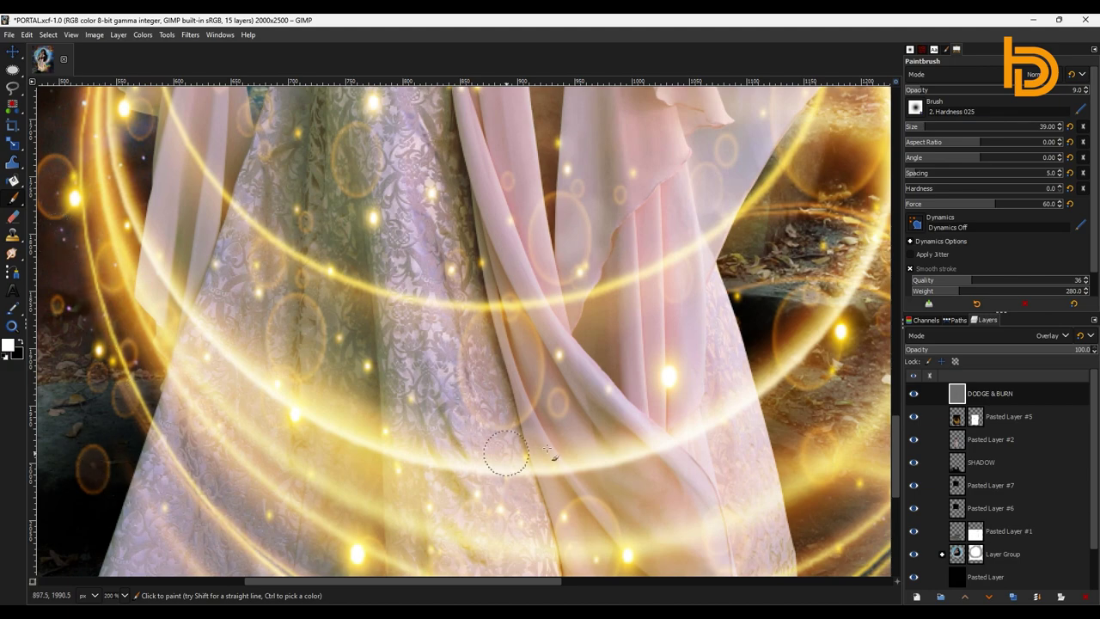
left_click_drag(897, 454, 897, 344)
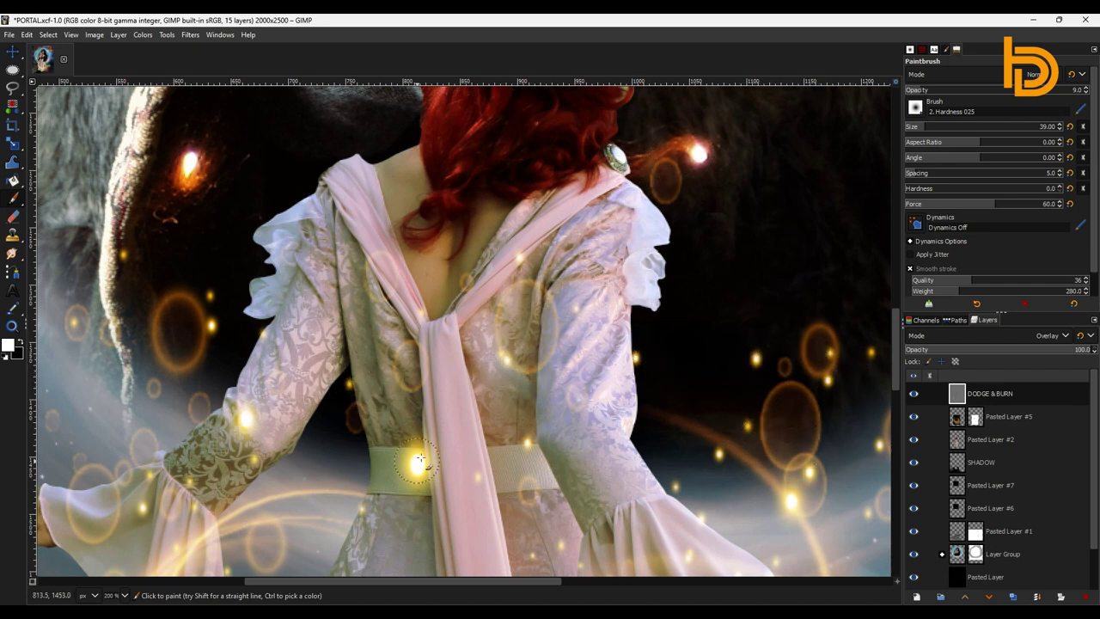
left_click(121, 595)
Zoom out to 25% and create a merged New from Visible layer.
left_click(119, 563)
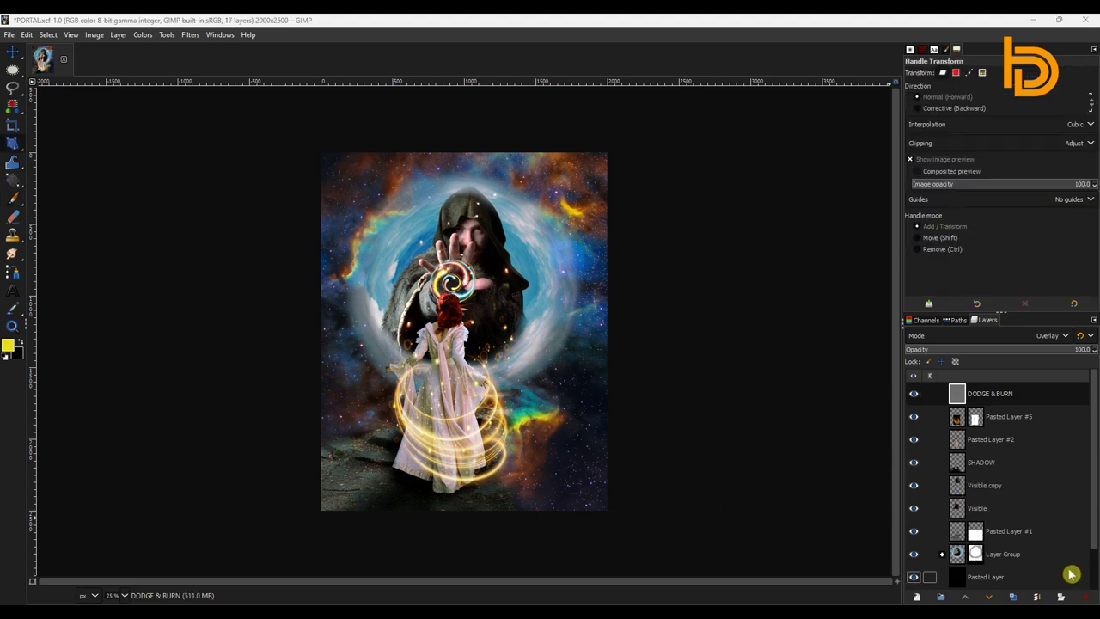
right_click(1043, 391)
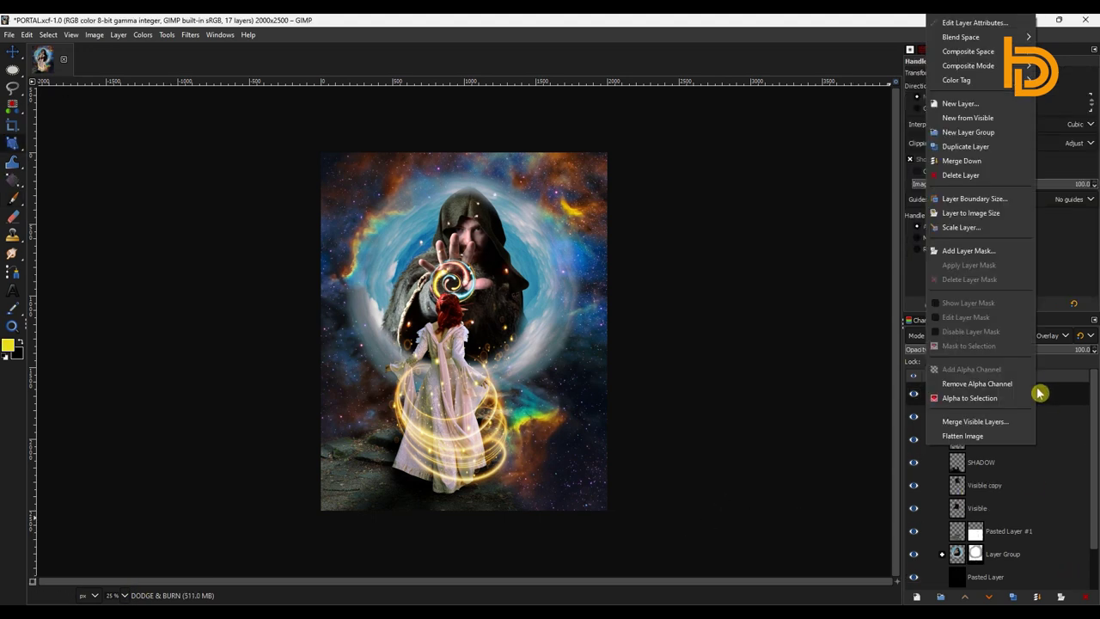
left_click(997, 117)
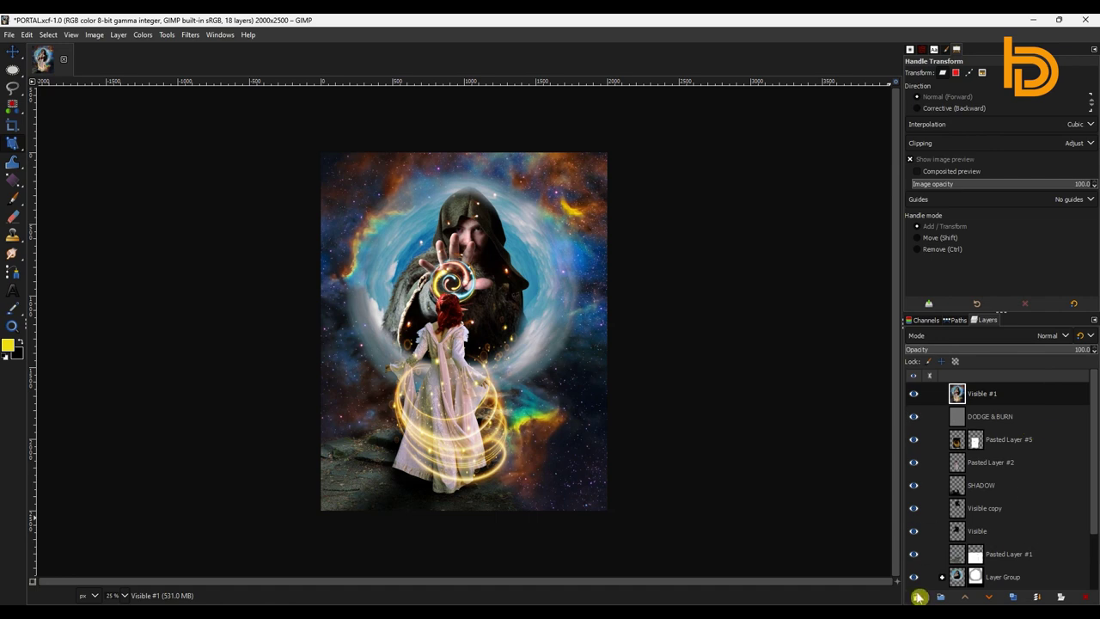
Add a new empty transparent layer on top of the stack.
left_click(916, 596)
left_click(972, 583)
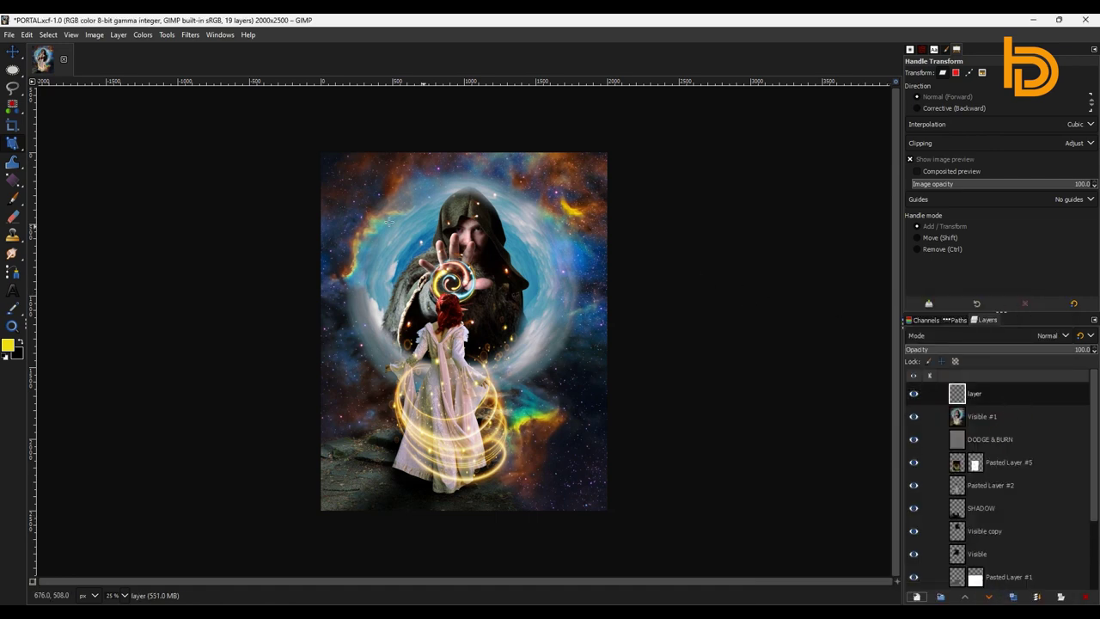
left_click(12, 181)
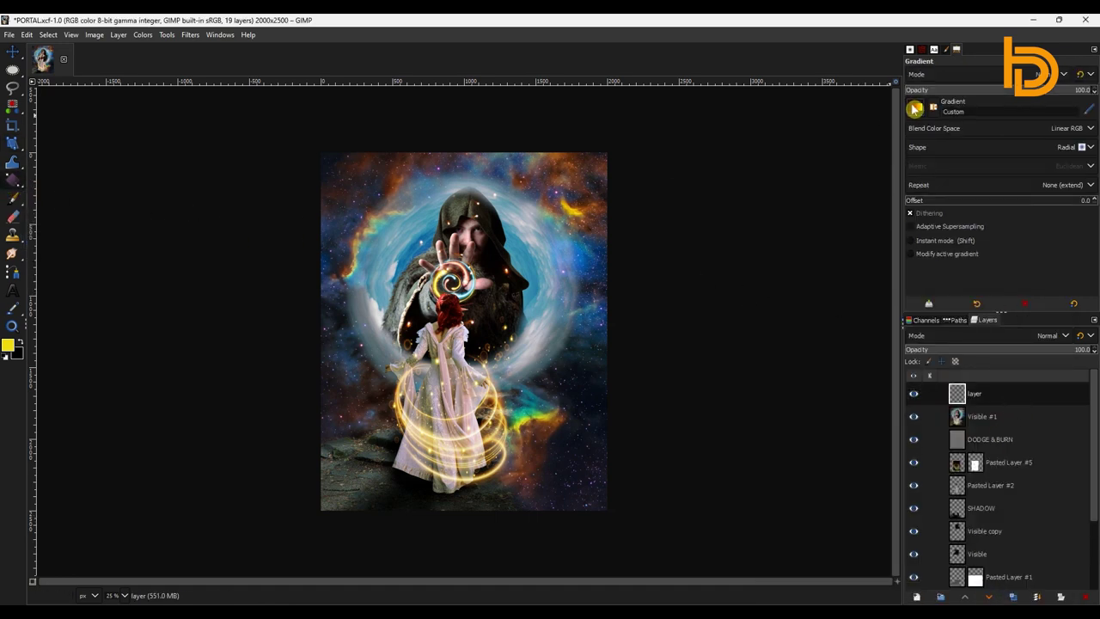
Draw a radial red-to-yellow gradient from the top edge downward over the new layer.
left_click(916, 106)
left_click(813, 371)
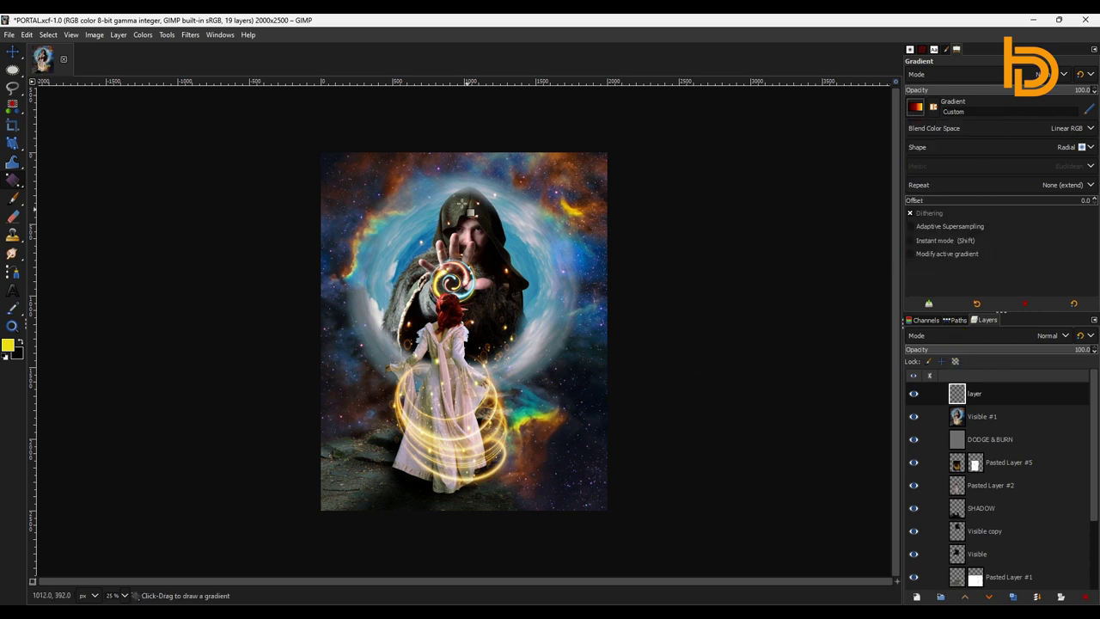
left_click_drag(463, 153, 458, 560)
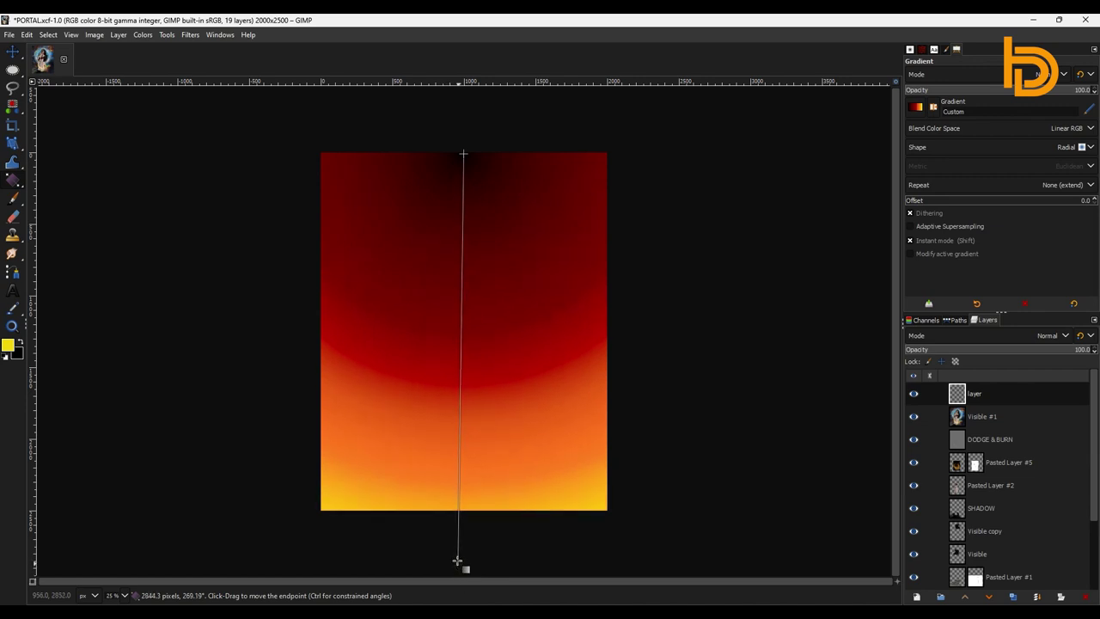
key("Return")
Set the gradient layer to Overlay mode at 45 opacity, toggling visibility to compare.
left_click(998, 336)
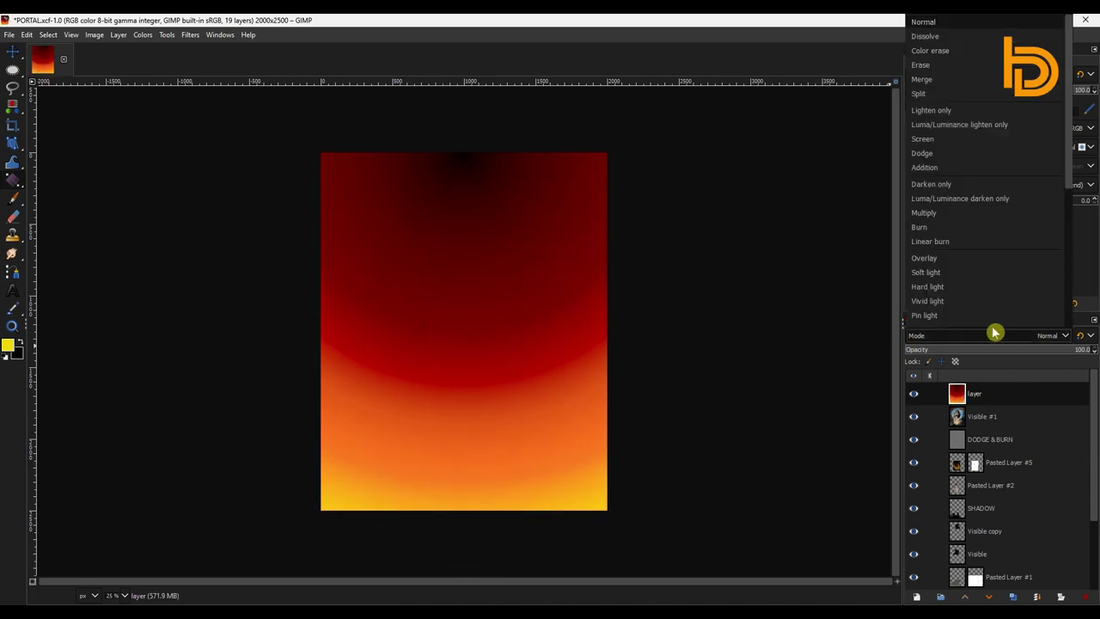
left_click(939, 224)
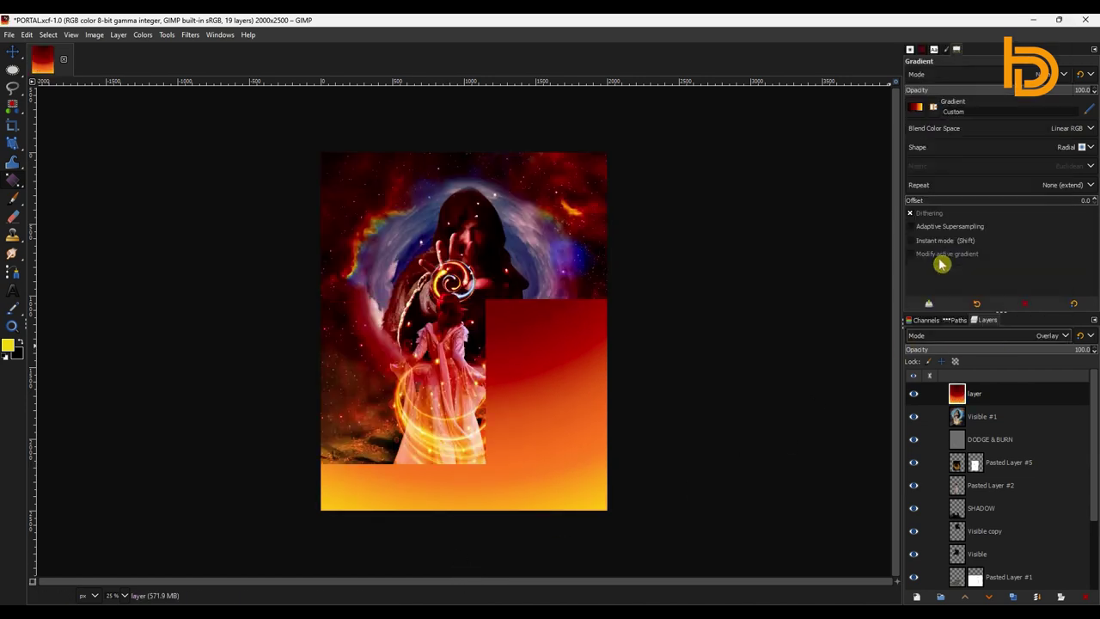
left_click(958, 350)
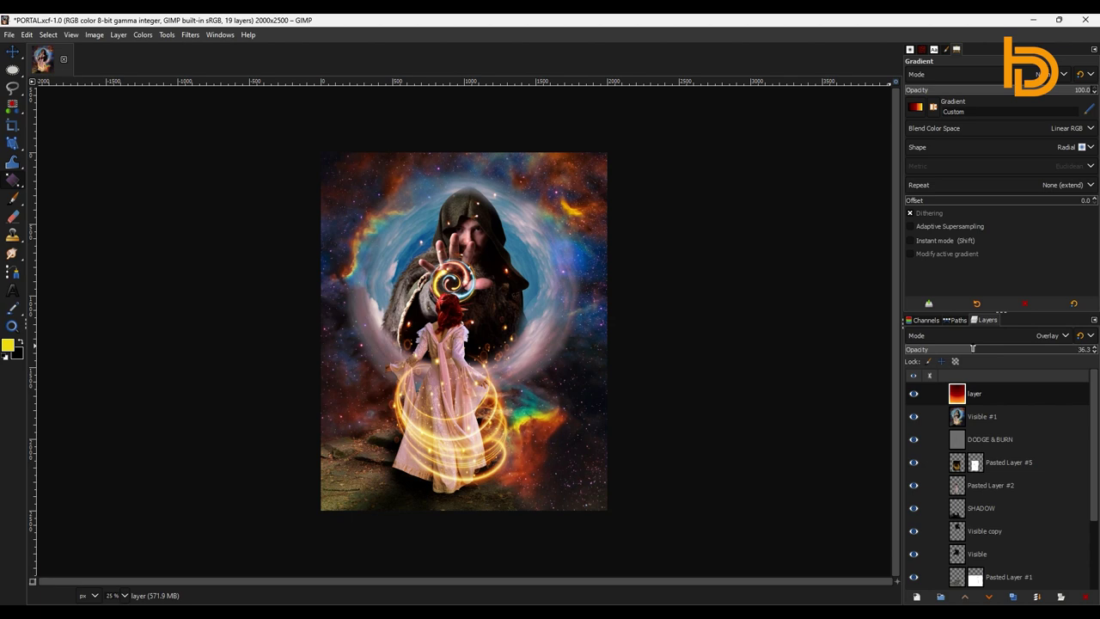
left_click_drag(1072, 348, 1085, 352)
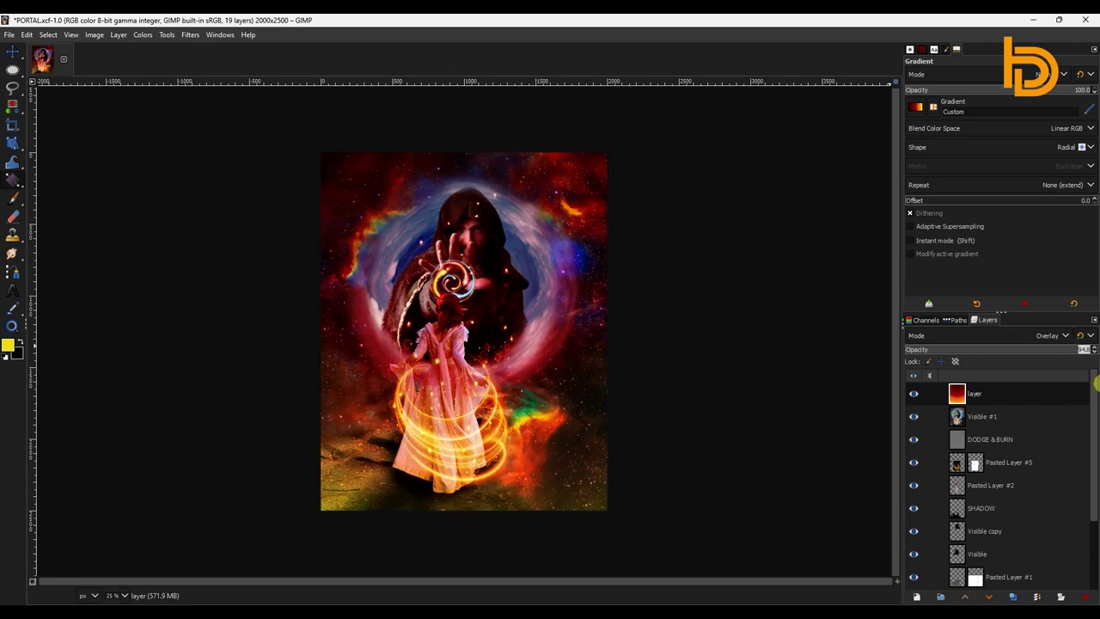
key("Return")
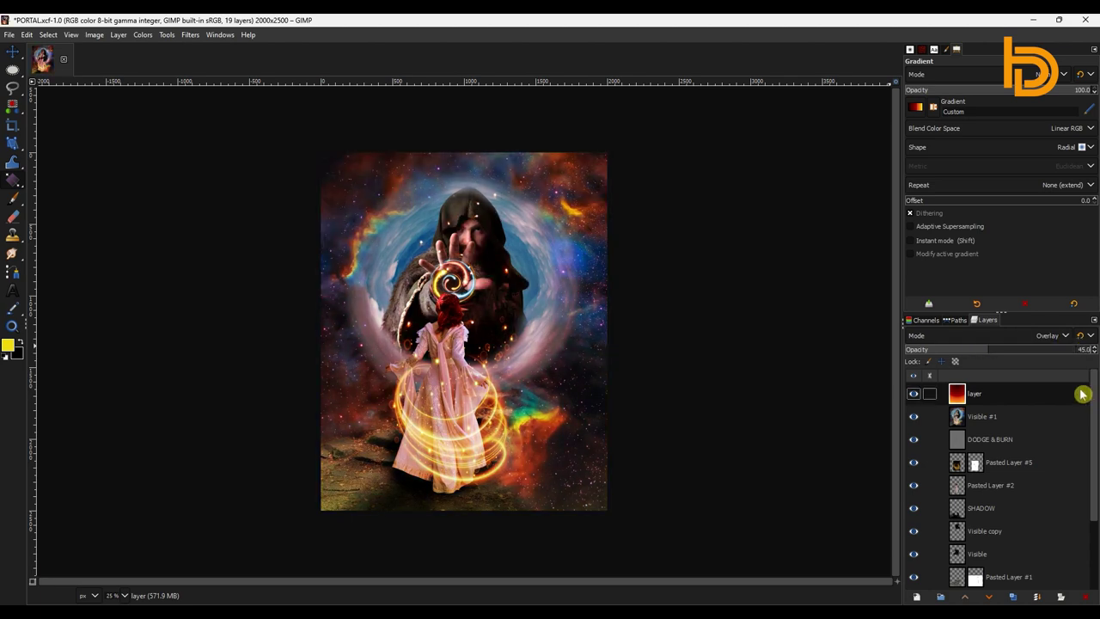
left_click(914, 393)
left_click(914, 393)
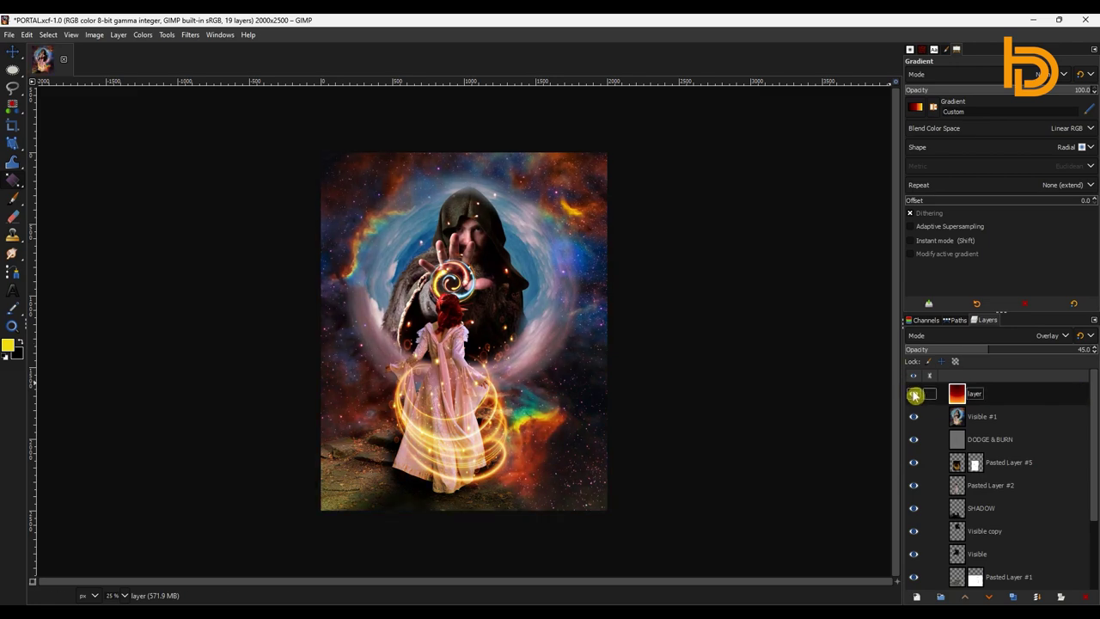